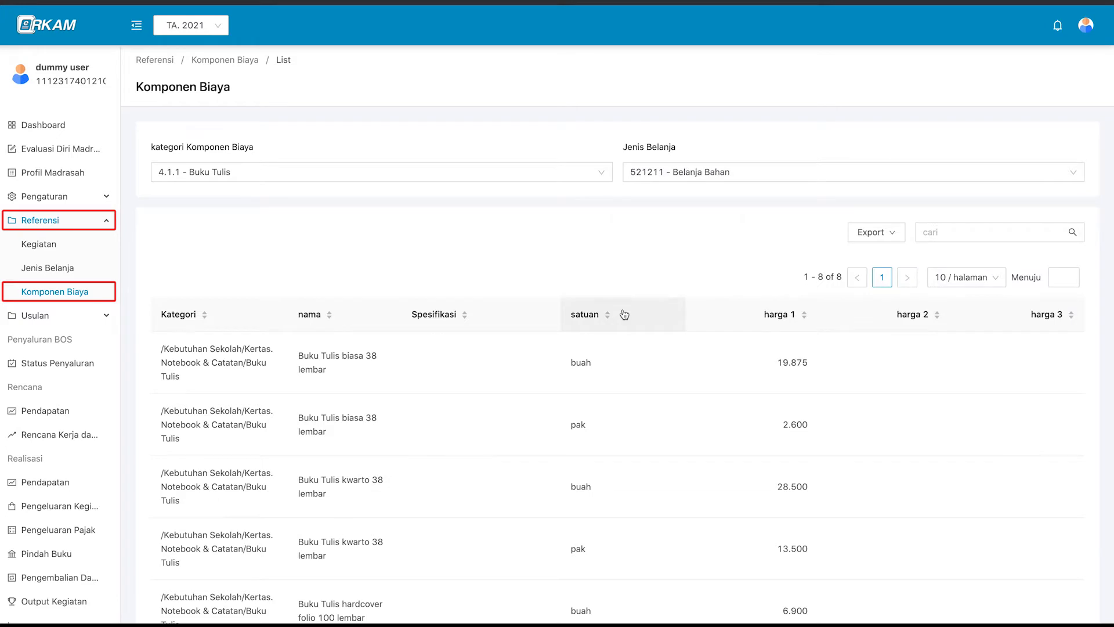
Remove the spending-type and category filters from the Komponen Biaya list.
left_click(685, 177)
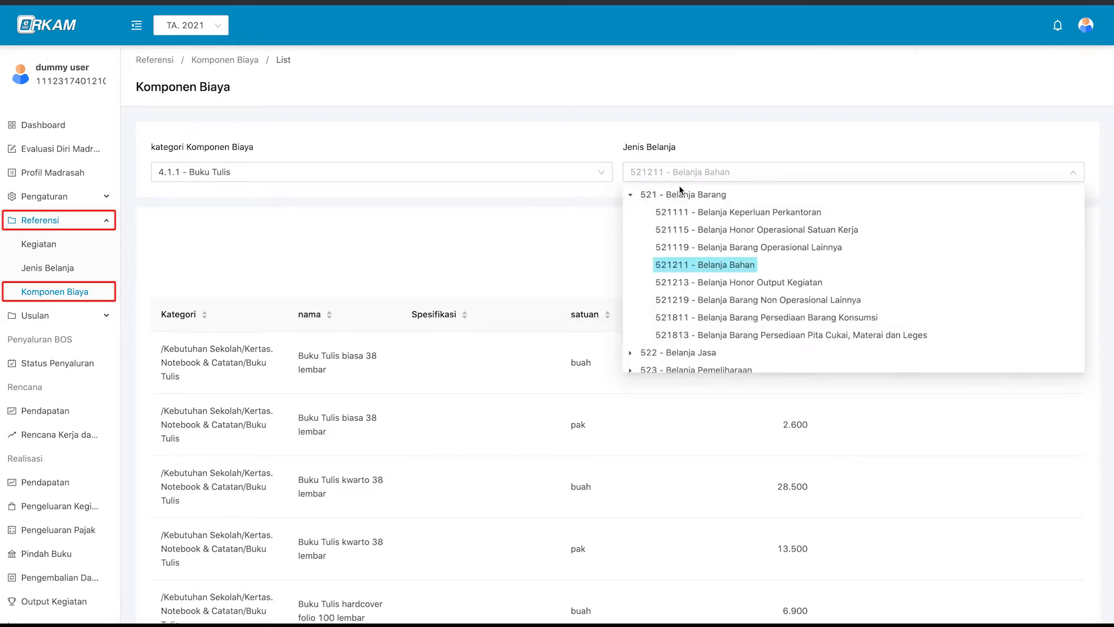
left_click(671, 195)
left_click(674, 172)
left_click(683, 172)
left_click(1073, 172)
left_click(601, 172)
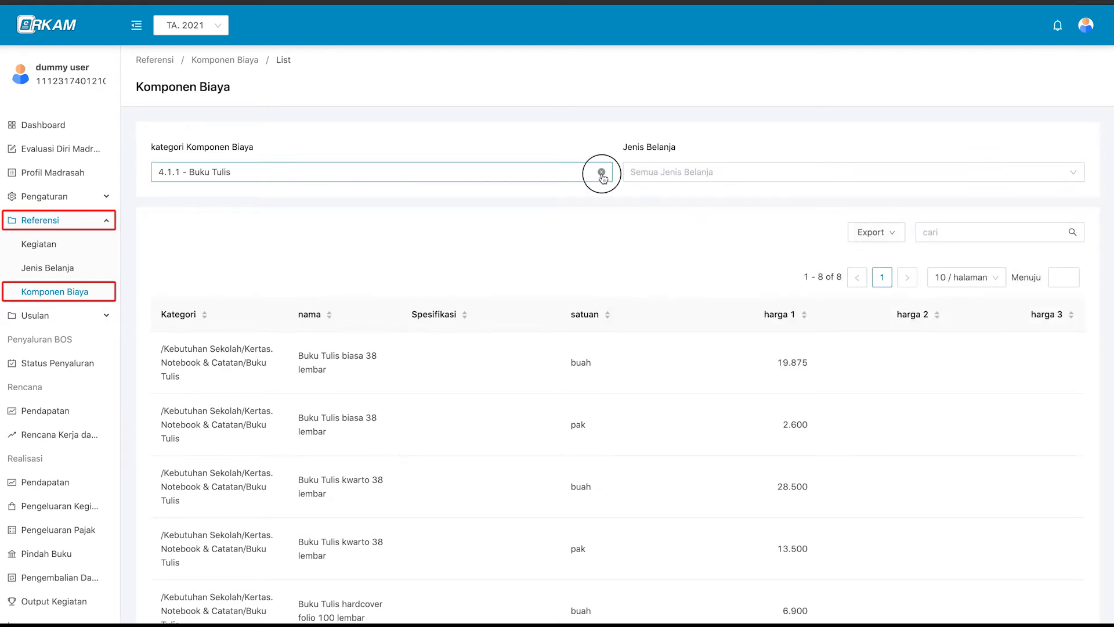
Search the cost components for 'kertas a4', shortening the term toward 'kertas'.
scroll(709, 251, "down", 2)
left_click(986, 120)
type("kertas")
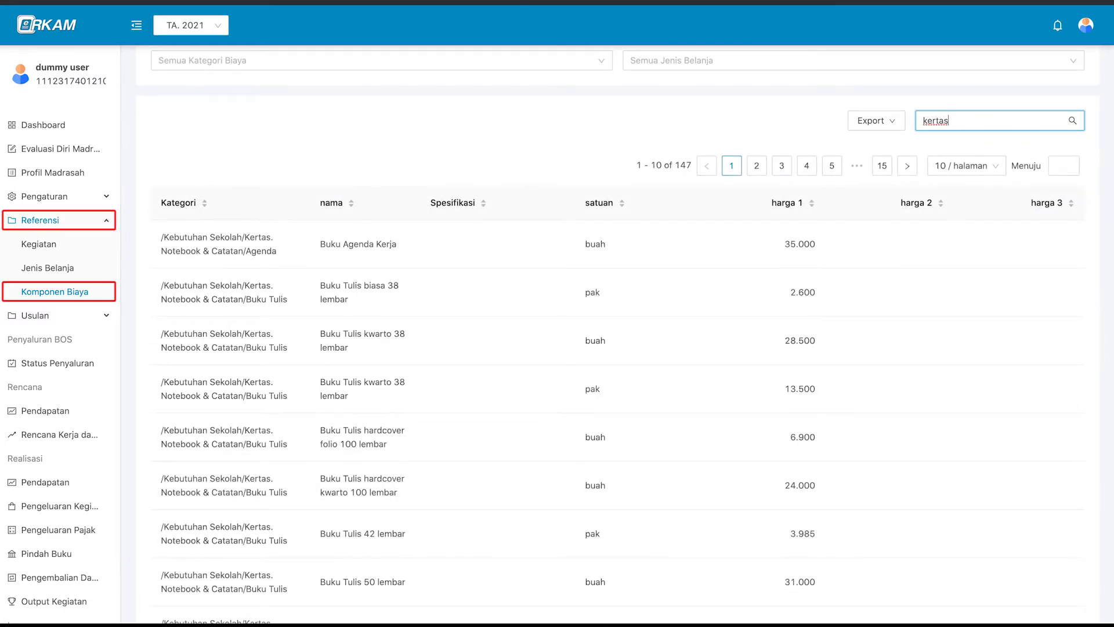
type(" a4")
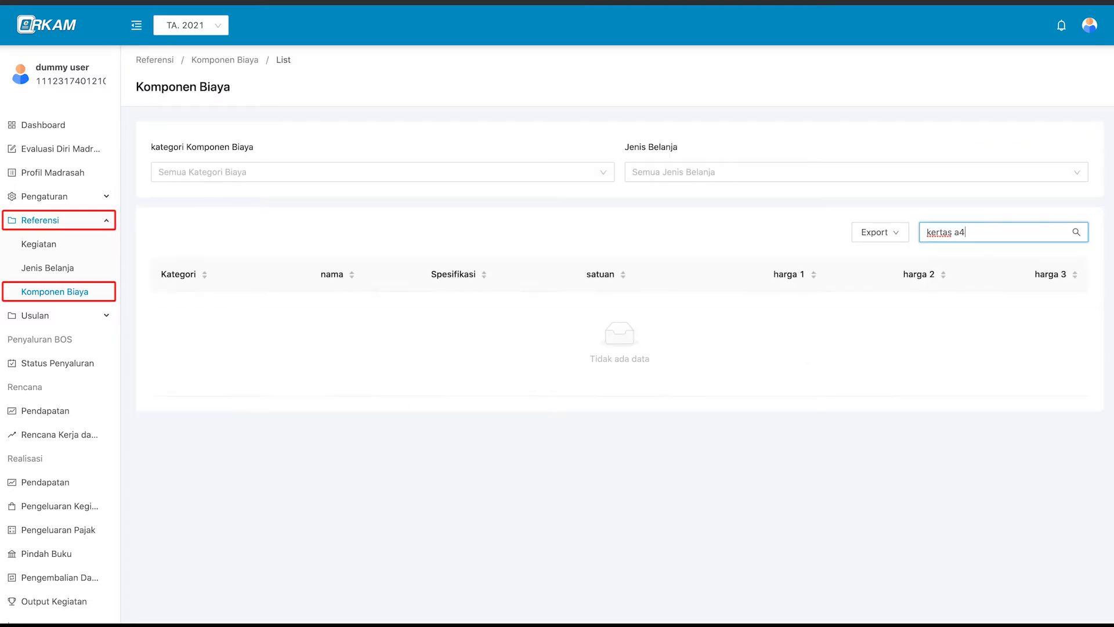
key("BackSpace")
key("BackSpace")
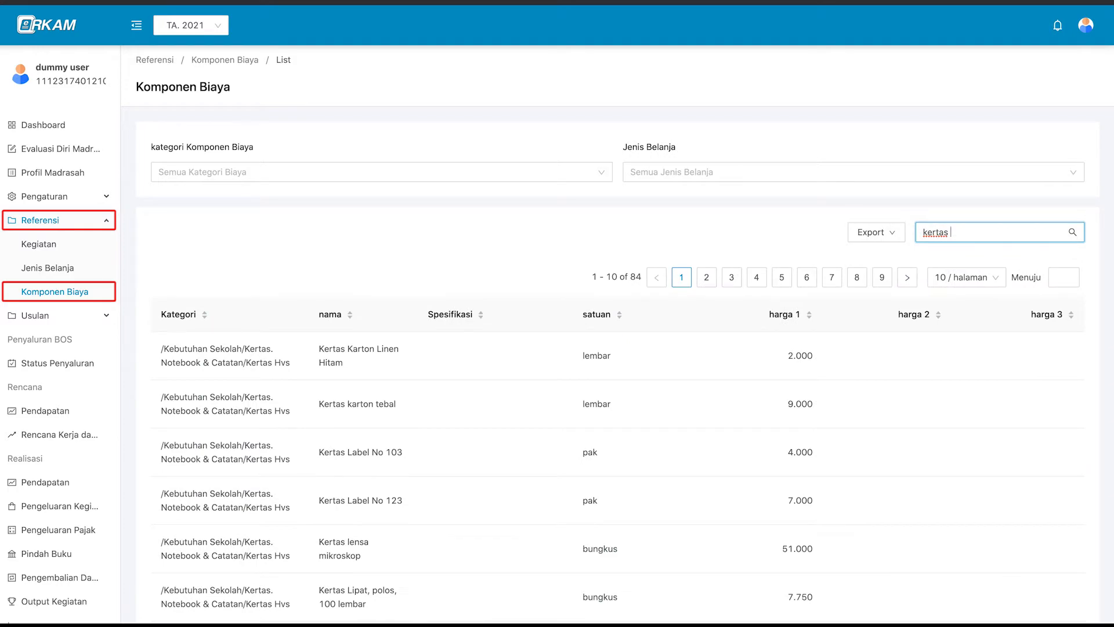
scroll(920, 205, "down", 5)
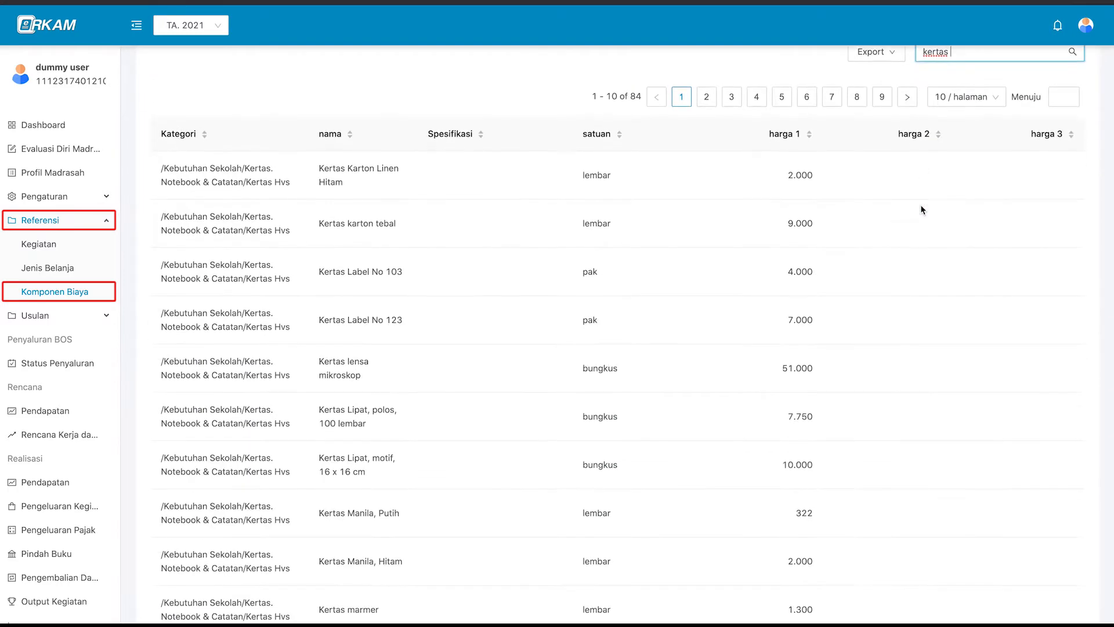
scroll(920, 205, "up", 2)
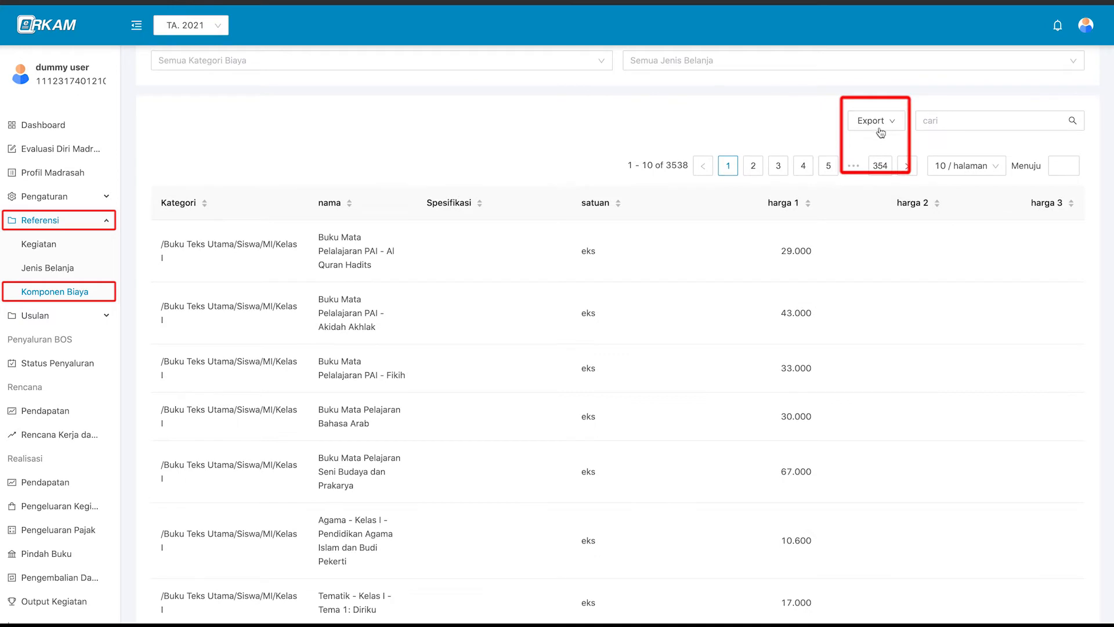
mouse_move(887, 126)
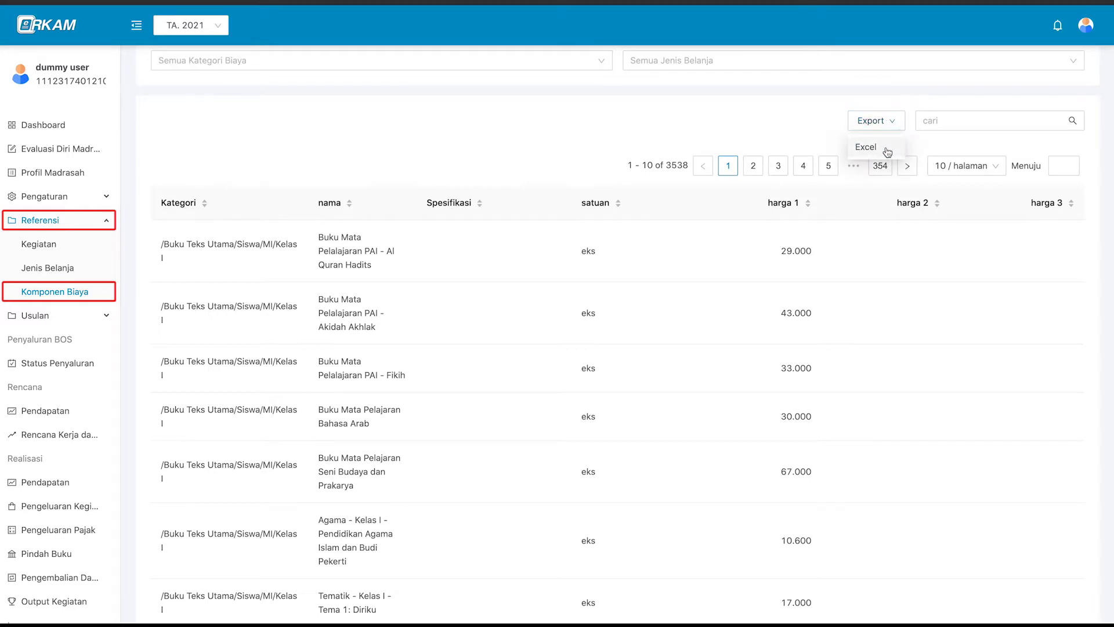
Export the full component list to Excel, save it to Downloads, and open the xlsx.
left_click(887, 152)
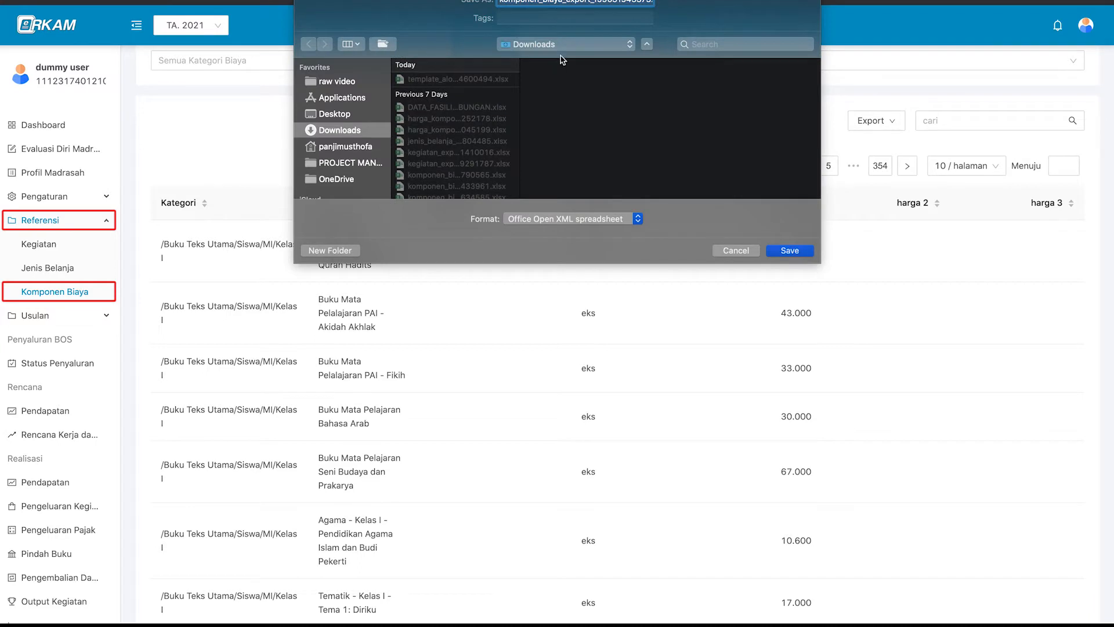
left_click(797, 250)
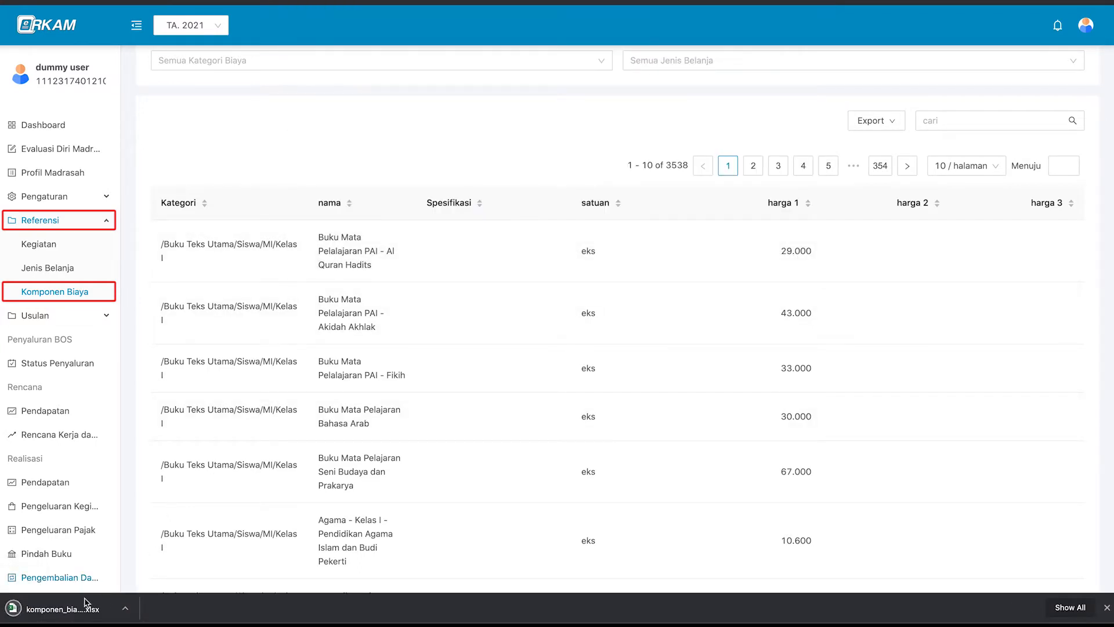
left_click(81, 610)
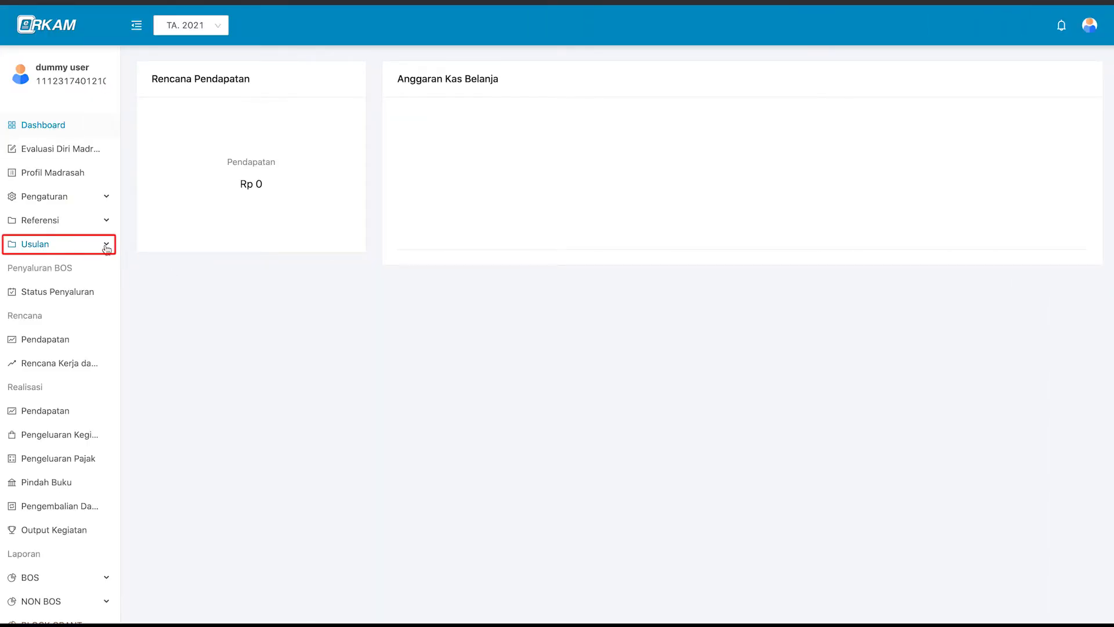
Expand Usulan in the sidebar and go to the empty Usulan Kegiatan list.
left_click(107, 249)
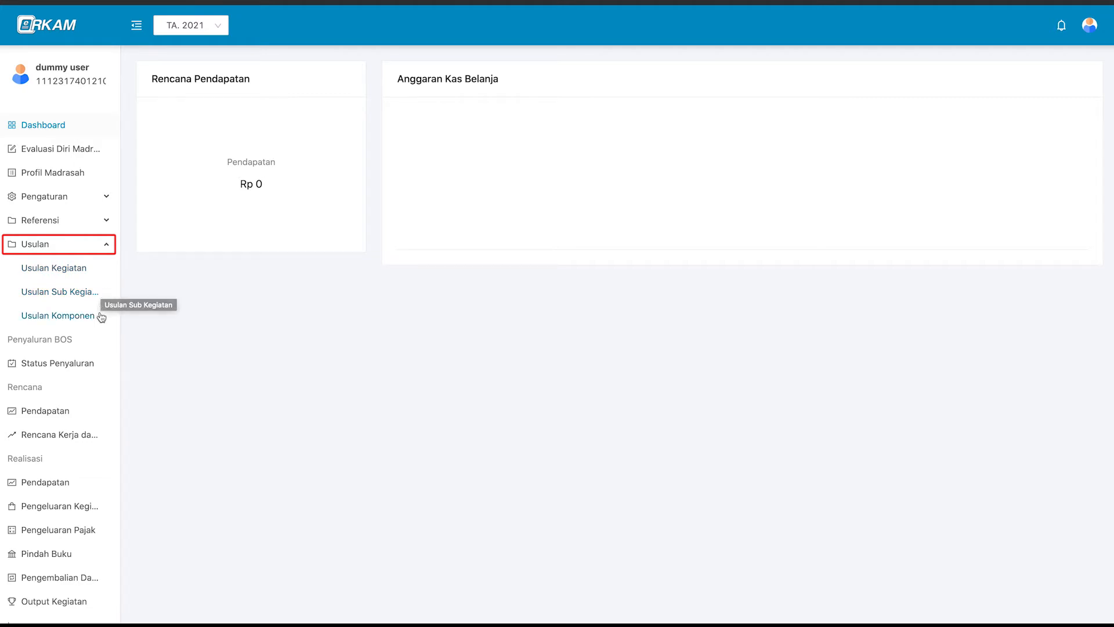
left_click(96, 274)
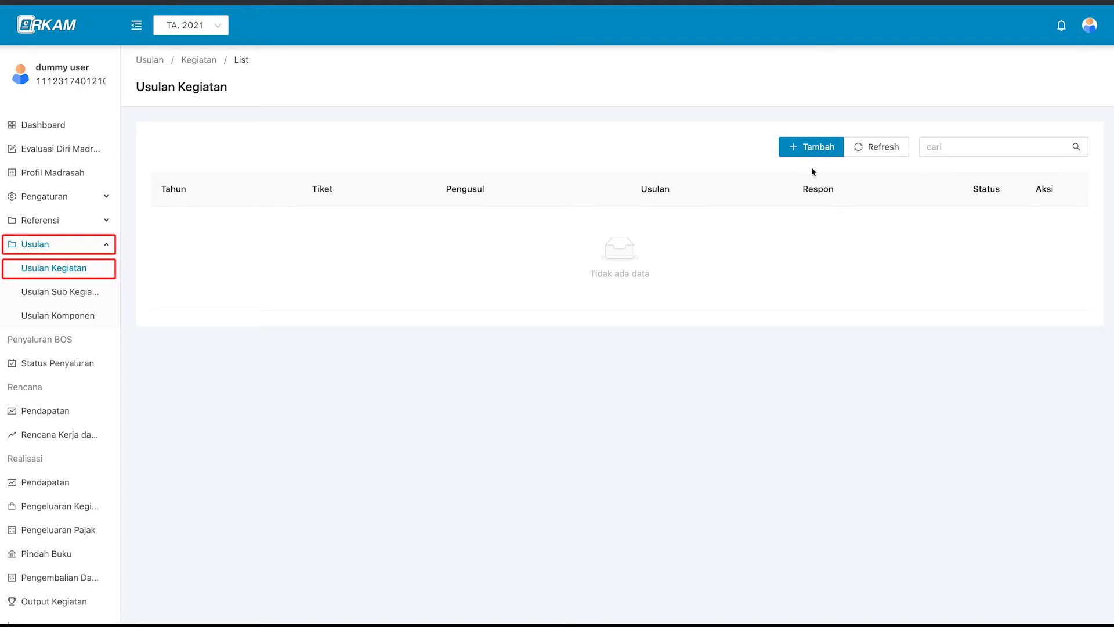
Start a new activity proposal 'kurikulum berbasis daring' under PENGEMBANGAN STANDAR ISI.
left_click(815, 150)
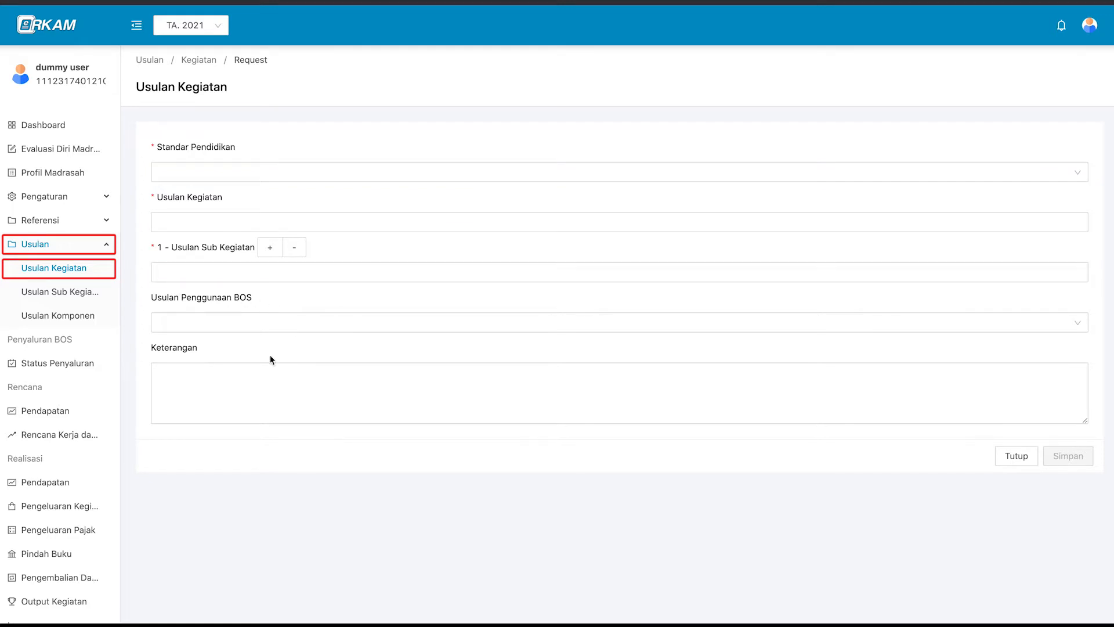
left_click(269, 167)
left_click(280, 172)
left_click(280, 175)
left_click(279, 197)
left_click(268, 218)
type("kurikulum berbasis daring")
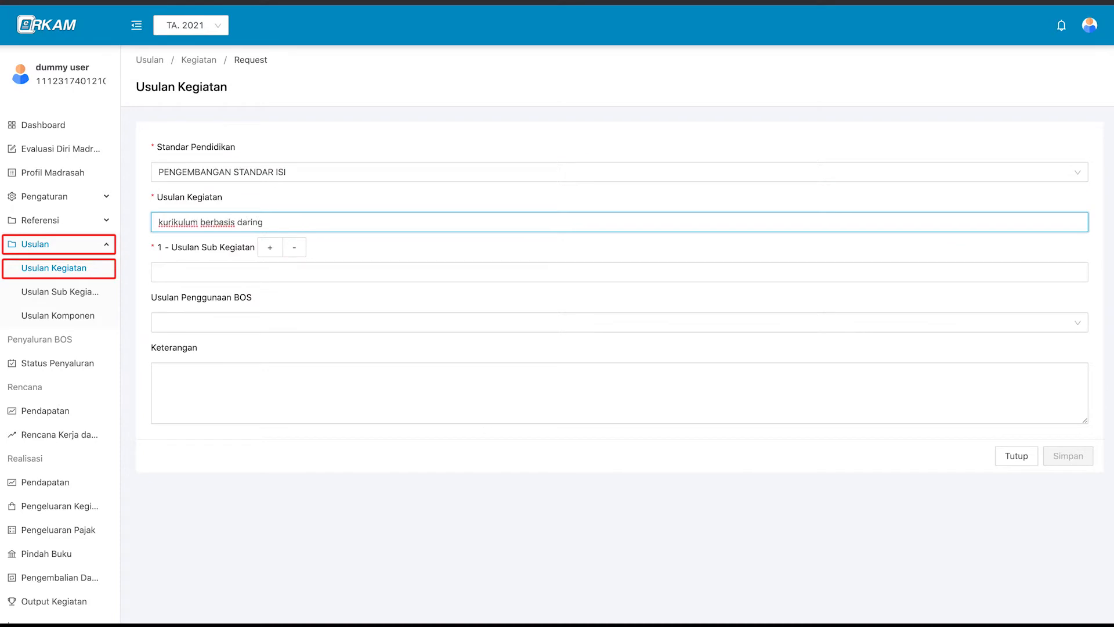
Add sub-activity 'penyusunan kurikulum berbasis daring' with BOS use Kegiatan Pembelajaran, then save.
left_click(236, 273)
type("penyusunan kurikulum berbasis daring")
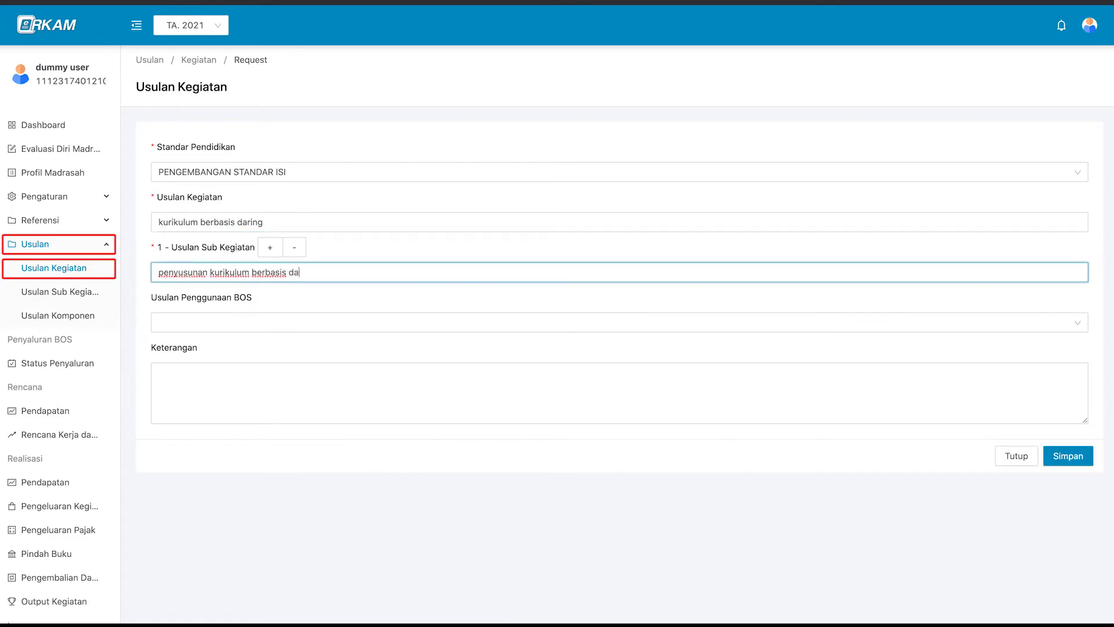
left_click(209, 306)
left_click(279, 323)
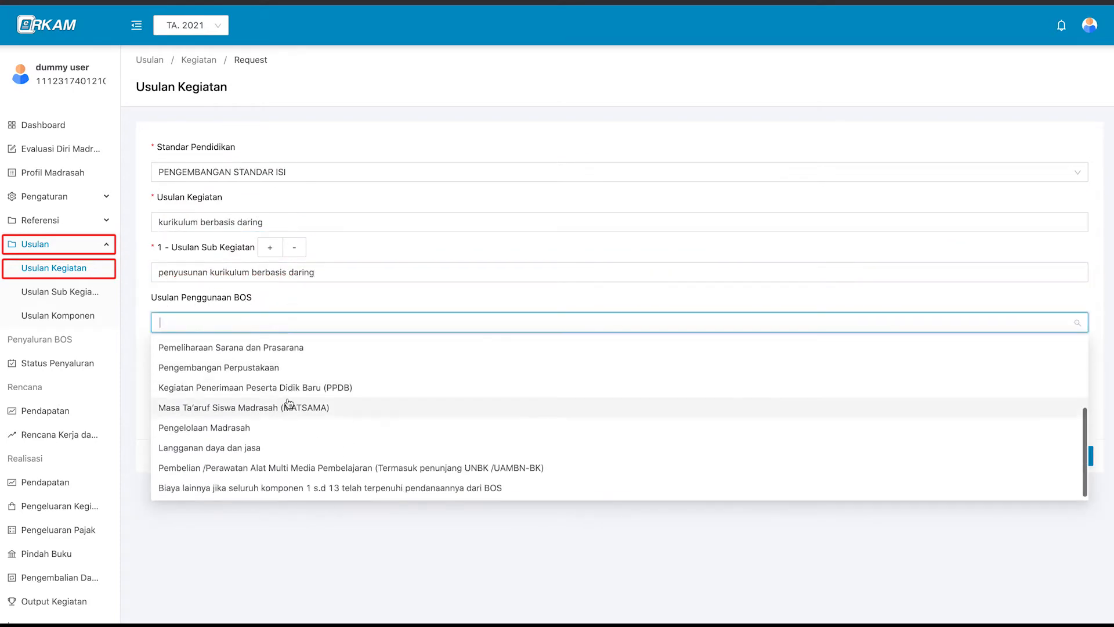
left_click(287, 348)
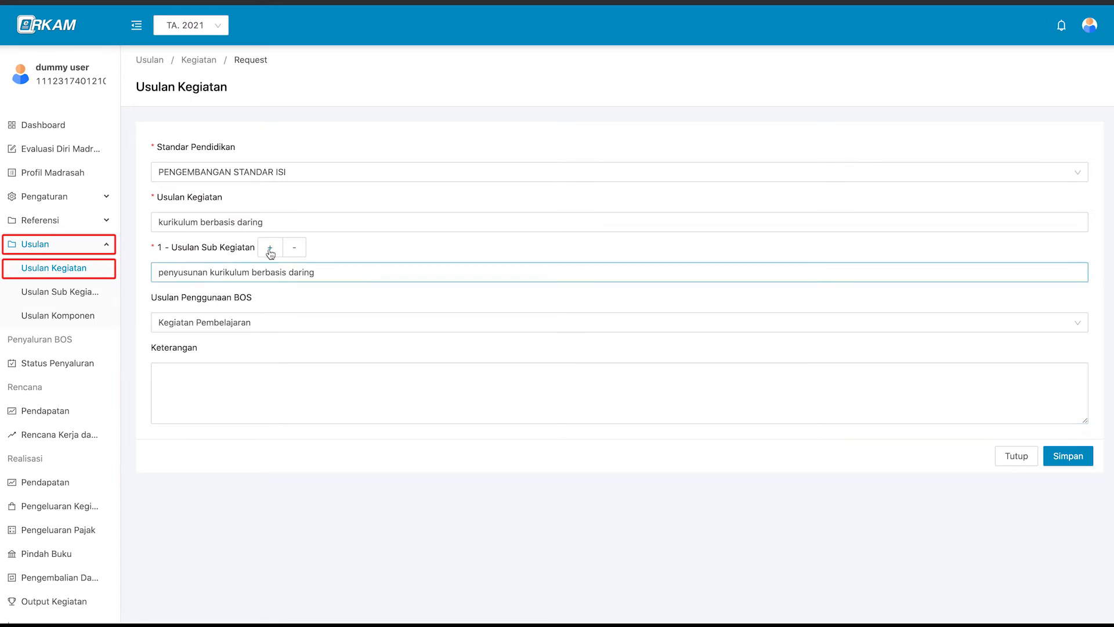
left_click(269, 248)
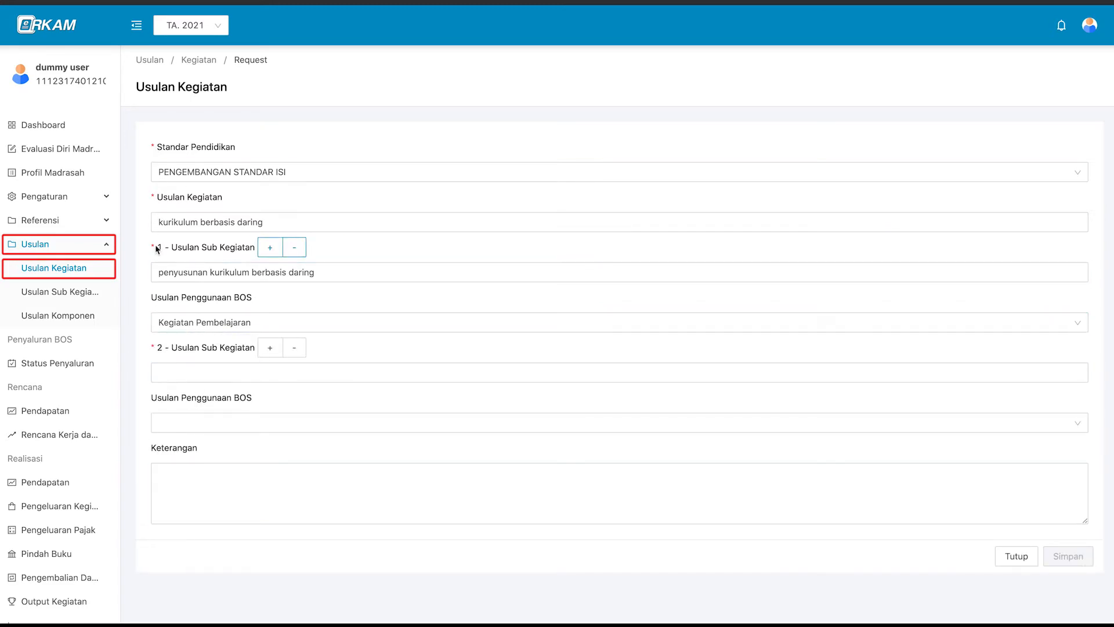
left_click(292, 351)
left_click(285, 386)
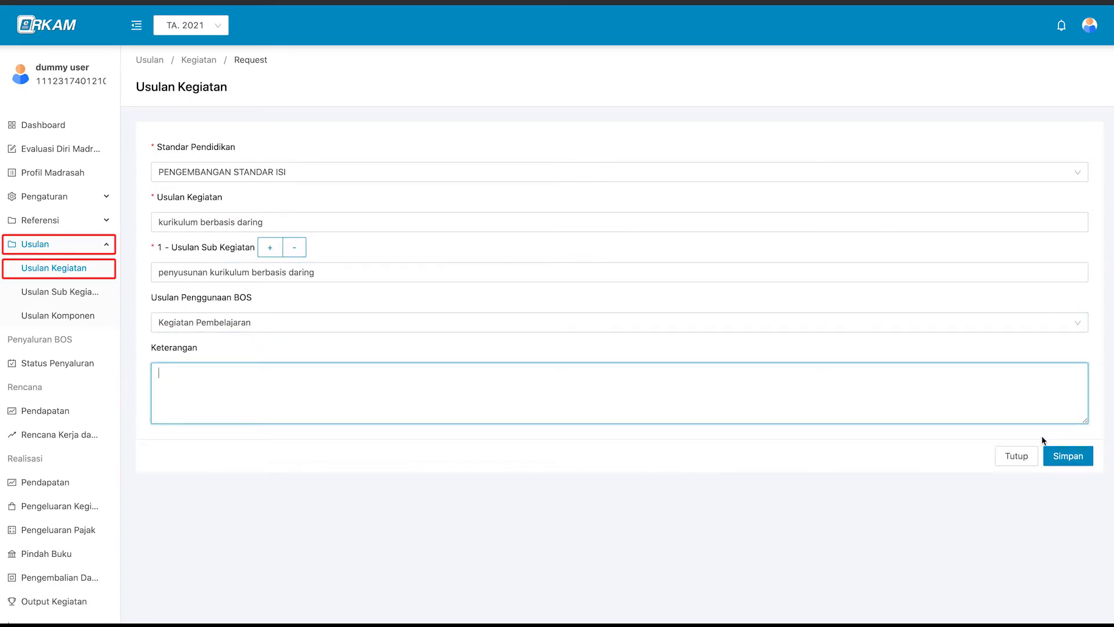
left_click(1061, 456)
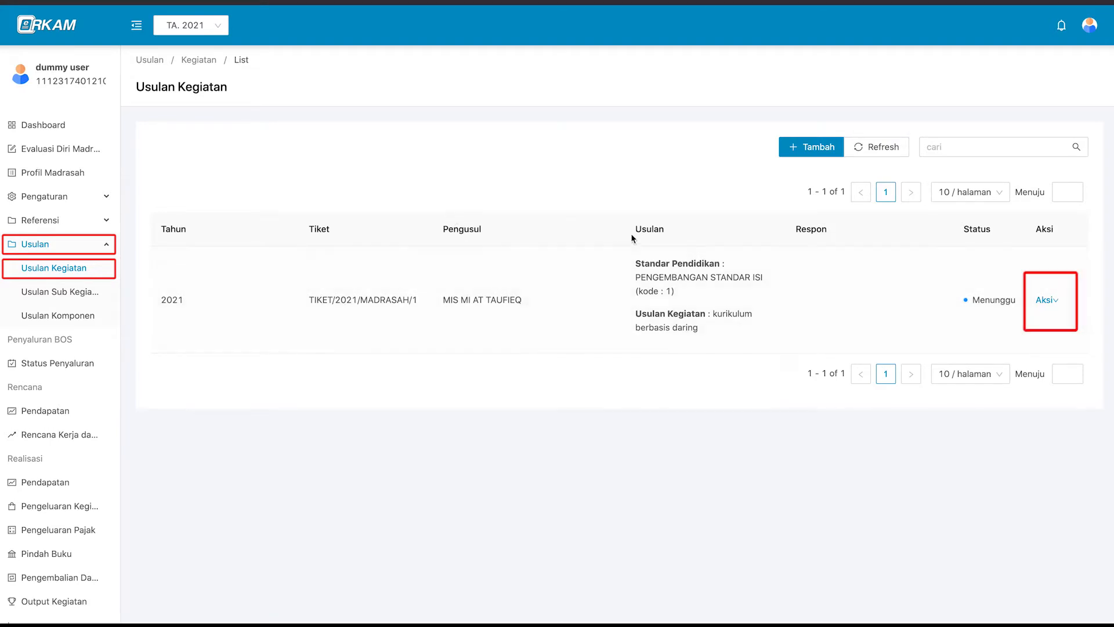
View the kurikulum berbasis daring proposal's details, then close them.
left_click(1046, 303)
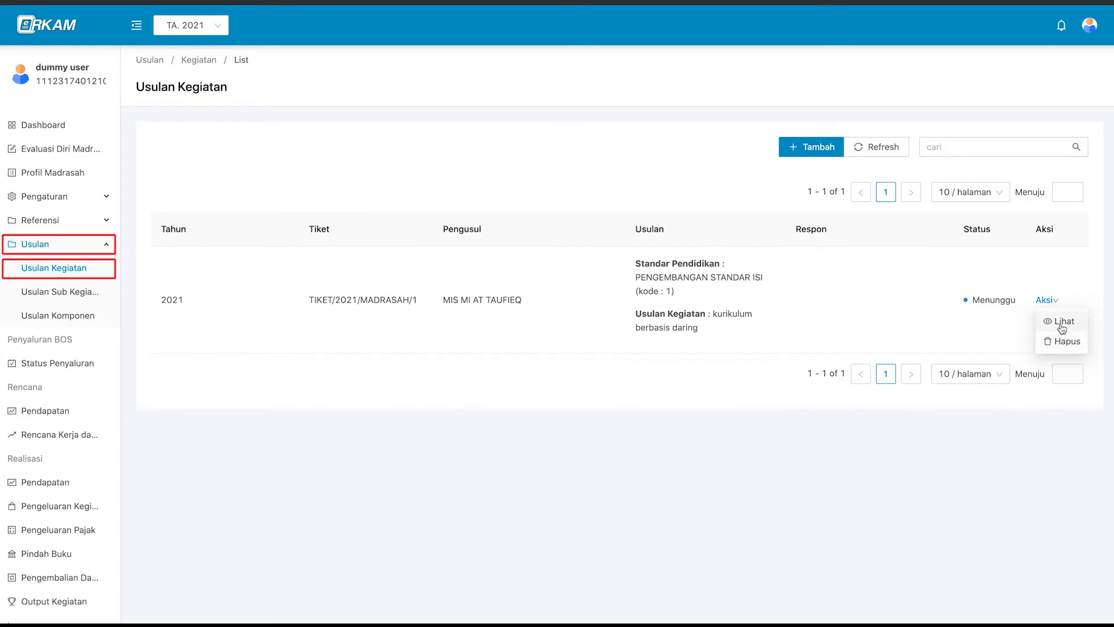
left_click(1062, 323)
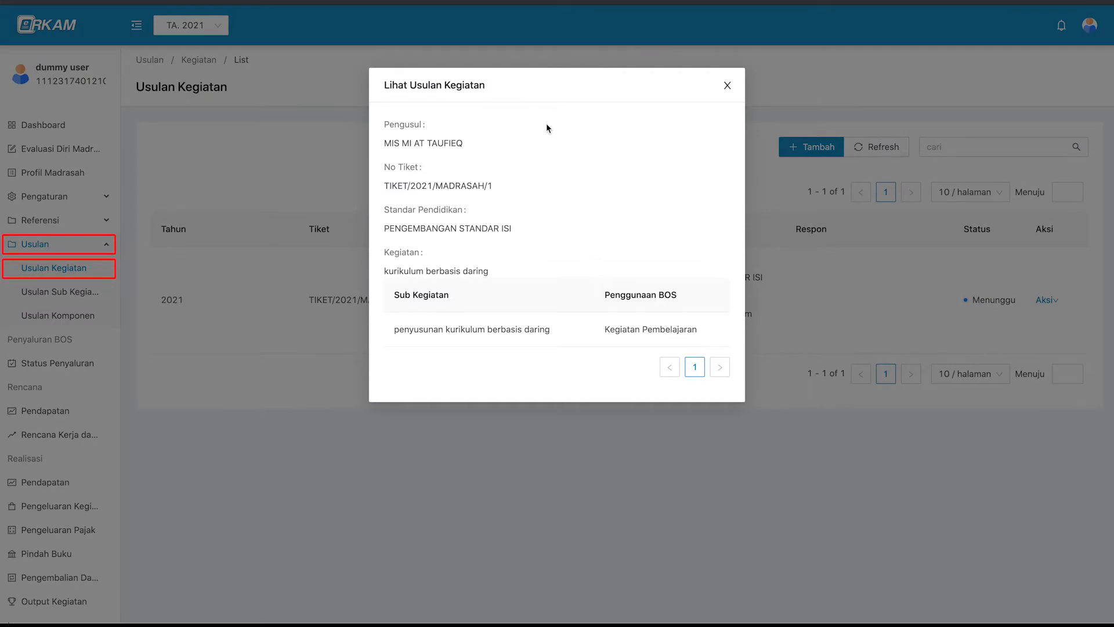
left_click(728, 88)
Delete the kurikulum berbasis daring proposal and confirm the deletion.
mouse_move(1047, 299)
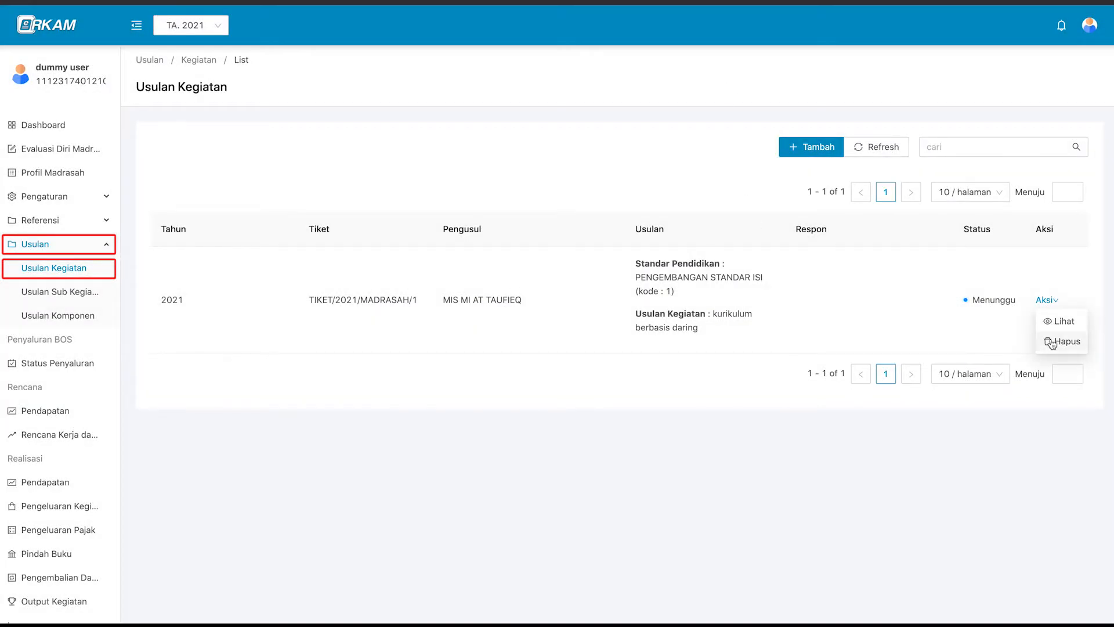
left_click(1051, 341)
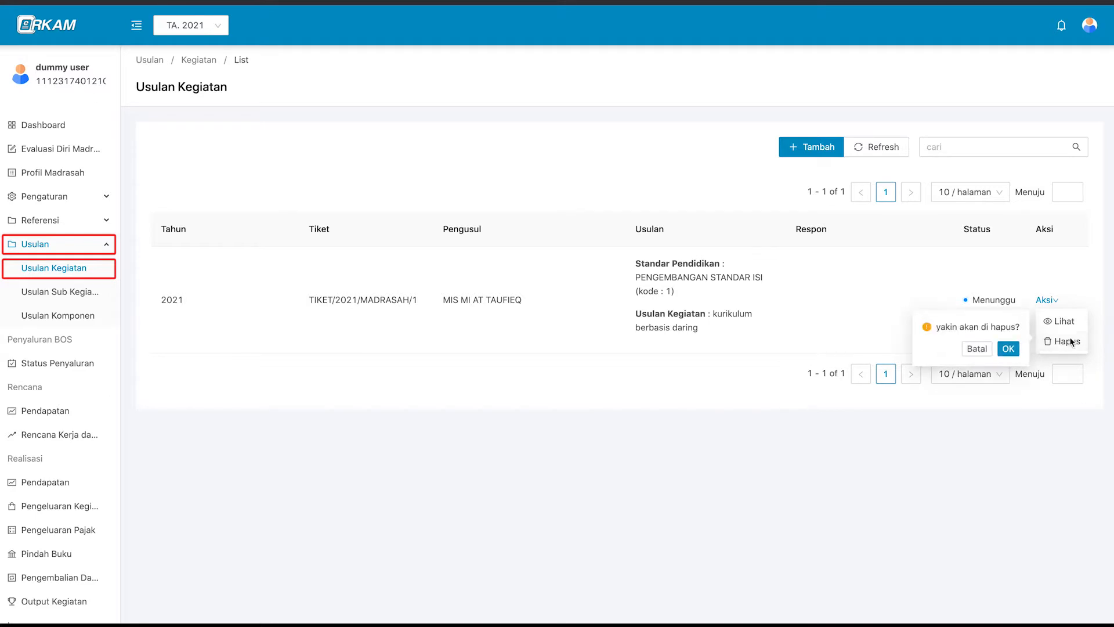
left_click(1008, 349)
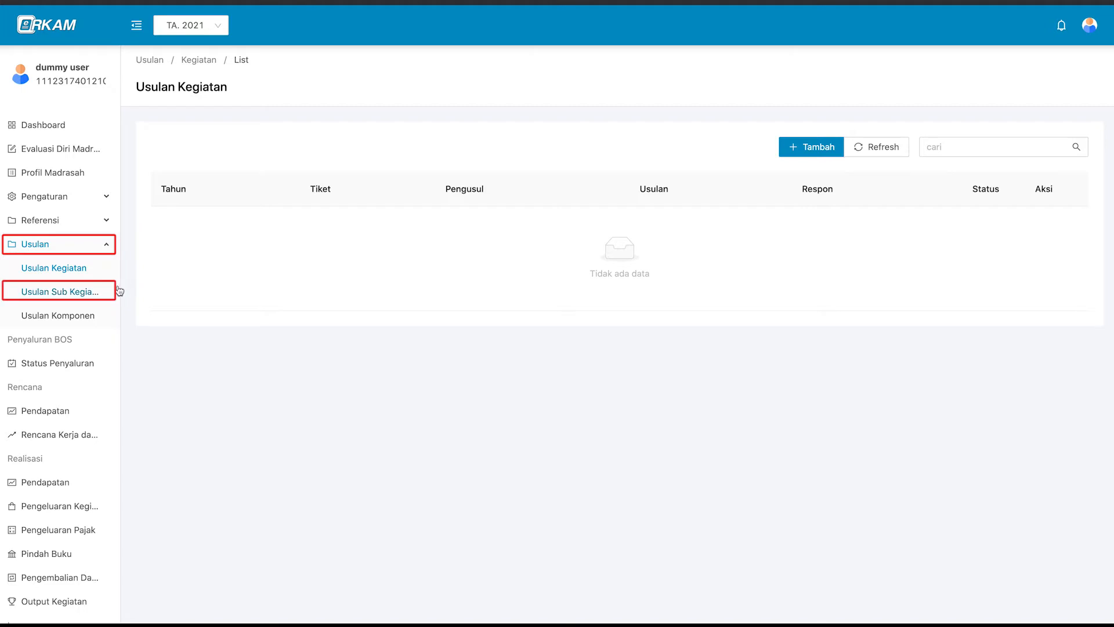
Start a sub-activity proposal under PENGEMBANGAN STANDAR PEMBIAYAAN, activity Rumah tangga sekolah daya dan jasa.
left_click(87, 296)
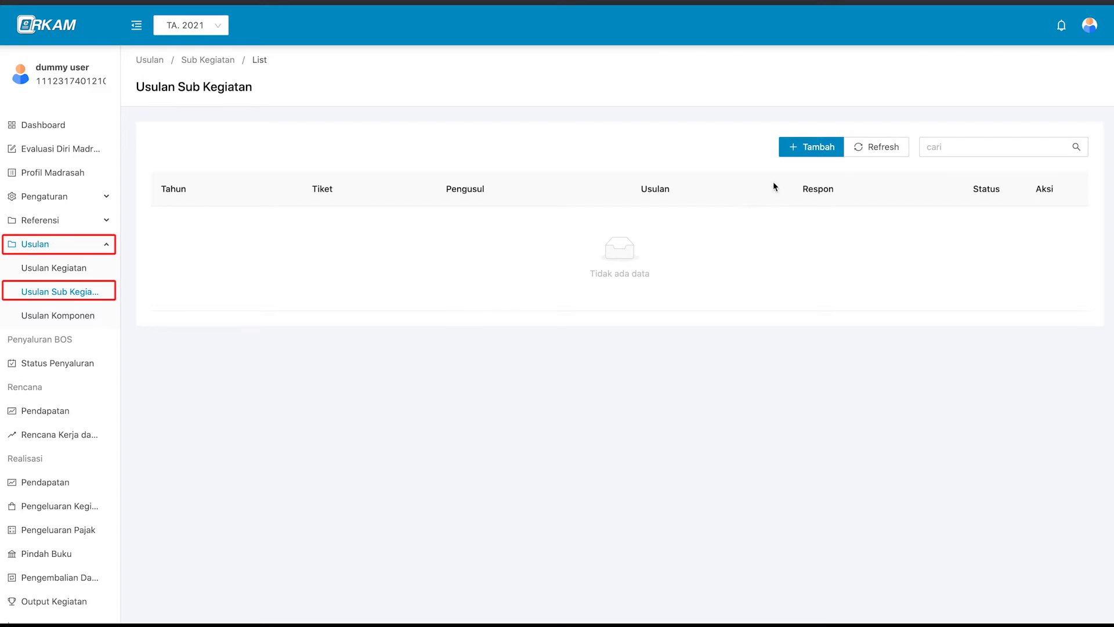
left_click(814, 148)
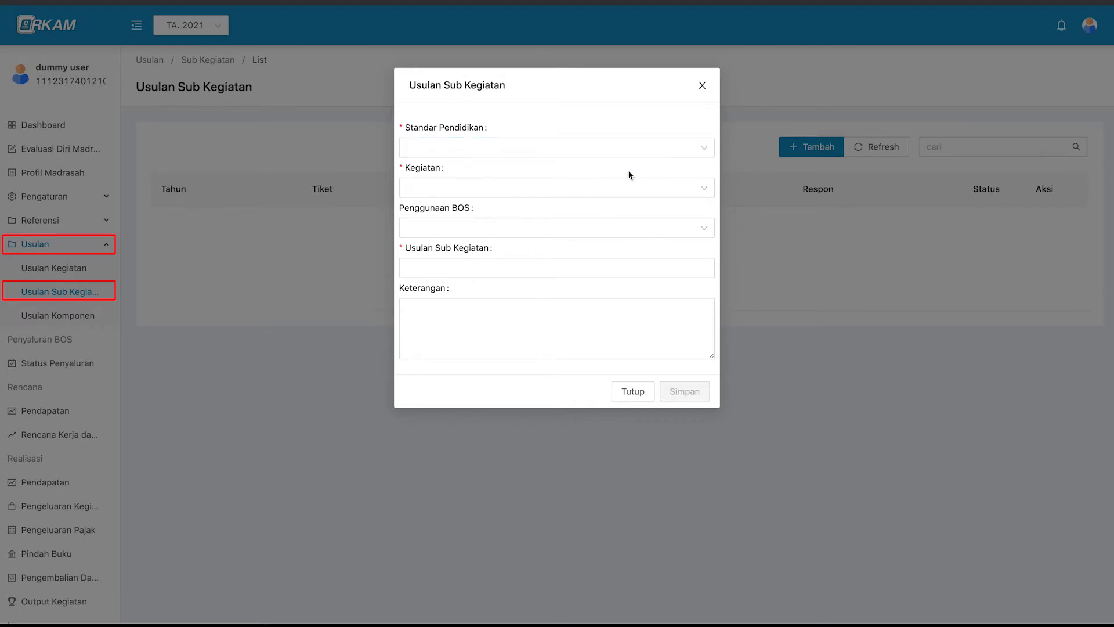
left_click(586, 145)
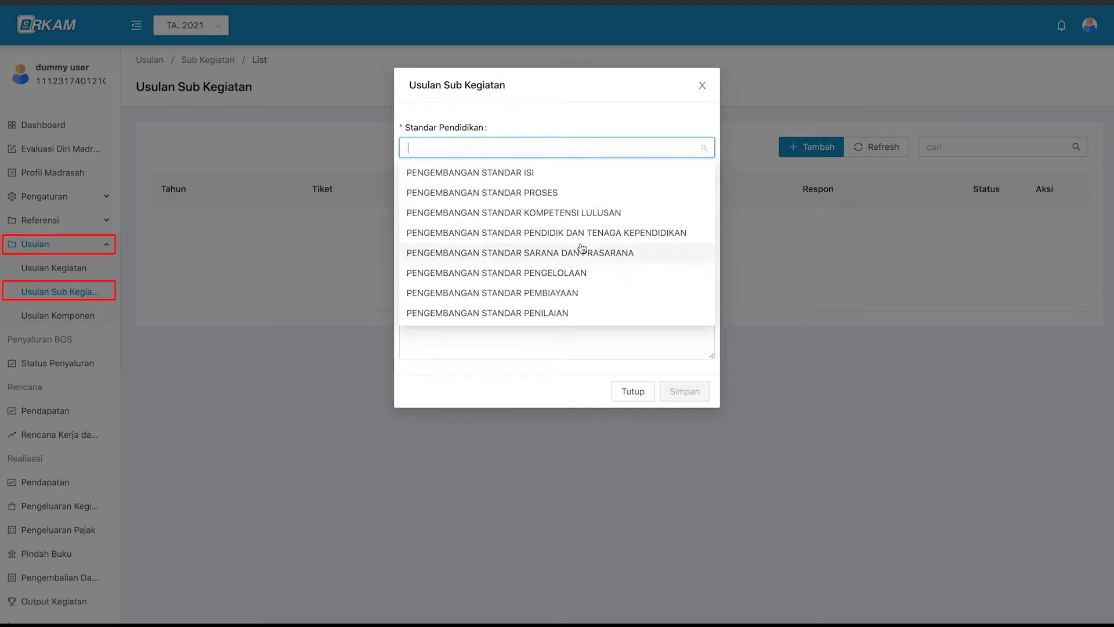
left_click(597, 293)
left_click(558, 187)
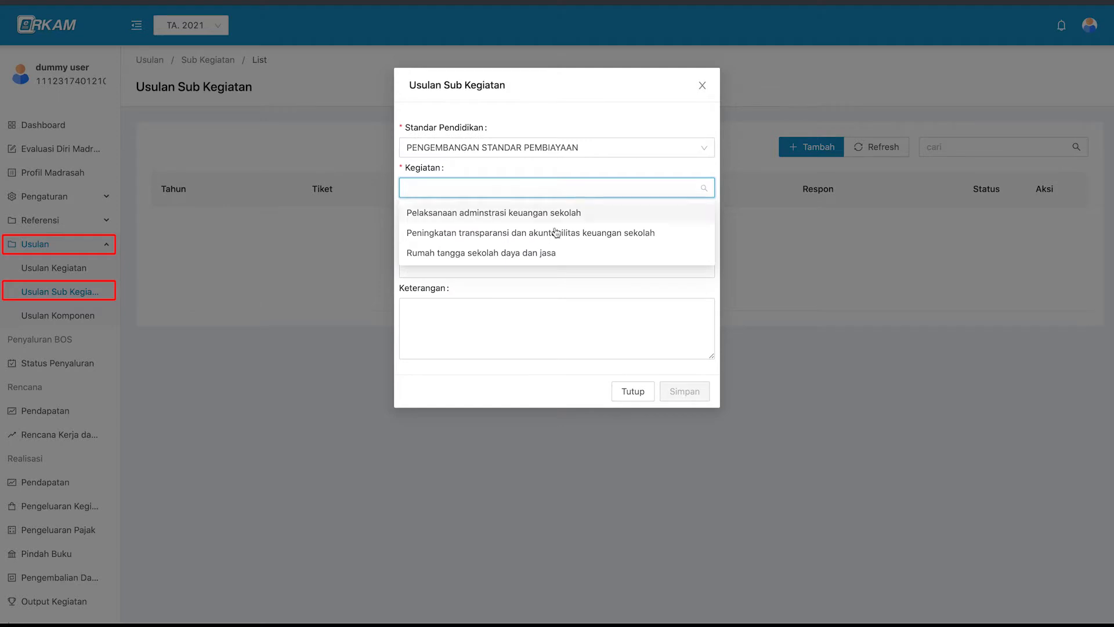
left_click(582, 254)
Set BOS use to Langganan daya dan jasa, name it 'pembayaran tagihan aplikasi / website', and save.
left_click(549, 228)
scroll(552, 303, "down", 5)
left_click(545, 353)
left_click(525, 266)
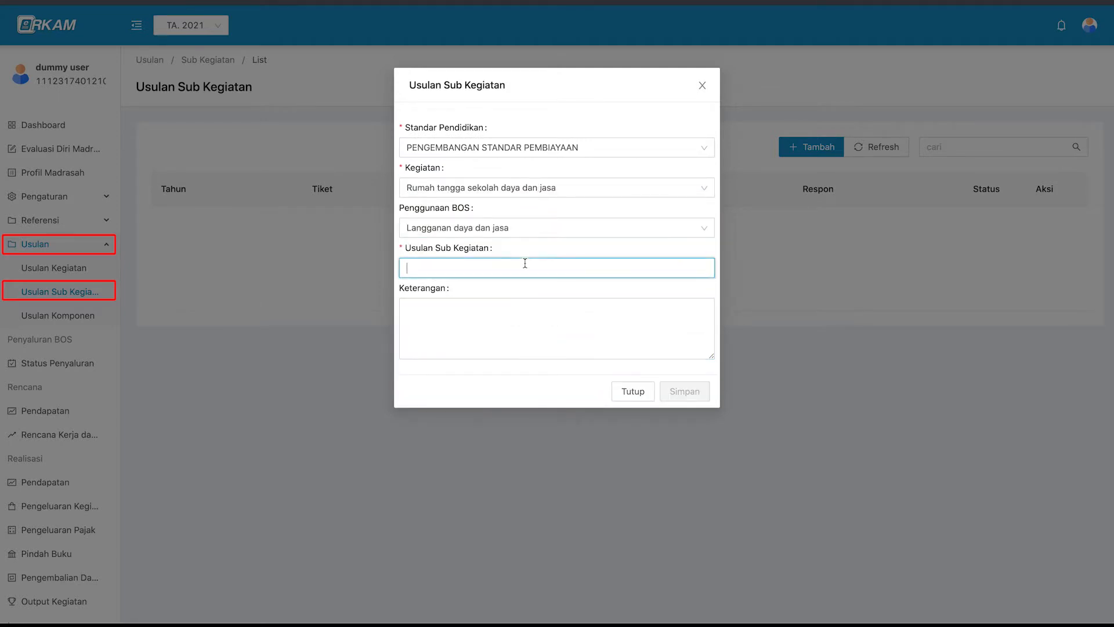
type("pembayaran tagihan ap")
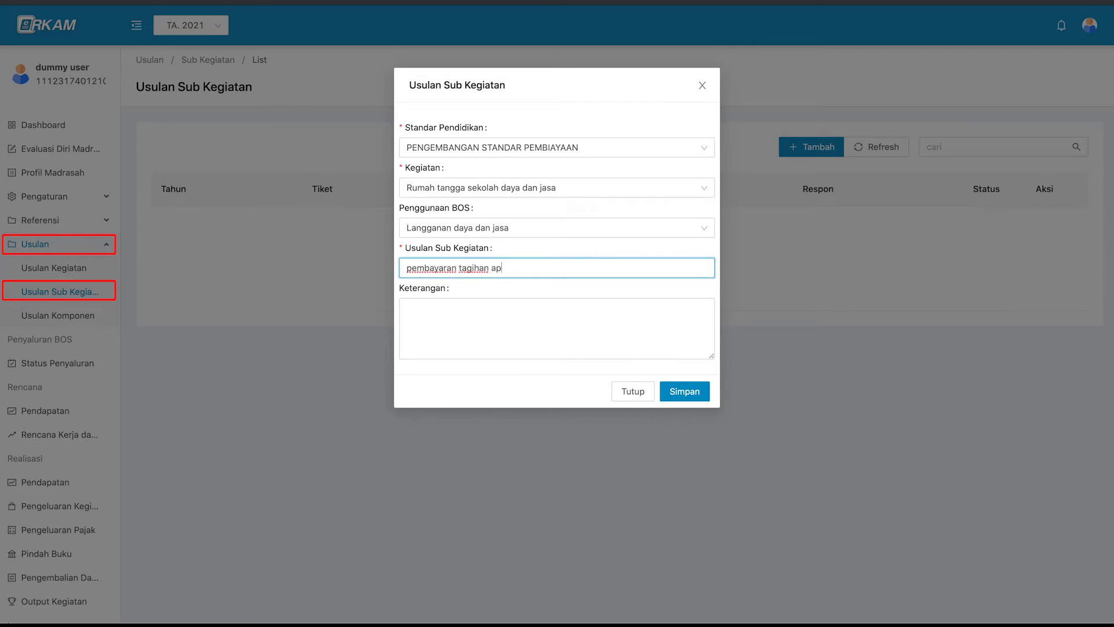
type("likasi / website")
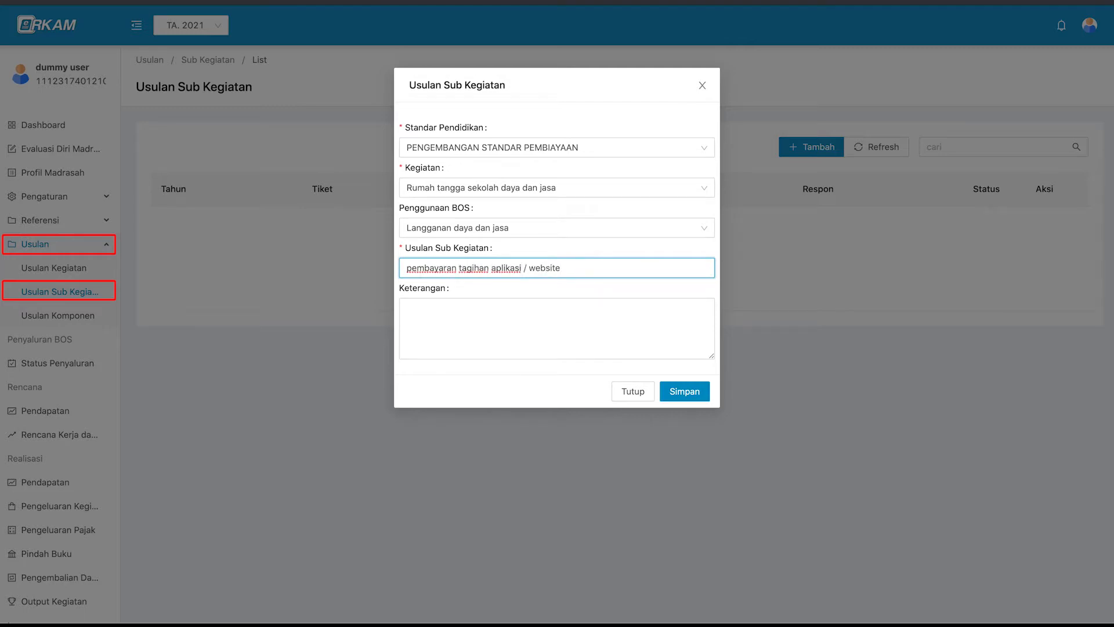
left_click(676, 392)
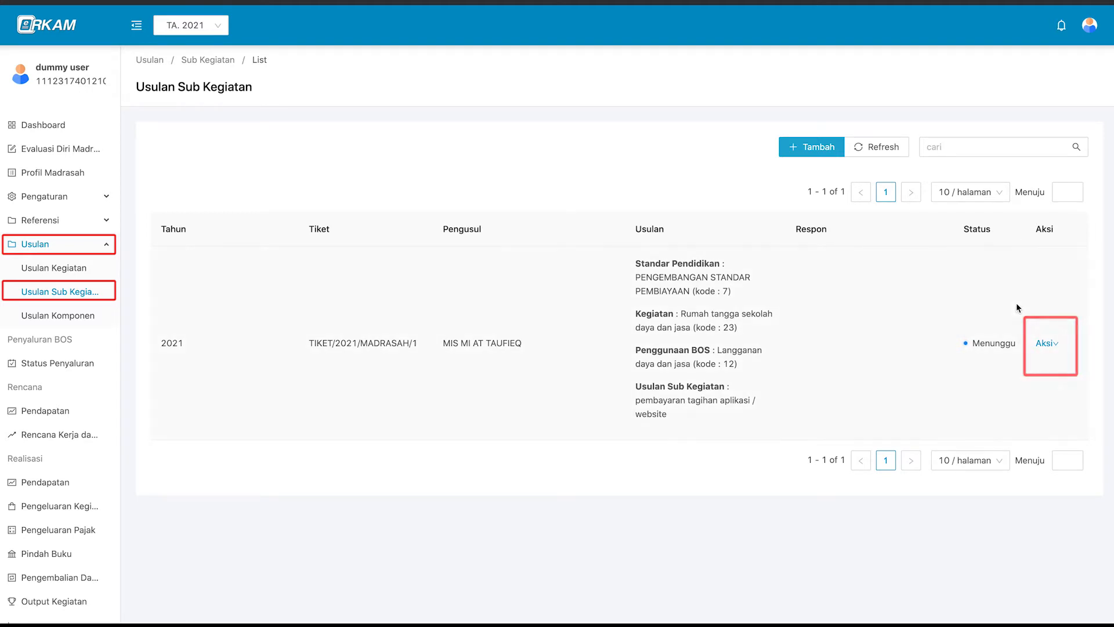
left_click(1043, 344)
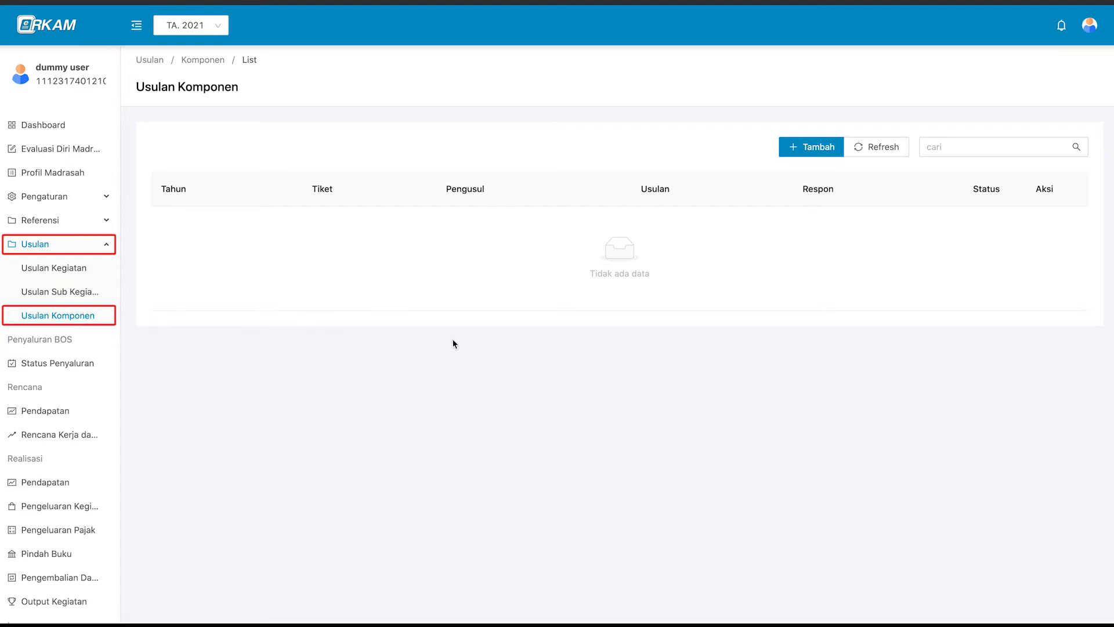
Start a new component proposal in category 7.7 - Tablet under Elektronik.
left_click(814, 152)
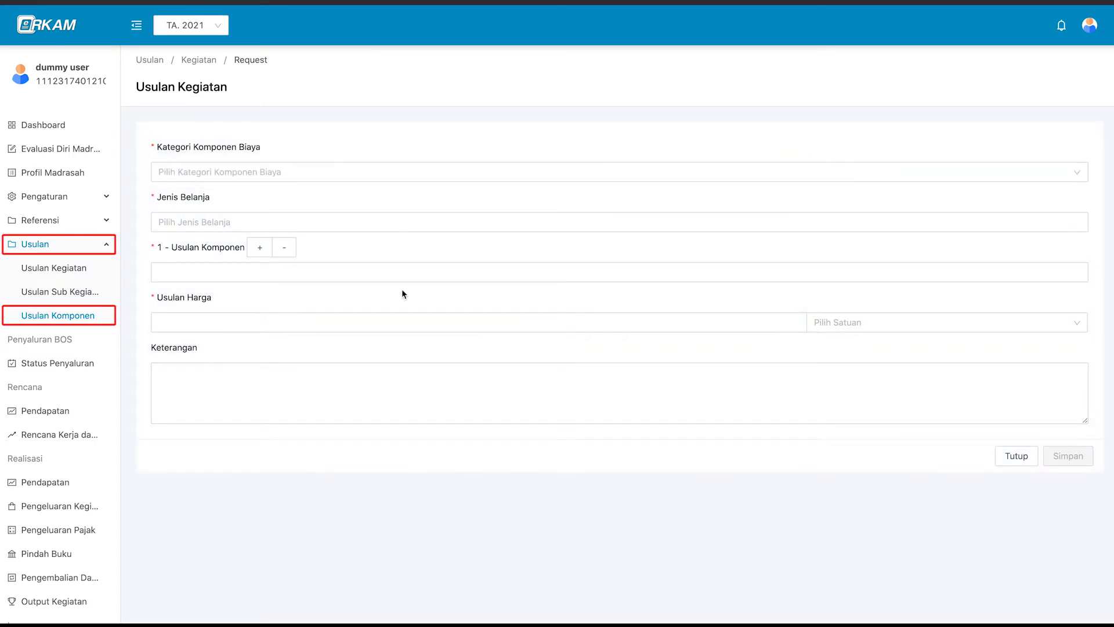
left_click(258, 249)
left_click(259, 248)
left_click(284, 247)
left_click(283, 248)
left_click(270, 170)
left_click(158, 335)
scroll(203, 286, "down", 5)
left_click(211, 305)
Set spending types 521111 Belanja Keperluan Perkantoran and 532111 Belanja Modal Peralatan dan Mesin.
left_click(193, 222)
left_click(159, 246)
left_click(244, 259)
scroll(244, 260, "down", 3)
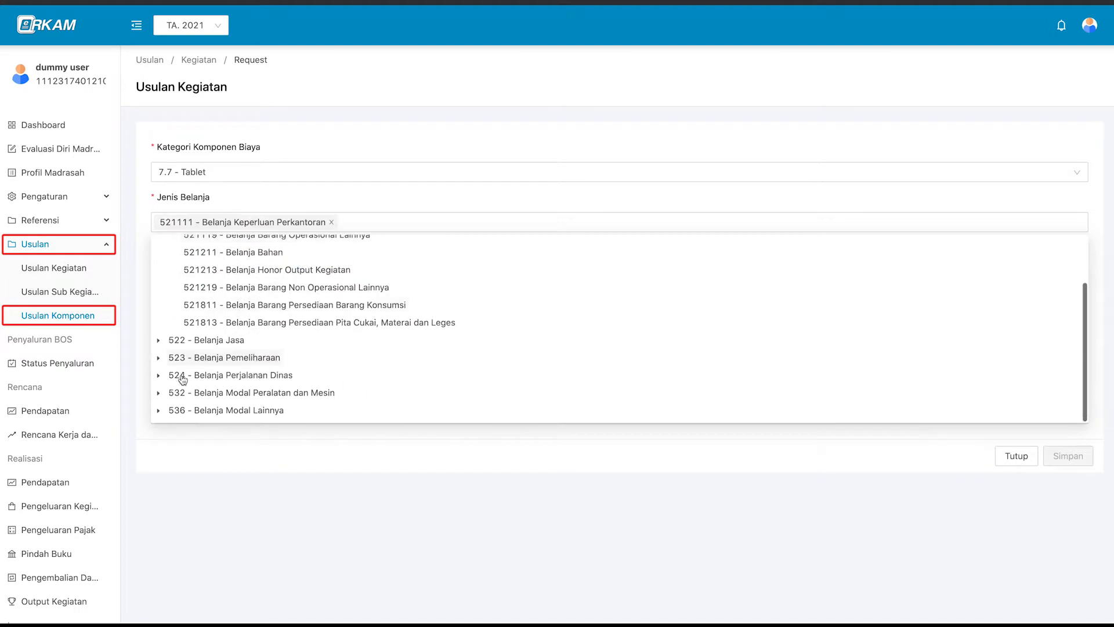
left_click(158, 375)
left_click(301, 392)
left_click(499, 335)
Enter component 'tablet huion drawing' at 5000000 per unit, note 'spec 10 inc', and save.
left_click(261, 272)
type("tablet huion")
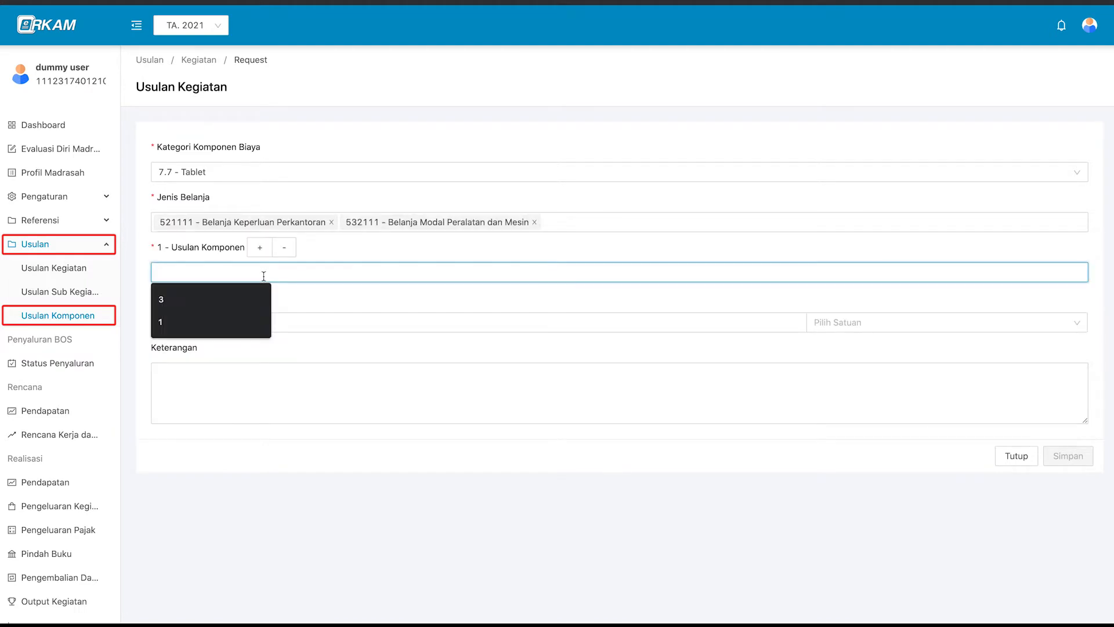
type(" drawing")
key("Tab")
type("5000000")
key("Tab")
type("unit")
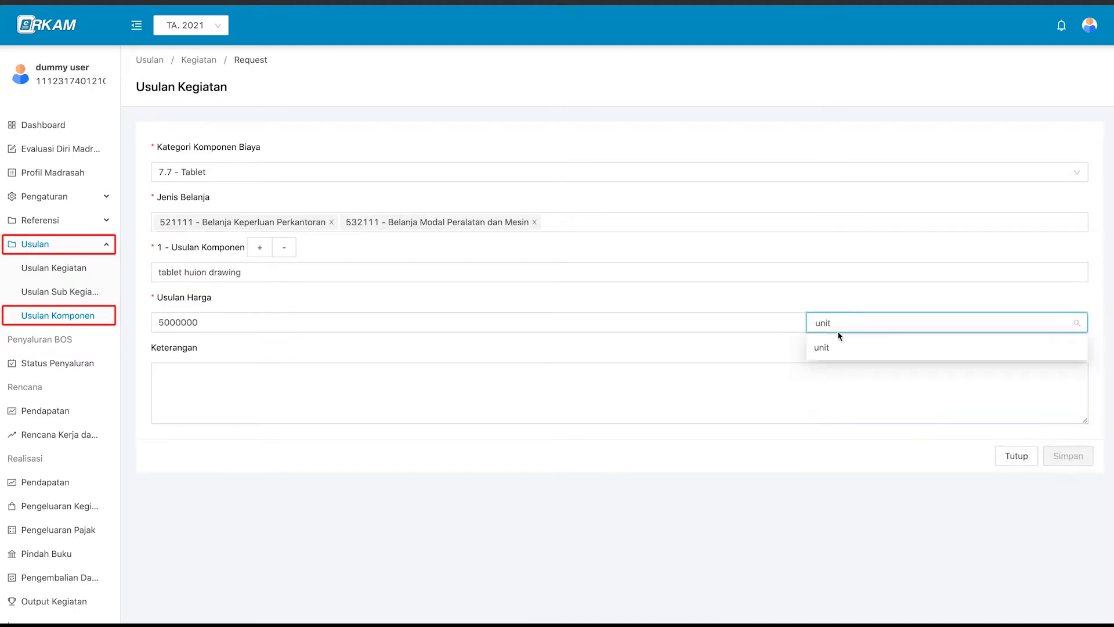
key("Return")
key("Tab")
type("spec 10 inc")
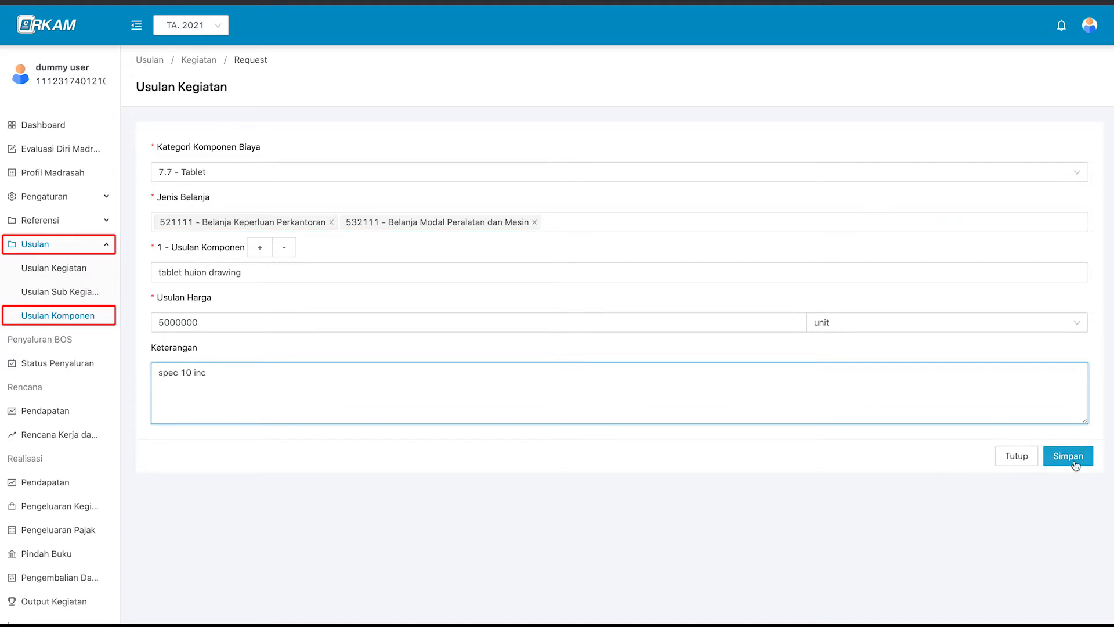
left_click(1073, 459)
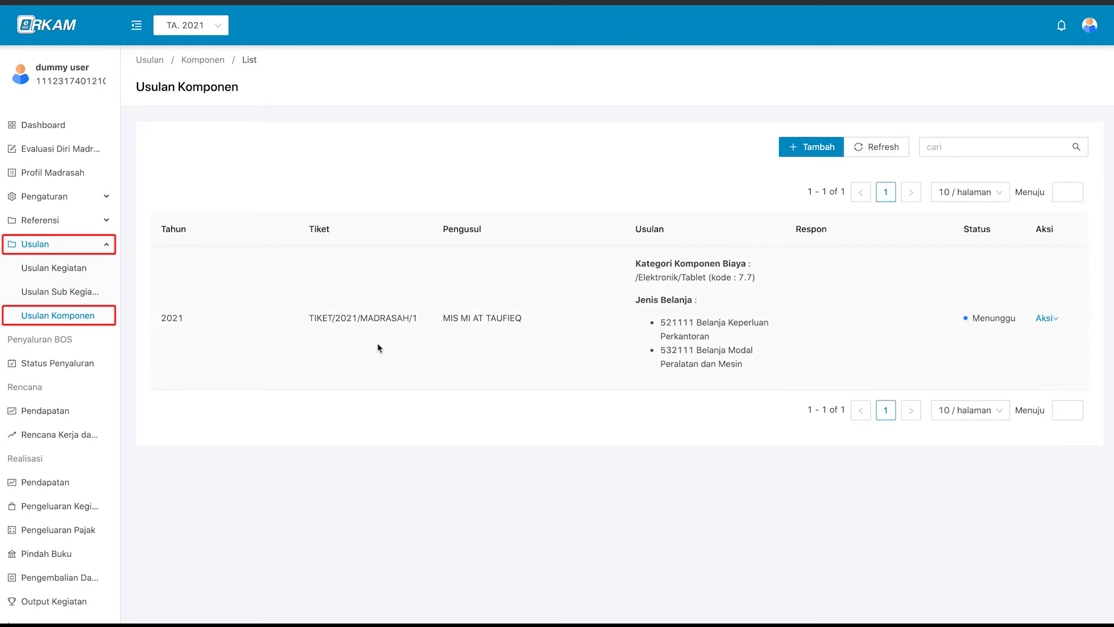
Delete the tablet component proposal and confirm, leaving the list empty.
left_click(1050, 321)
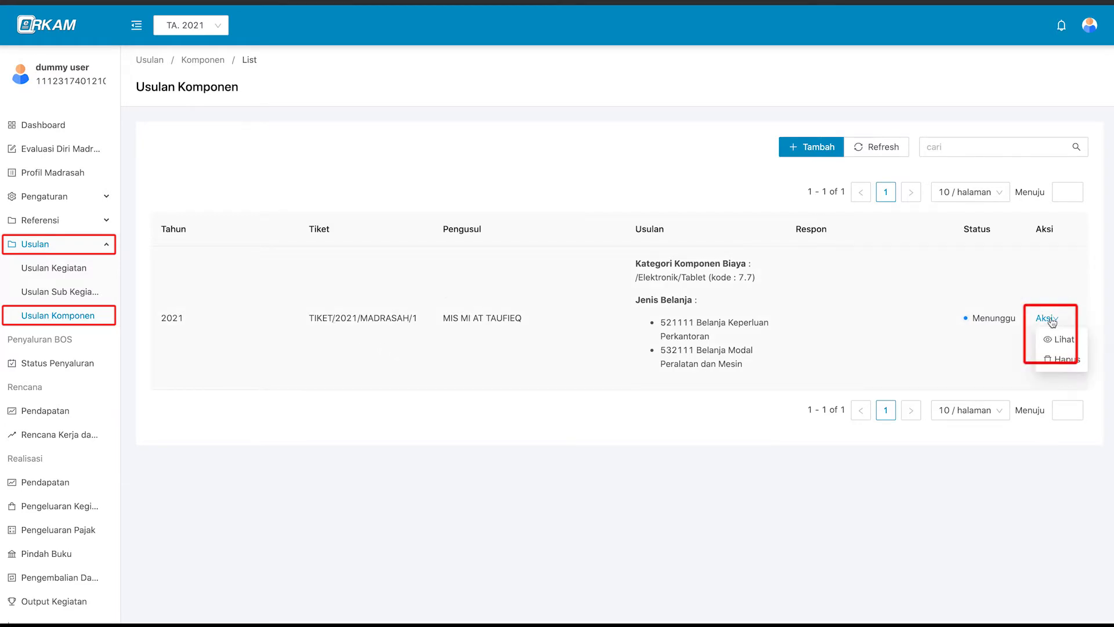
left_click(1067, 359)
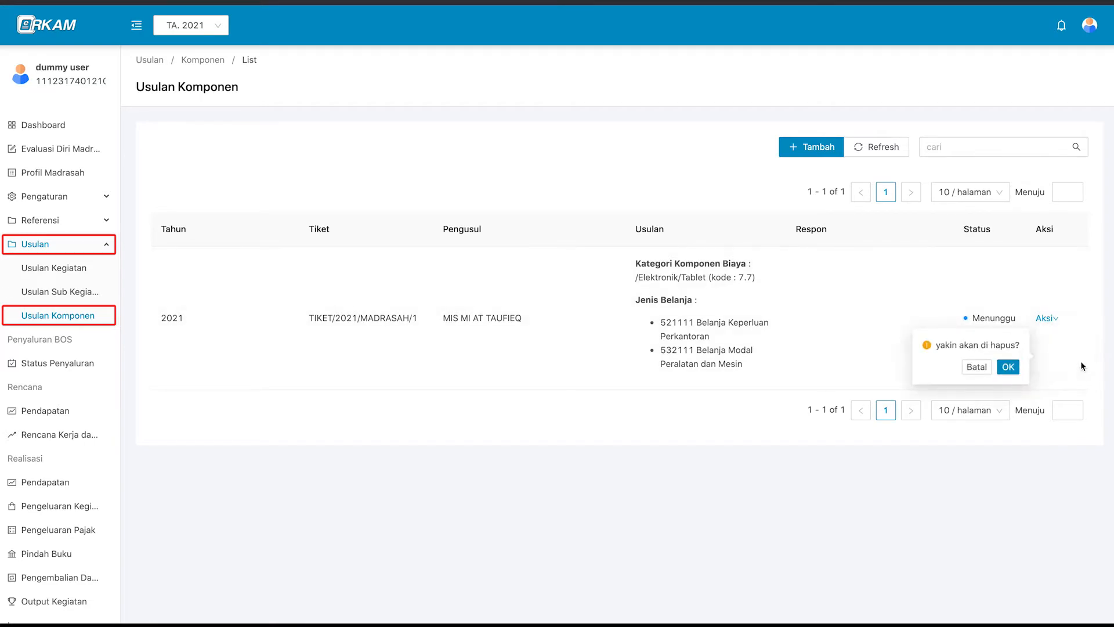
left_click(1008, 367)
left_click(951, 148)
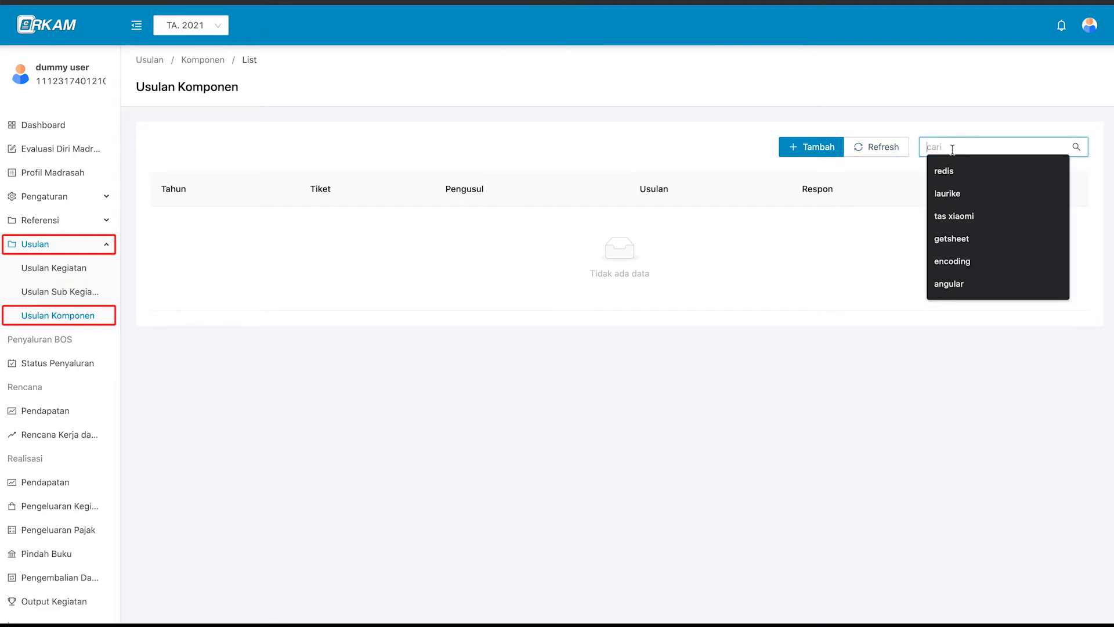
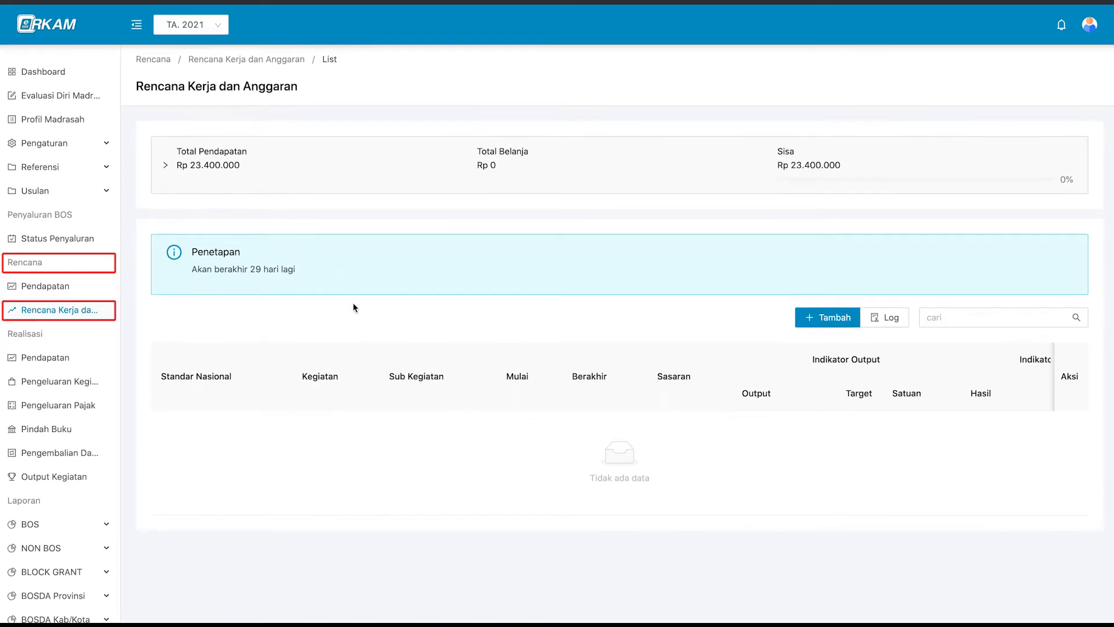
Review the BOS Semester 1 and 2 rows in Total Pendapatan, then start a new Rencana Kegiatan.
left_click(359, 176)
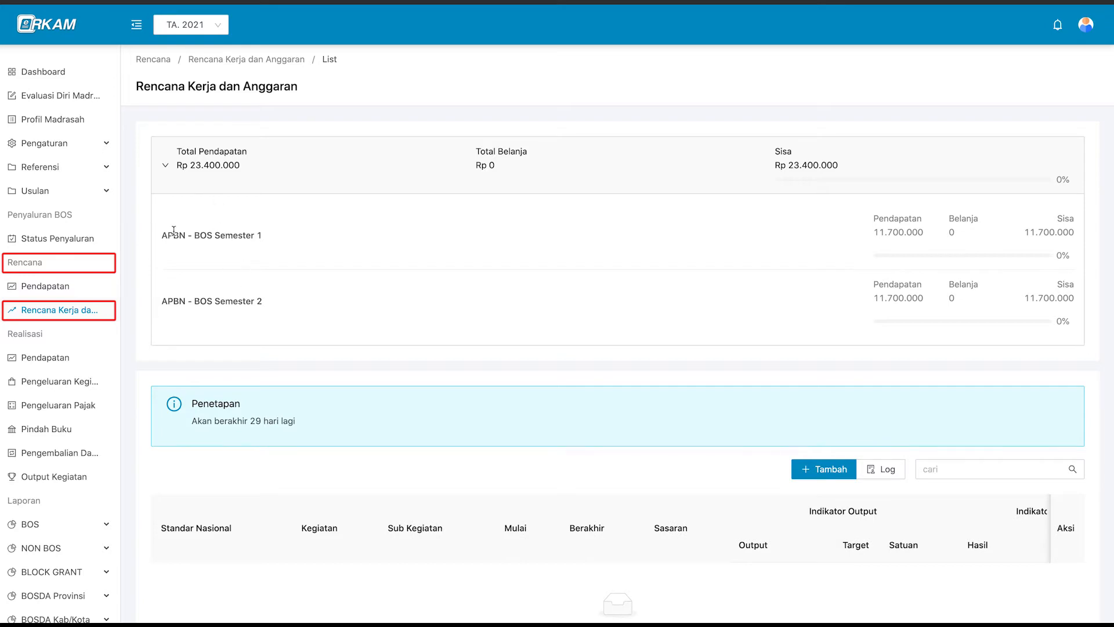
left_click(257, 176)
left_click(257, 176)
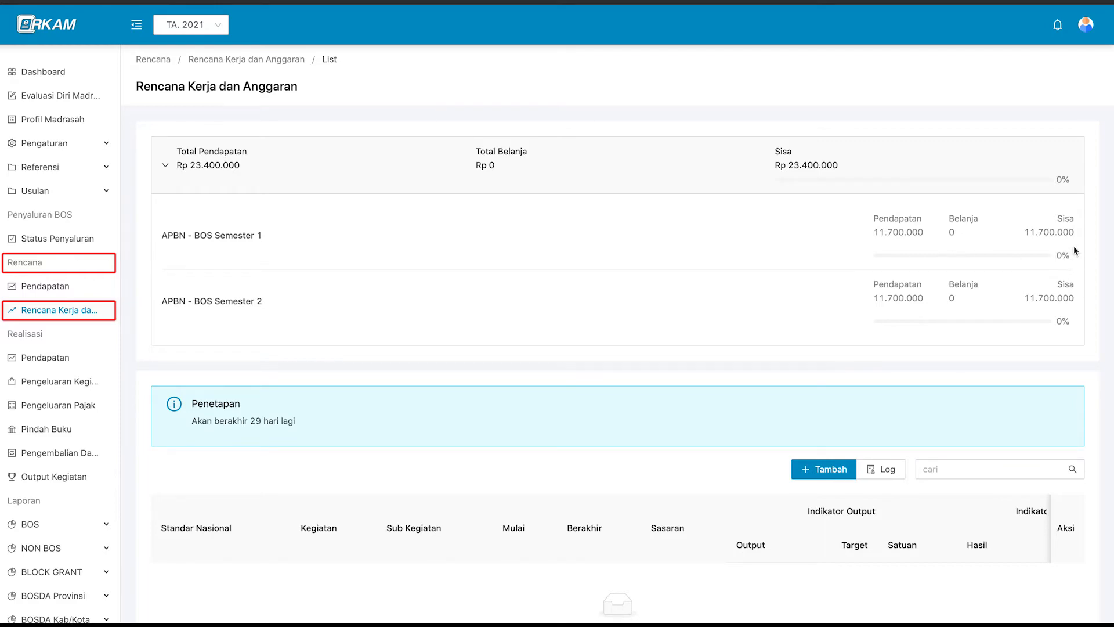
left_click(1067, 174)
left_click(831, 317)
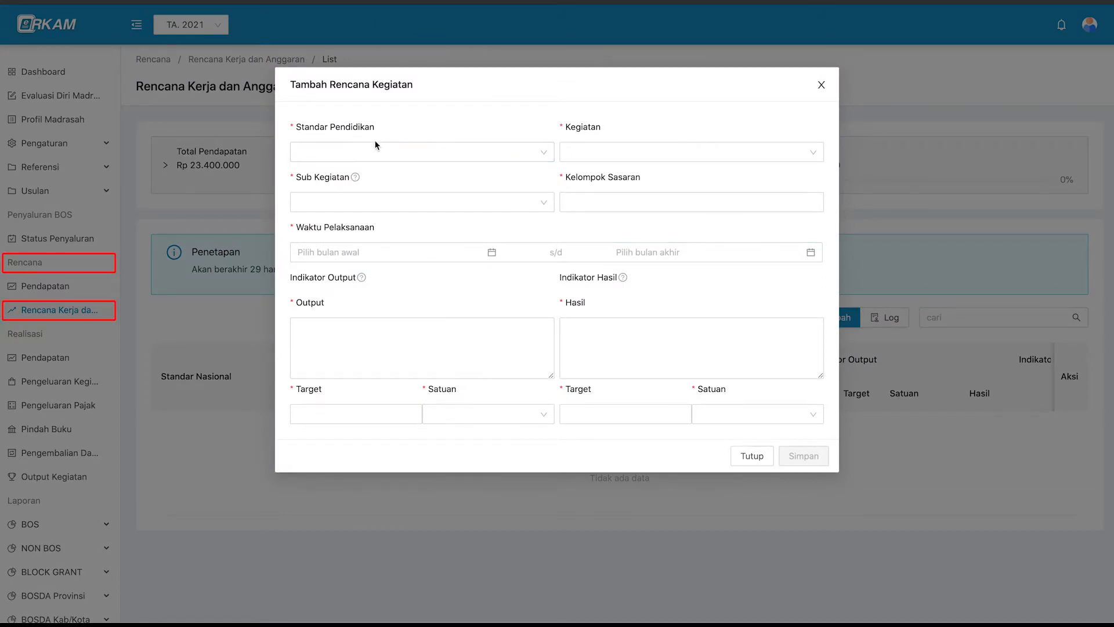
Set the education standard to 1 PENGEMBANGAN STANDAR ISI.
left_click(401, 148)
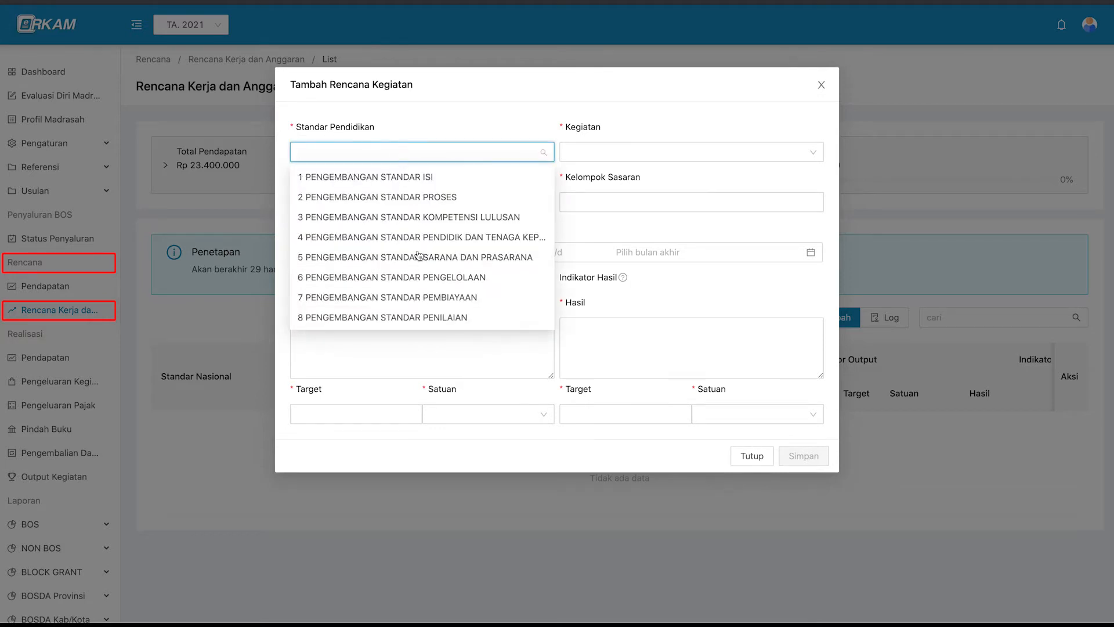
left_click(451, 154)
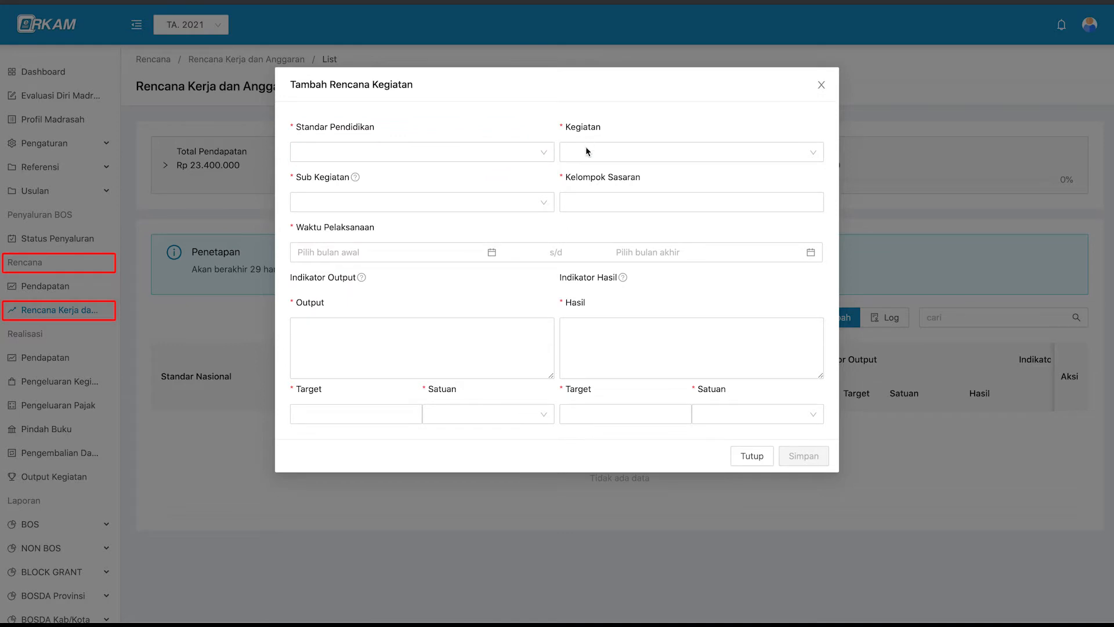
left_click(407, 203)
left_click(579, 198)
left_click(578, 199)
left_click(507, 153)
type("pen")
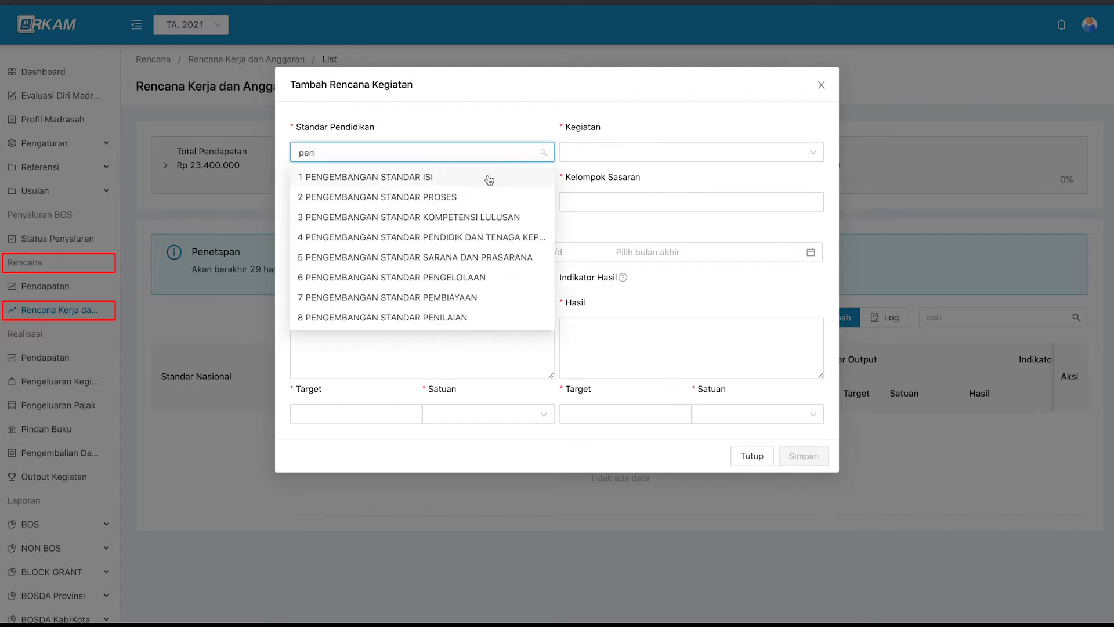
left_click(490, 179)
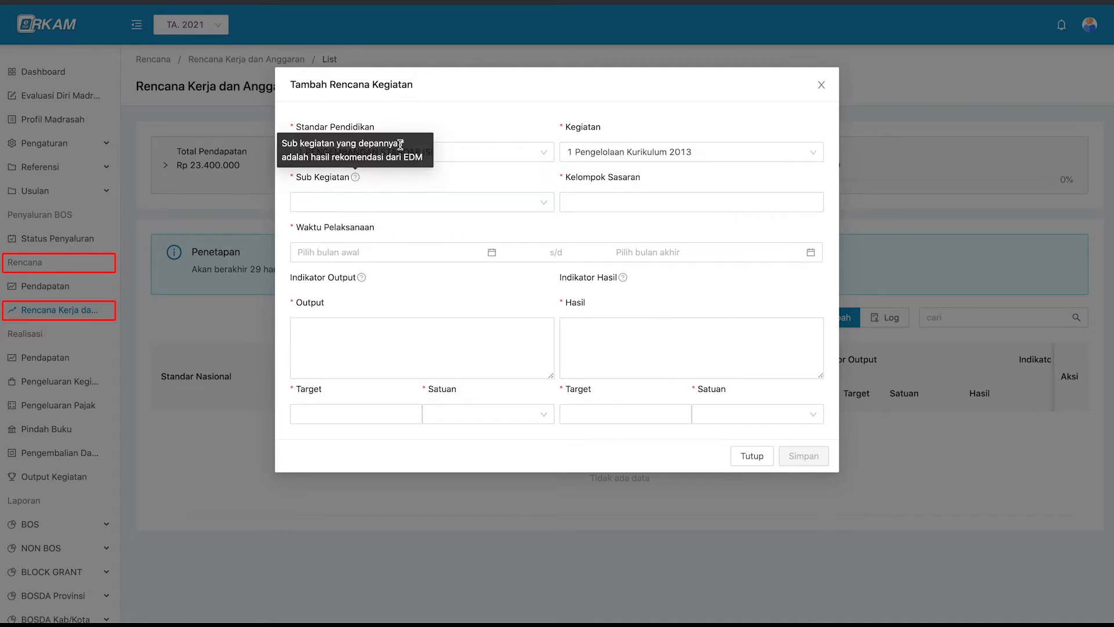
Choose sub-activity 1.1.1 and target group Guru, running January to February 2021.
left_click(362, 200)
scroll(309, 333, "down", 3)
left_click(374, 181)
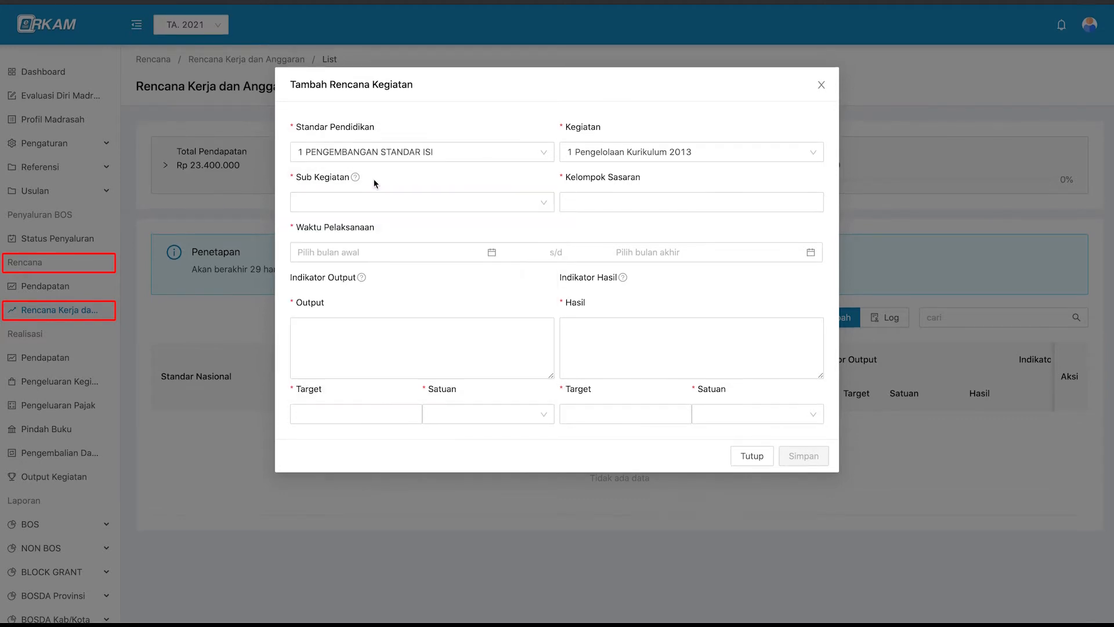
left_click(378, 201)
type("penyusun")
left_click(392, 226)
left_click(596, 203)
left_click(602, 262)
left_click(439, 255)
left_click(322, 310)
left_click(699, 310)
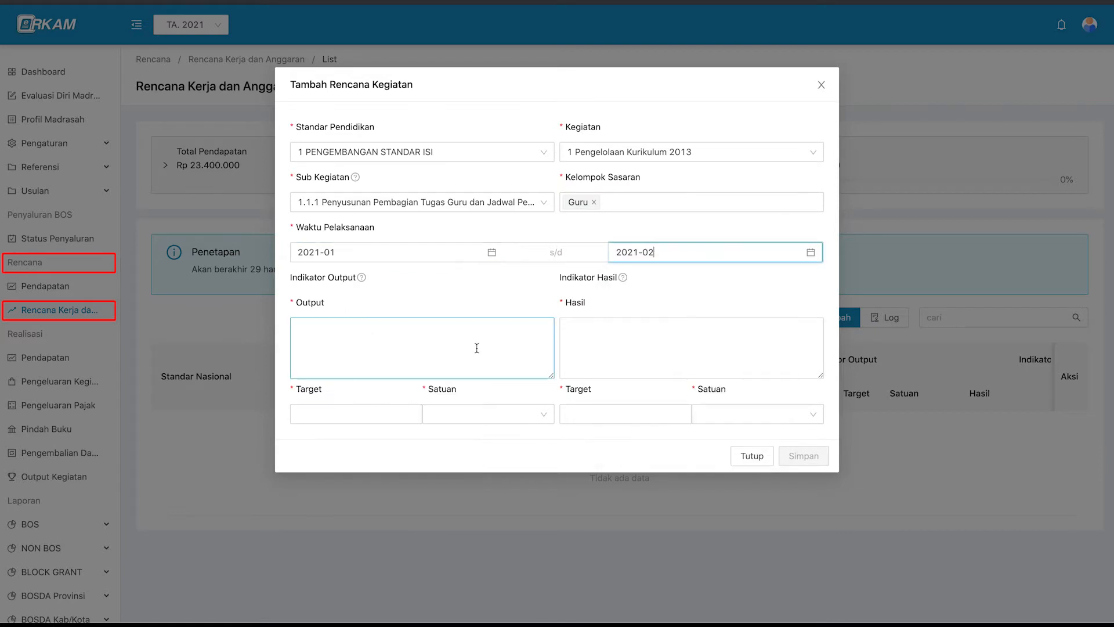
Enter output 'jadwal dan pembagian tugas guru selama tahun 2021' with target 20 guru.
left_click(329, 331)
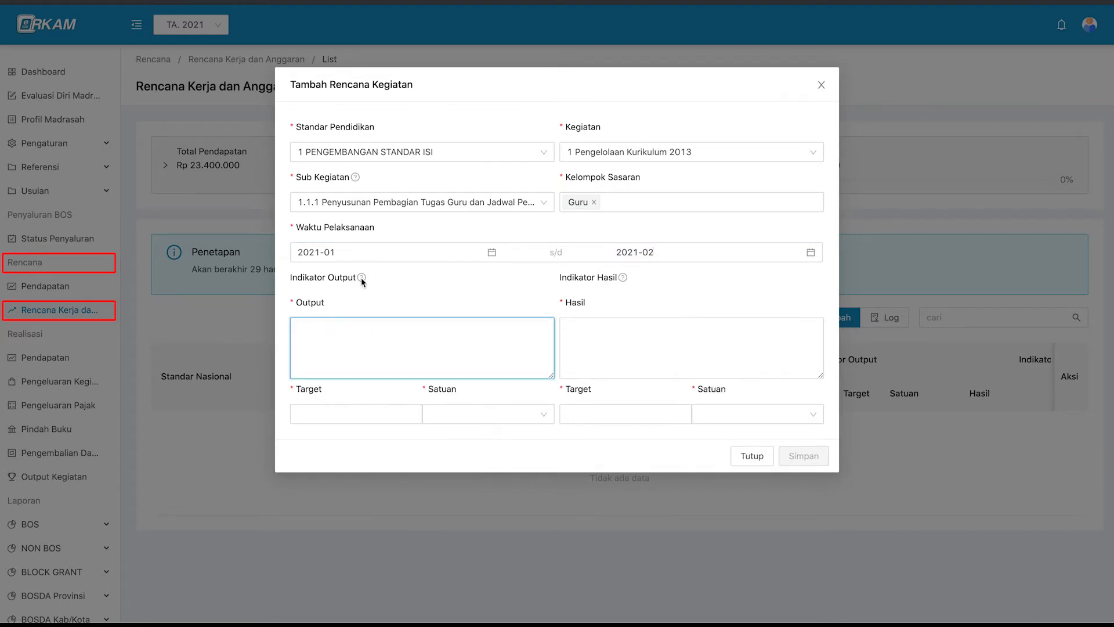
mouse_move(361, 277)
type("jadwal dan pembagian tugas guru selama tahun 2021")
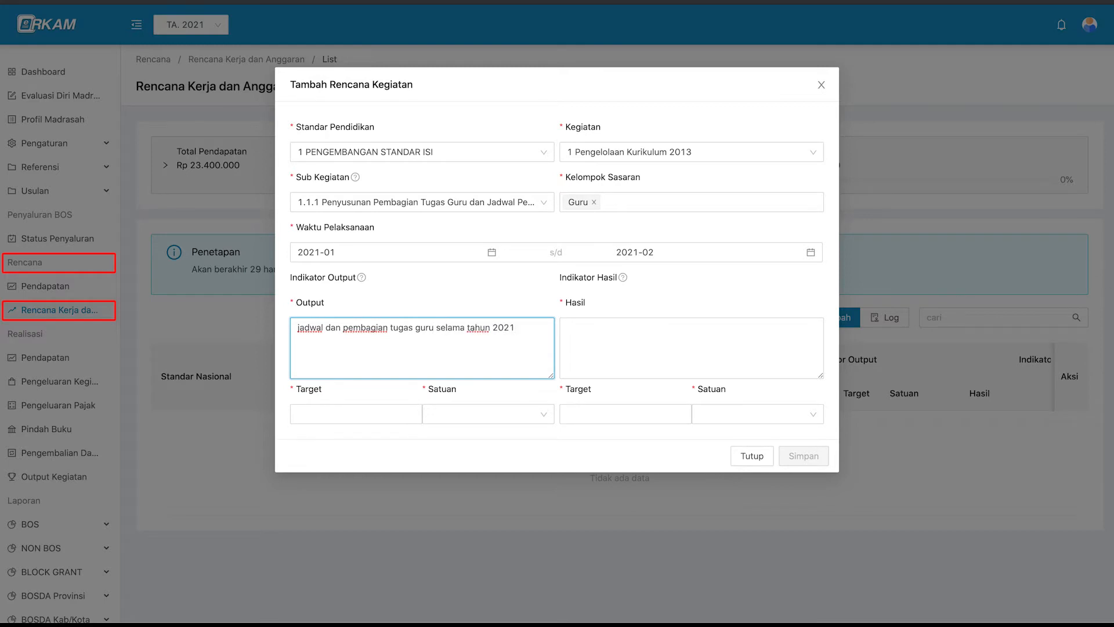
left_click(353, 406)
type("20")
key("Tab")
type("guru")
key("Return")
key("Tab")
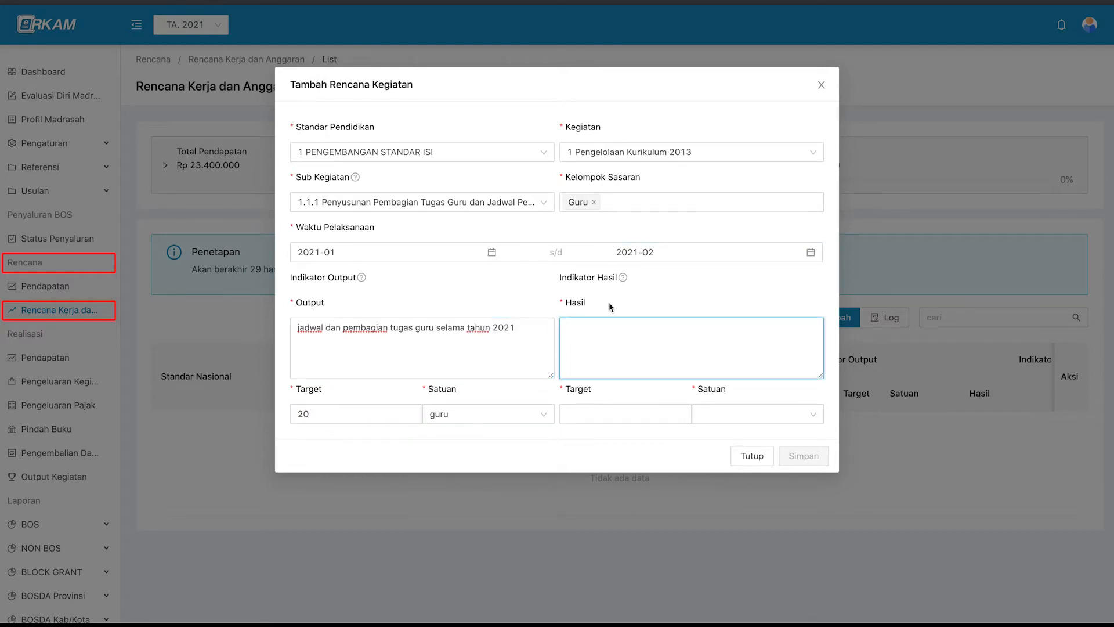
Enter outcome 'kegiatan belajar mengajar terencana dengan baik' targeting 12 bulan, and save the activity.
mouse_move(622, 277)
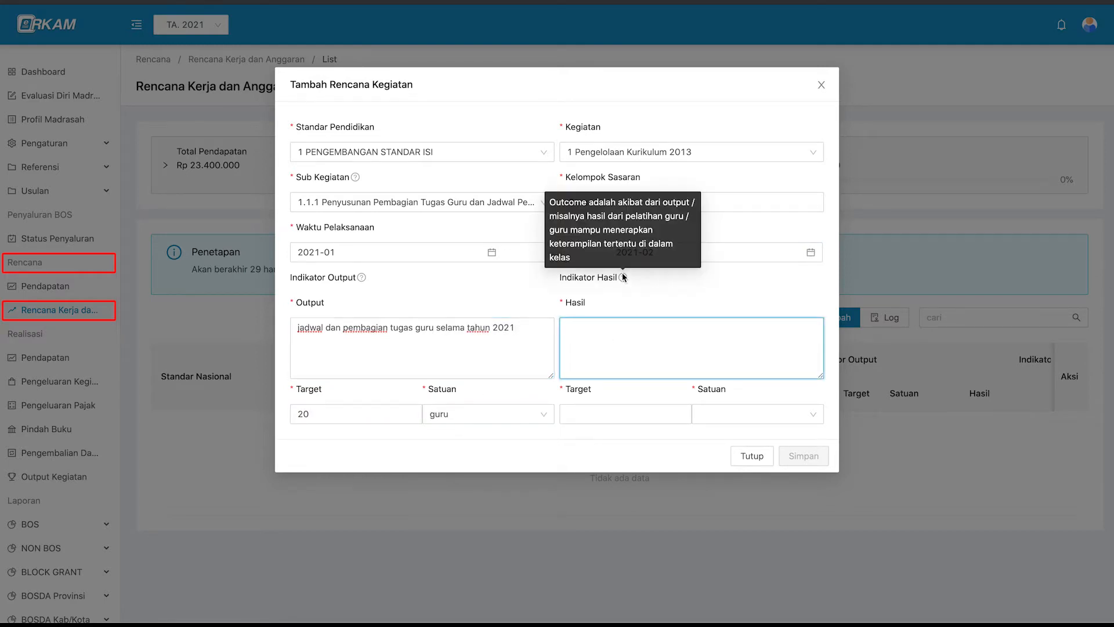
type("kegiatan belajar mengajar terencana dena")
key("BackSpace")
type("gan baik")
left_click(590, 415)
type("12")
left_click(713, 416)
type("bulan")
key("Return")
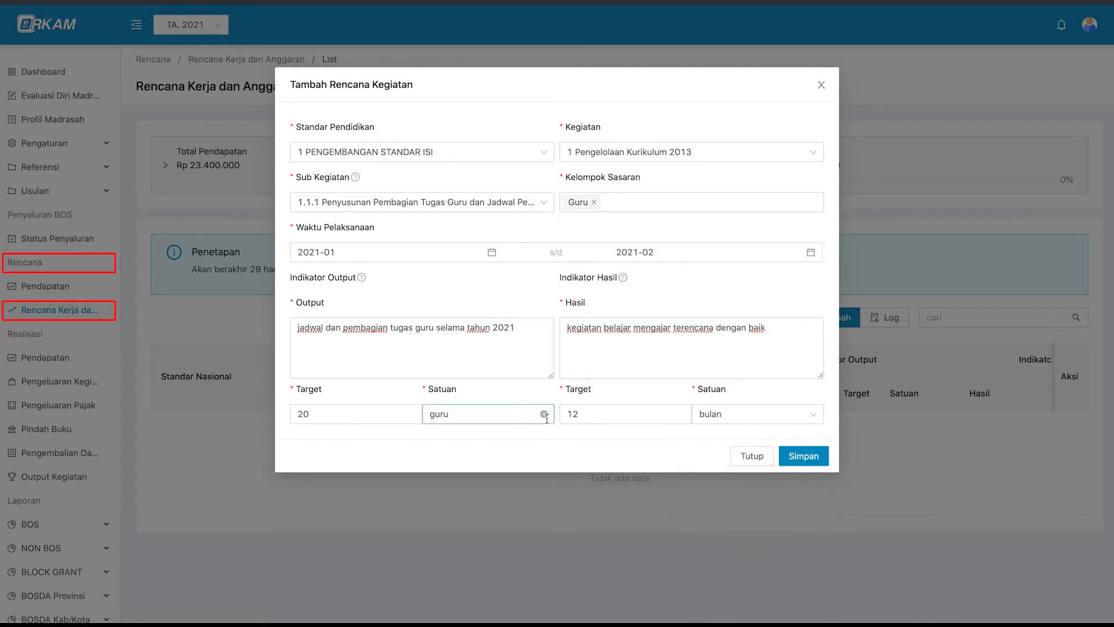
left_click(825, 465)
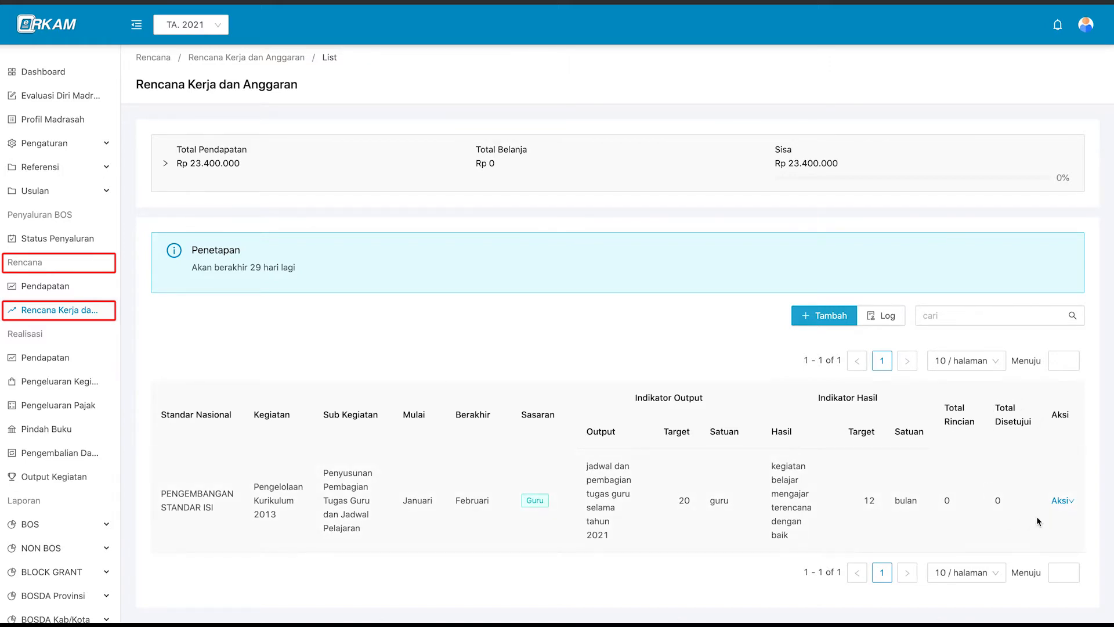
Open the Aksi menu on the new Penyusunan Pembagian Tugas Guru activity row.
left_click(1061, 503)
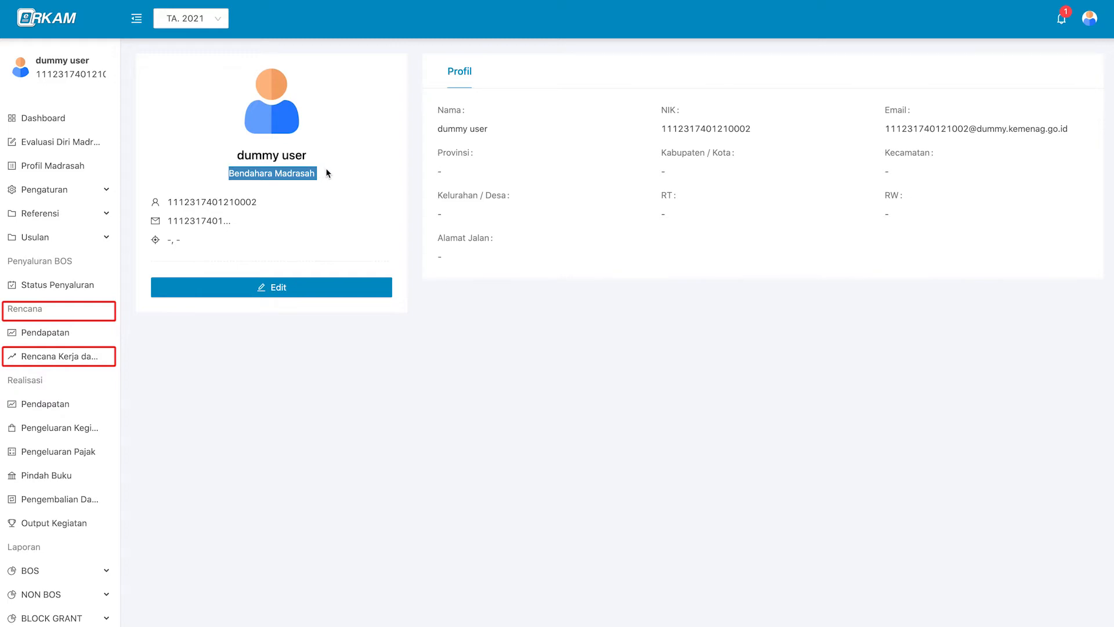
Highlight the Bendahara Madrasah role on the profile page.
left_click(327, 172)
triple_click(298, 174)
left_click(321, 175)
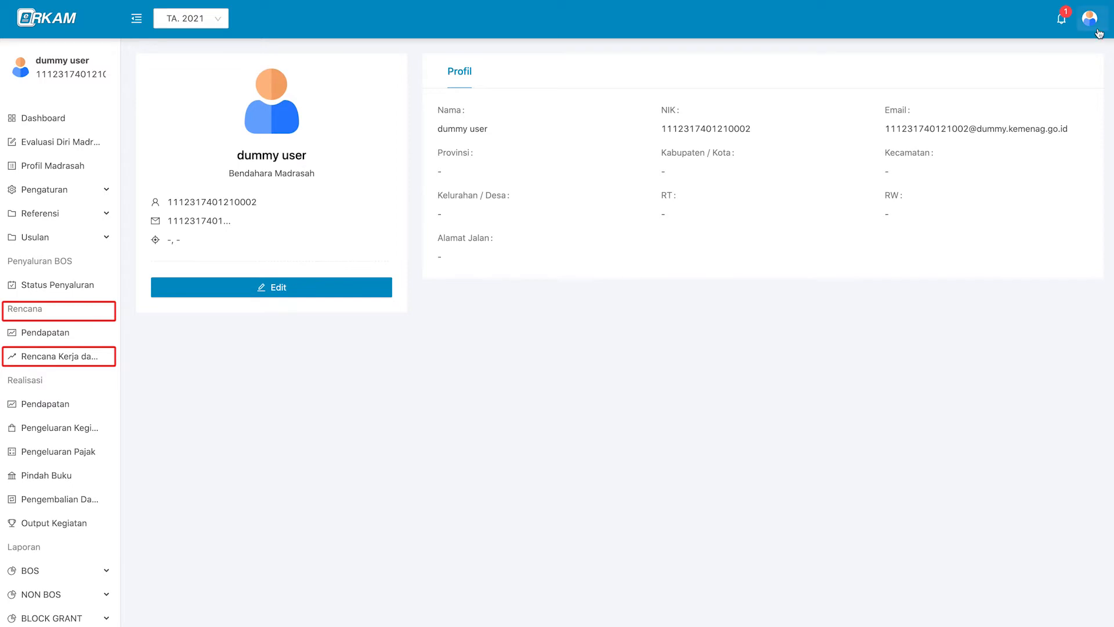
Return to Rencana Kerja dan Anggaran and open Rincian for the Pengelolaan Kurikulum 2013 activity.
left_click(86, 358)
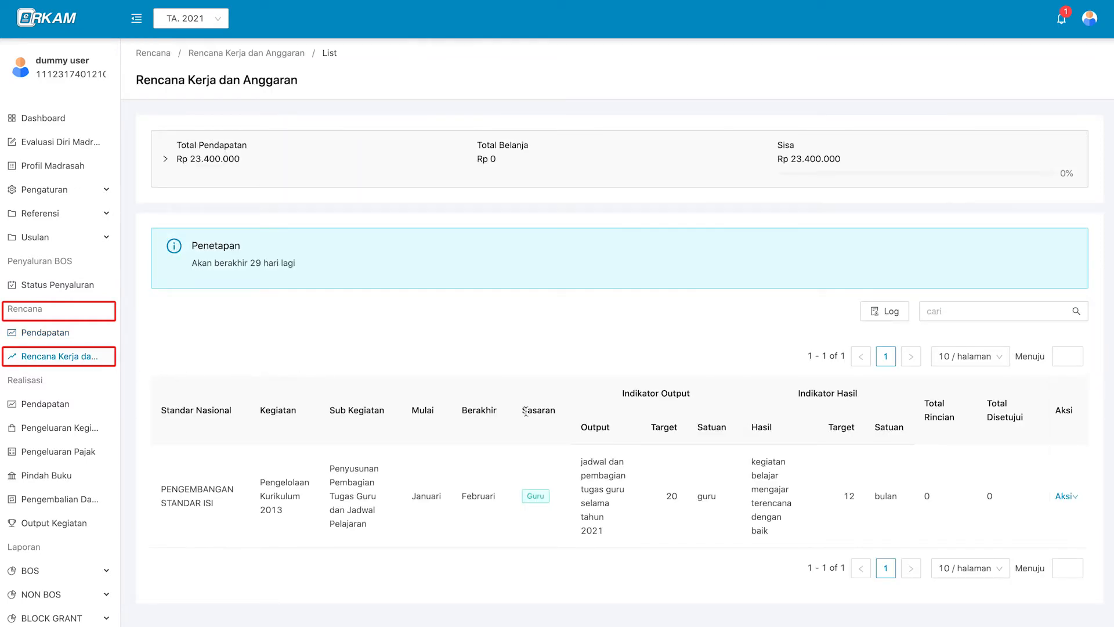
left_click(1059, 497)
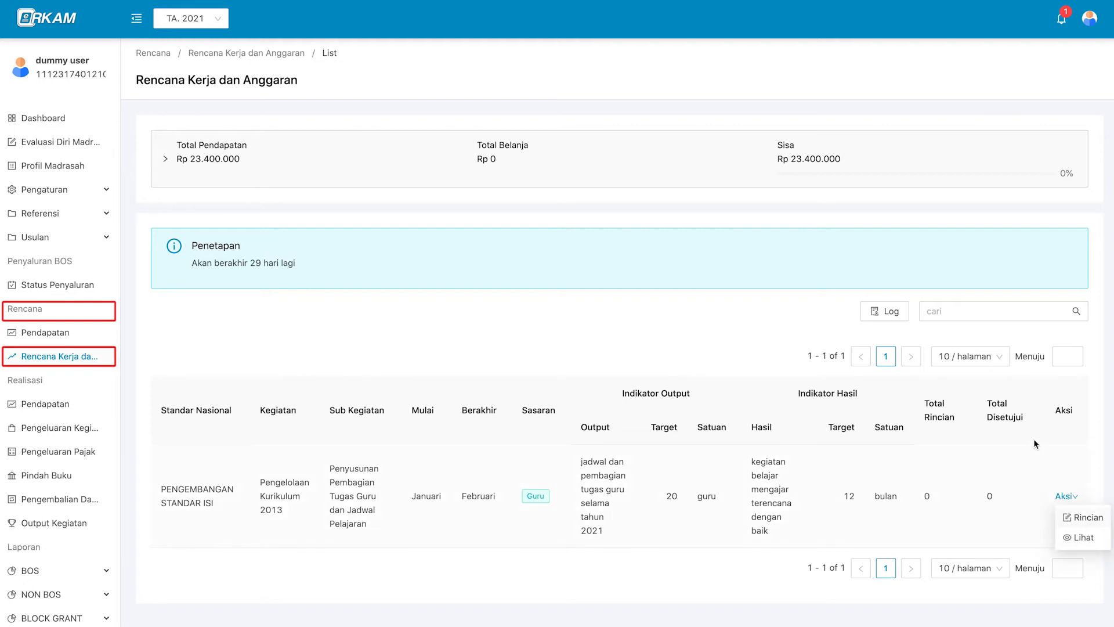
left_click(1061, 27)
left_click(1062, 27)
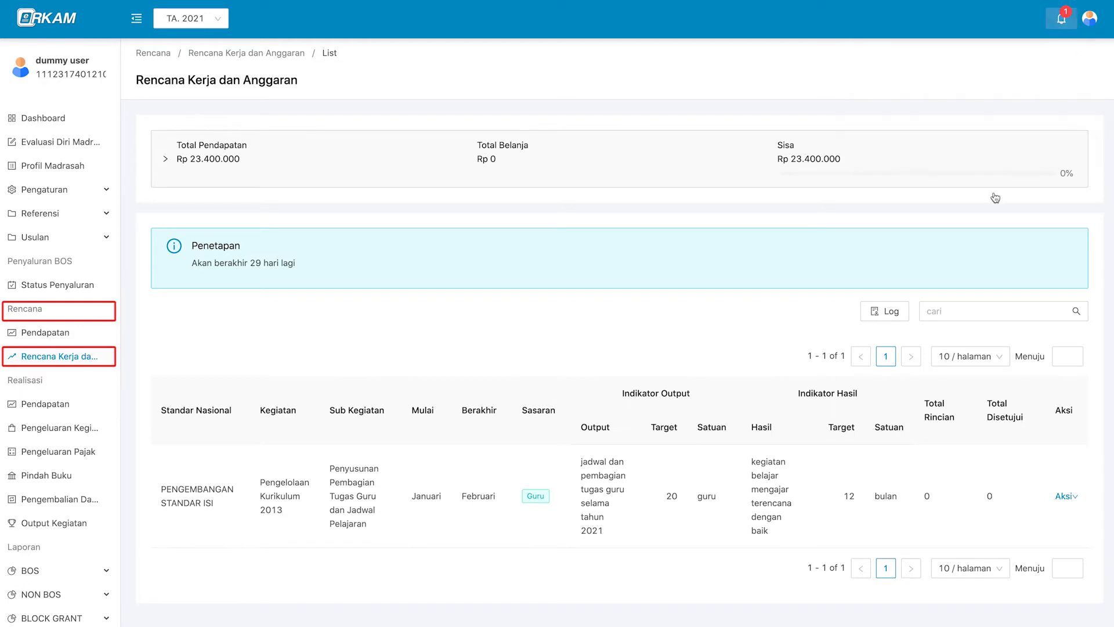
mouse_move(1065, 499)
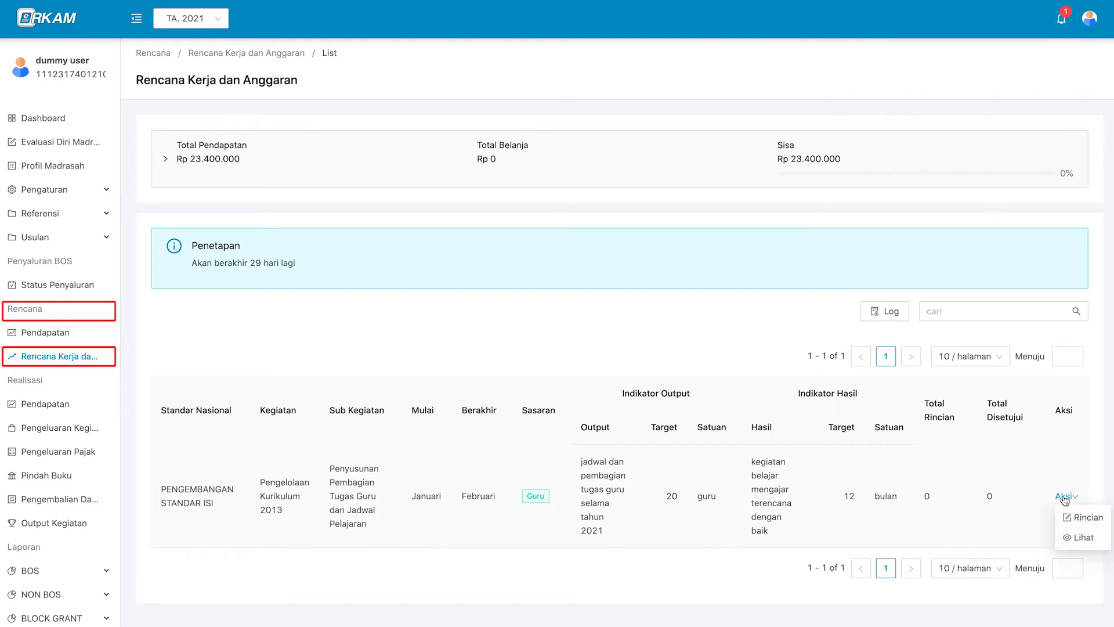
left_click(1084, 523)
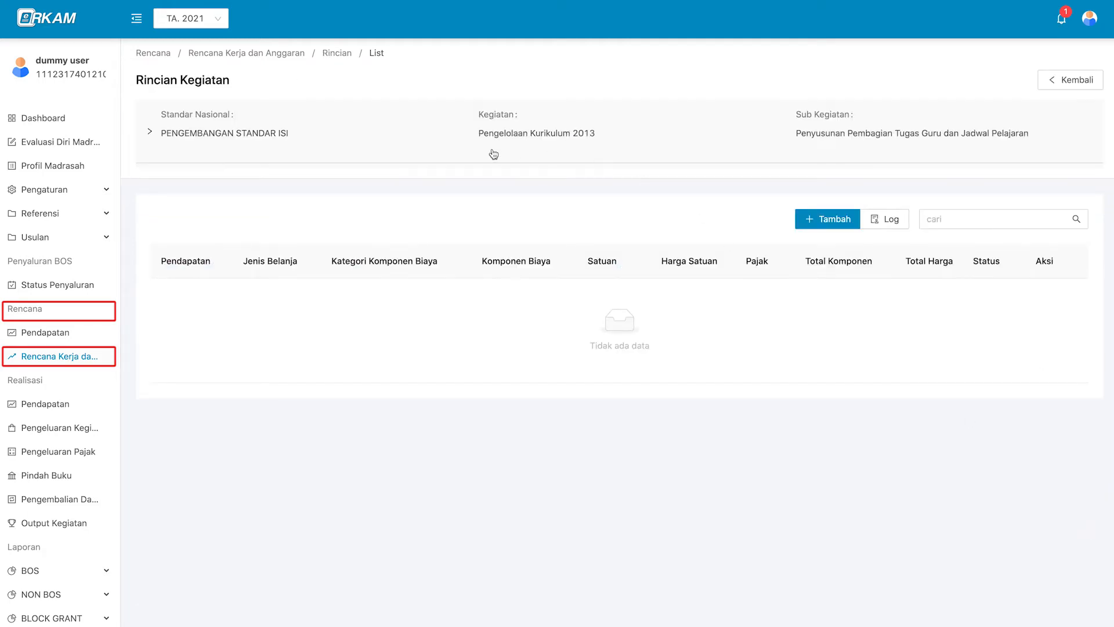
Expand the activity header and bring up the Tambah form for a new cost component.
left_click(600, 136)
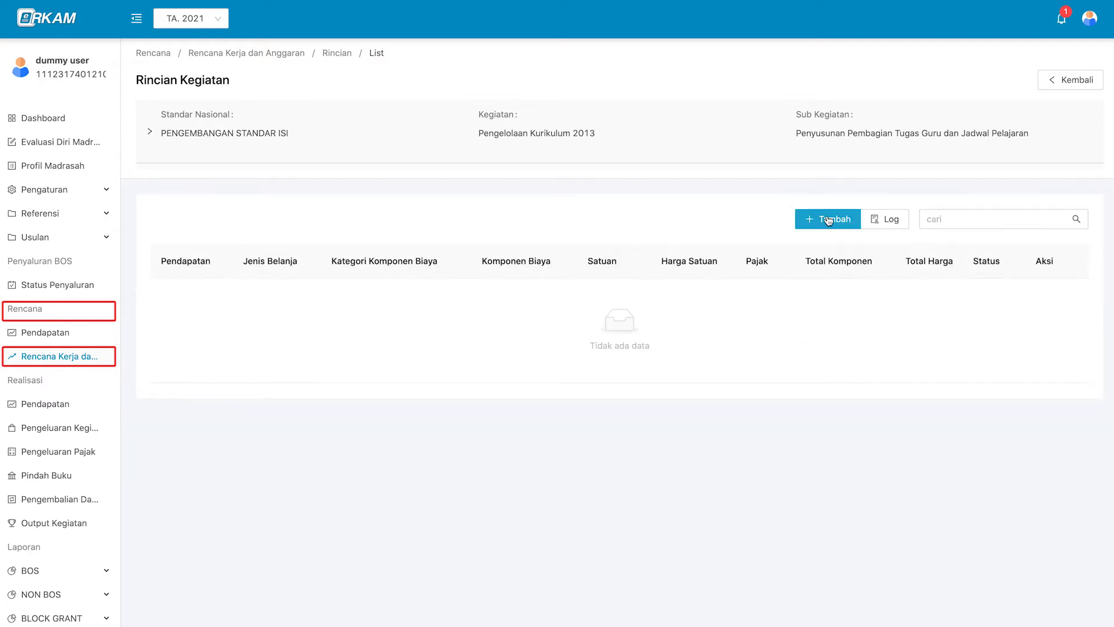
left_click(829, 220)
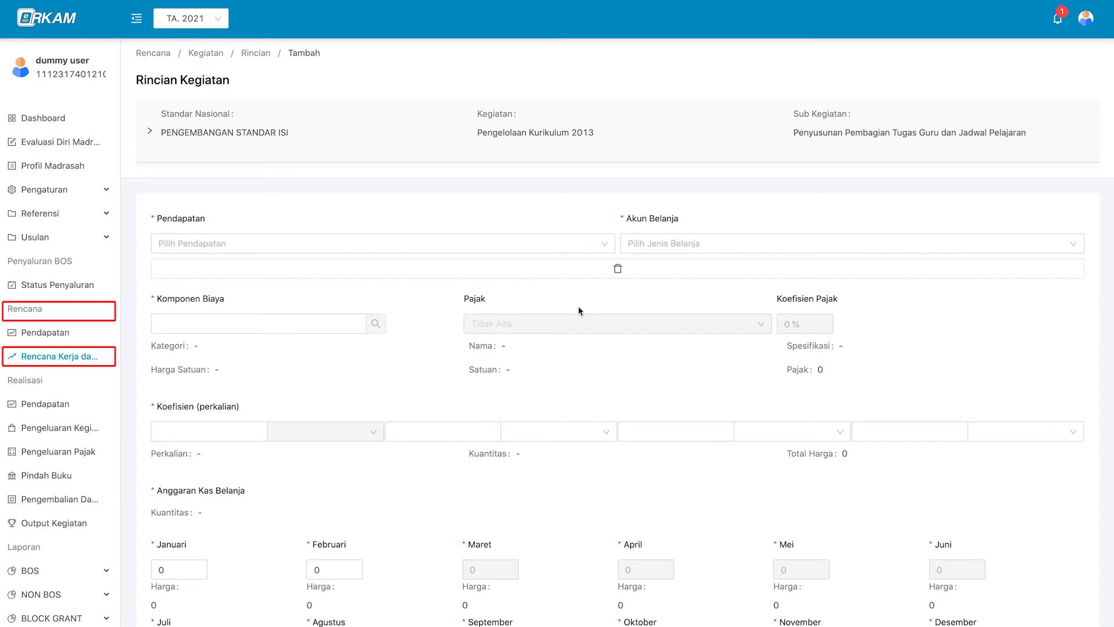
Set the income source (Pendapatan) to APBN - BOS Semester 1.
scroll(578, 307, "down", 1)
left_click(566, 198)
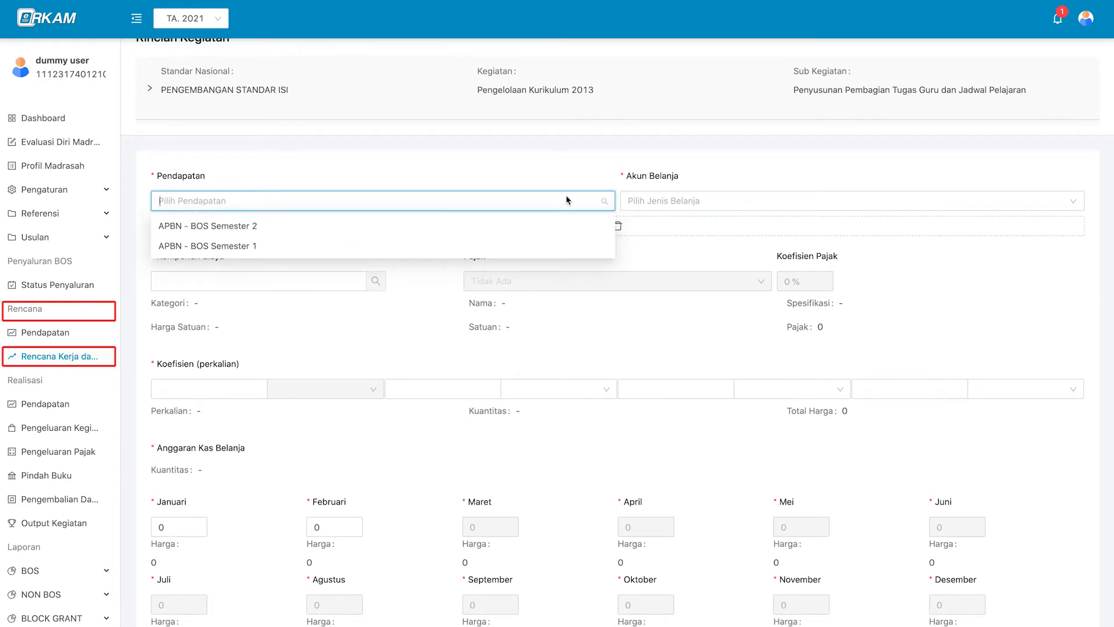
left_click(566, 198)
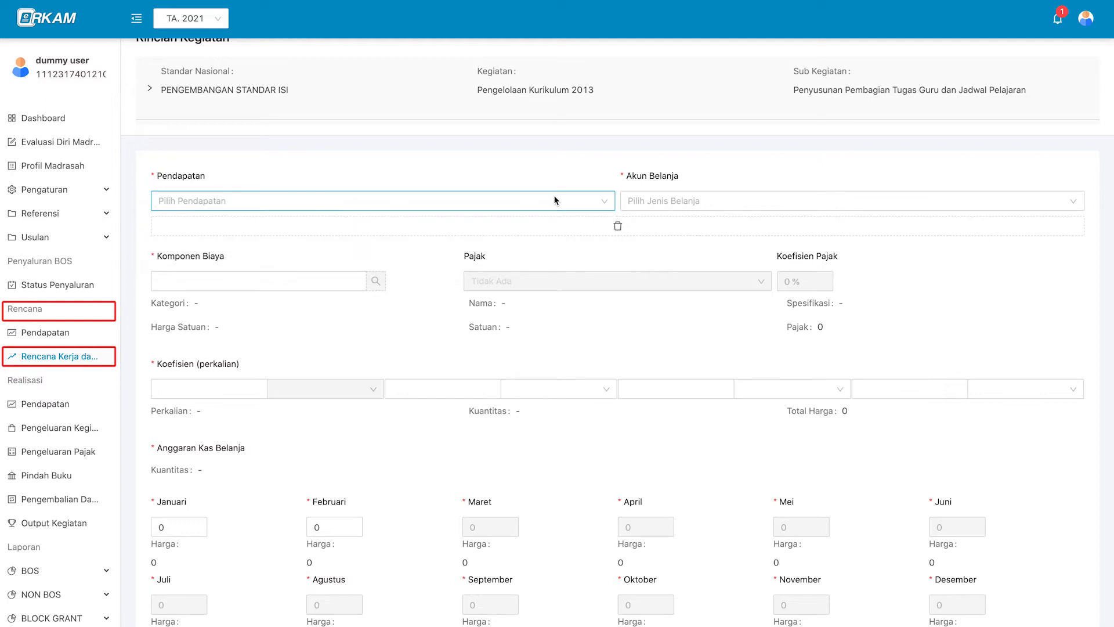
left_click(554, 201)
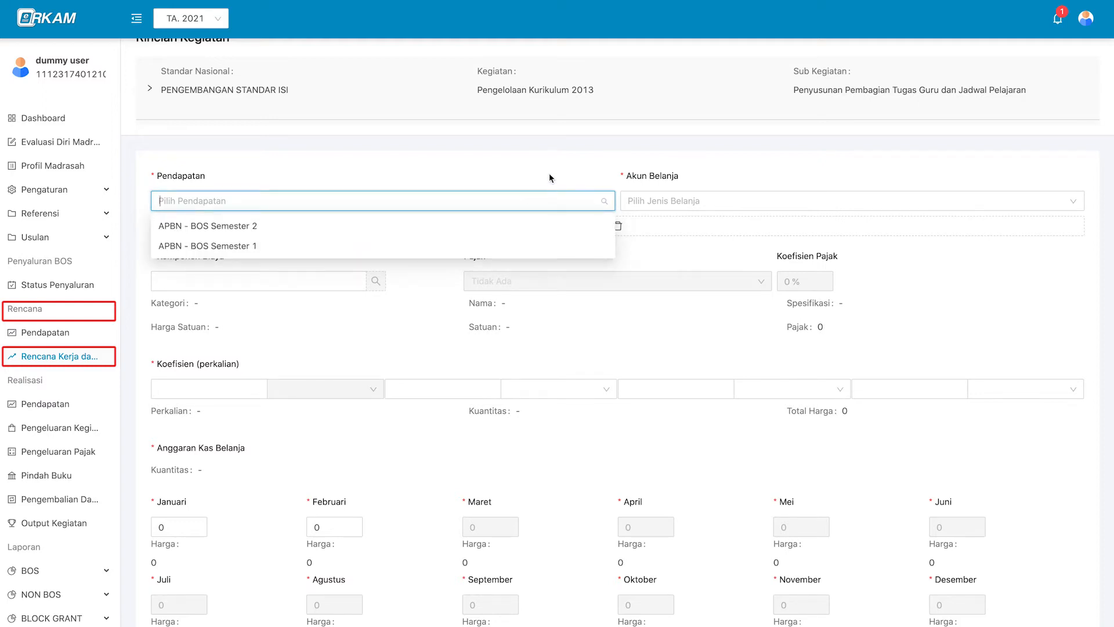
left_click(549, 176)
scroll(549, 172, "down", 1)
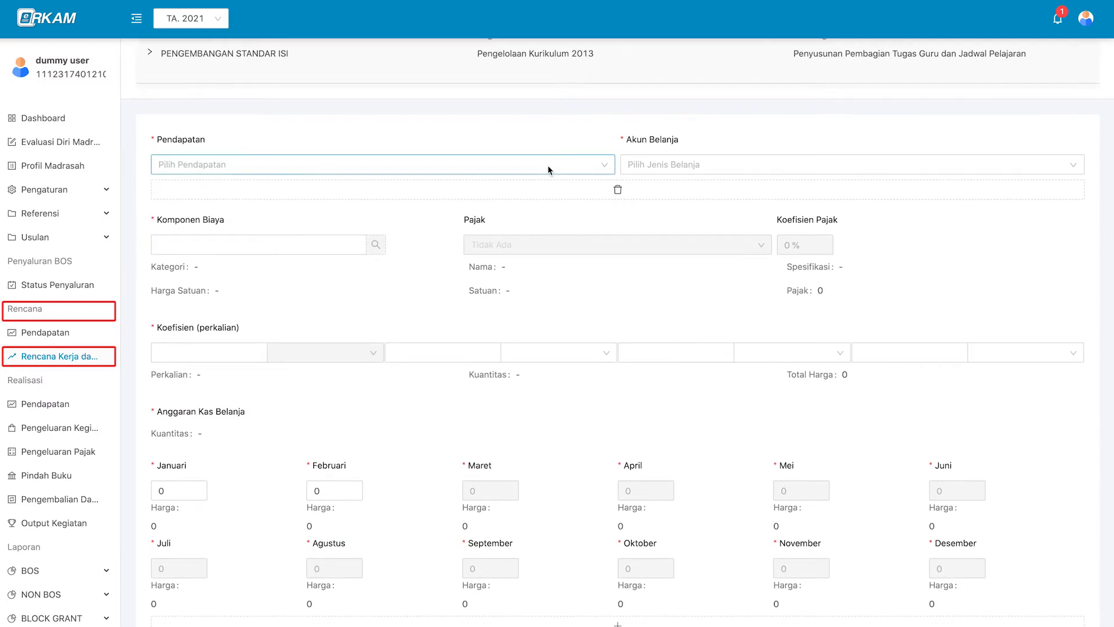
left_click(548, 170)
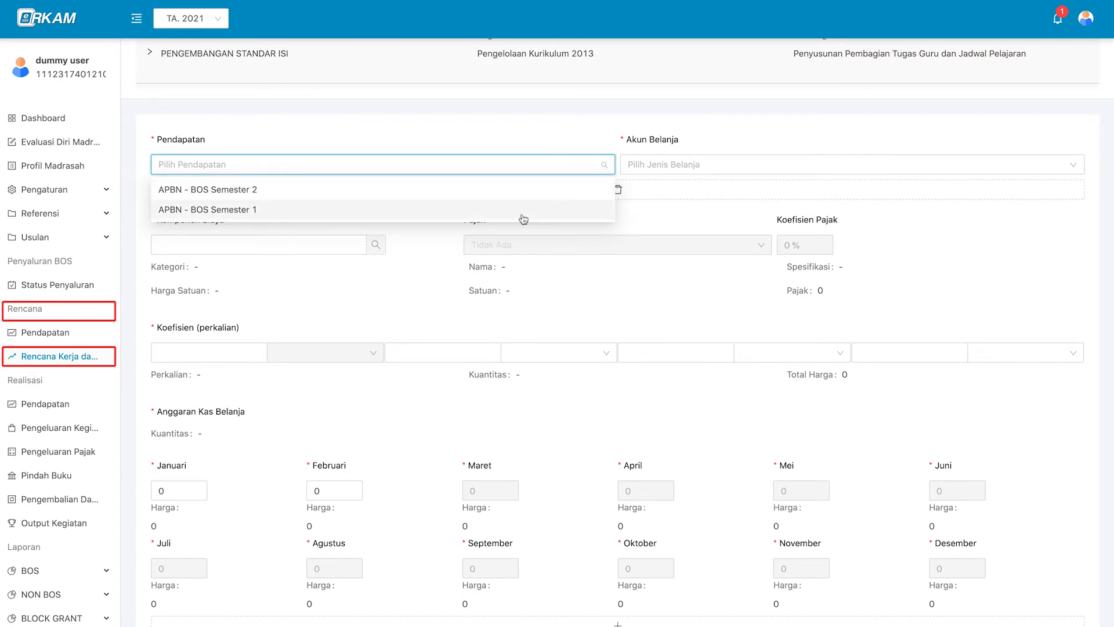
left_click(523, 210)
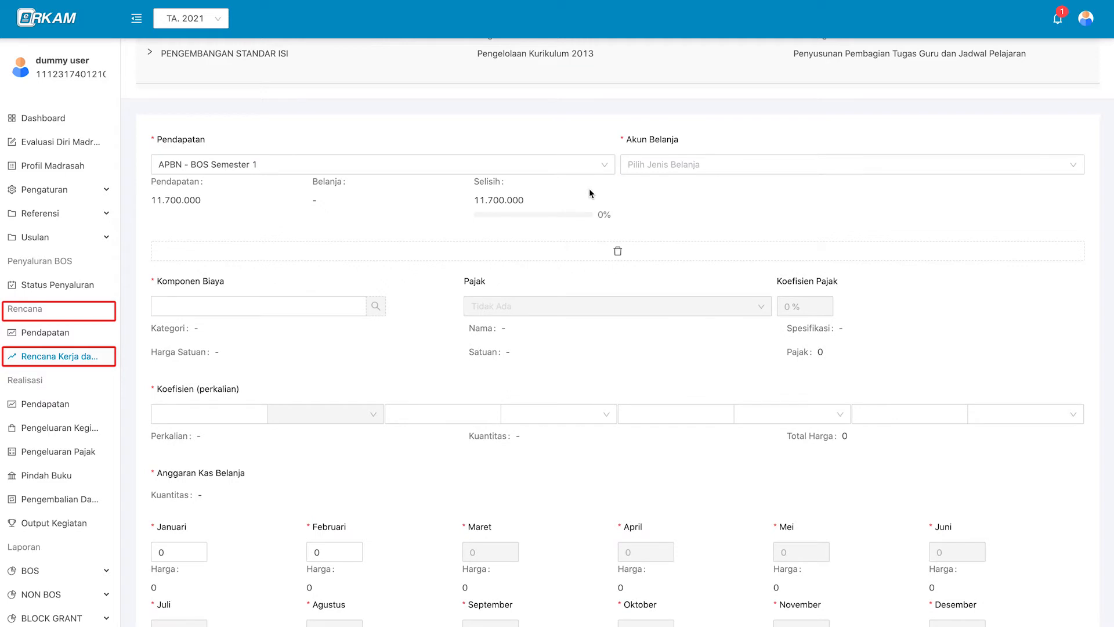
Set Akun Belanja to 521111 - Belanja Keperluan Perkantoran under group 521.
left_click(666, 165)
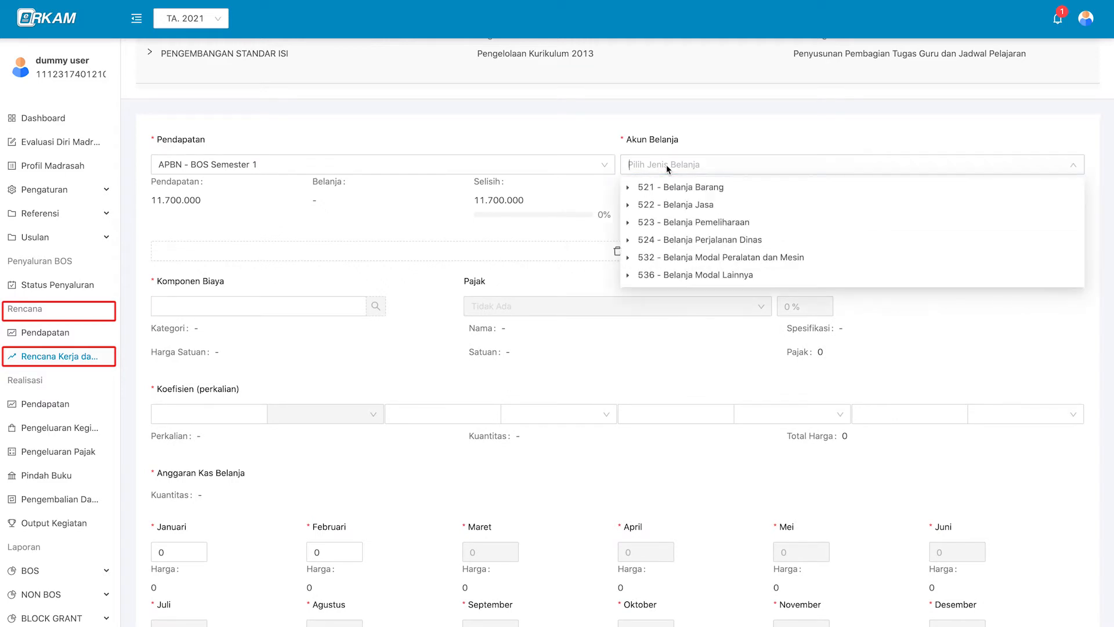
left_click(627, 189)
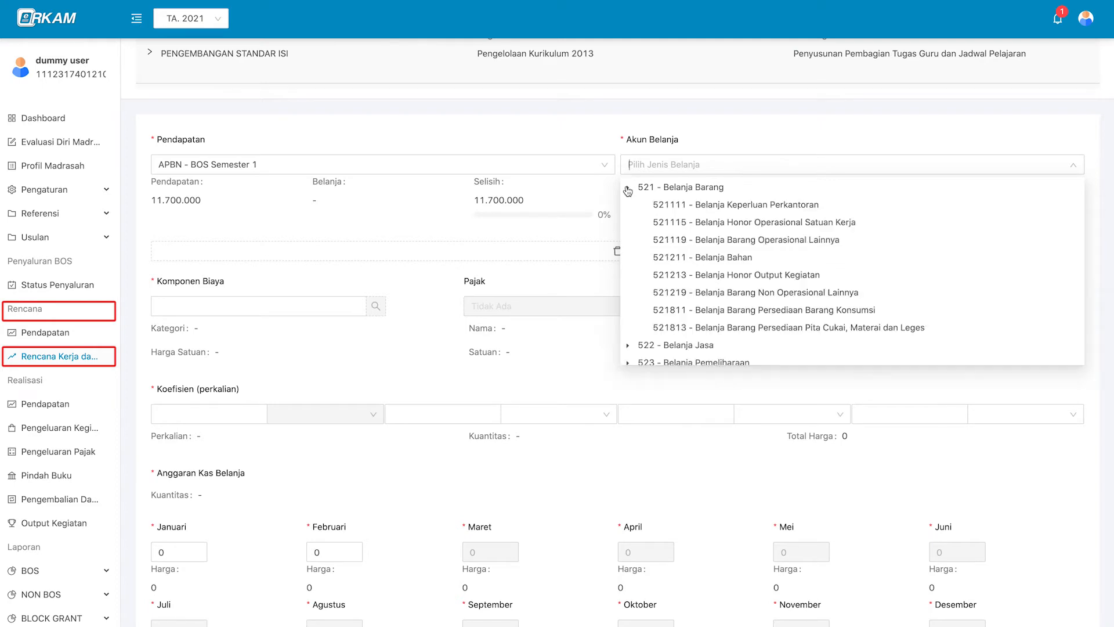
left_click(670, 205)
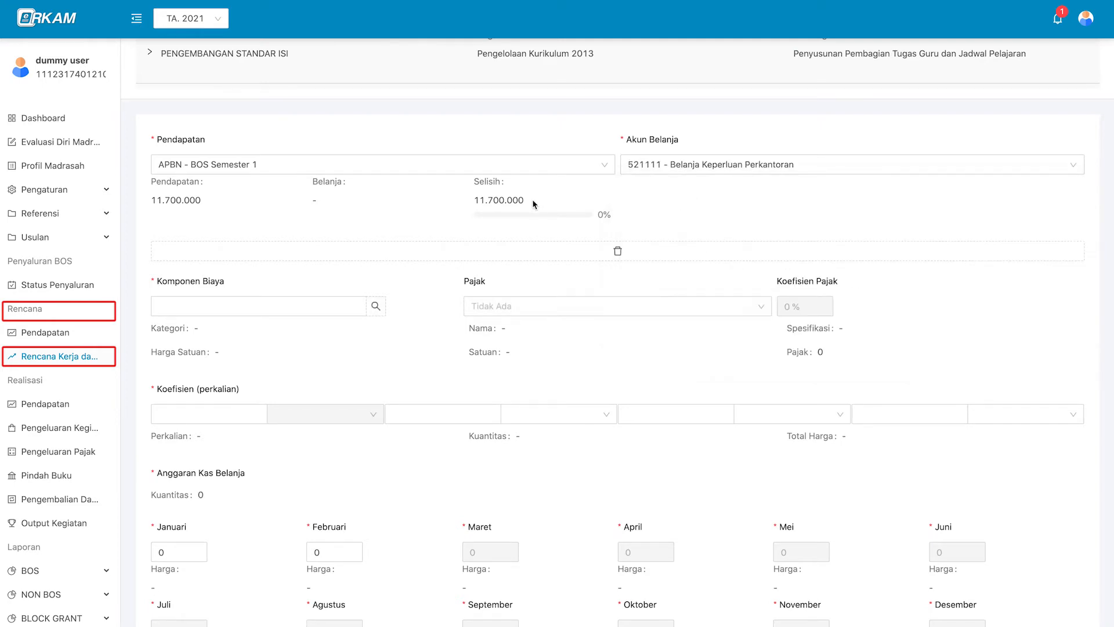
scroll(471, 317, "down", 1)
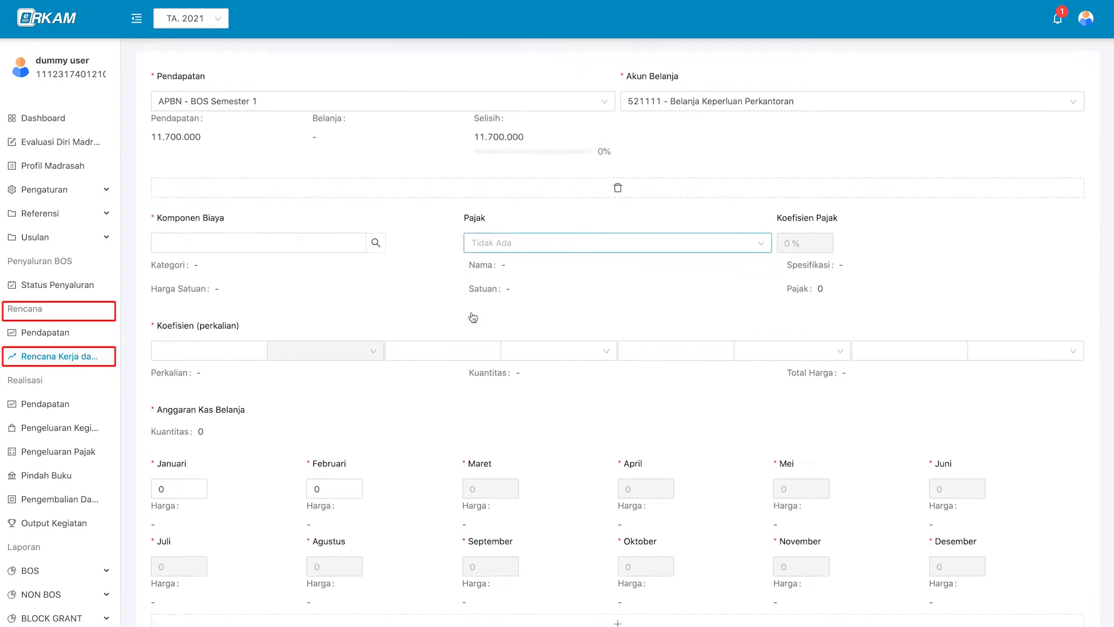
scroll(420, 291, "down", 1)
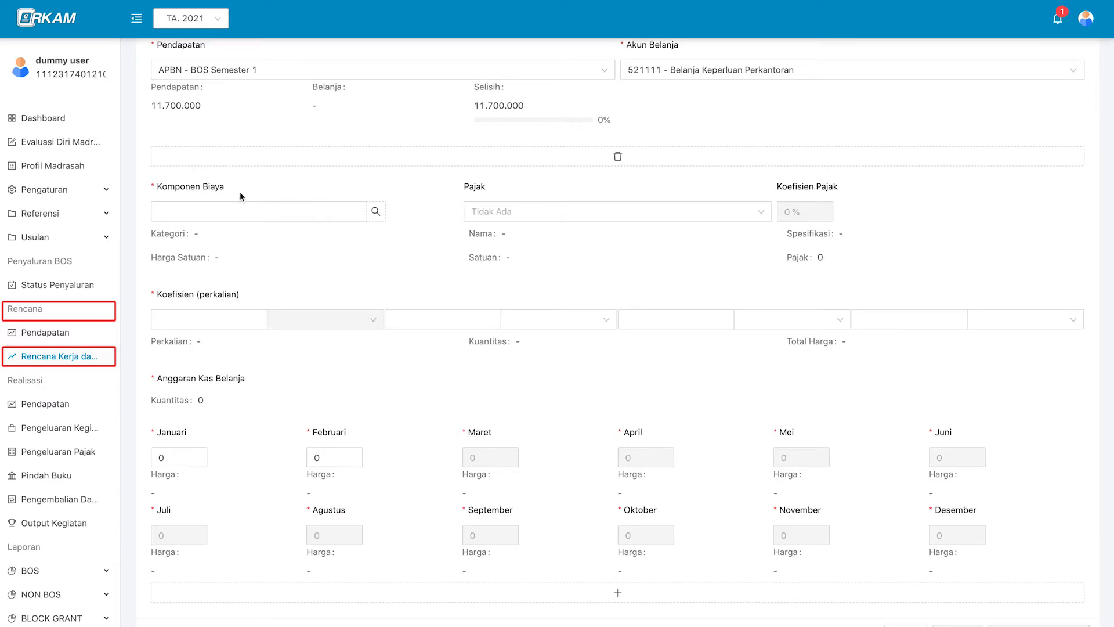
scroll(373, 384, "up", 3)
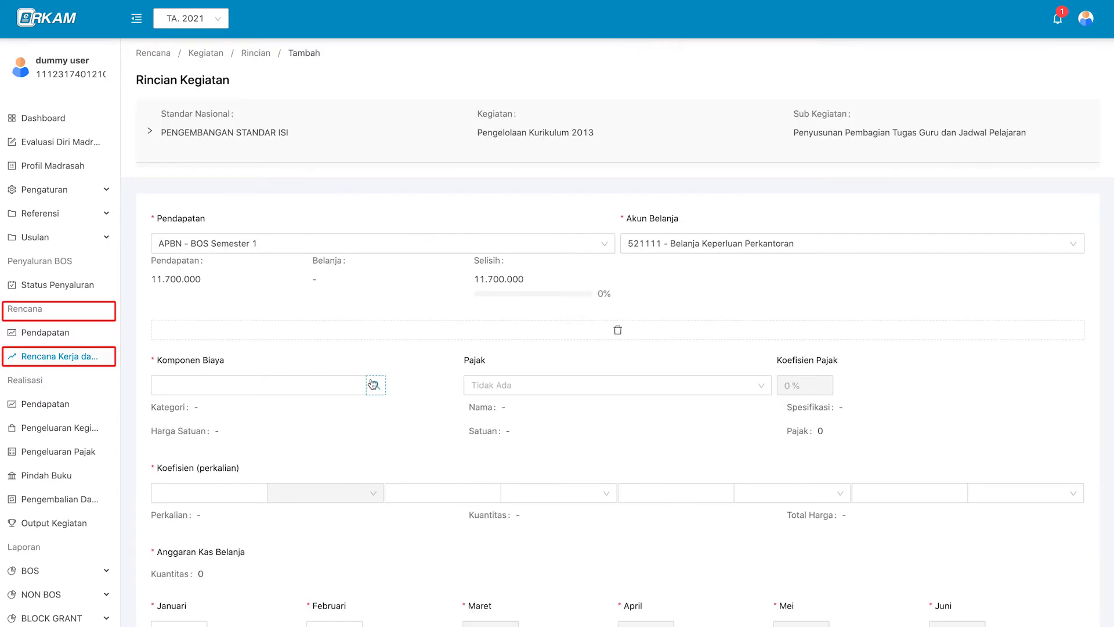
Browse the cost component catalogue, trying and cancelling a custom price for a book item.
left_click(373, 383)
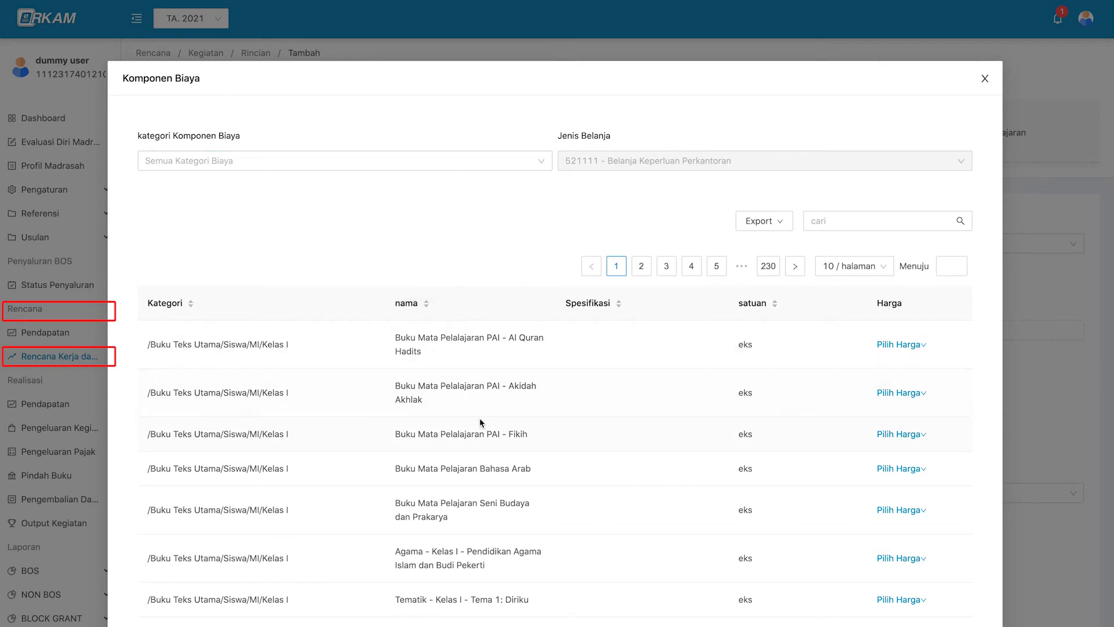
scroll(479, 409, "down", 1)
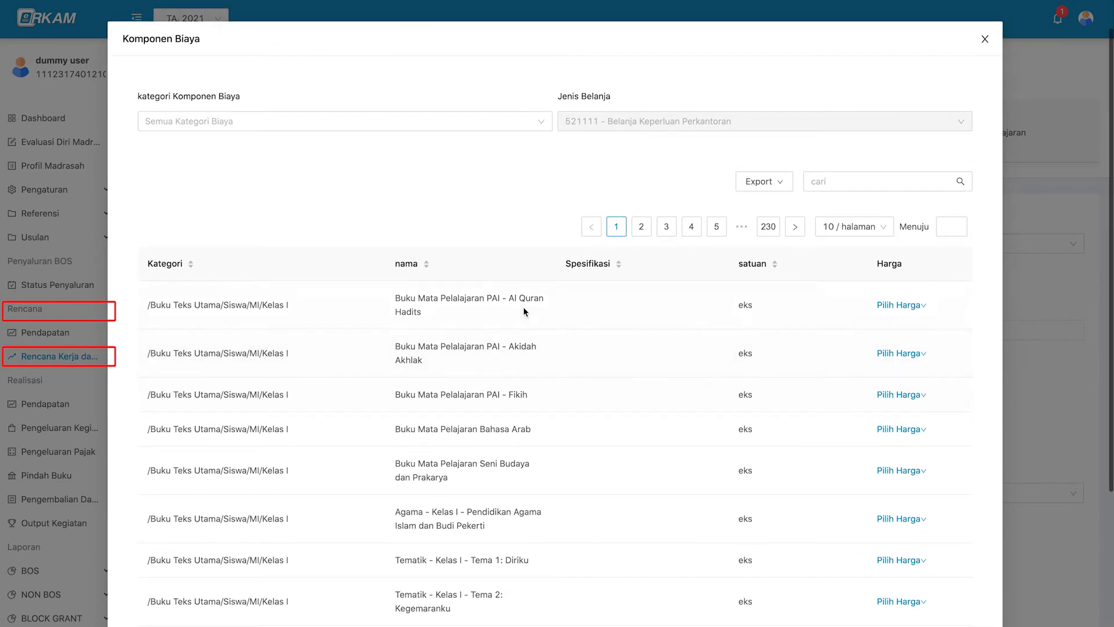
scroll(513, 358, "up", 1)
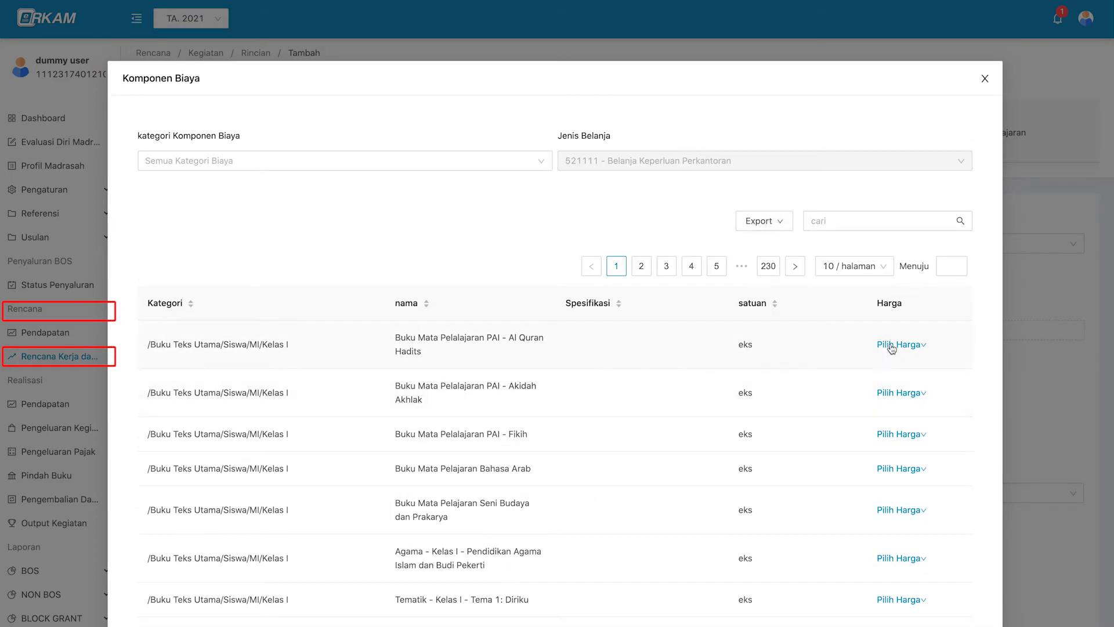
left_click(891, 347)
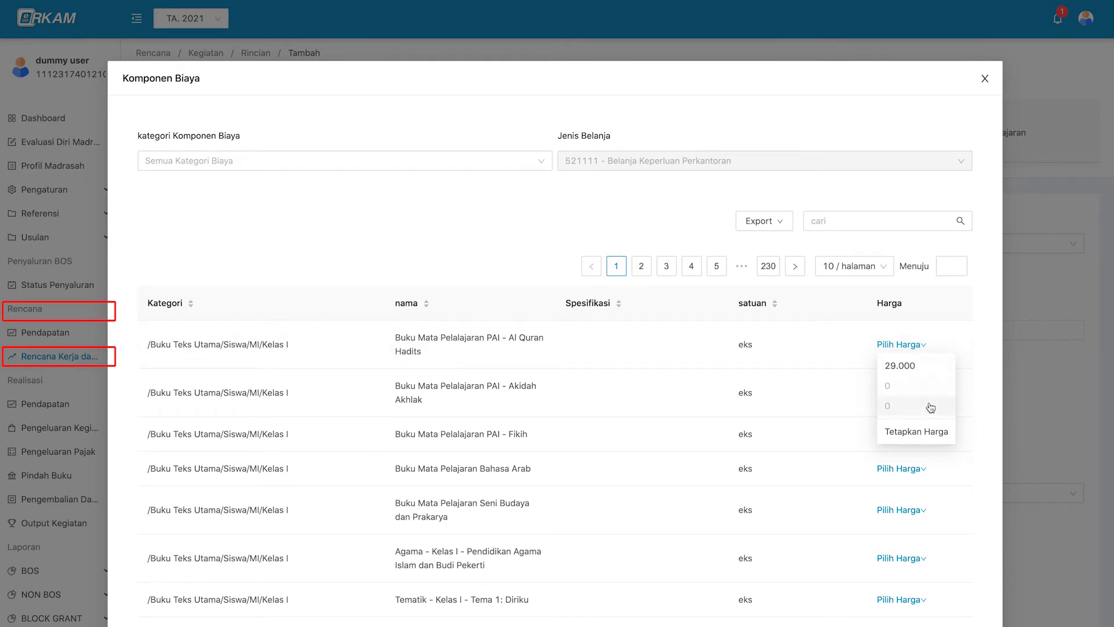
left_click(921, 441)
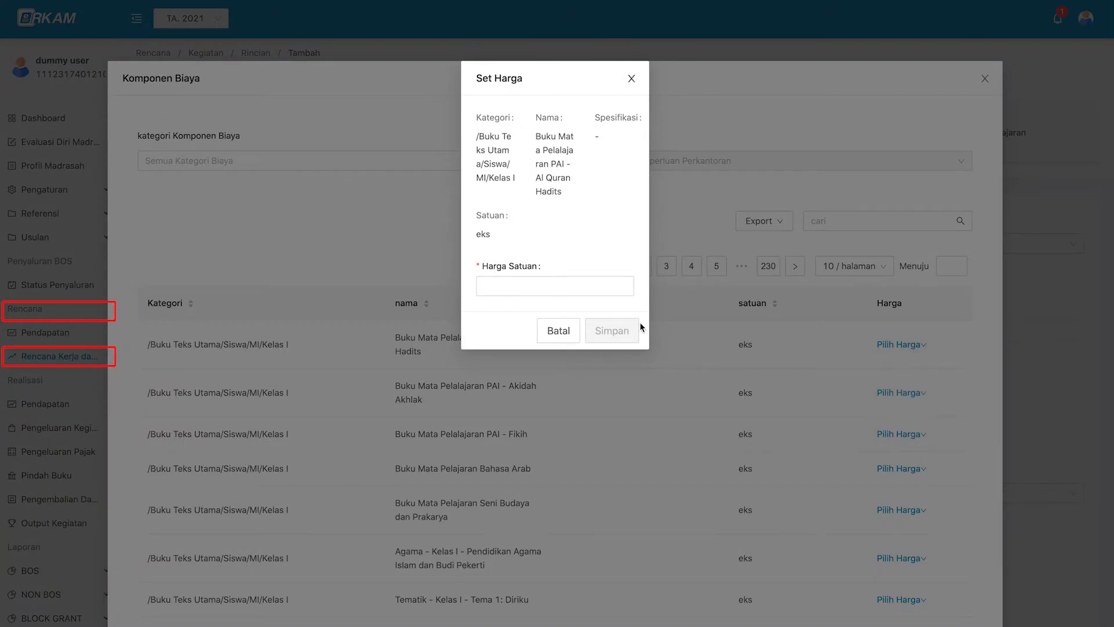
left_click(554, 338)
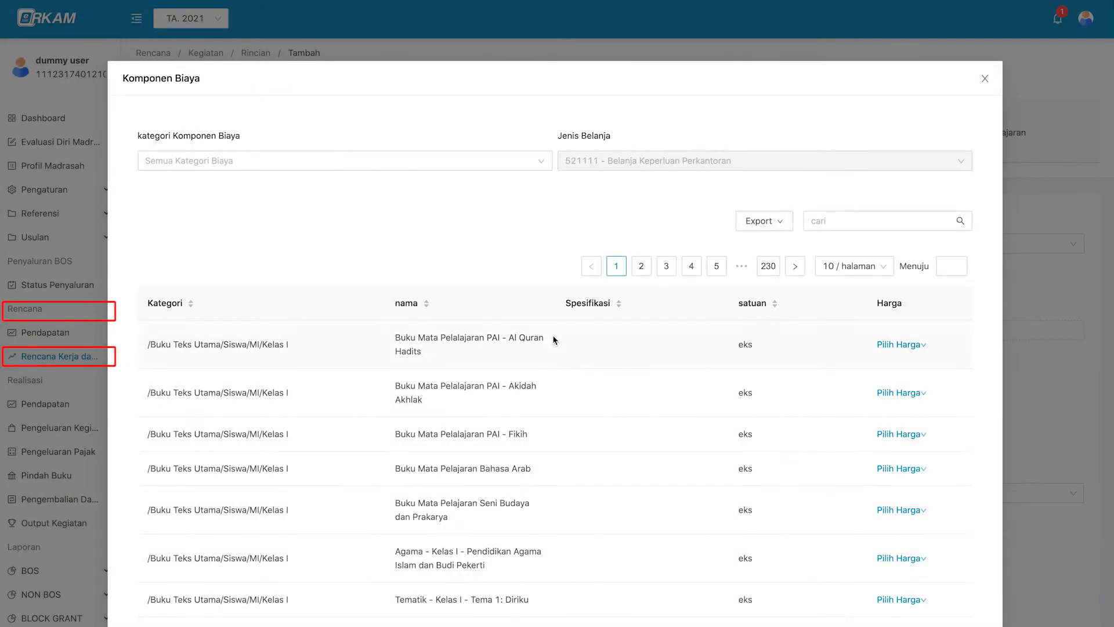
Filter to Kertas Hvs and set Kertas HVS A4, 70 gram at 40000 per rim.
left_click(356, 160)
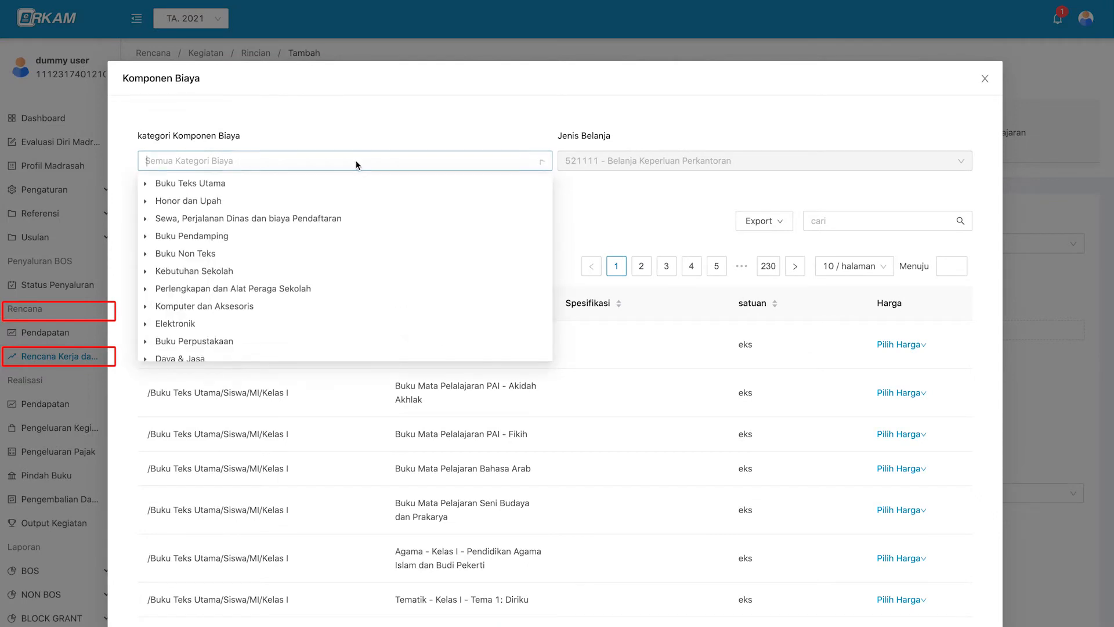
scroll(188, 276, "down", 1)
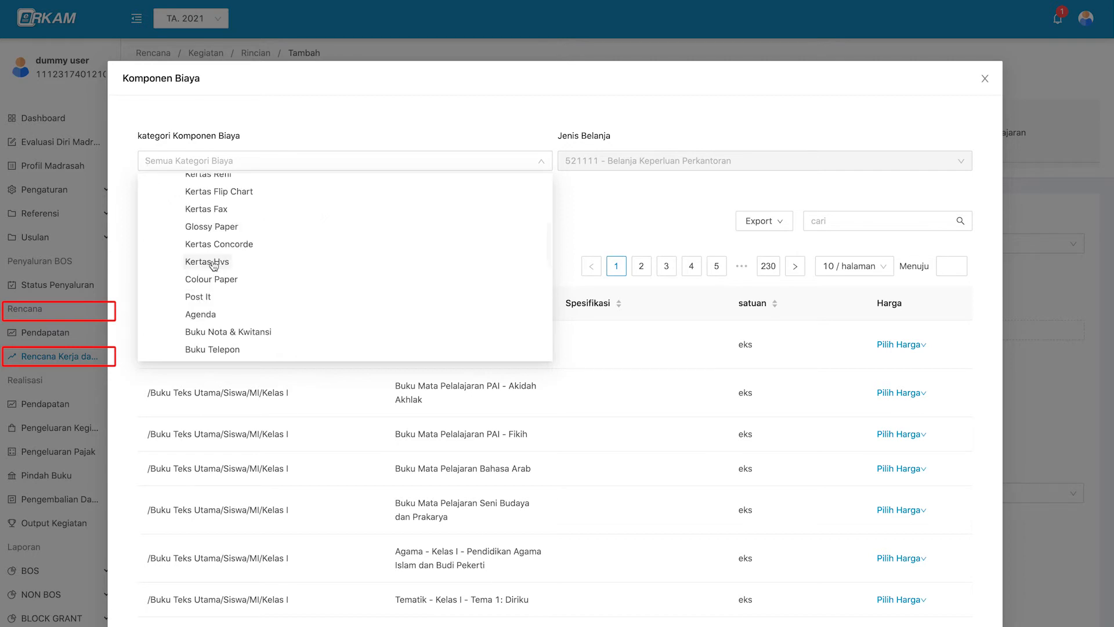
left_click(213, 263)
scroll(360, 415, "down", 1)
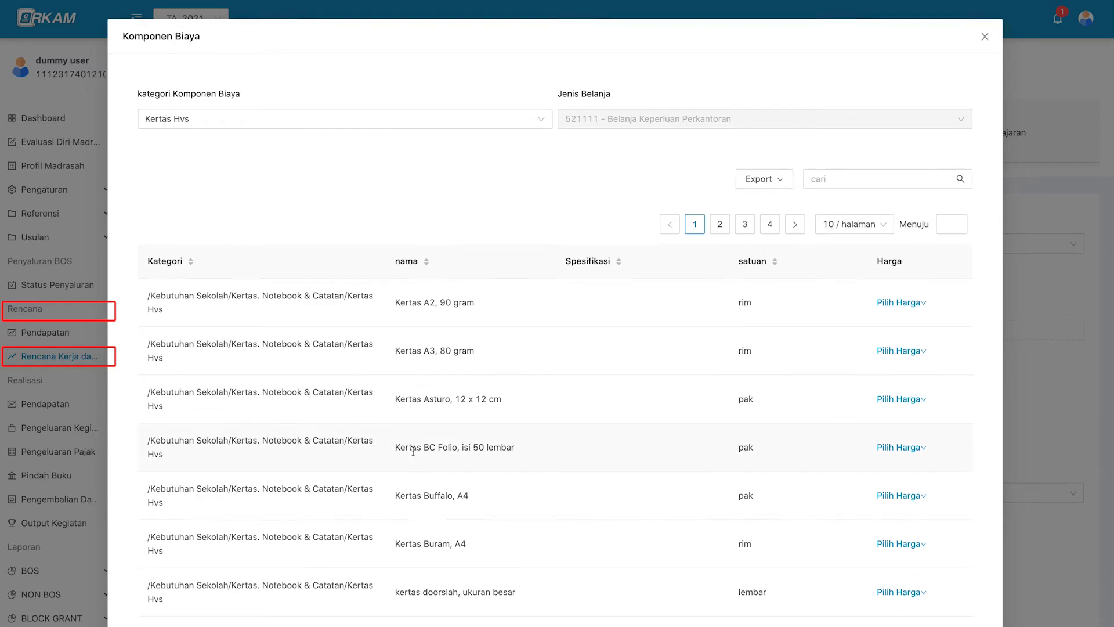
scroll(413, 451, "down", 1)
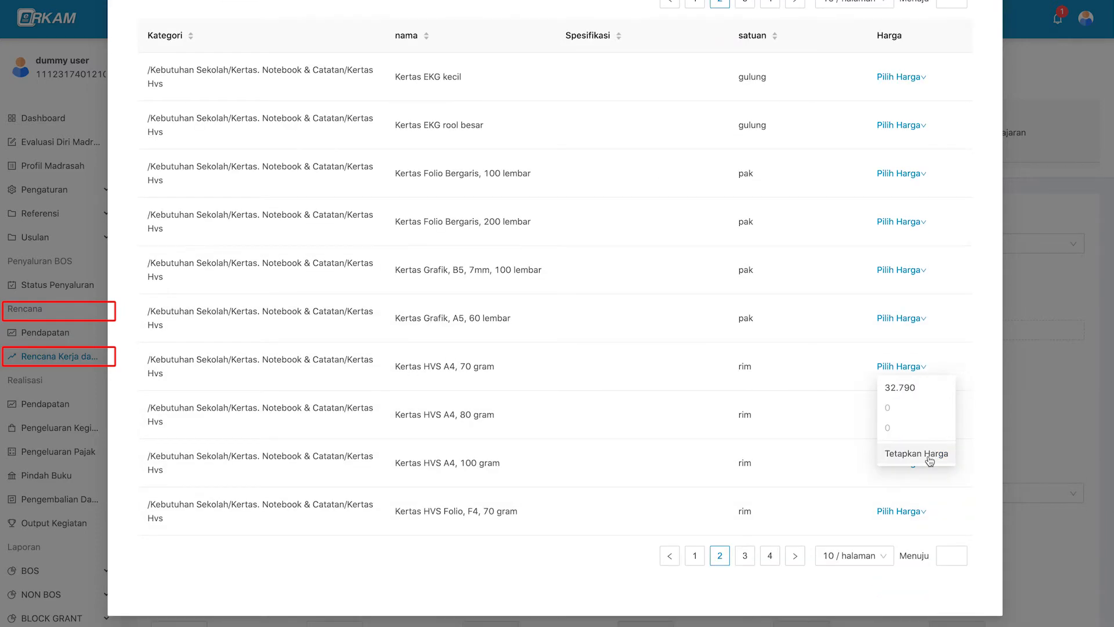
left_click(929, 460)
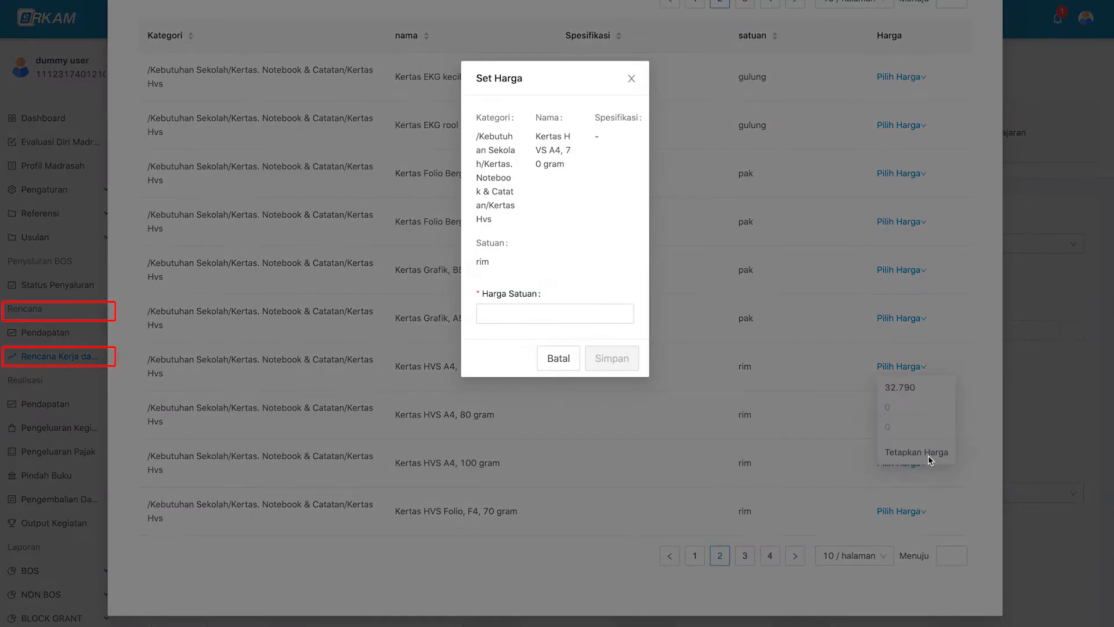
type("40000")
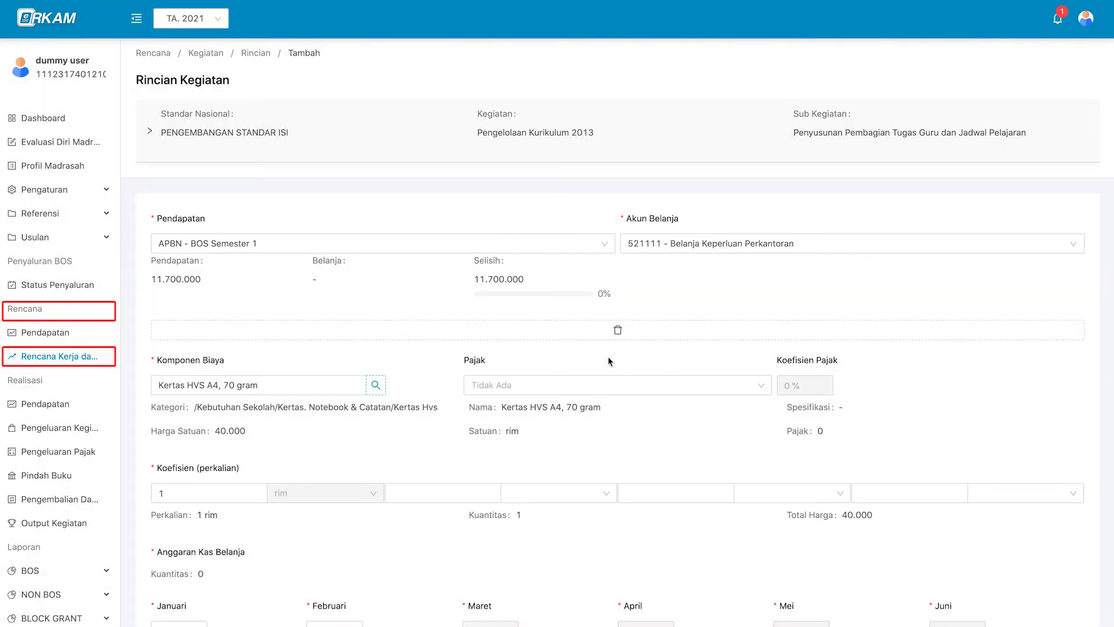
Apply 10% PPN tax to the HVS paper item.
left_click(520, 227)
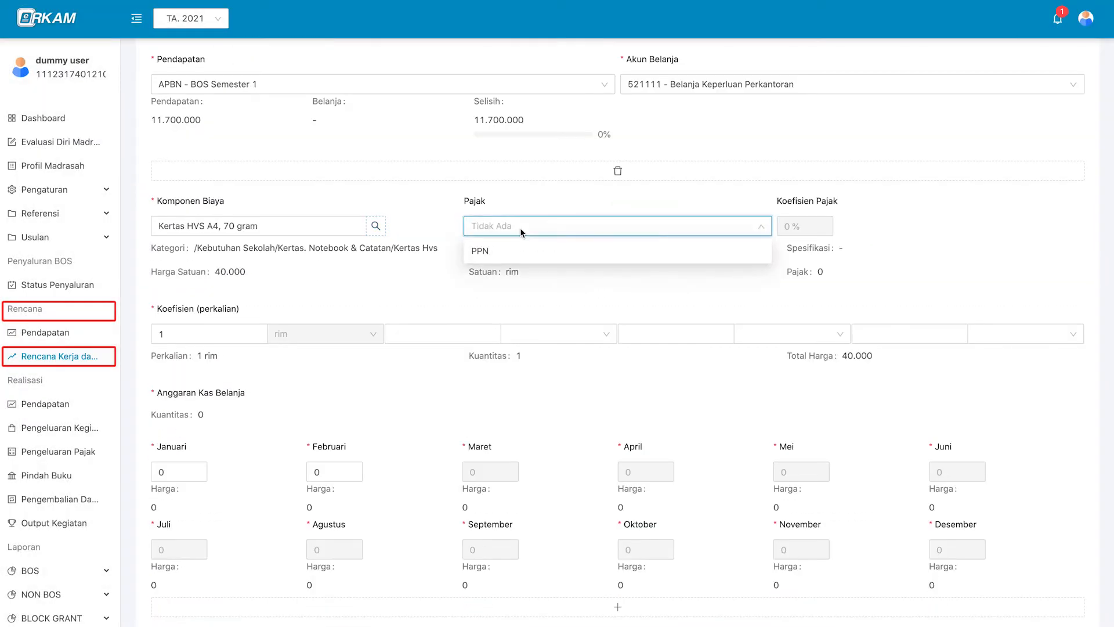
left_click(514, 266)
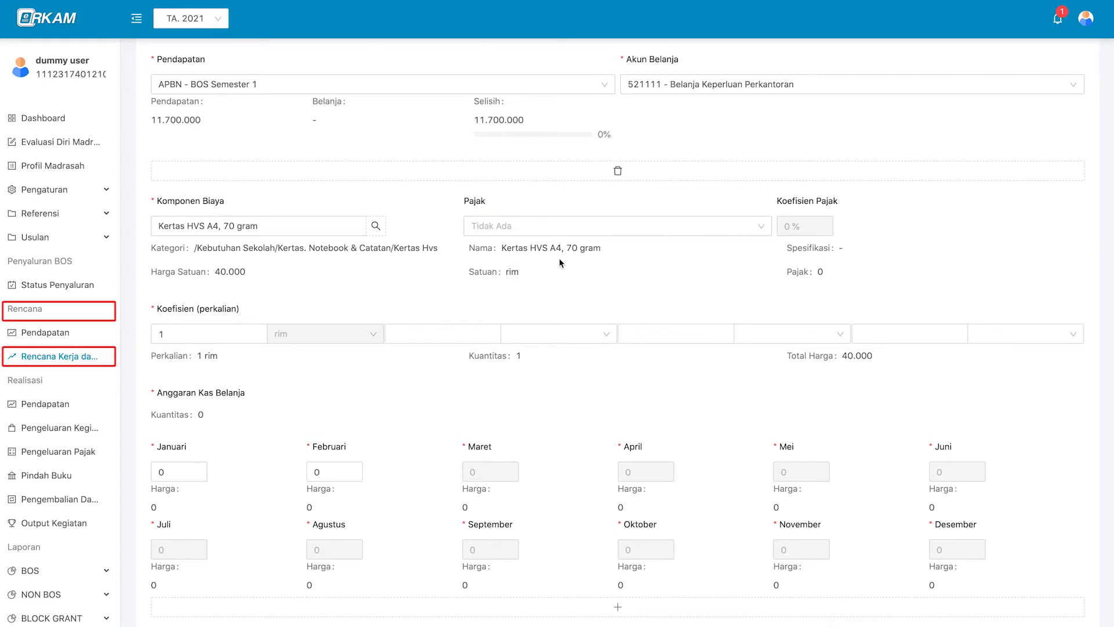
scroll(559, 259, "down", 2)
scroll(560, 259, "up", 1)
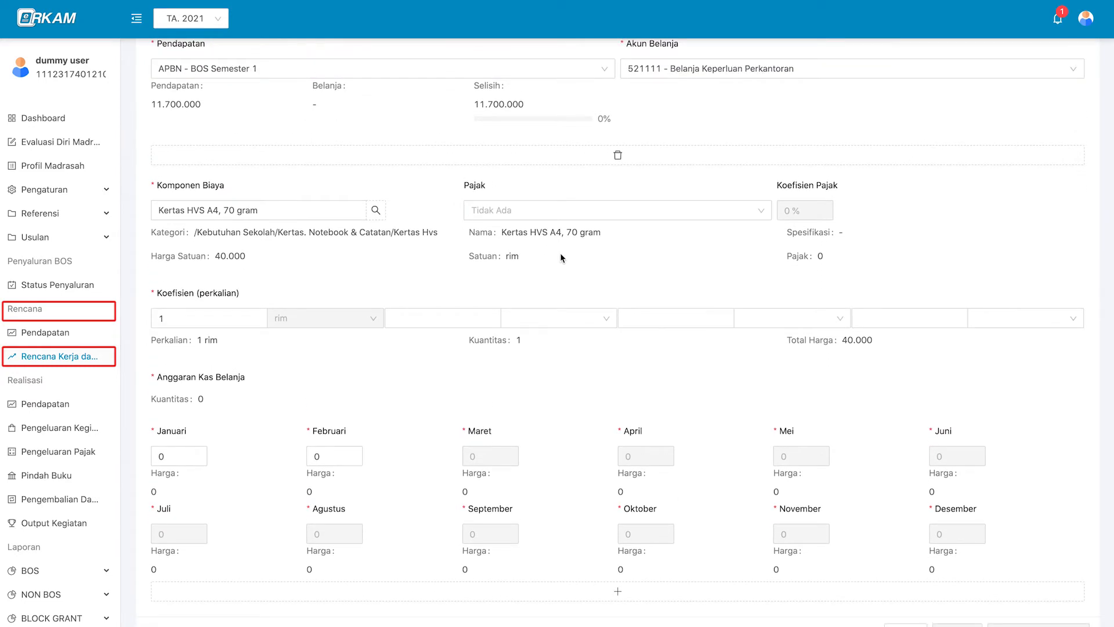
left_click(583, 216)
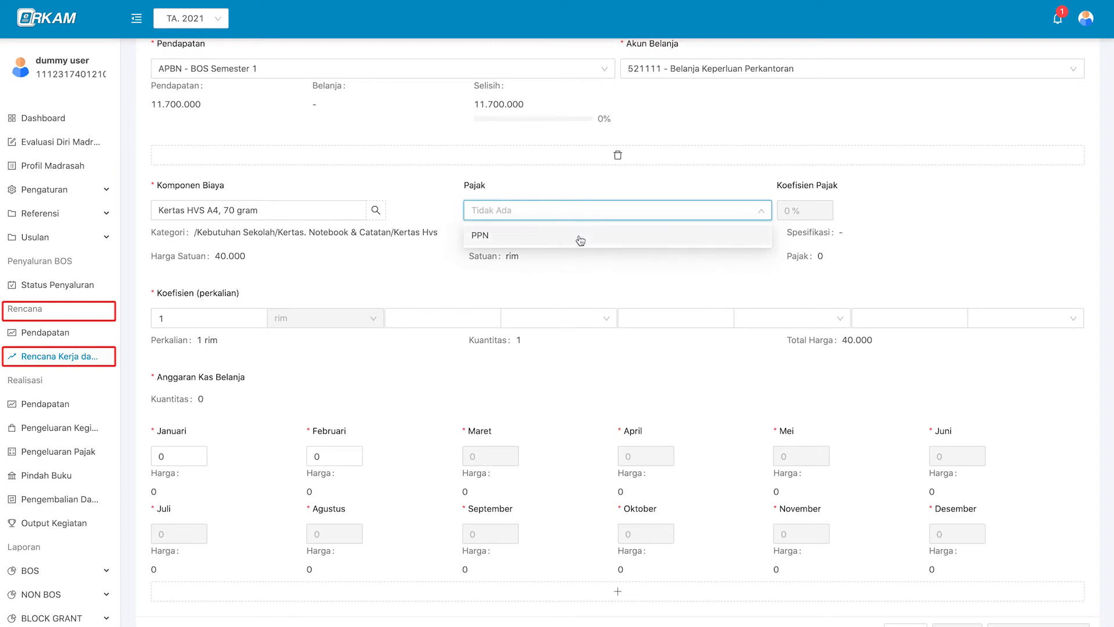
left_click(580, 240)
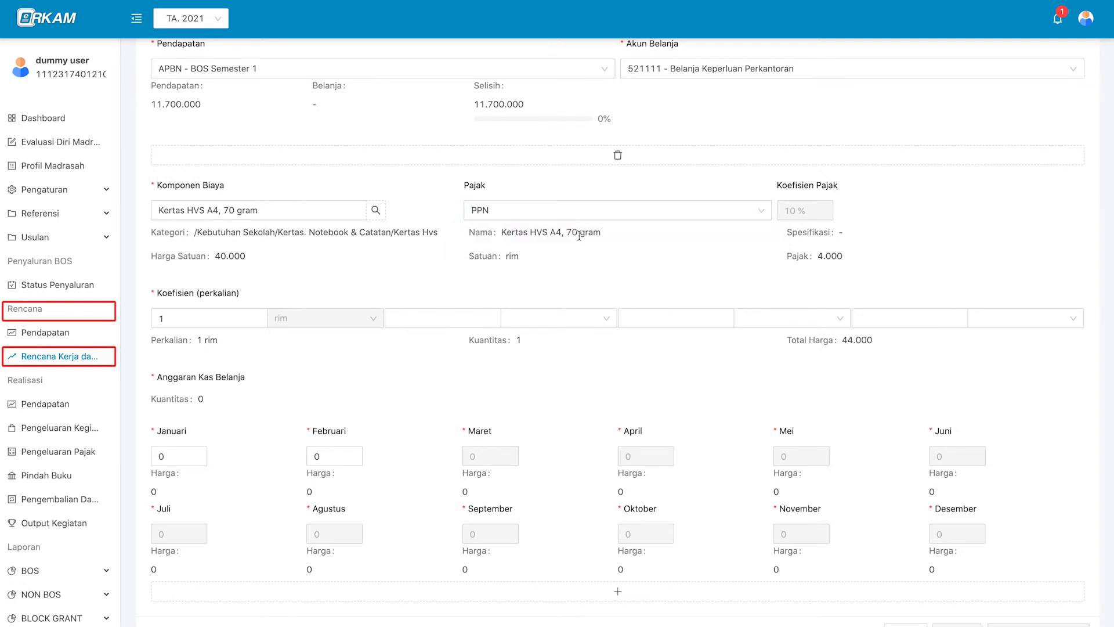
Set the paper coefficients to 3 rim × 2 bulan.
scroll(406, 267, "down", 1)
left_click(255, 283)
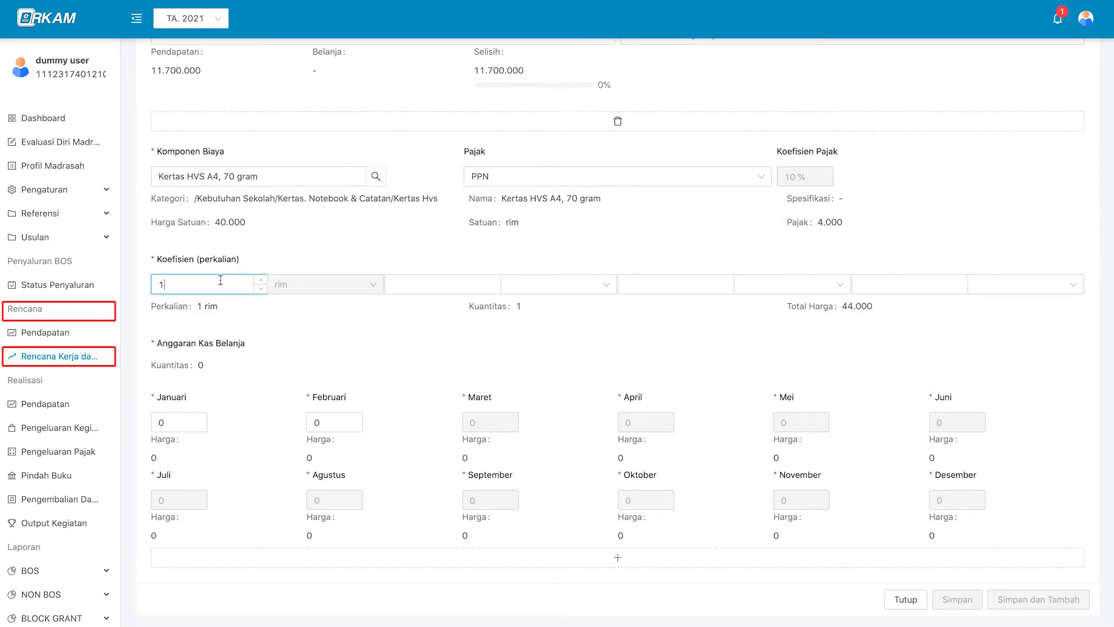
left_click(258, 281)
left_click(258, 281)
left_click(260, 288)
left_click(260, 289)
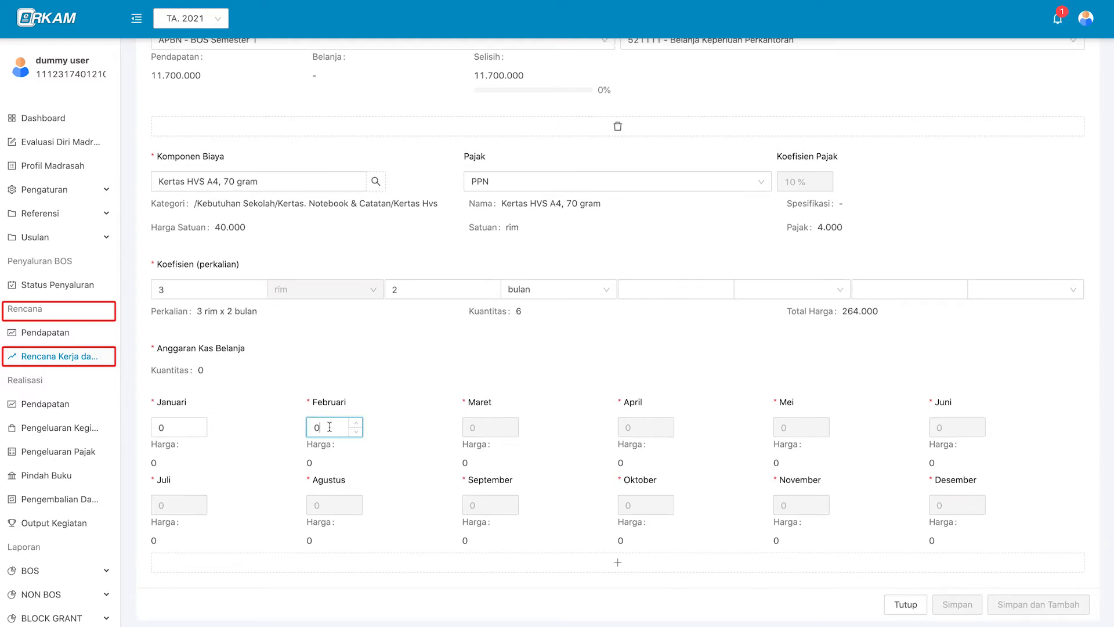
Split the quantities as 3 for Januari and 2 for Februari.
left_click(177, 427)
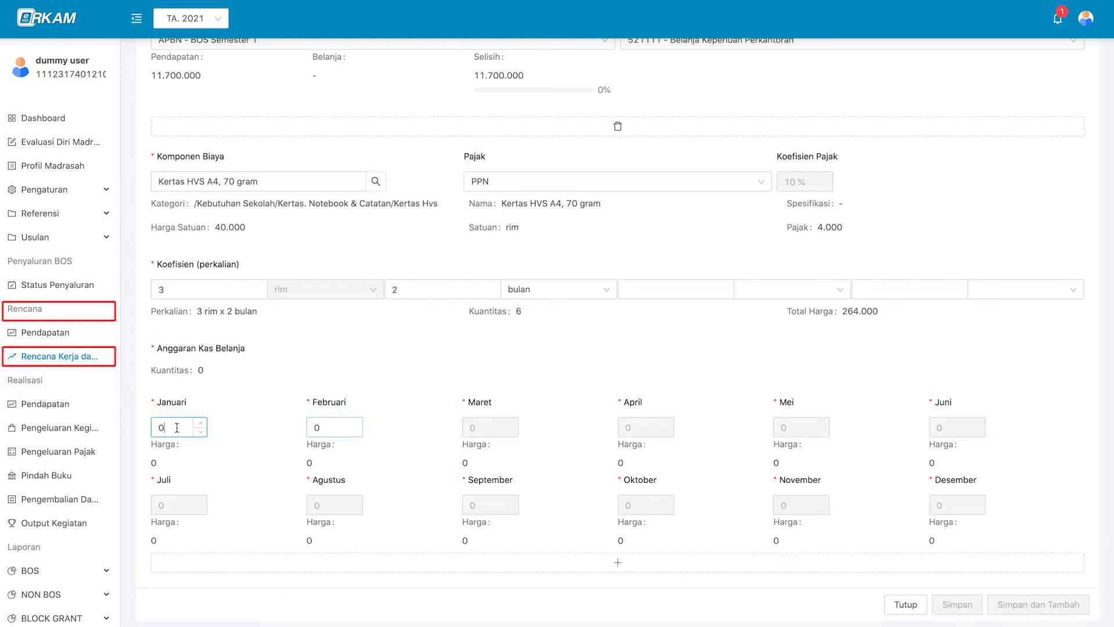
key("Up")
key("Up")
key("Up")
key("Up")
left_click(201, 432)
left_click(319, 427)
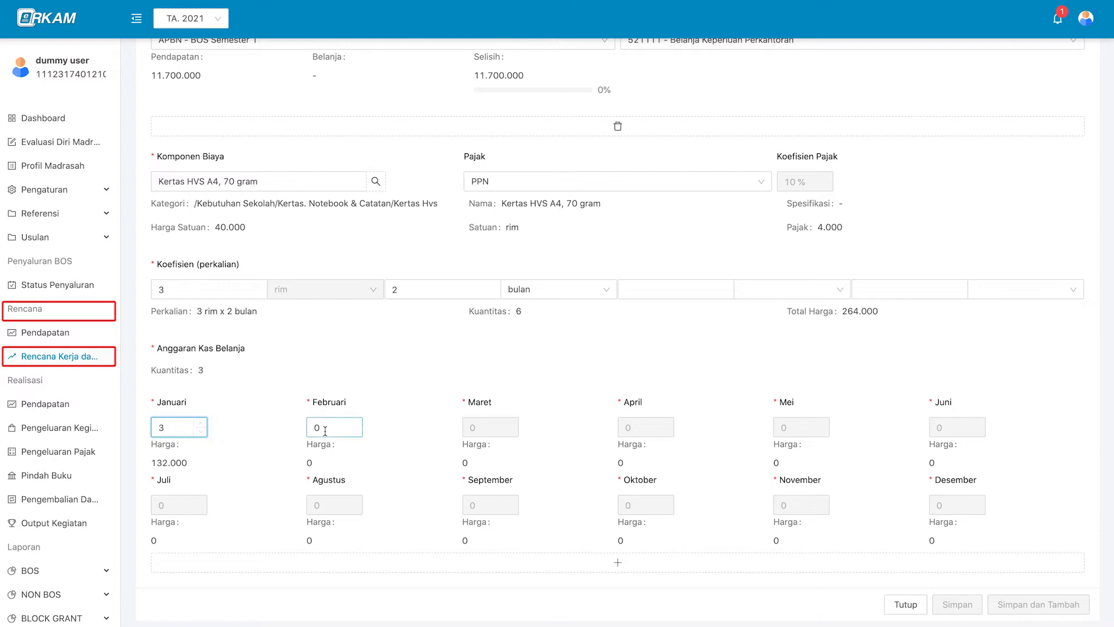
scroll(356, 425, "down", 1)
left_click(359, 418)
left_click(359, 418)
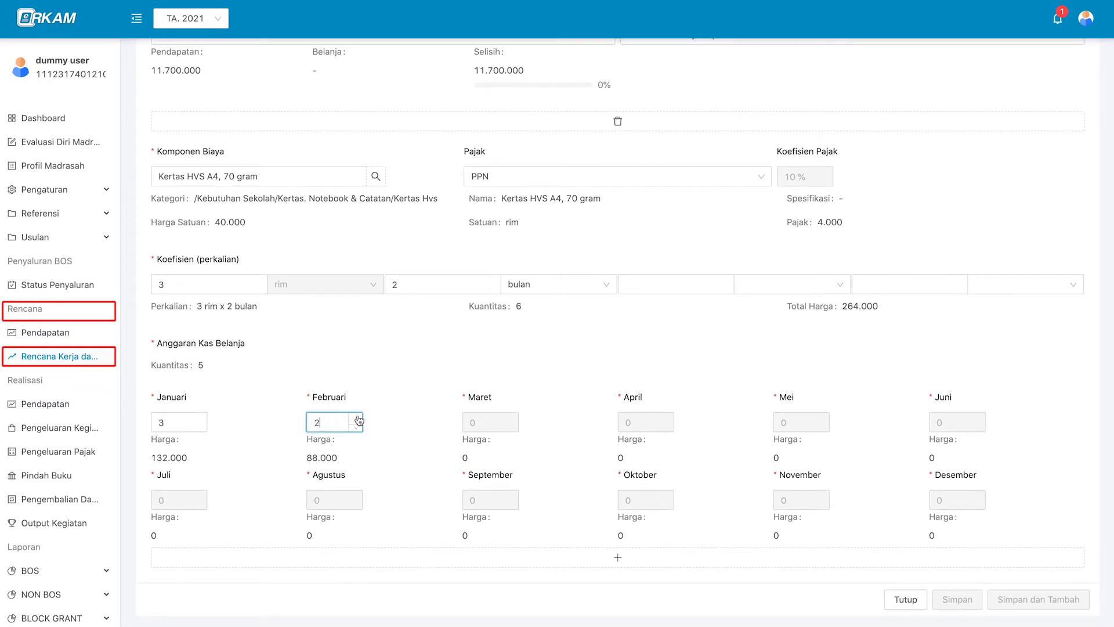
left_click(359, 418)
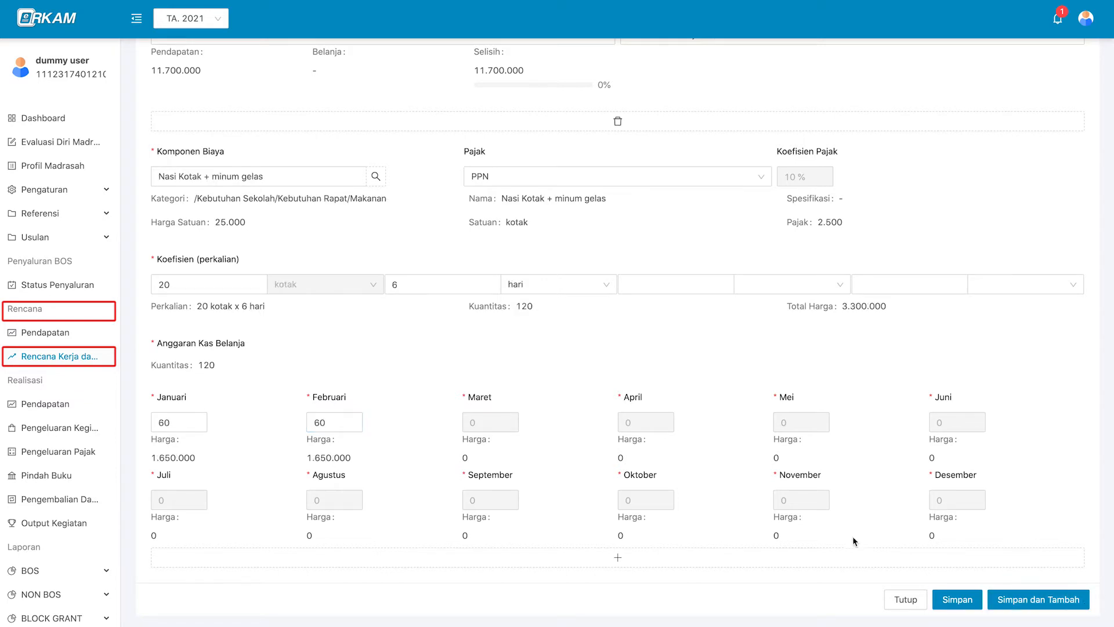
Save the budget item and view the change log for the Kertas HVS paper row.
left_click(962, 604)
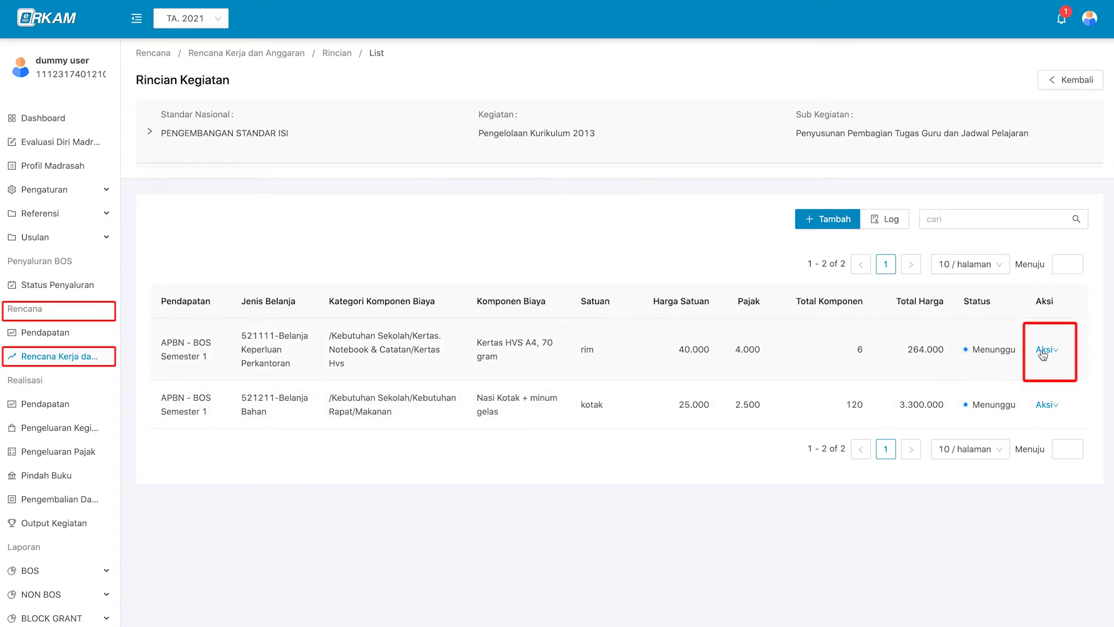
left_click(1046, 350)
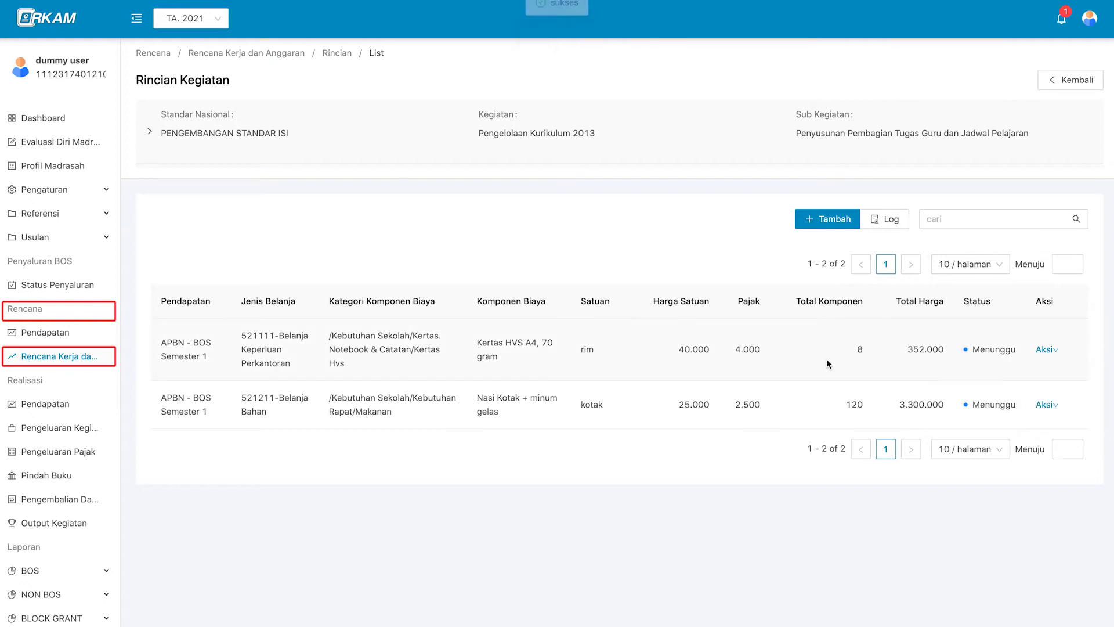
left_click(888, 229)
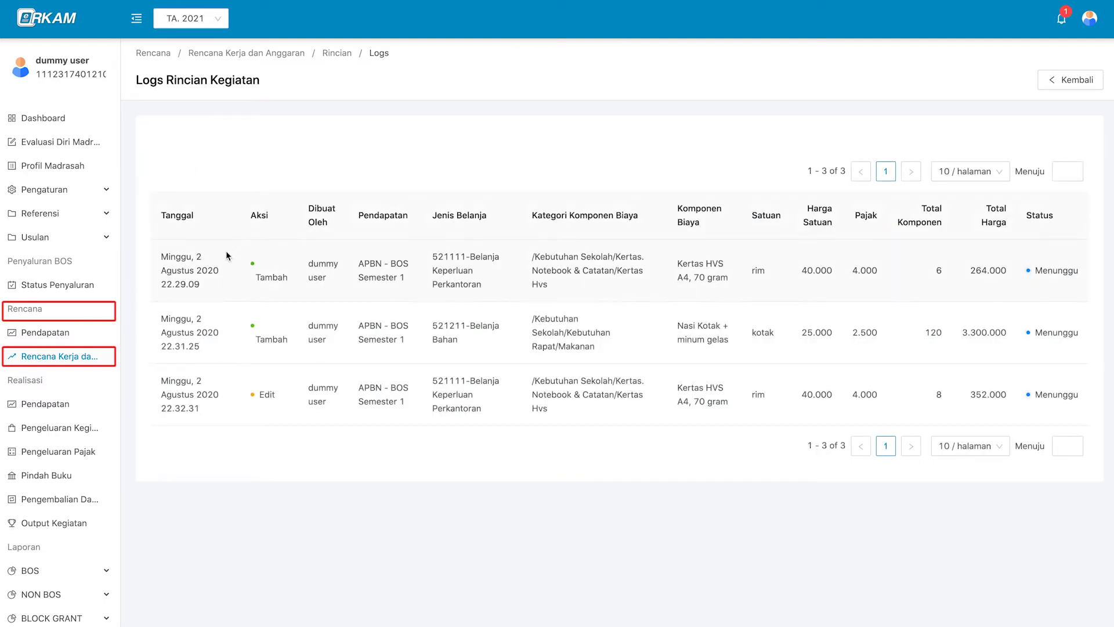
left_click(1070, 83)
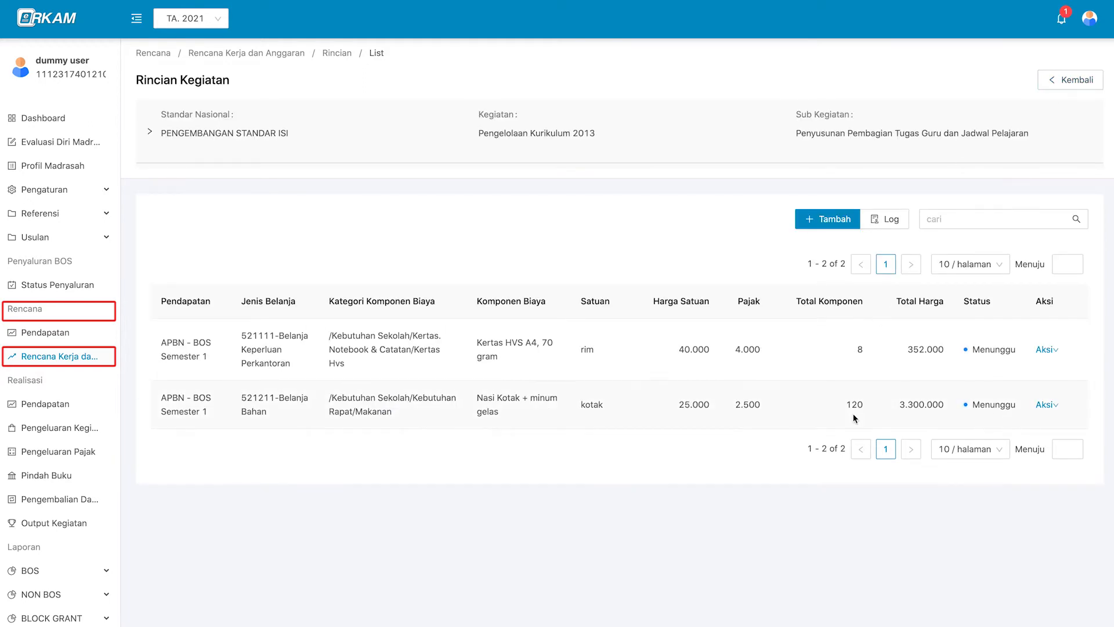
left_click(1050, 350)
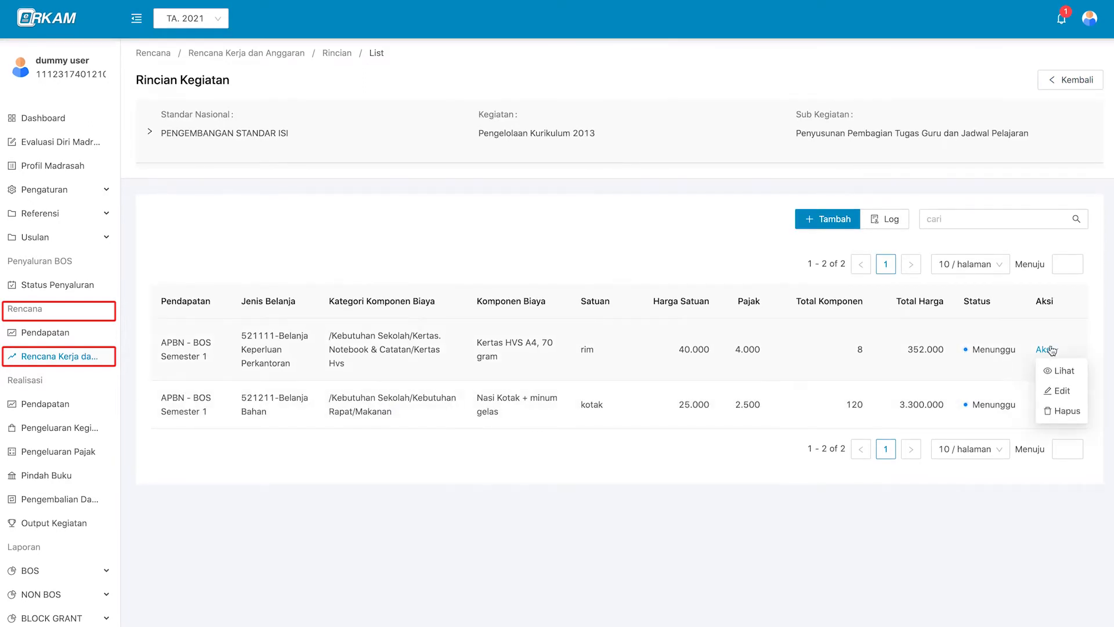
left_click(1066, 411)
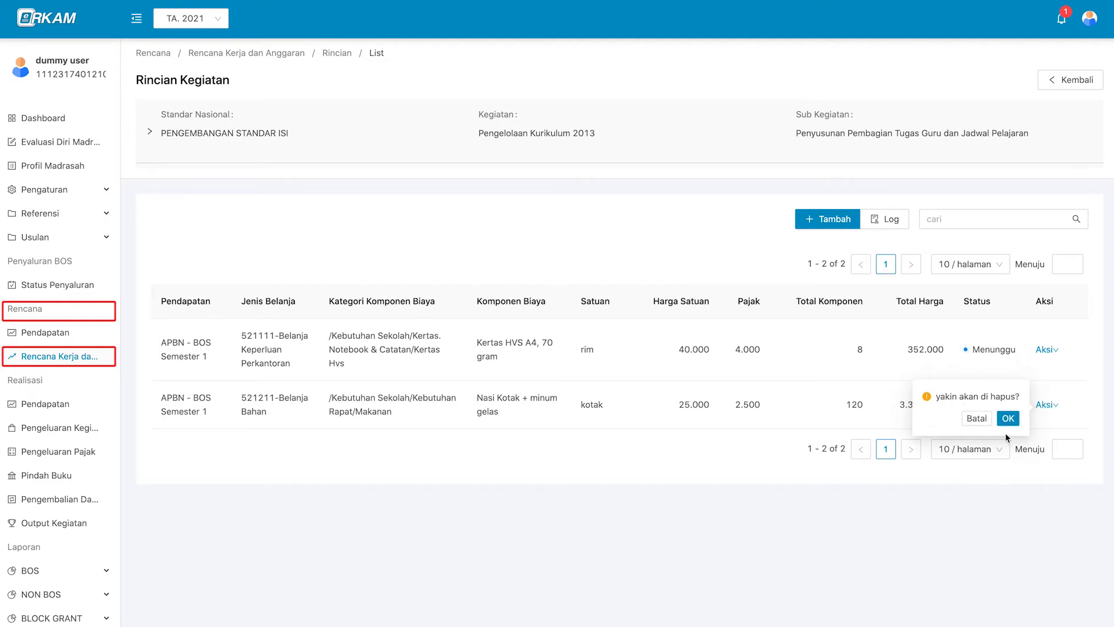
left_click(1008, 418)
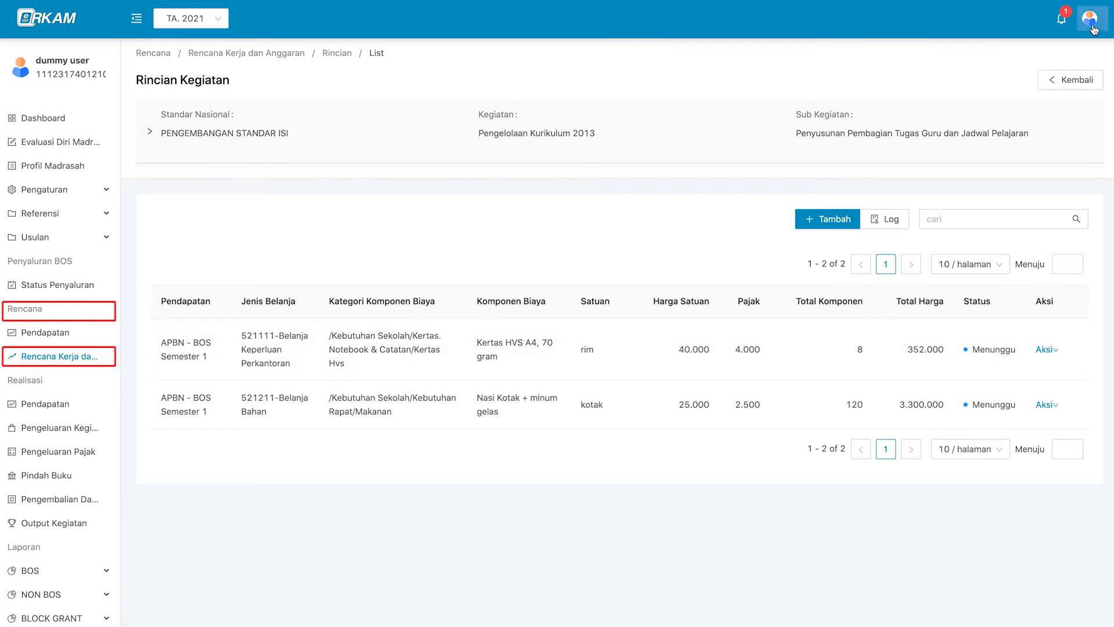
Log out, sign in as the approver with NIK and password, and open Rencana Kerja dan Anggaran.
mouse_move(1090, 18)
left_click(1072, 93)
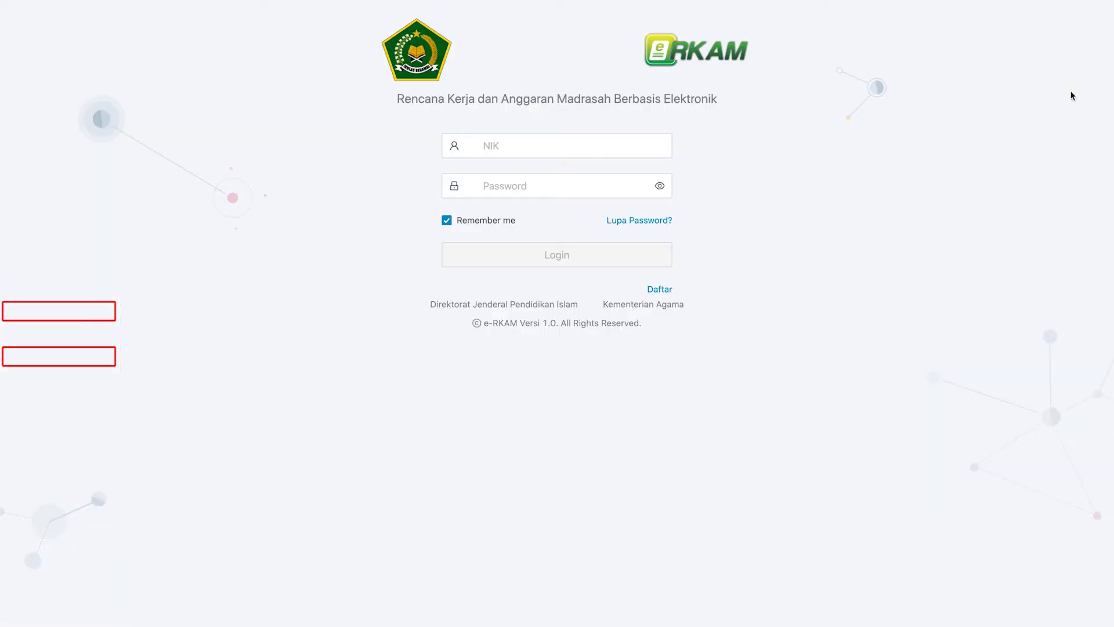
left_click(560, 146)
left_click(567, 184)
key("ctrl+v")
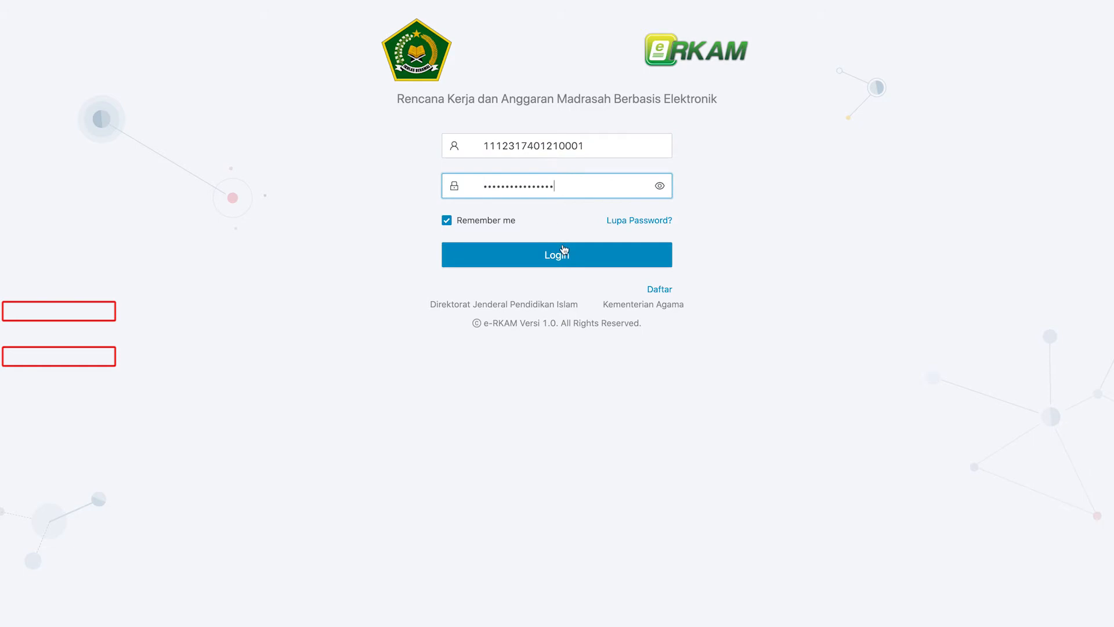
left_click(564, 256)
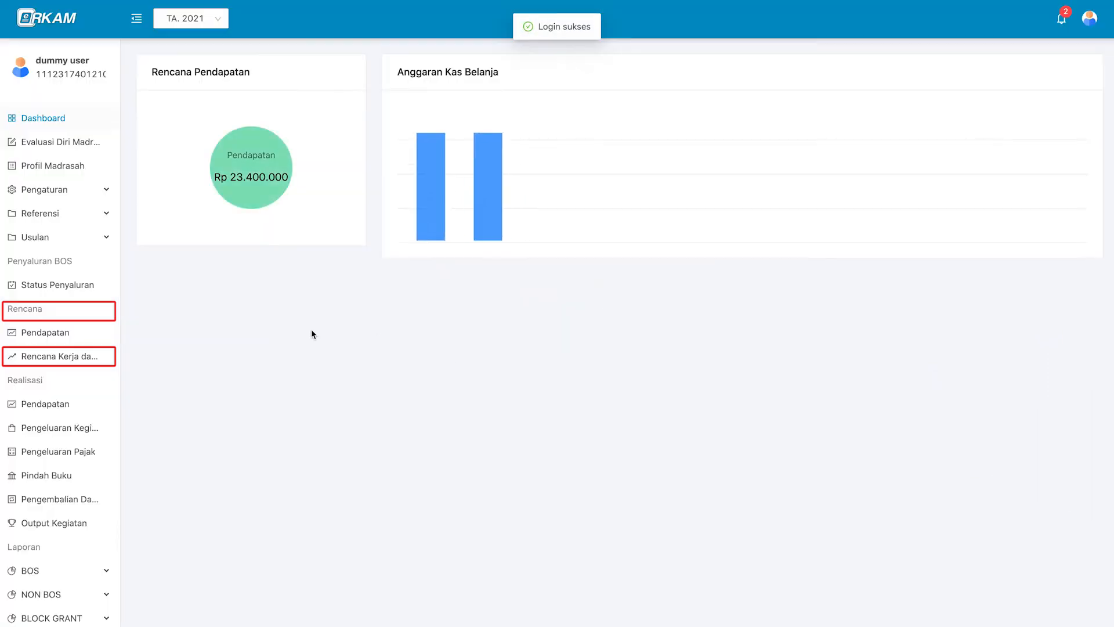
left_click(82, 364)
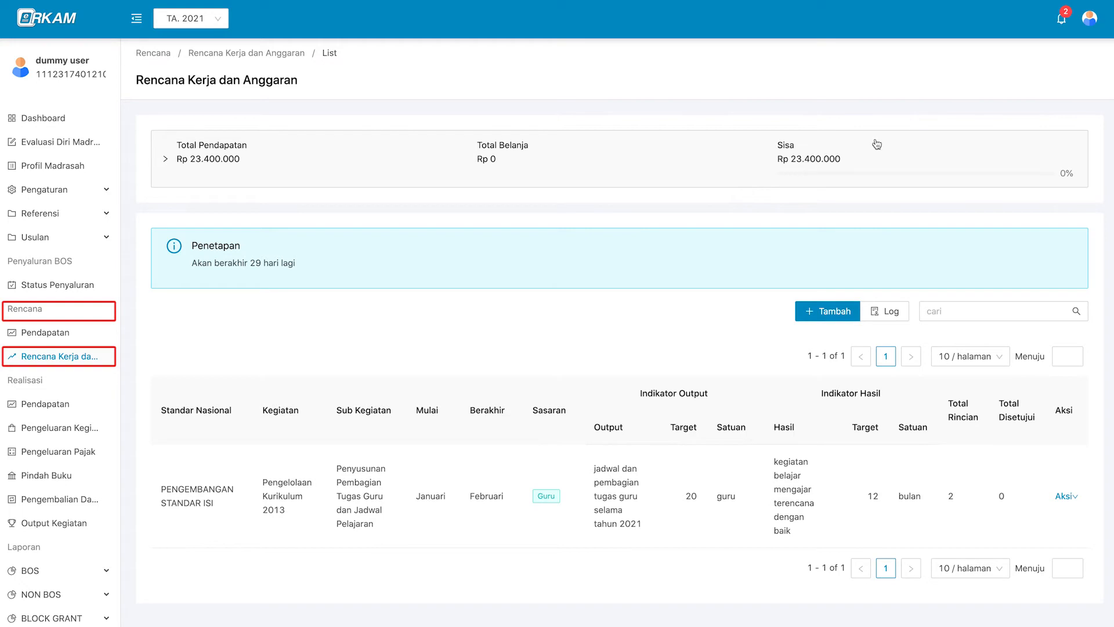
From the pending-approval notification, open the activity's budget detail items (Rincian).
left_click(1062, 21)
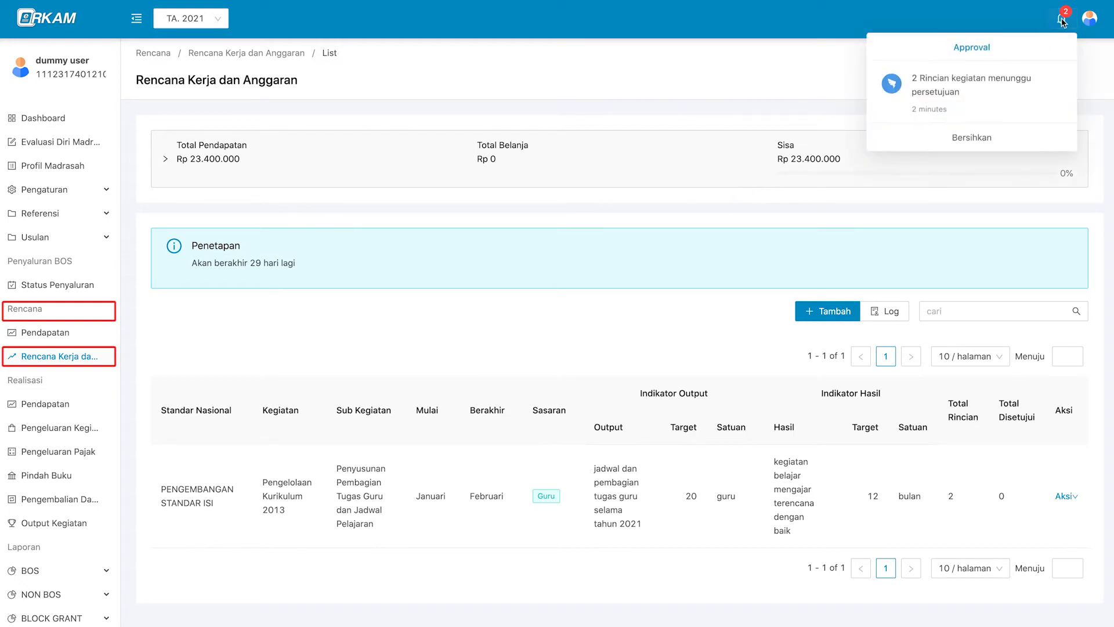
left_click(989, 97)
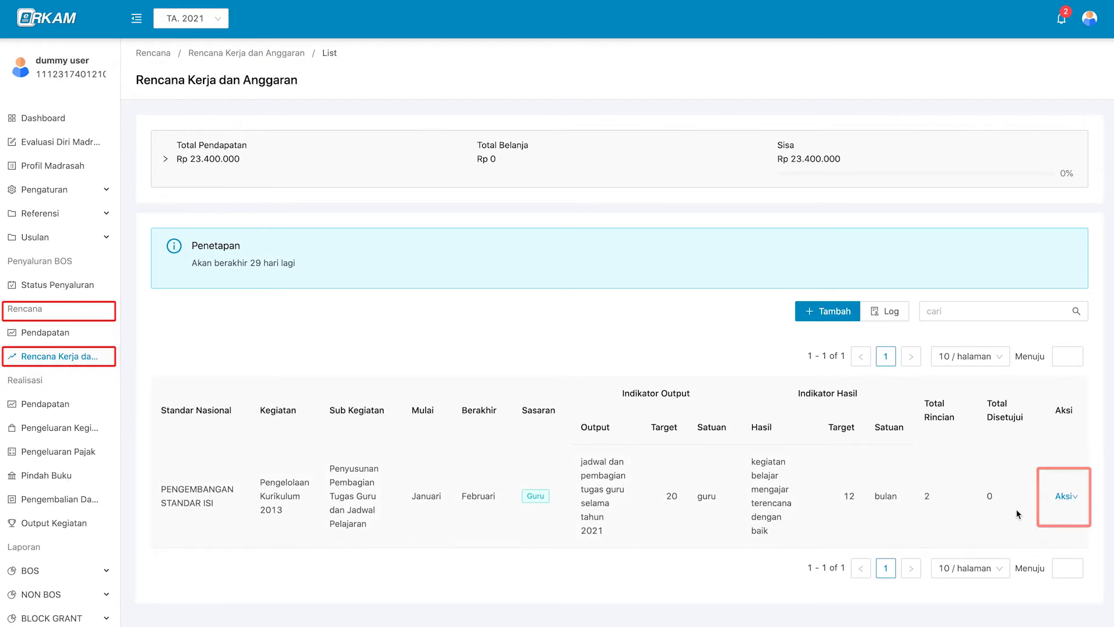
left_click(1064, 496)
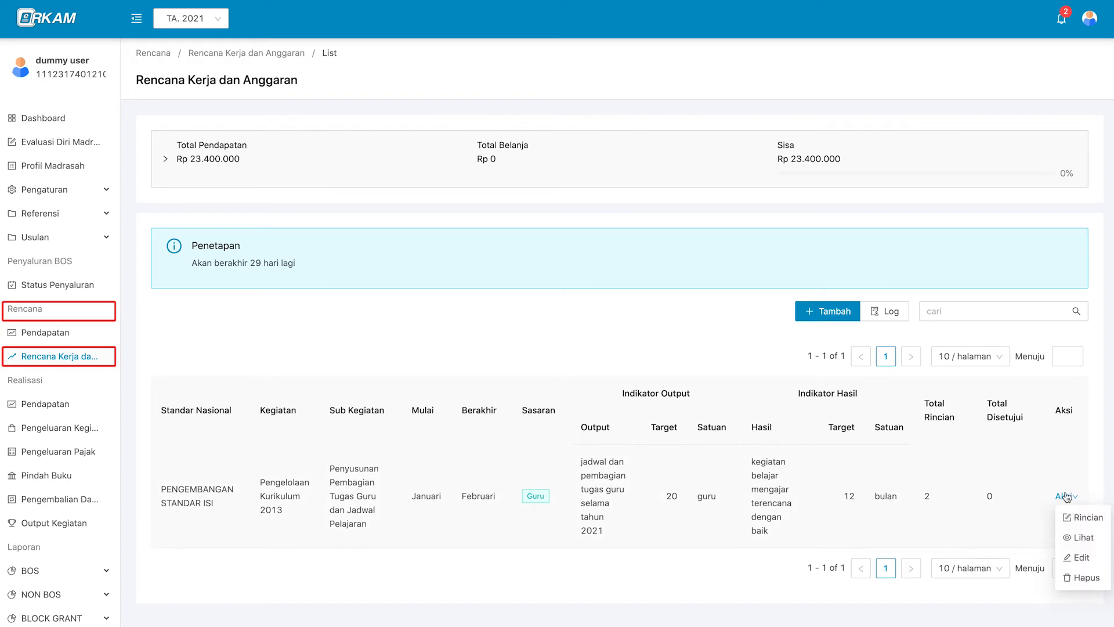
left_click(1076, 517)
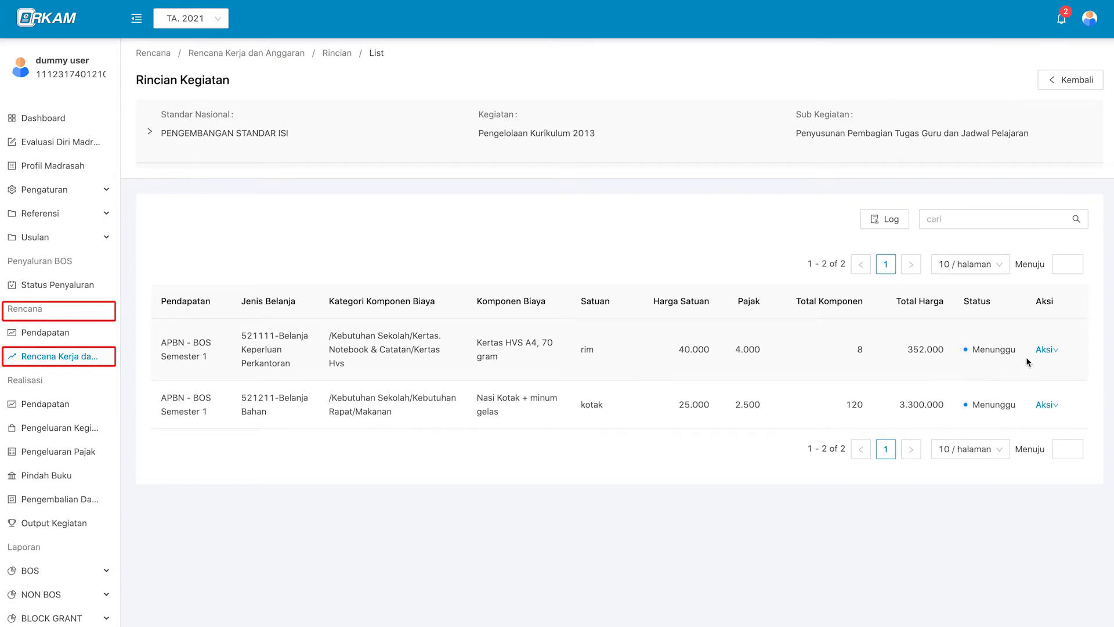
Open the Persetujuan review for the Kertas HVS A4, 70 gram line totalling 352.000.
mouse_move(1044, 355)
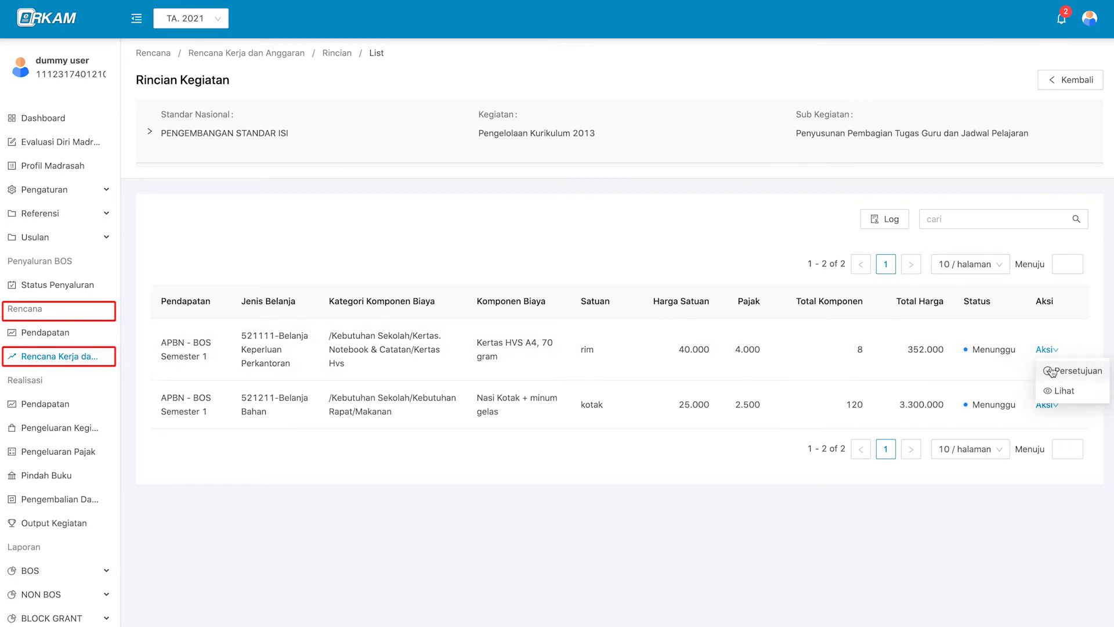
left_click(1051, 371)
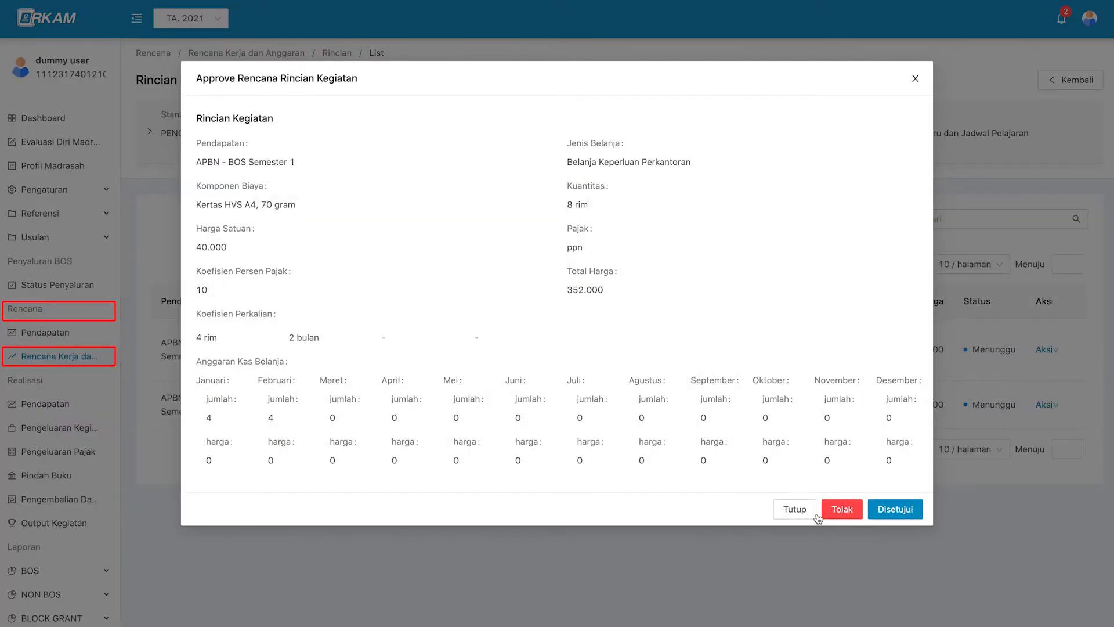
left_click(877, 510)
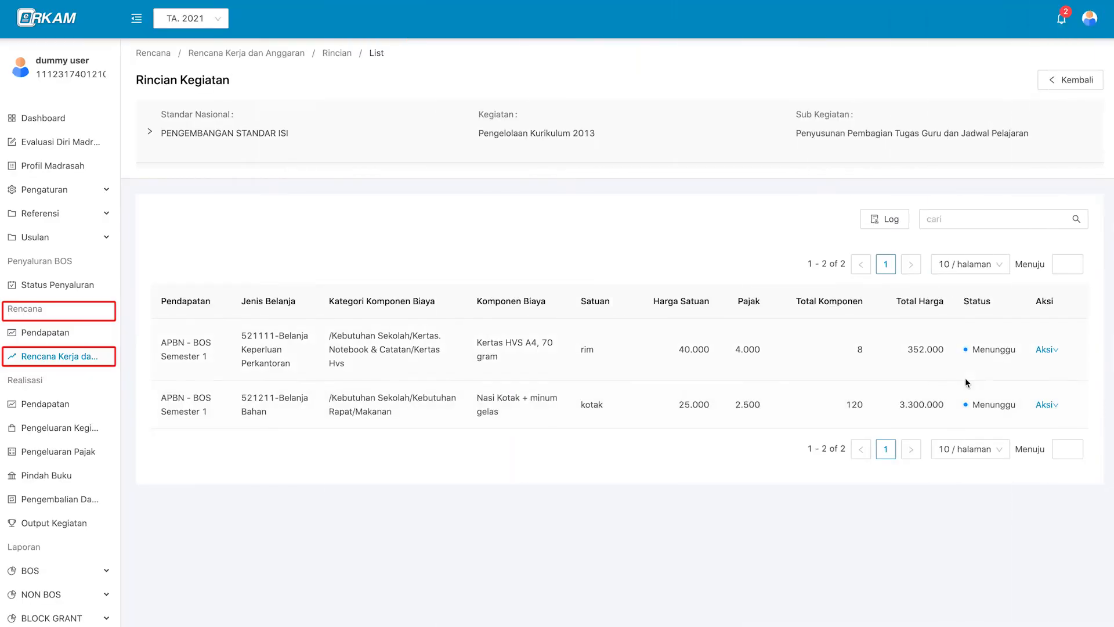
left_click(1044, 351)
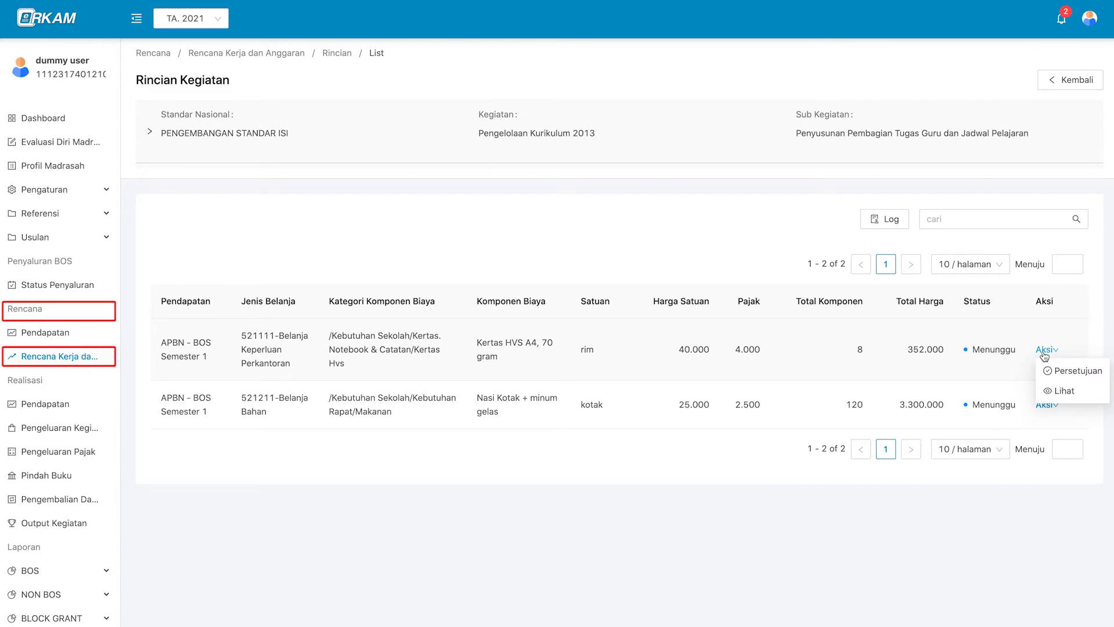
left_click(1053, 372)
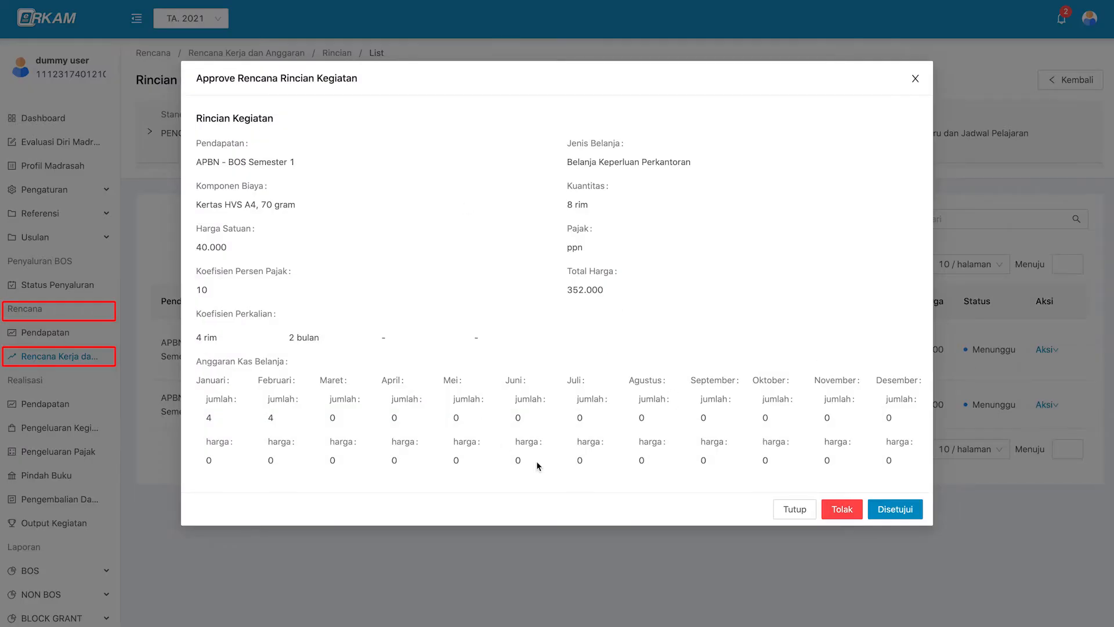
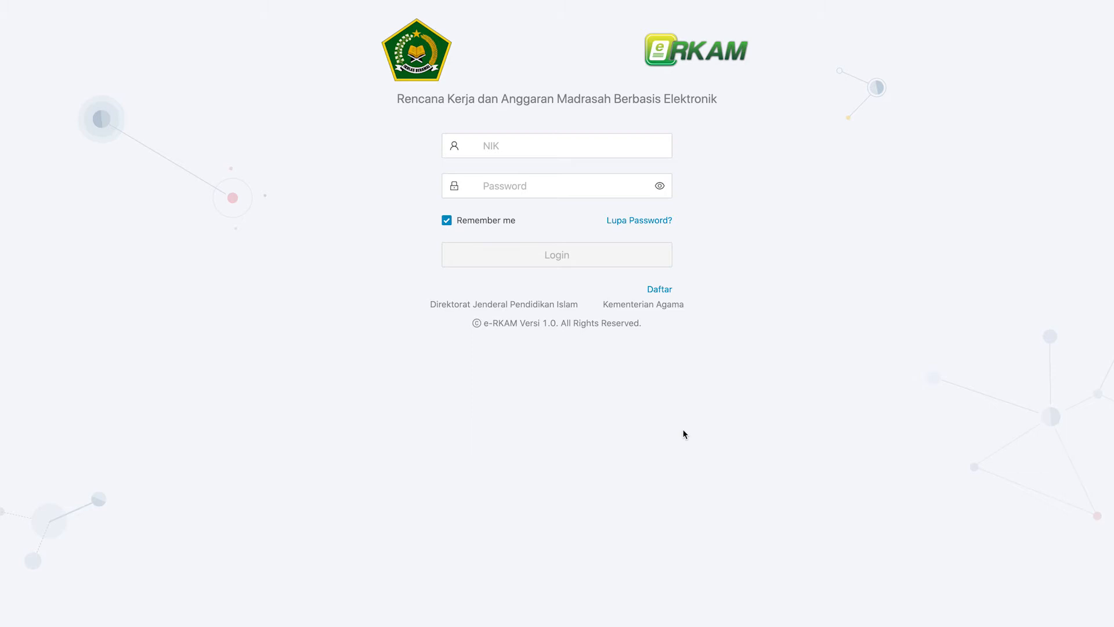
Sign in as the treasurer with the saved NIK, then start a new Realisasi Pendapatan receipt note.
left_click(607, 147)
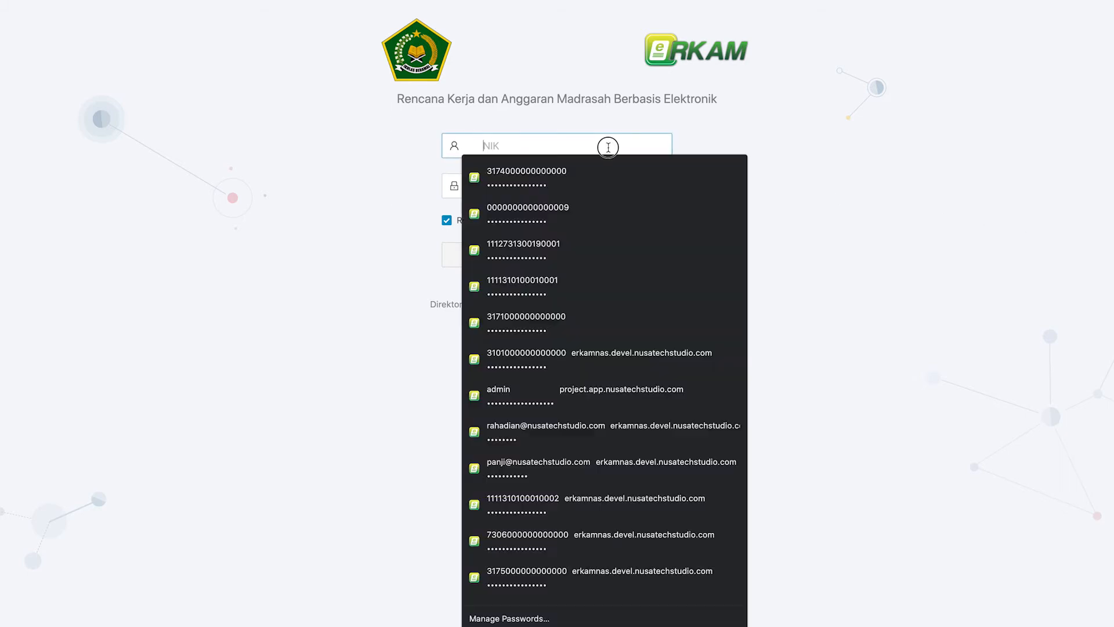
key("super+v")
key("super+v")
left_click(618, 254)
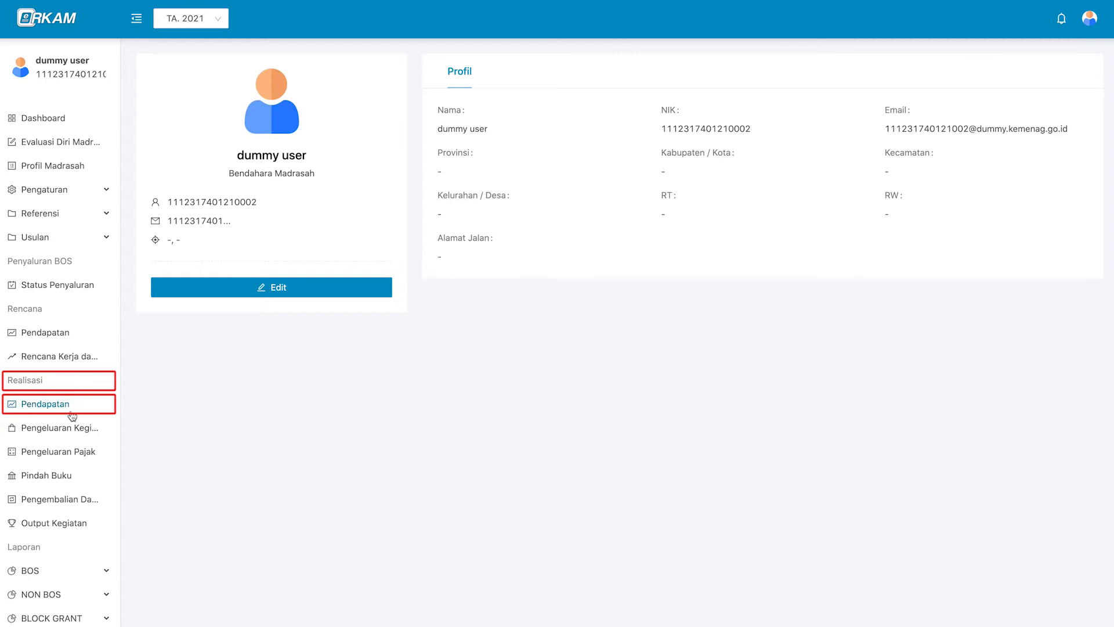
left_click(39, 406)
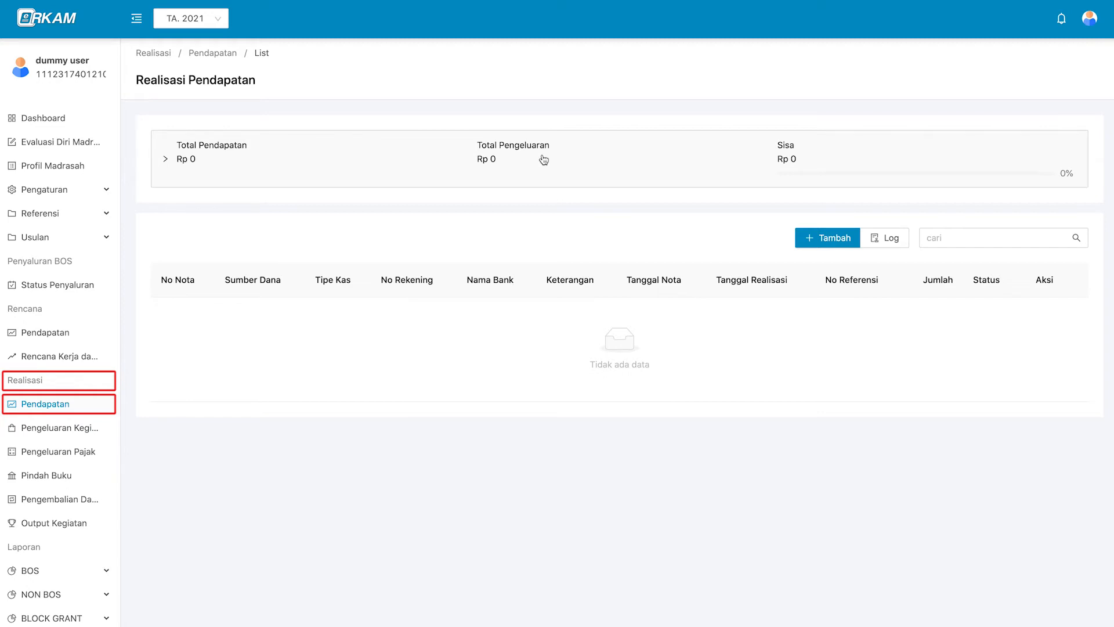
left_click(847, 246)
Choose APBN - BOS Semester 1 as the note's fund source.
left_click(573, 196)
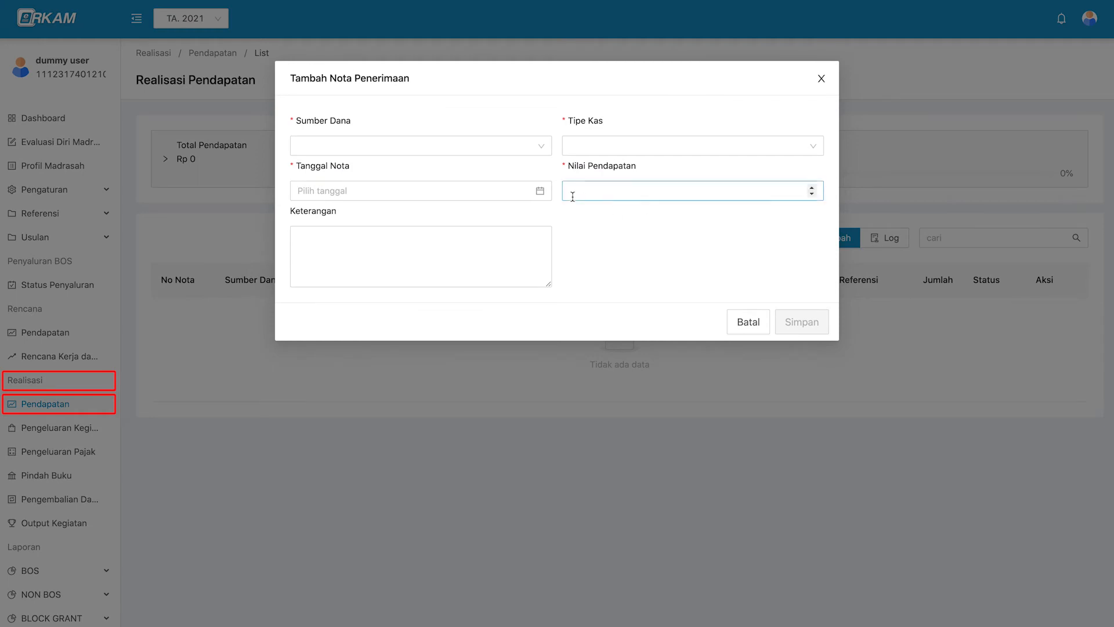
left_click(529, 152)
left_click(530, 152)
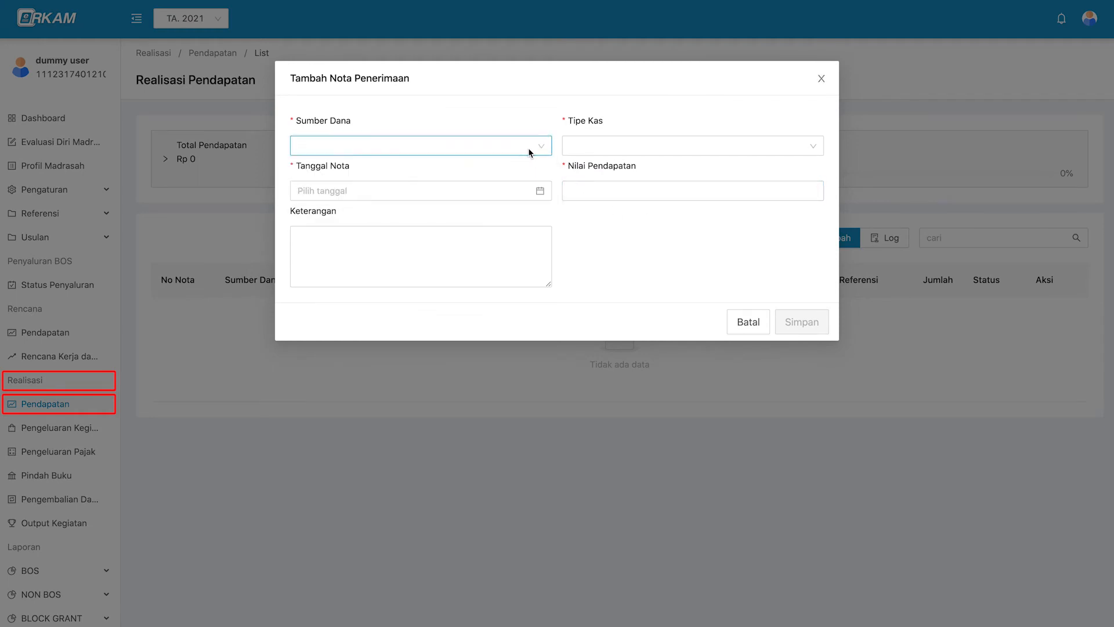
left_click(405, 151)
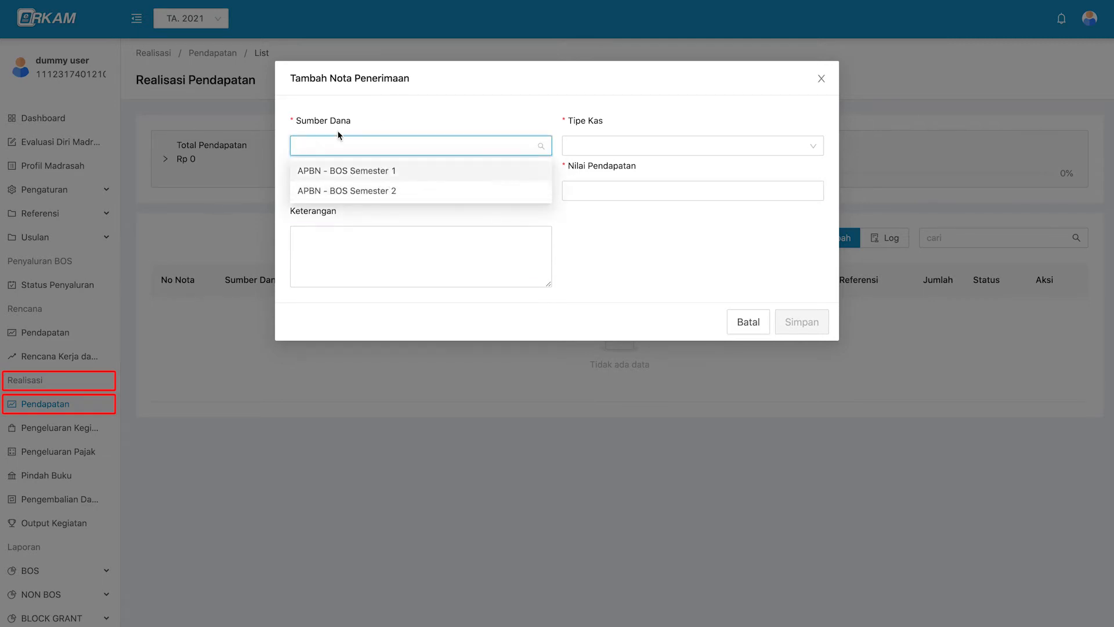
left_click(410, 171)
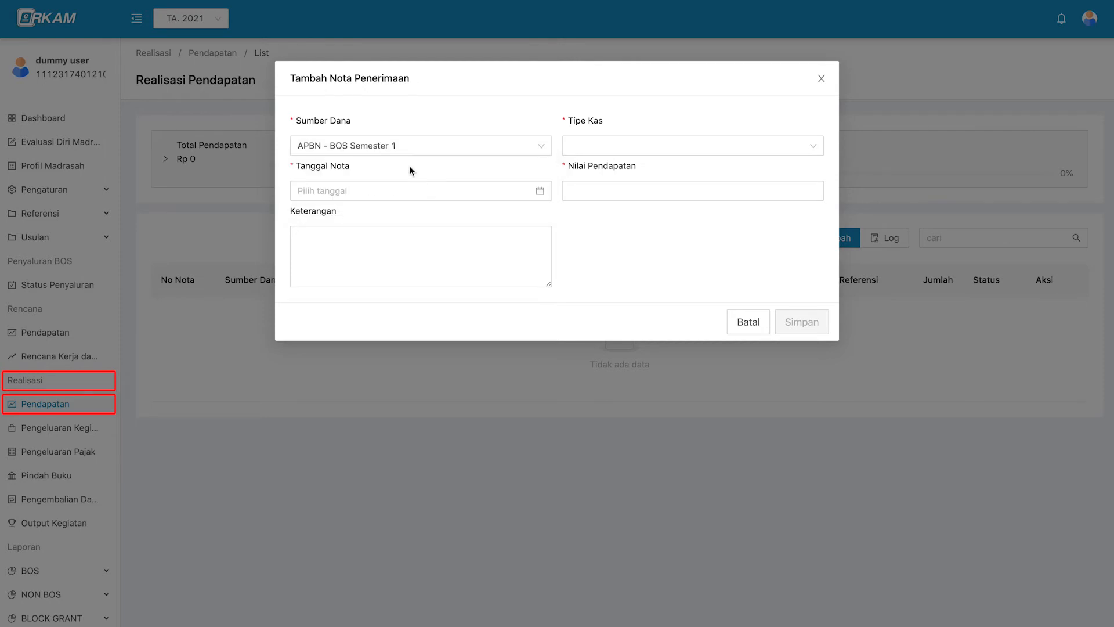
Set the cash type to Rekening Bank with the BANK BRI account.
left_click(577, 147)
left_click(638, 177)
left_click(609, 148)
left_click(650, 191)
left_click(377, 191)
left_click(360, 213)
left_click(377, 191)
left_click(377, 233)
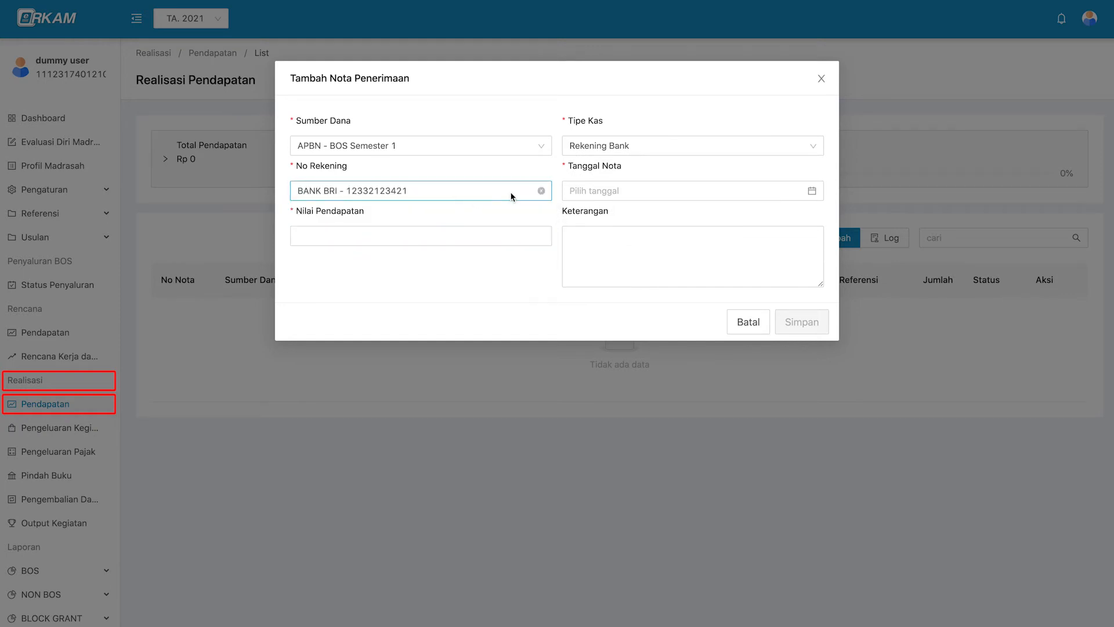
left_click(609, 147)
left_click(659, 212)
left_click(795, 145)
left_click(667, 232)
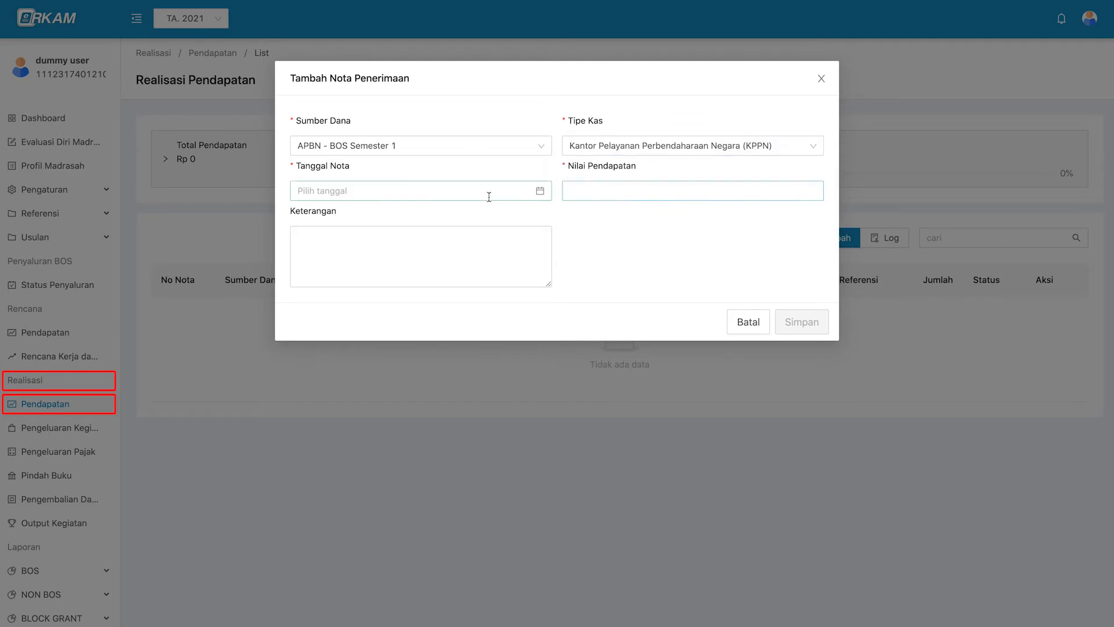
left_click(617, 148)
left_click(615, 189)
left_click(518, 191)
left_click(500, 236)
Date the note 4 January 2021, enter amount 11700000, and save it.
left_click(597, 197)
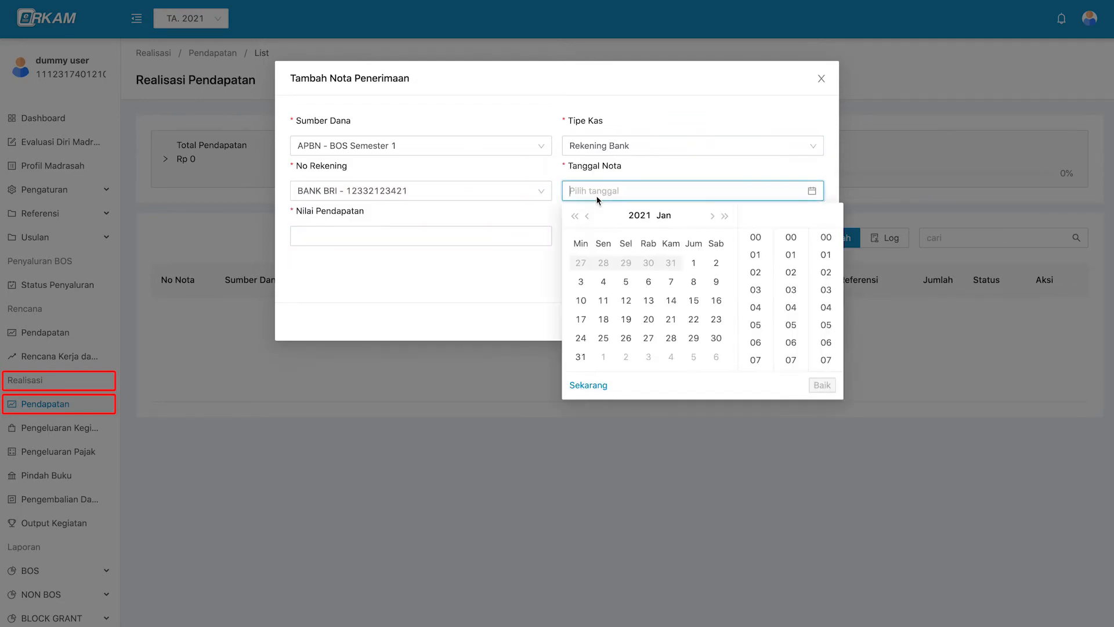
left_click(604, 281)
left_click(822, 384)
left_click(531, 236)
type("11700000")
left_click(757, 280)
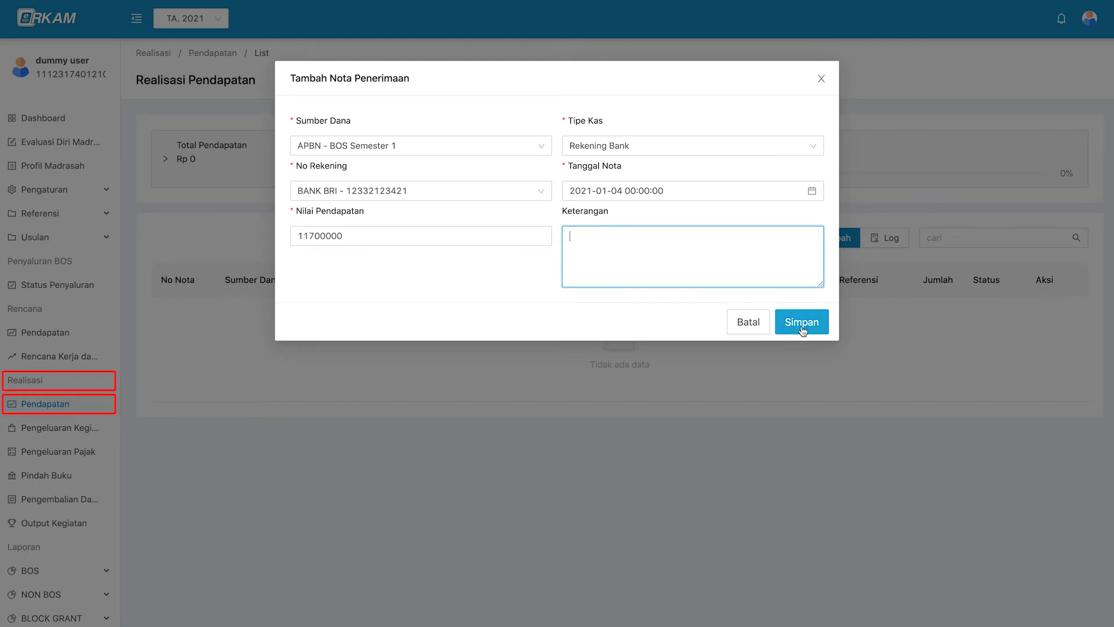
left_click(802, 323)
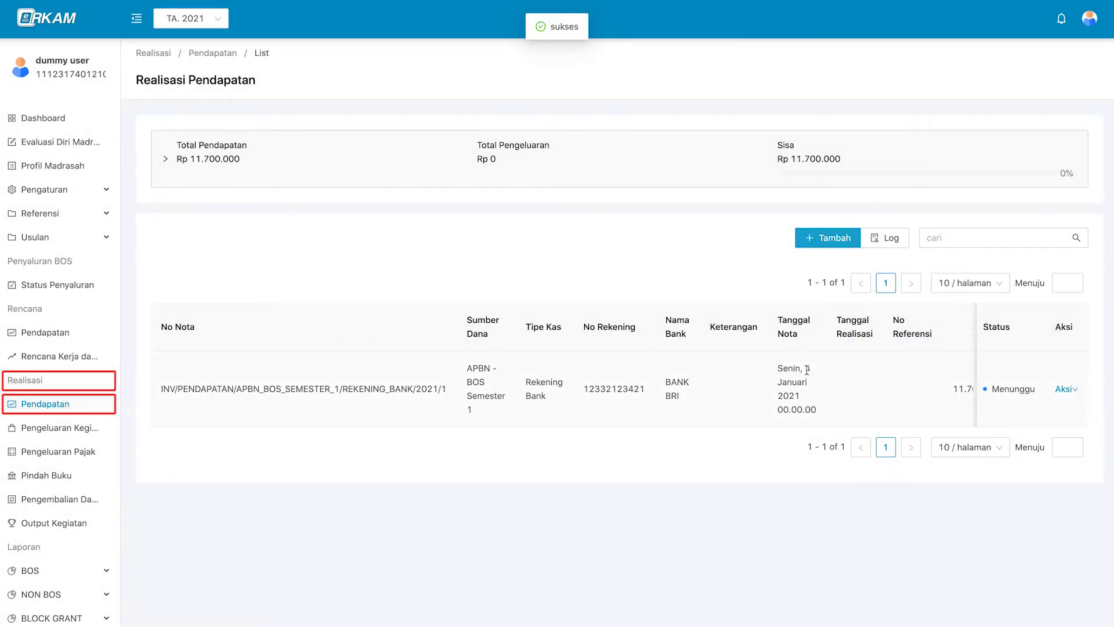
Open the new Rp 11.700.000 income row in Edit to check it, then view the account profile.
scroll(891, 397, "right", 2)
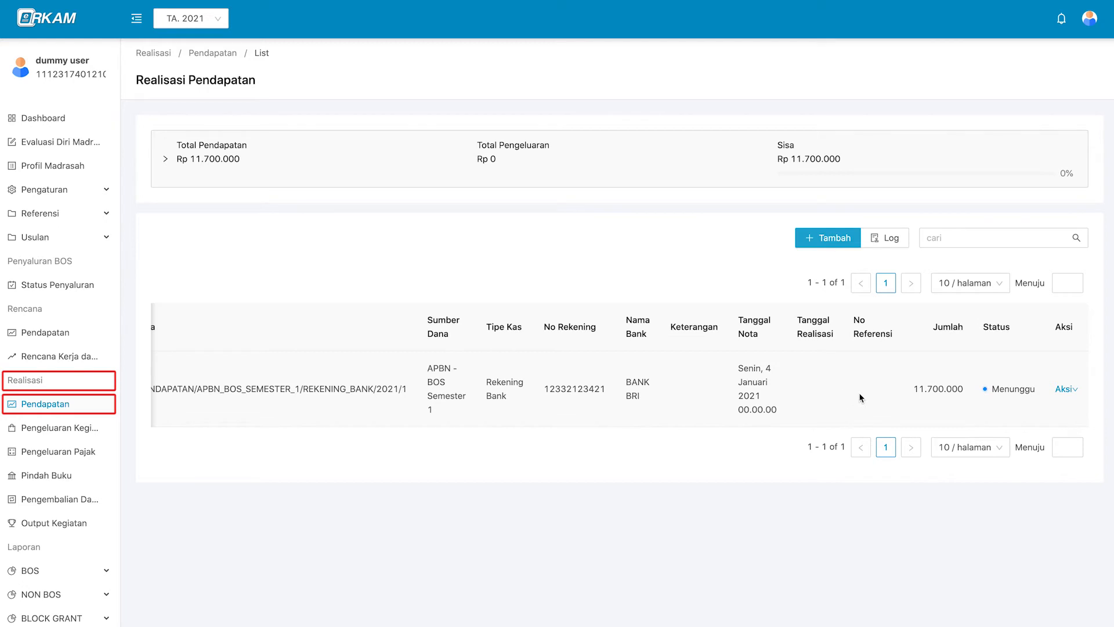
scroll(841, 388, "left", 2)
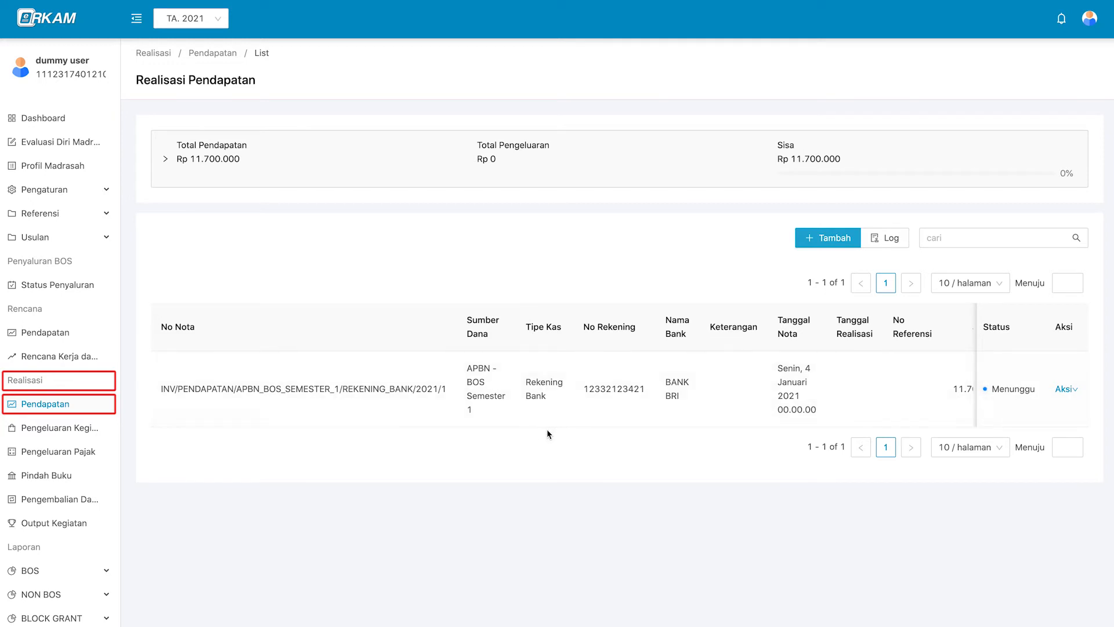
scroll(693, 412, "right", 2)
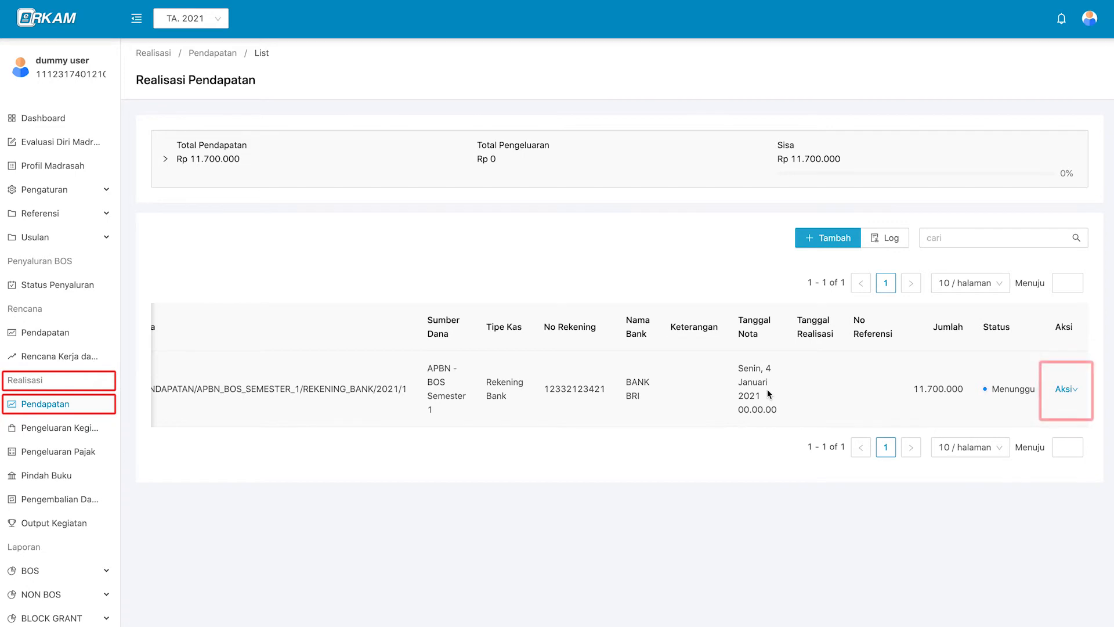
left_click(1065, 389)
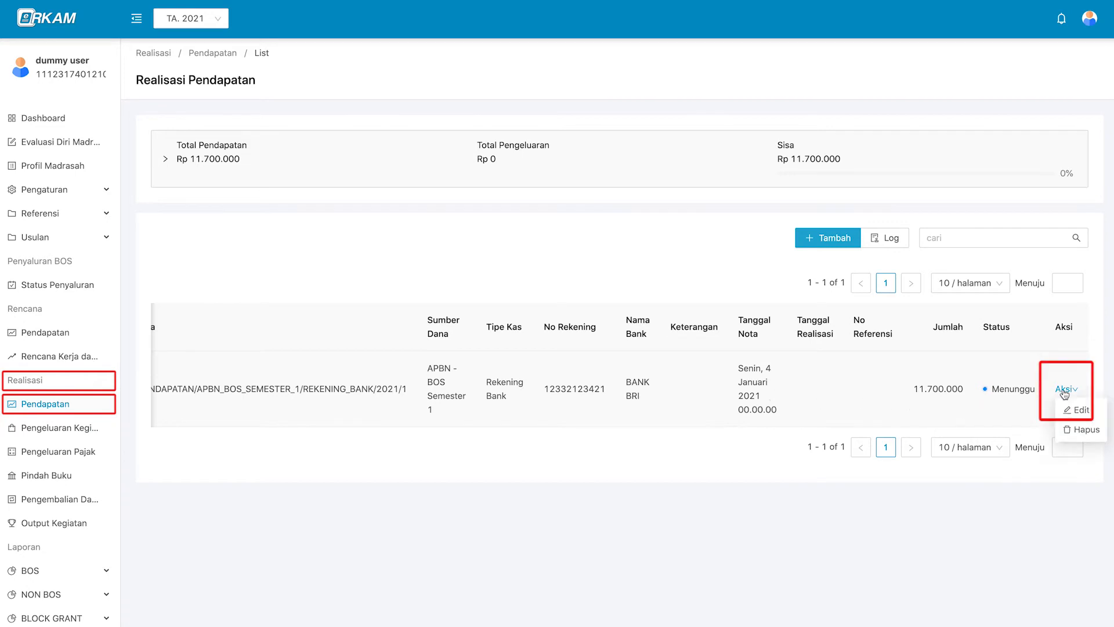
left_click(1100, 414)
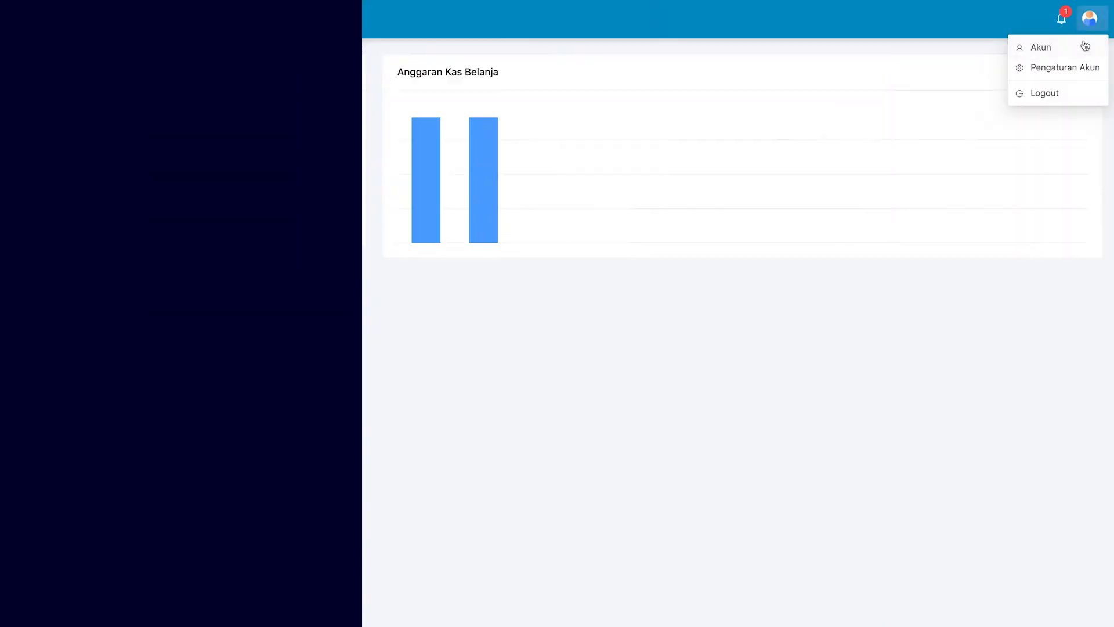
left_click(1085, 47)
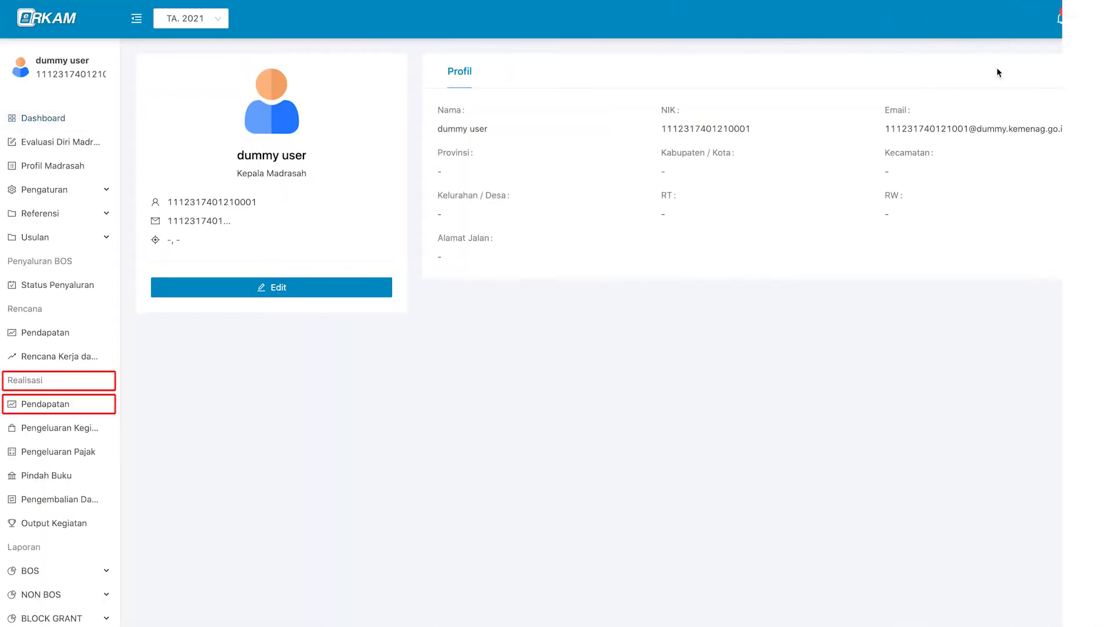
Confirm the Kepala Madrasah role, then follow the notification to the waiting income note's actions.
triple_click(289, 173)
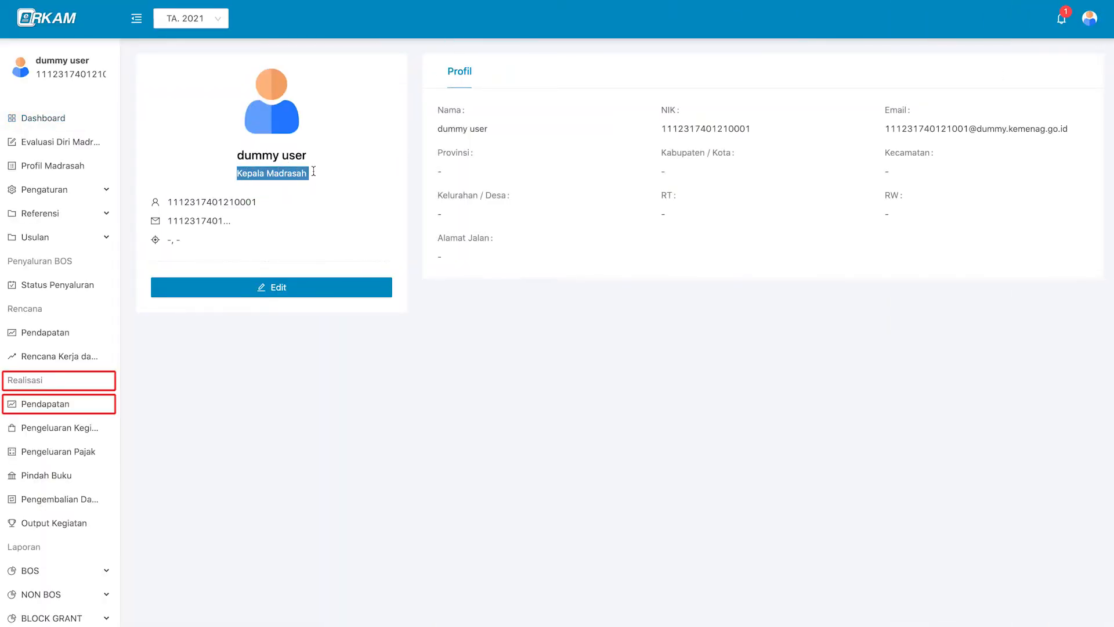
left_click(777, 142)
left_click(1060, 23)
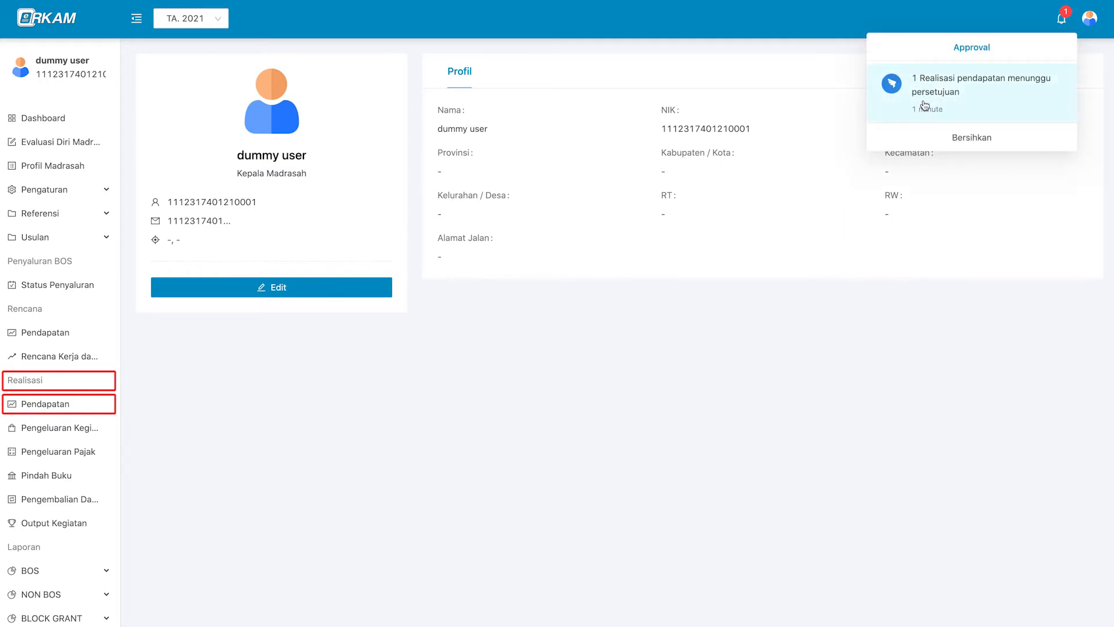
left_click(988, 103)
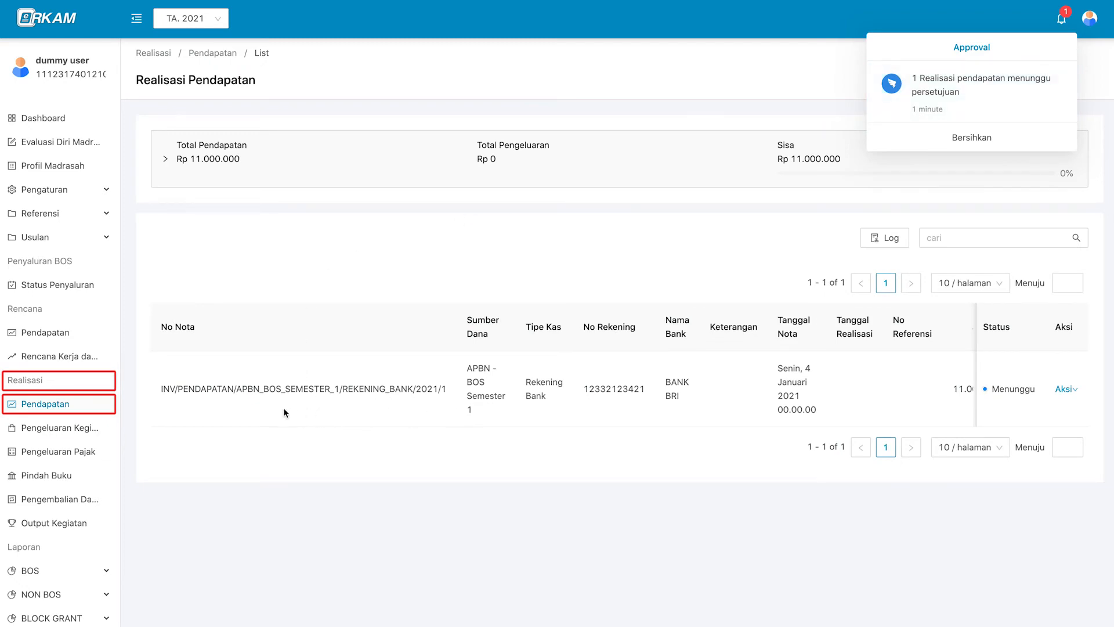
left_click(590, 357)
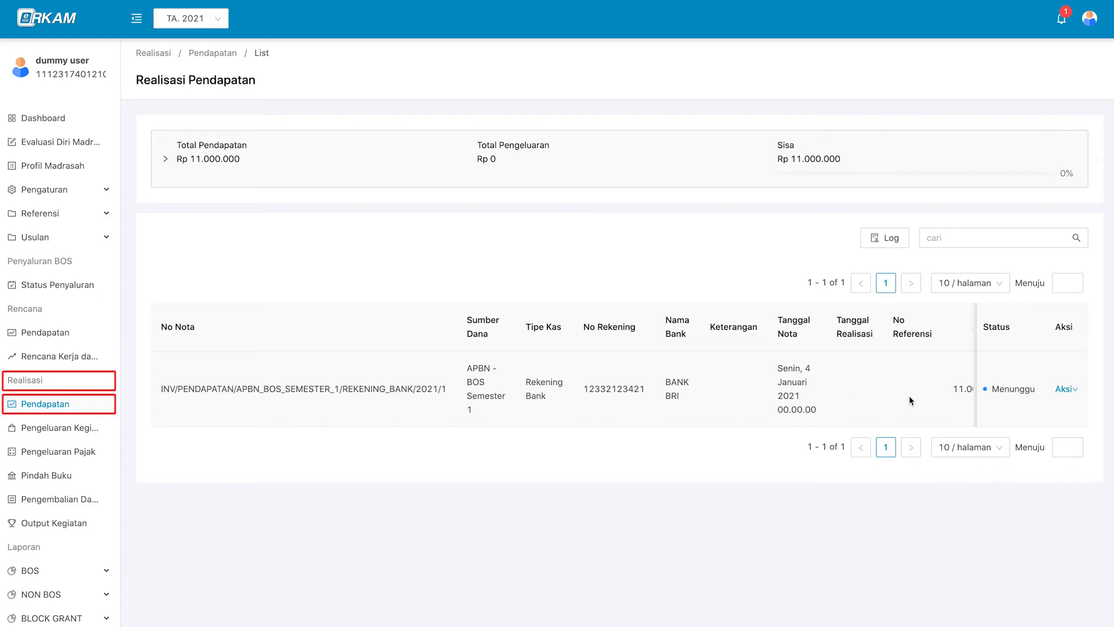
scroll(910, 399, "right", 2)
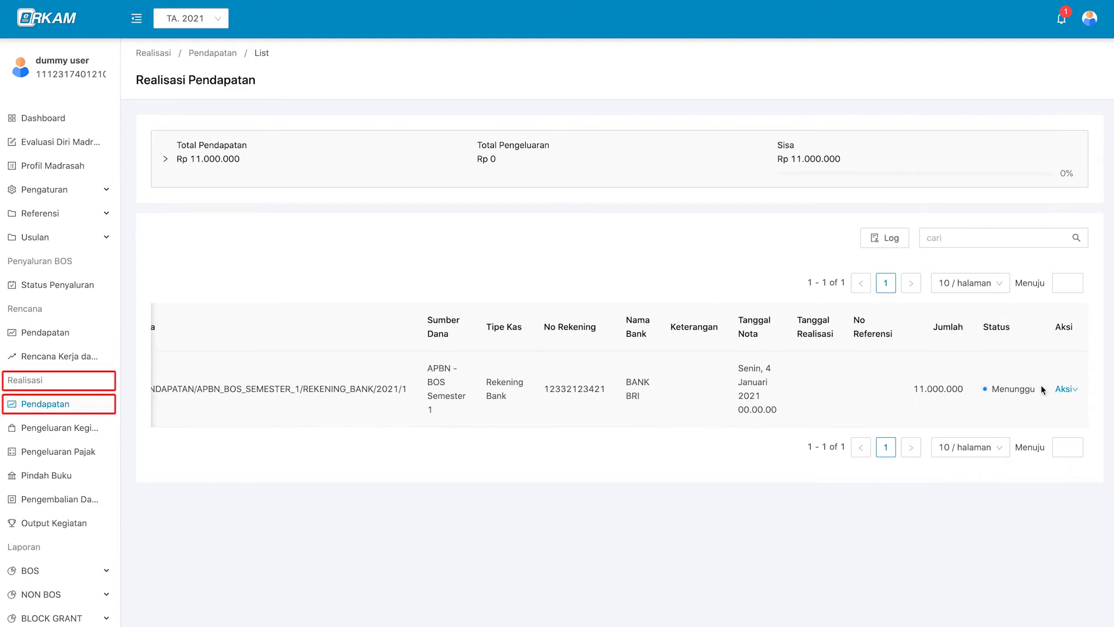
left_click(1066, 390)
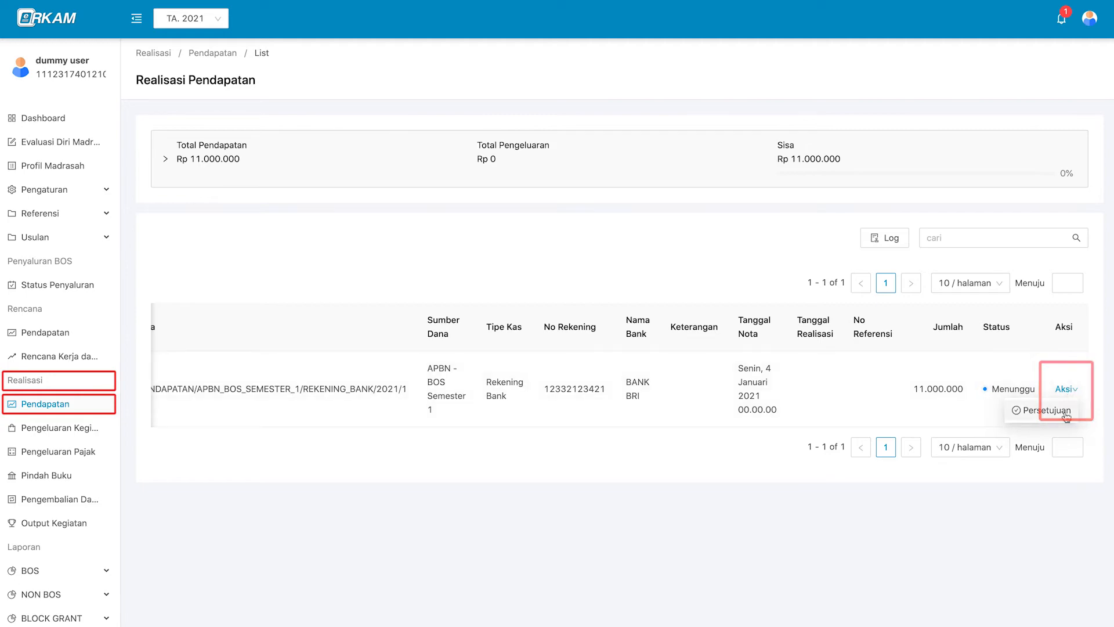
Approve the BOS income note as Disetujui in the Persetujuan dialog.
left_click(1048, 410)
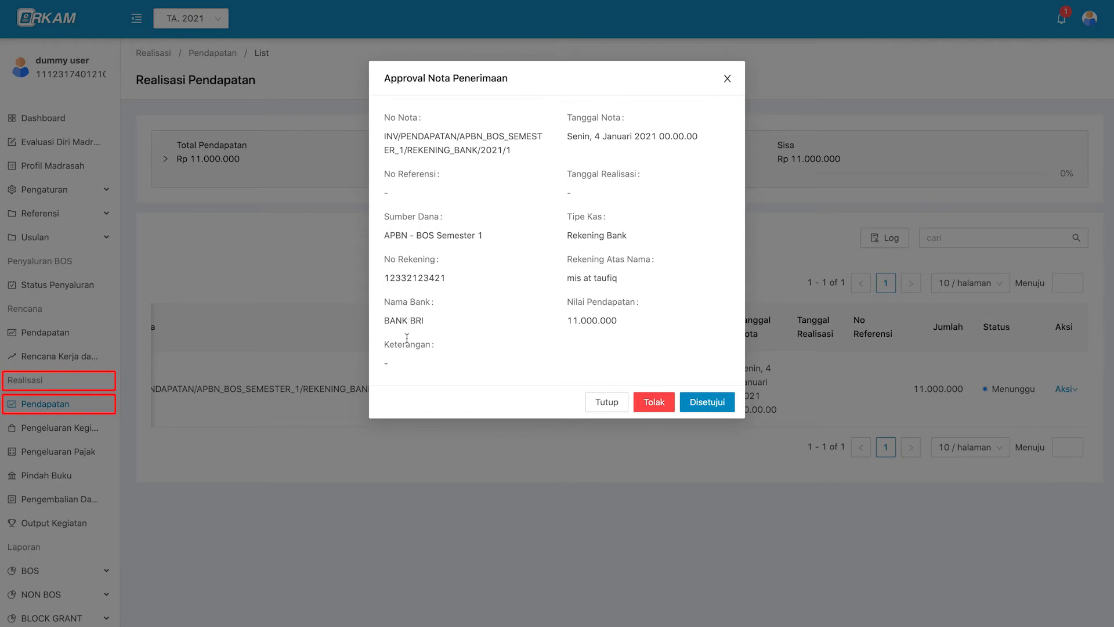
left_click(707, 402)
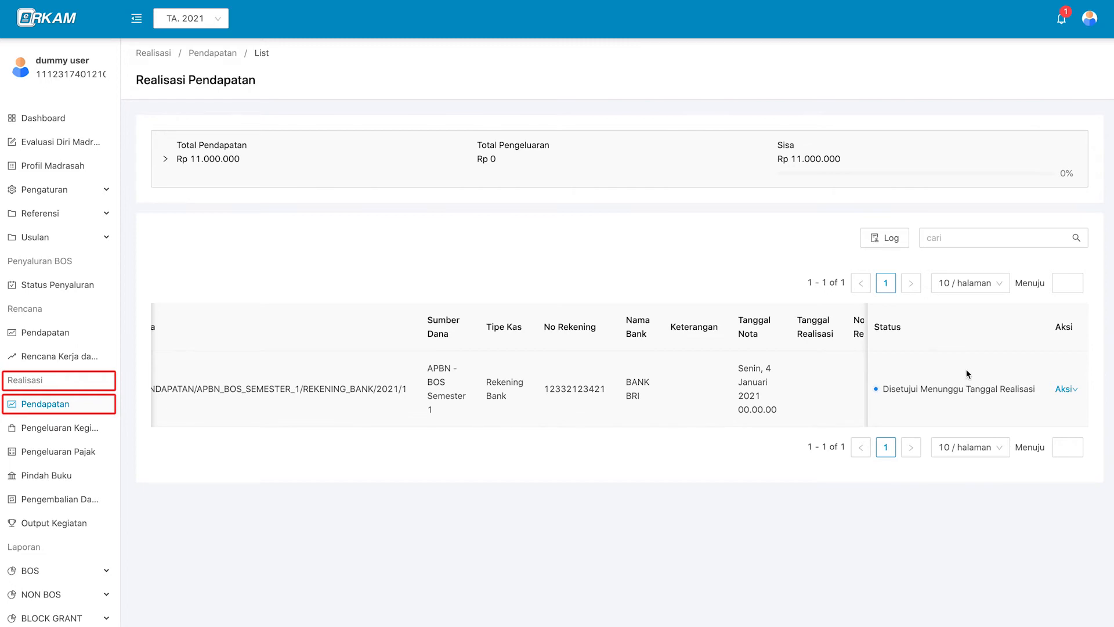
Log out and sign back in with the saved treasurer NIK and password.
mouse_move(1089, 18)
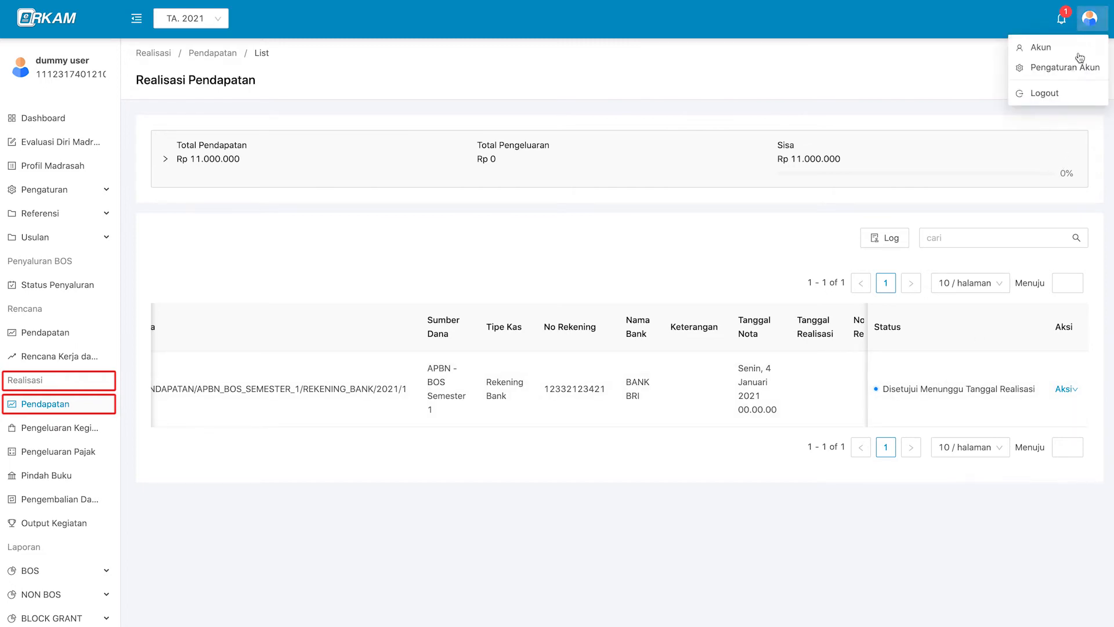
left_click(1045, 93)
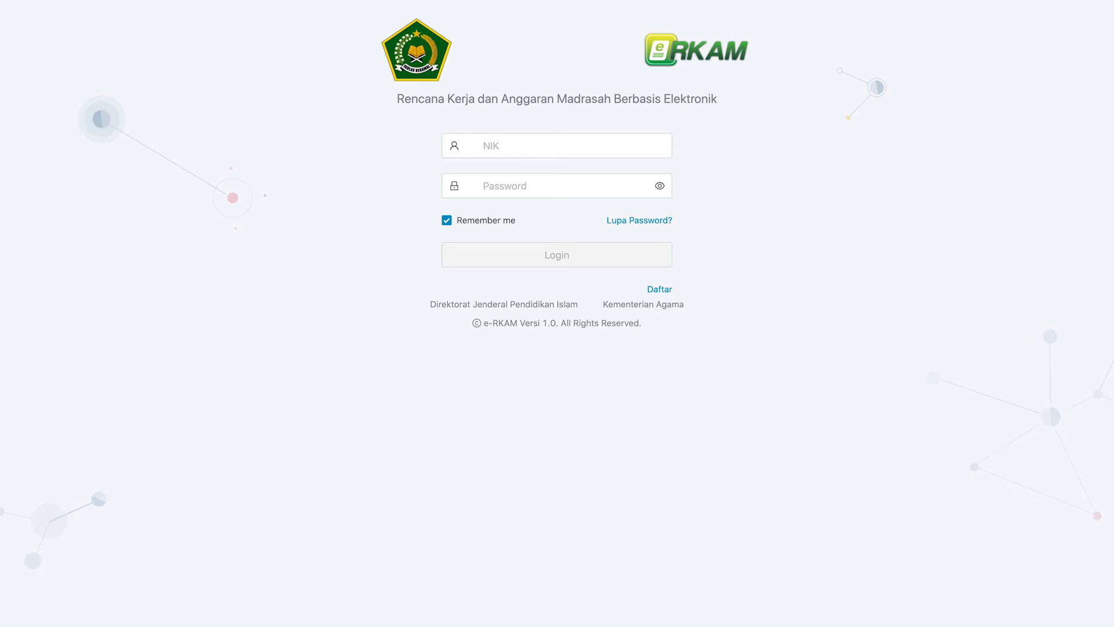
left_click(617, 147)
left_click(614, 171)
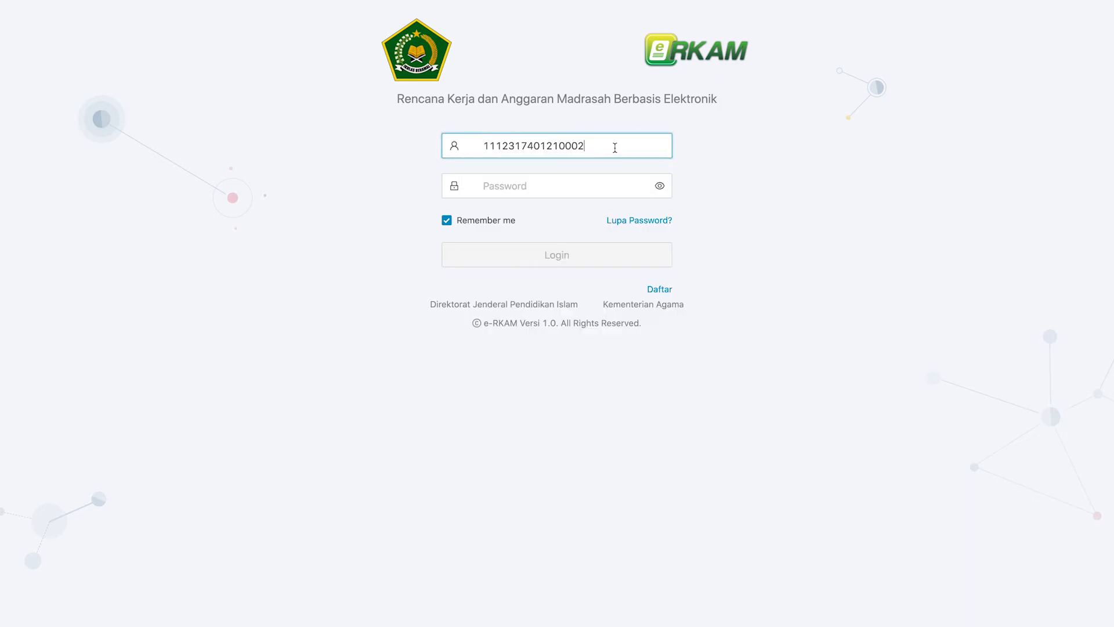
left_click(607, 263)
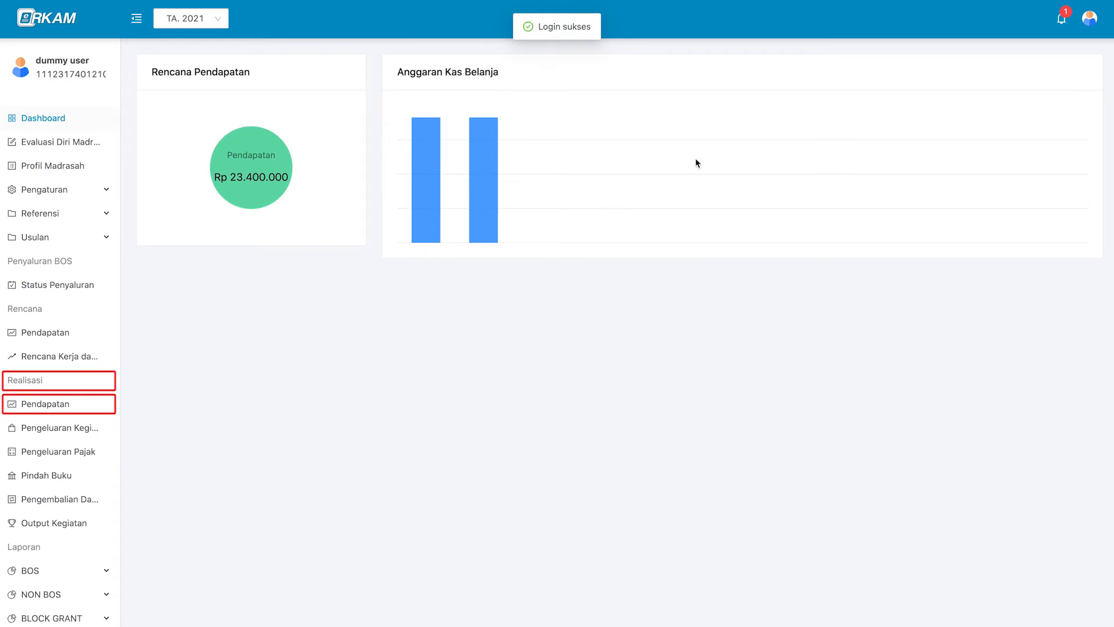
Confirm the Bendahara Madrasah role, then follow the notification to the approved note's actions.
left_click(1089, 18)
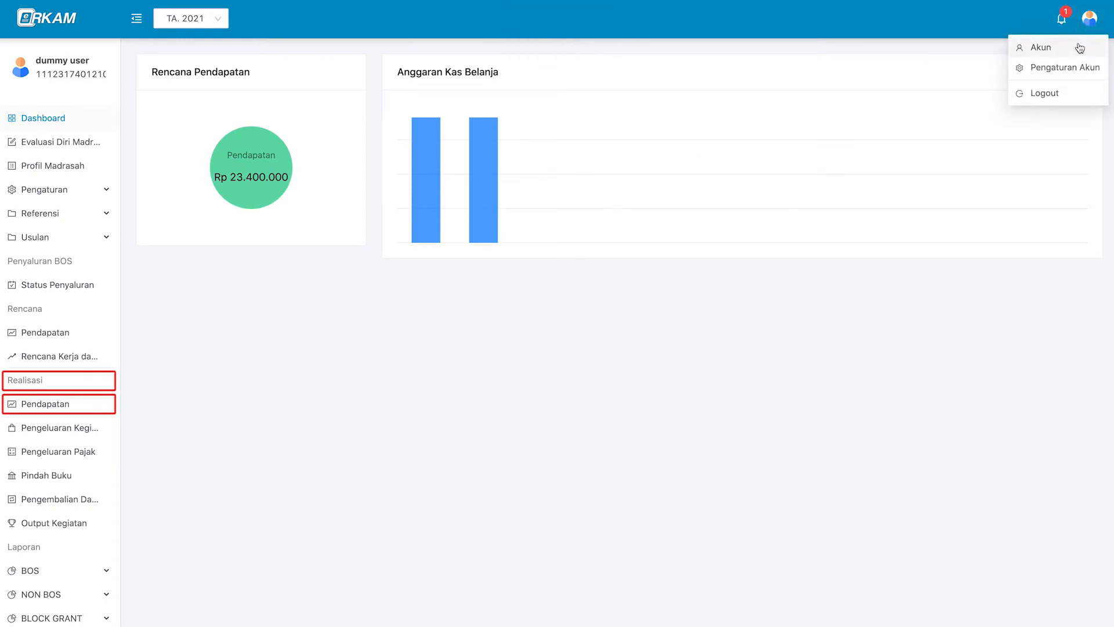
left_click(1079, 47)
triple_click(314, 178)
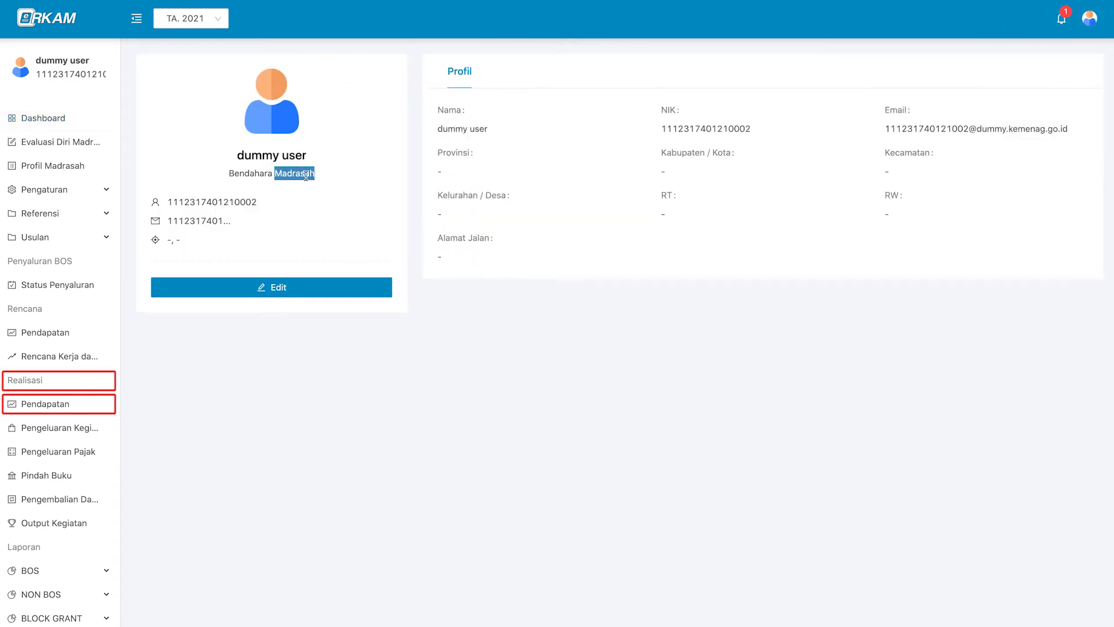
left_click(617, 264)
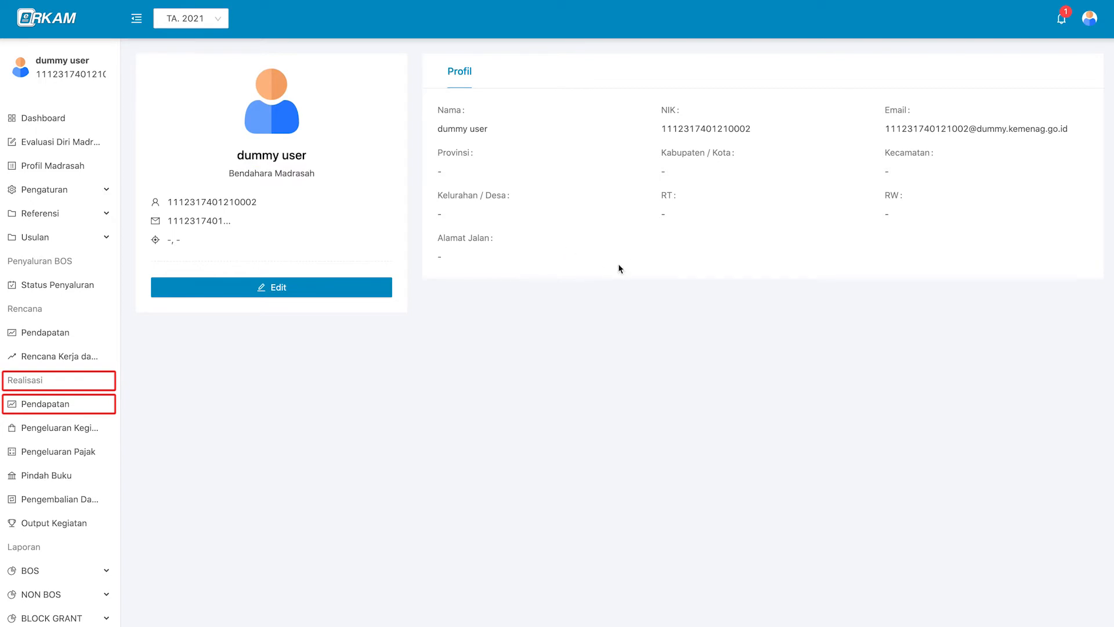
left_click(1063, 24)
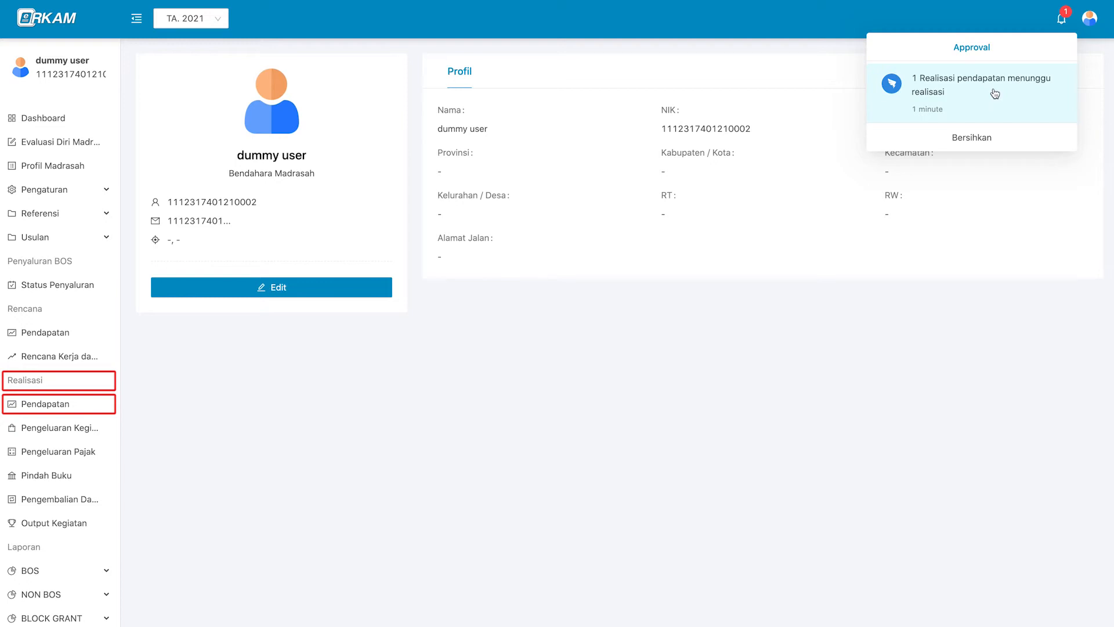
left_click(955, 100)
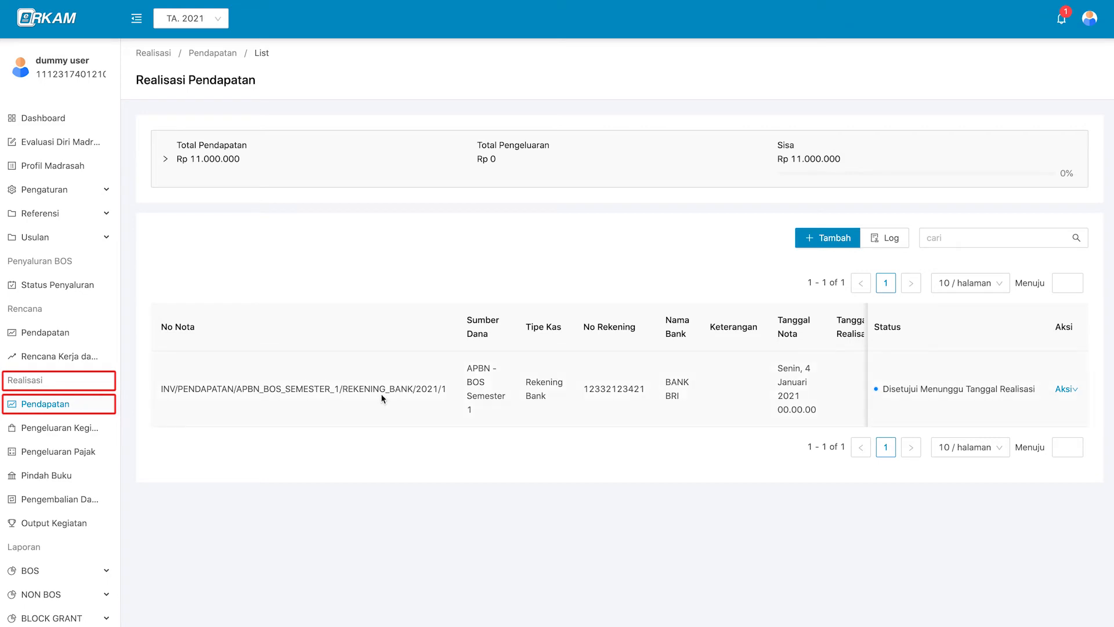
left_click(1066, 389)
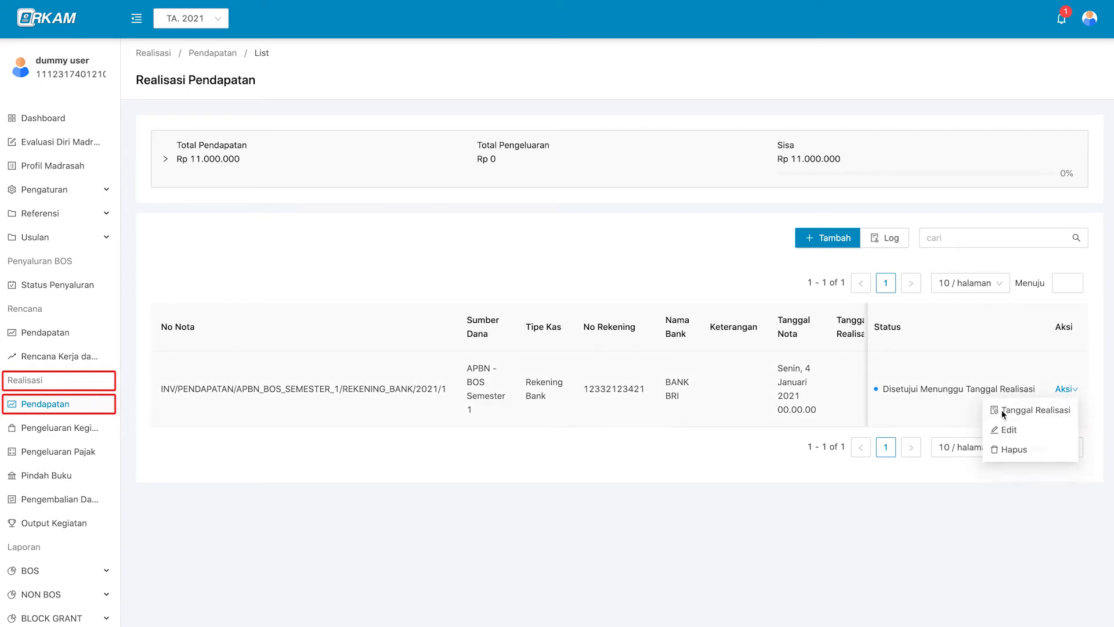
Give the income note realization date 5 January 2021 and reference 432123, and save.
left_click(1058, 413)
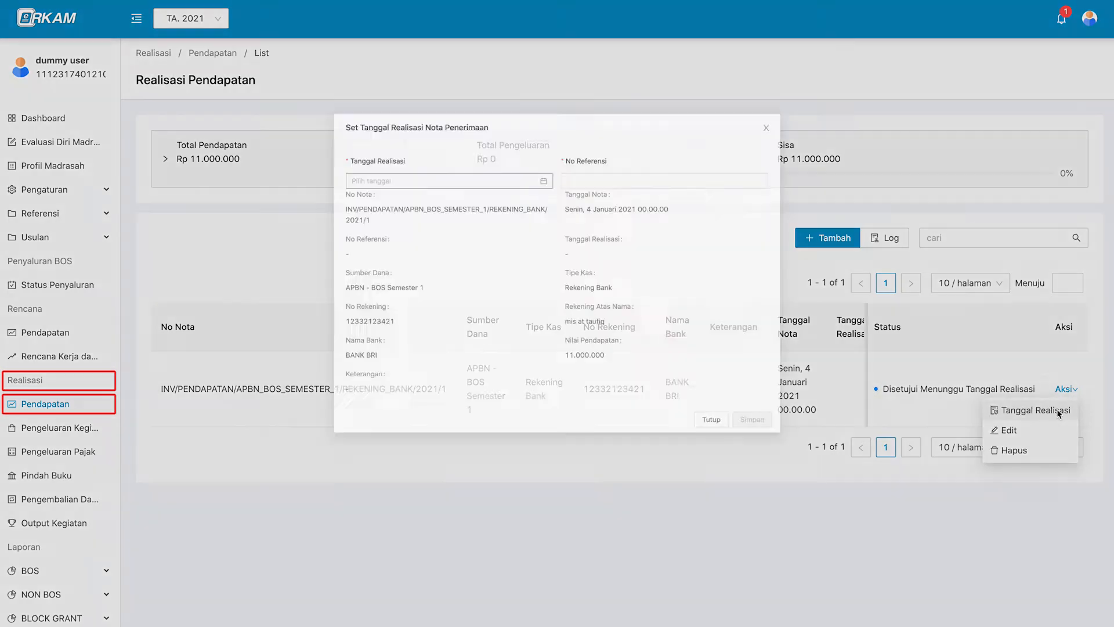
left_click(407, 144)
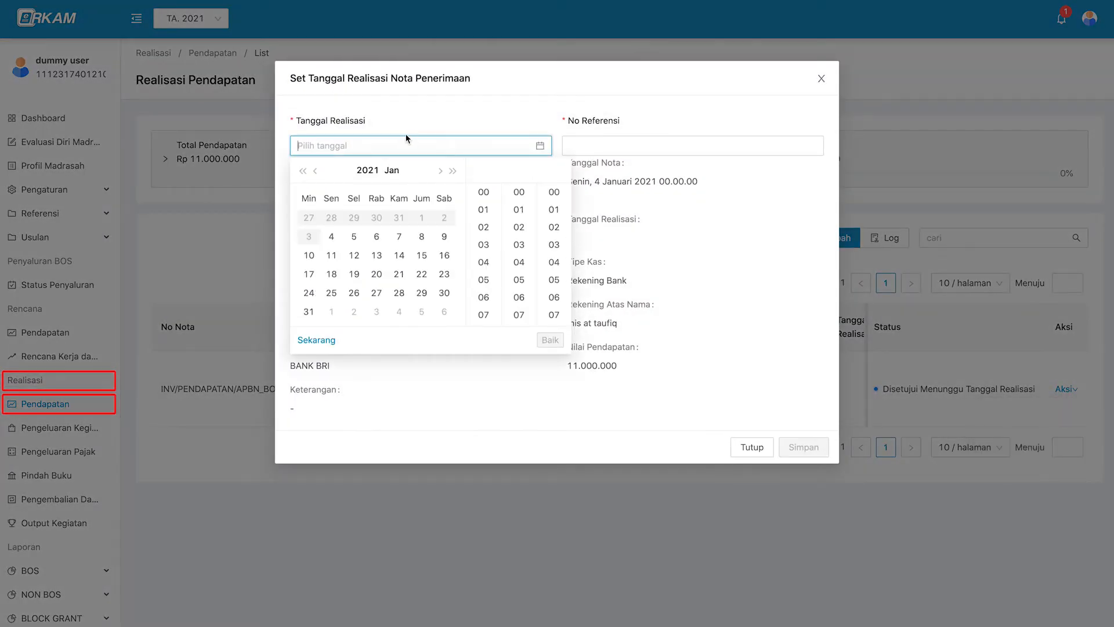
left_click(354, 236)
left_click(586, 143)
type("432123")
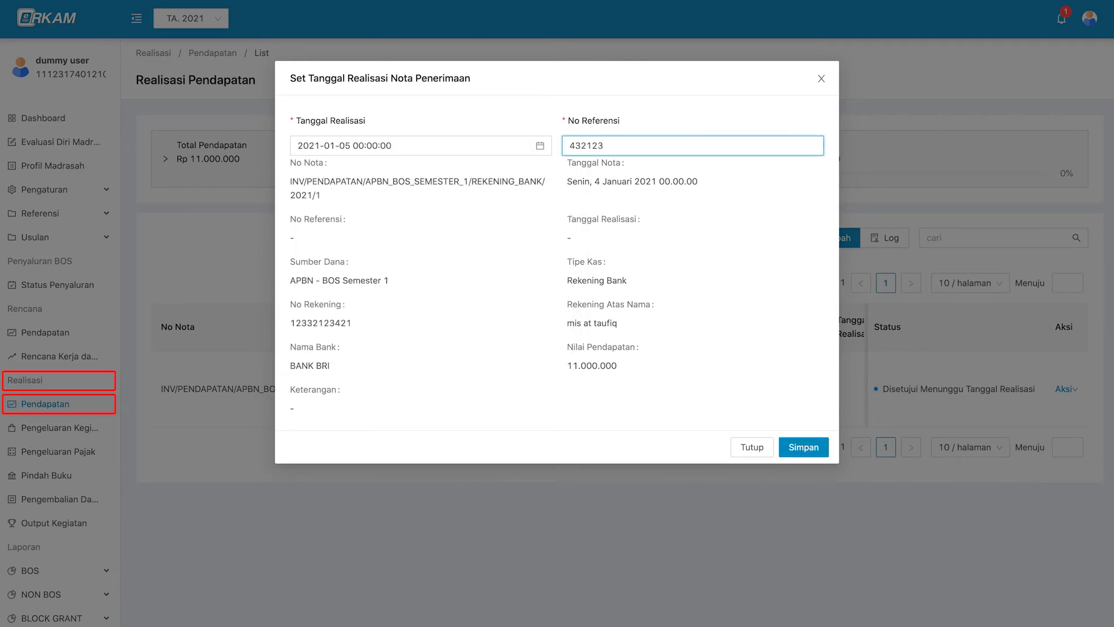
left_click(357, 239)
left_click(801, 447)
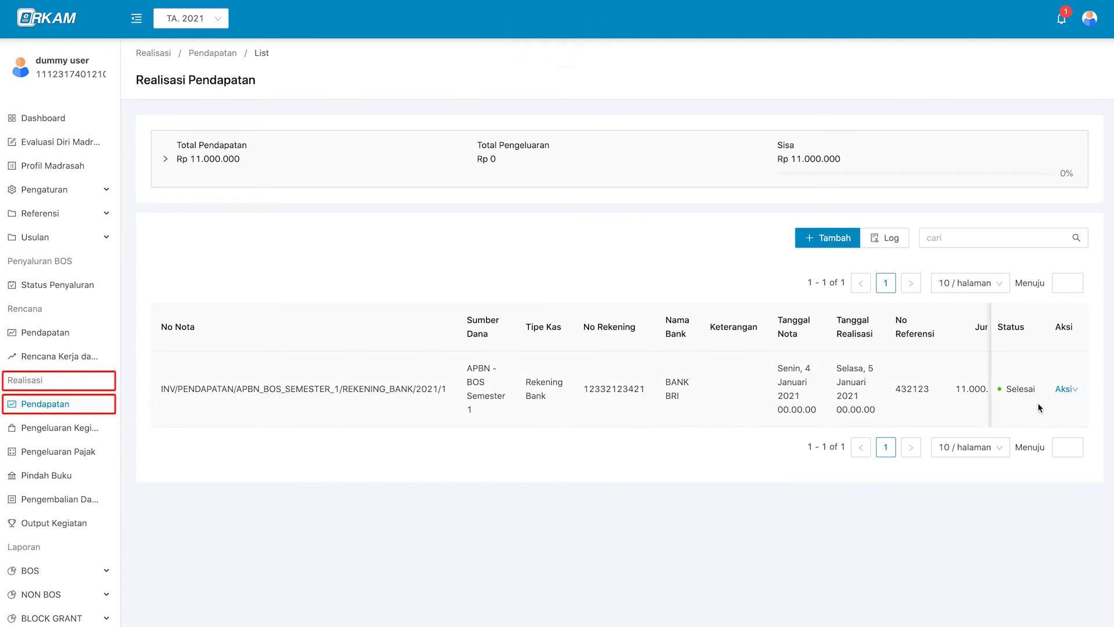
scroll(1039, 407, "right", 1)
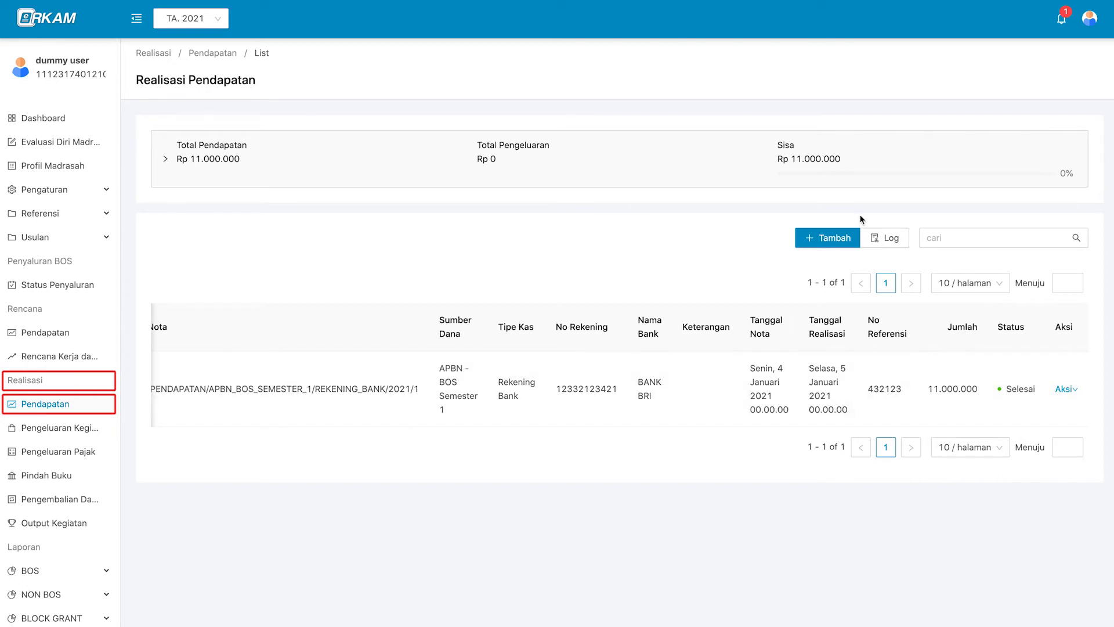
left_click(891, 240)
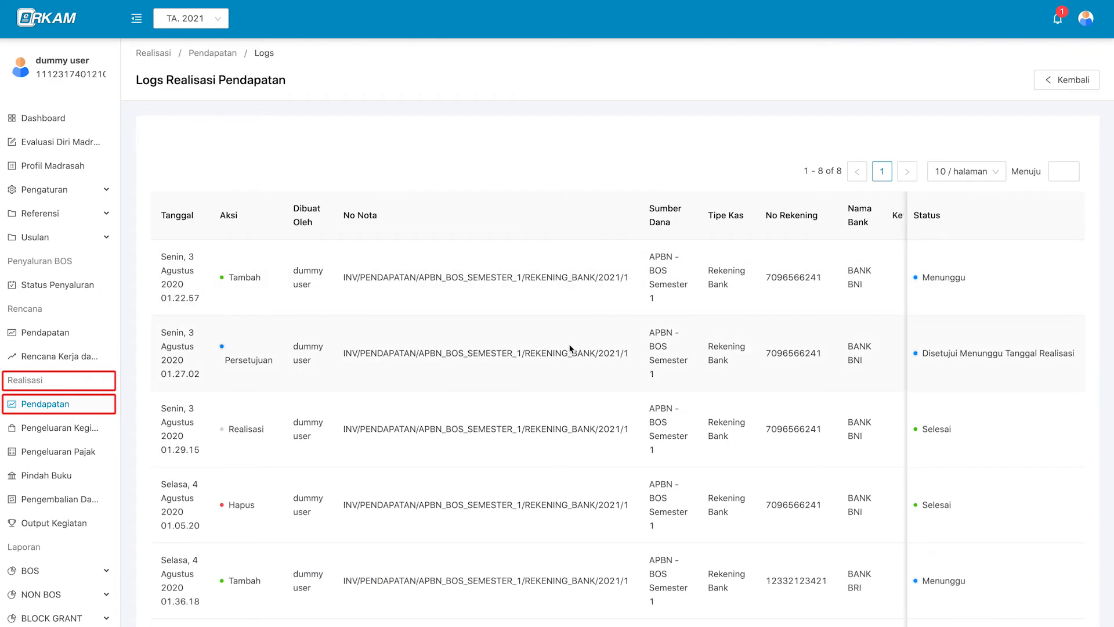
scroll(570, 348, "down", 2)
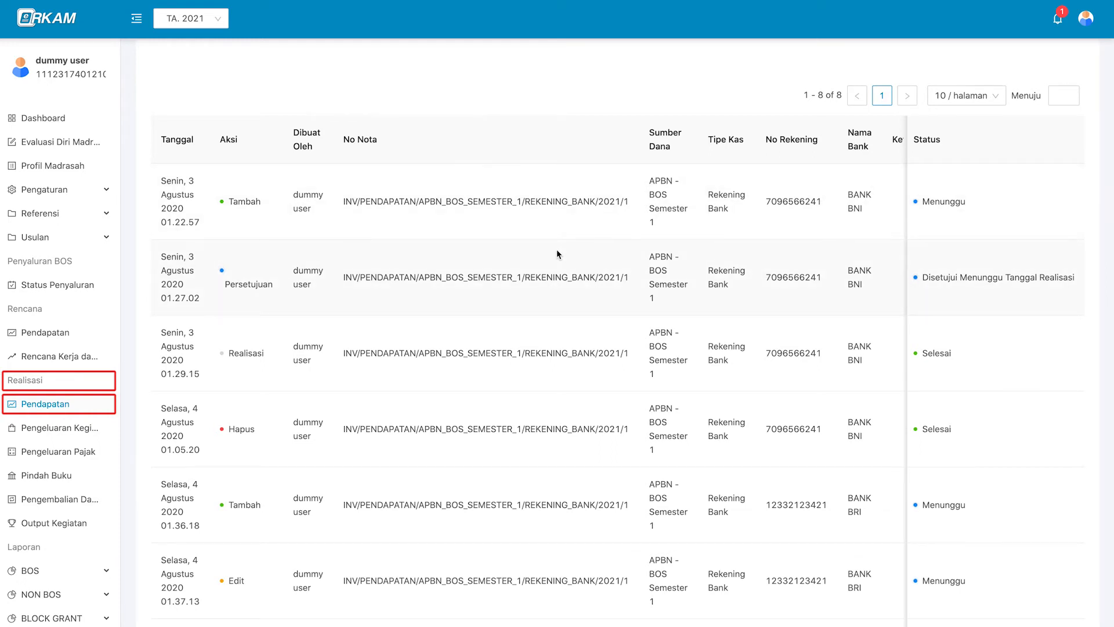
scroll(566, 251, "up", 2)
left_click(1074, 81)
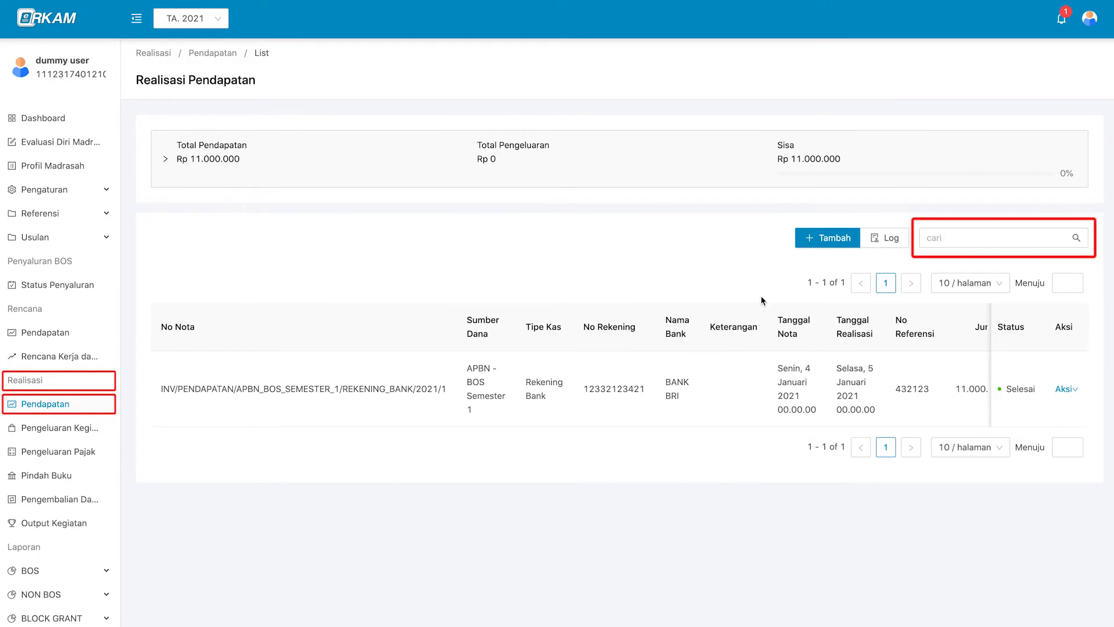
left_click(944, 239)
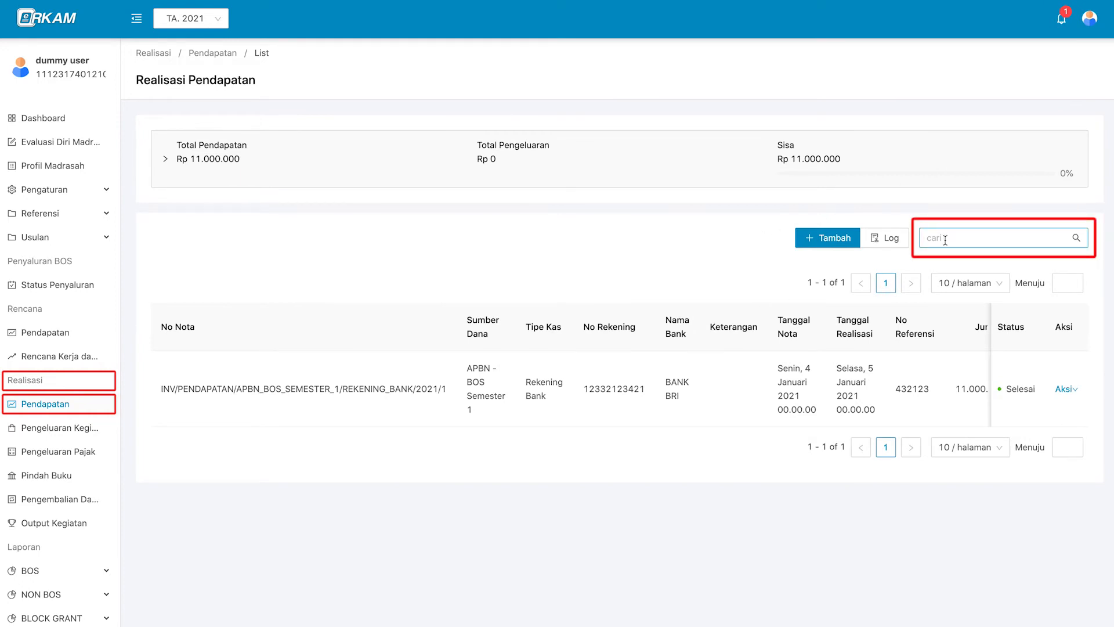
left_click(944, 239)
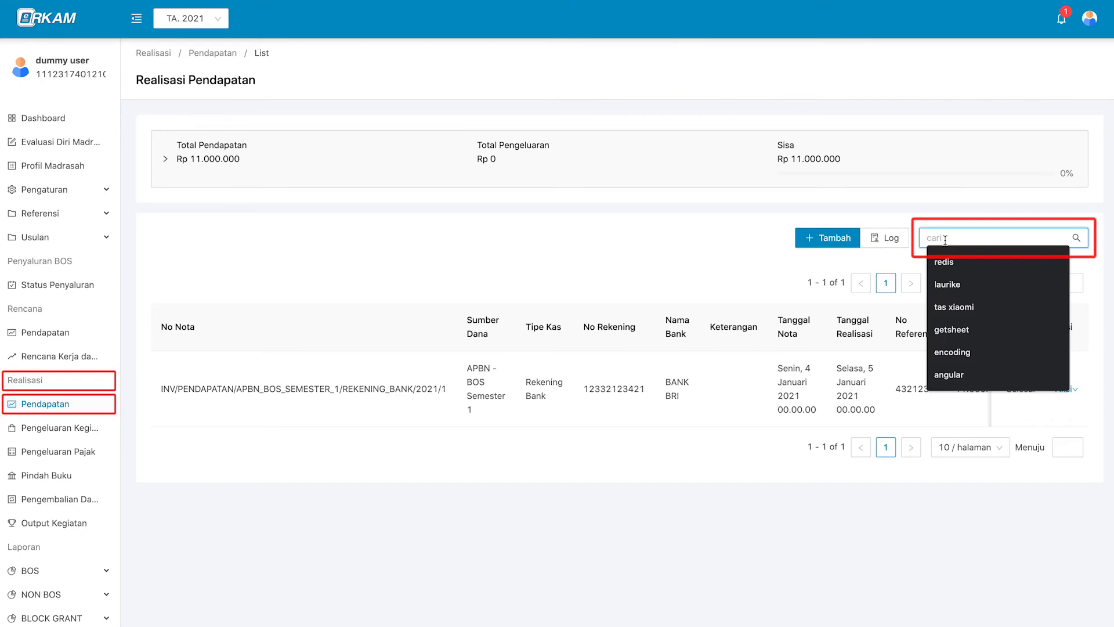
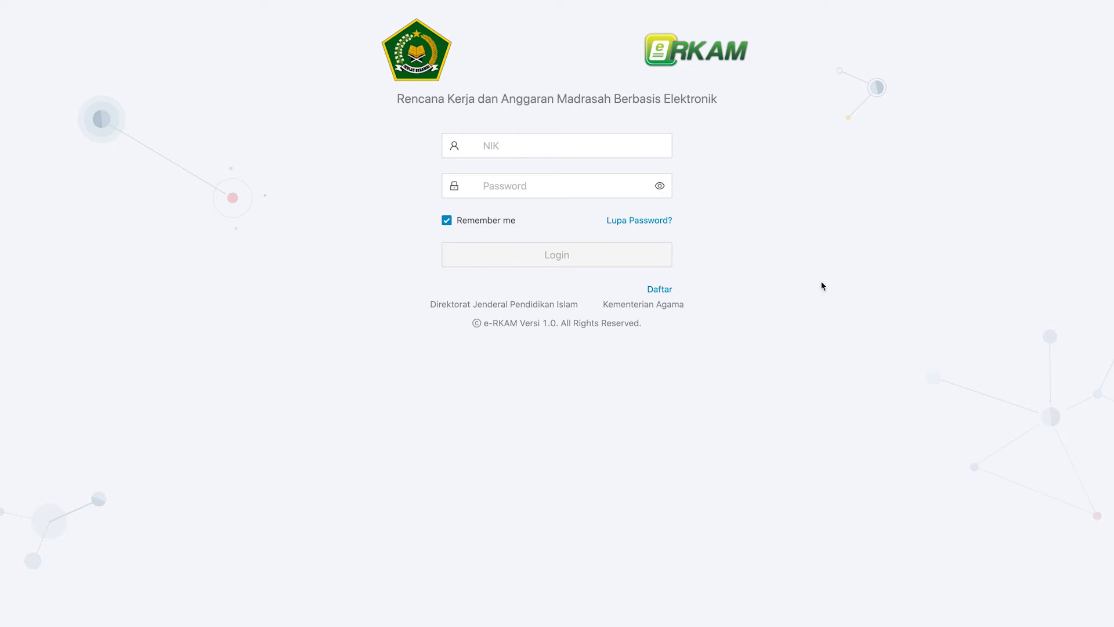
Sign in with the saved NIK and password and start a new Realisasi Pengeluaran Kegiatan entry.
left_click(605, 147)
key("super+v")
key("Tab")
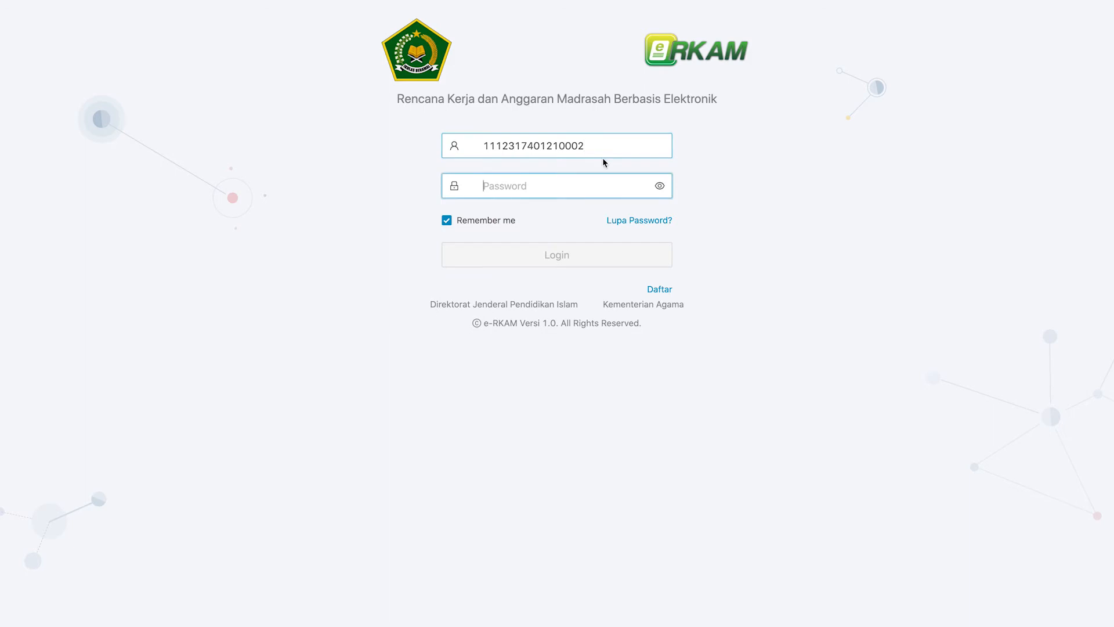
key("super+v")
left_click(581, 253)
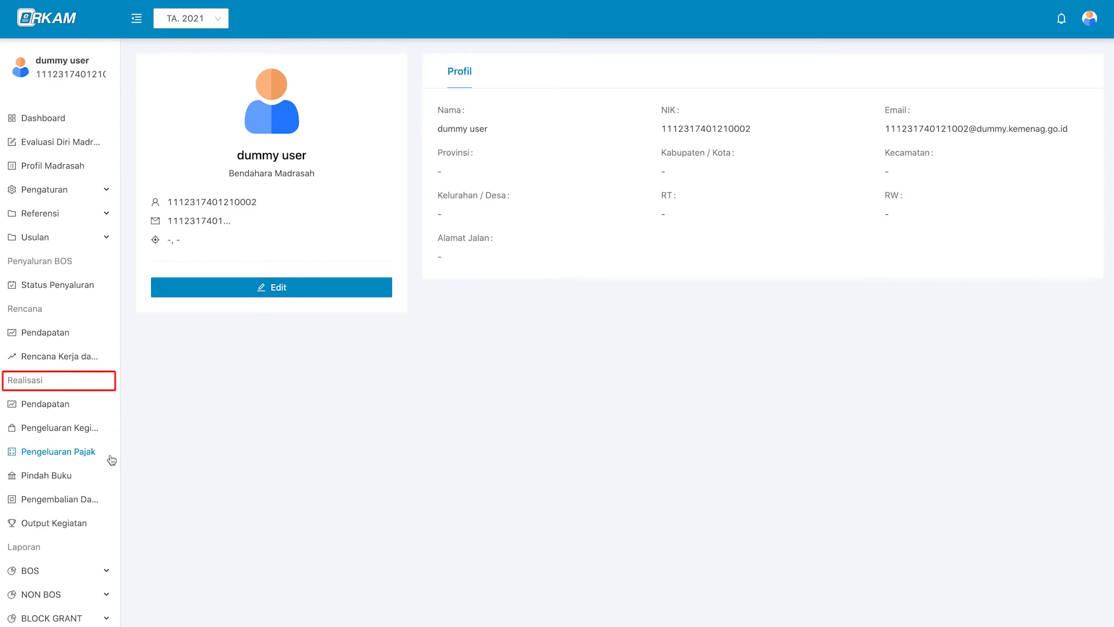
left_click(90, 431)
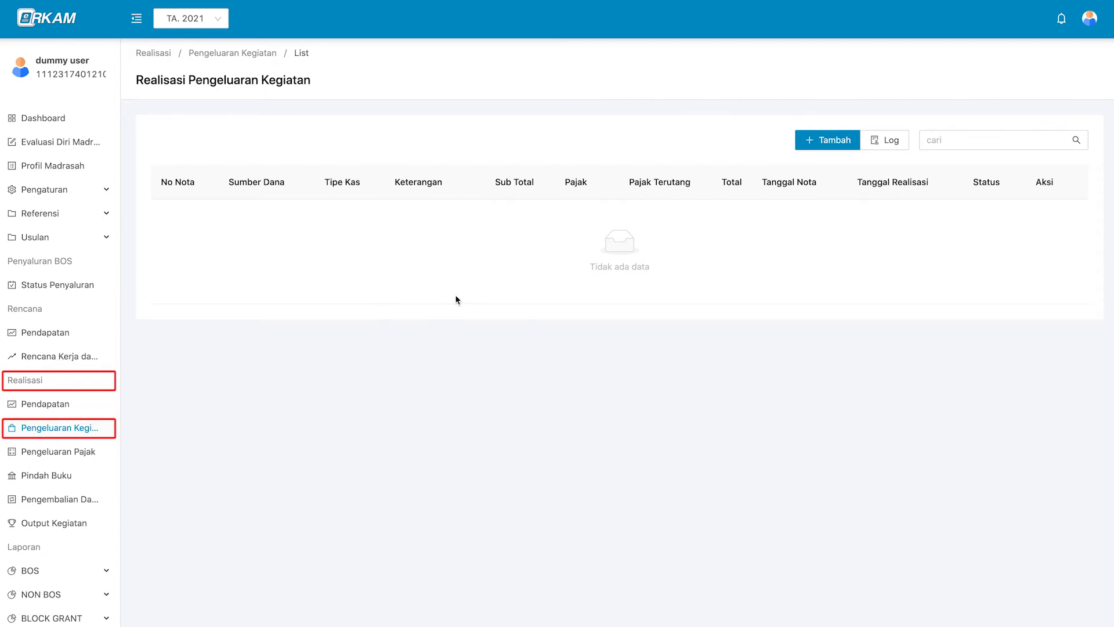
left_click(839, 141)
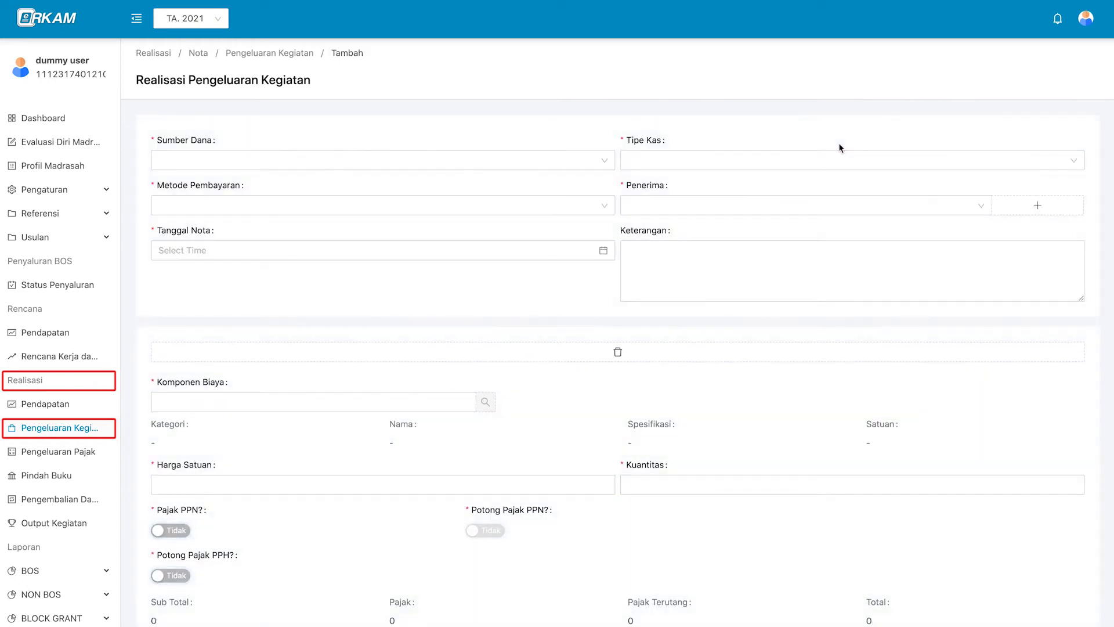
Set Sumber Dana to APBN - BOS Semester 1 and Tipe Kas to Rekening Bank.
left_click(569, 166)
left_click(581, 181)
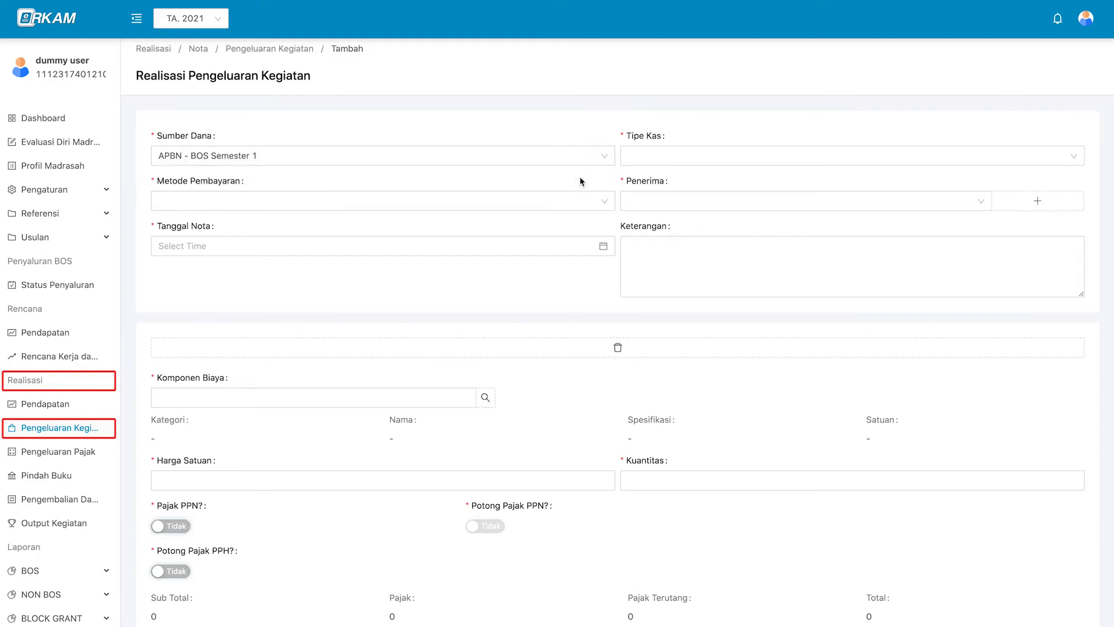
left_click(663, 156)
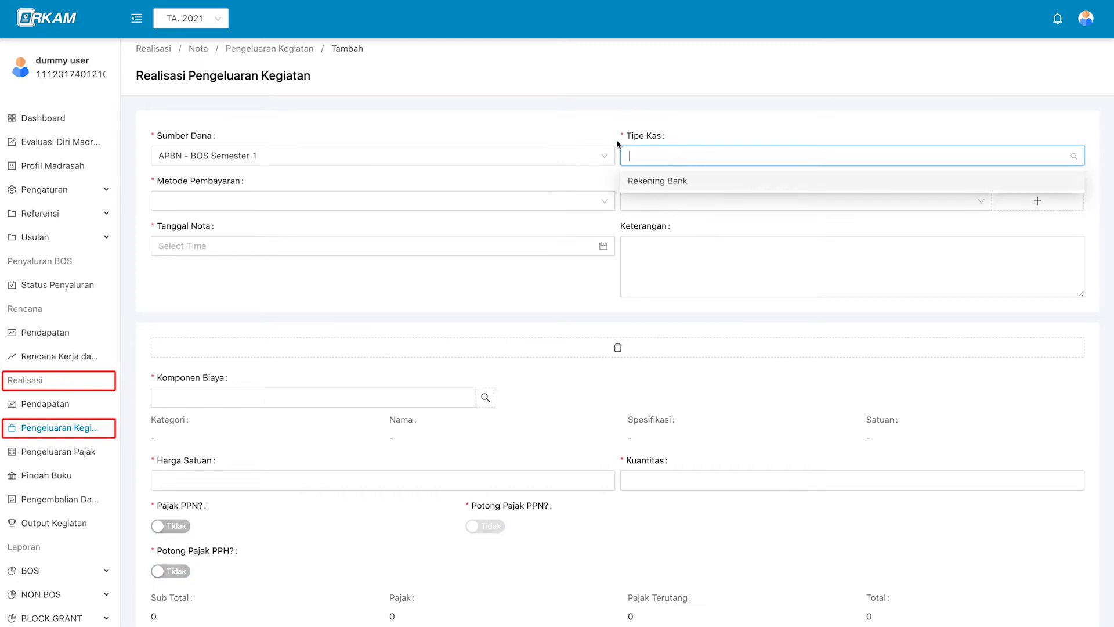
left_click(701, 182)
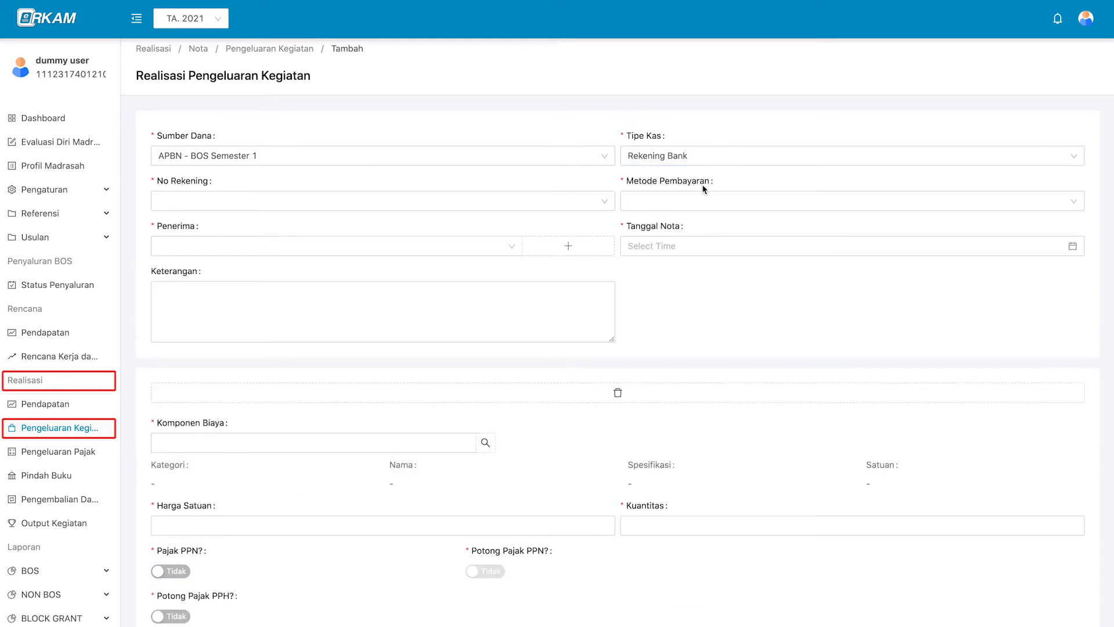
Select the school's BRI account as No Rekening and Transfer as Metode Pembayaran.
left_click(520, 205)
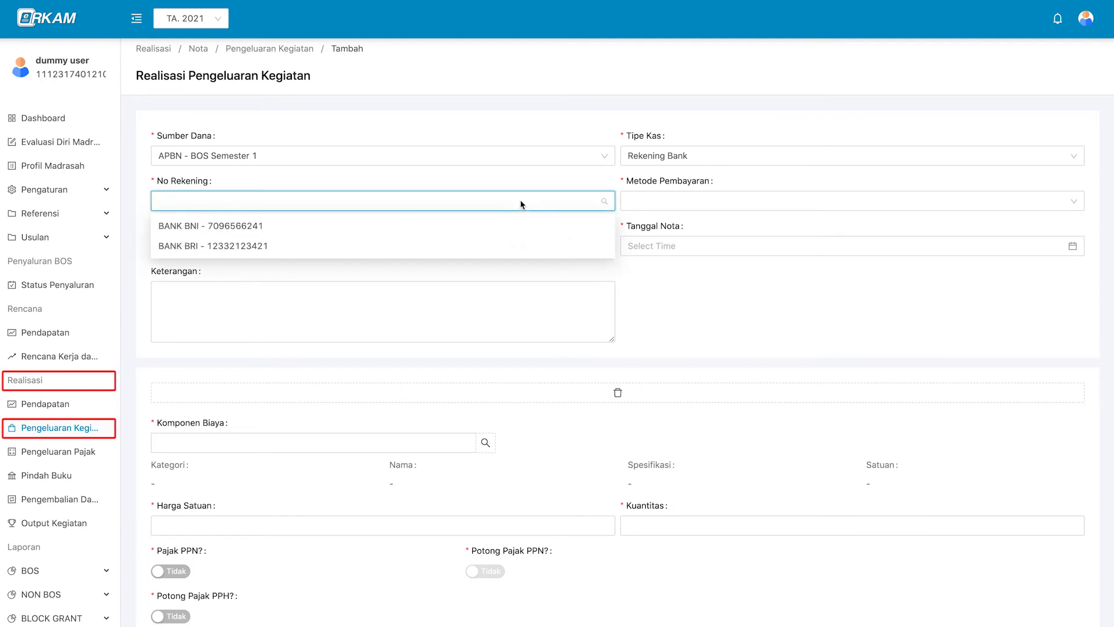
left_click(519, 232)
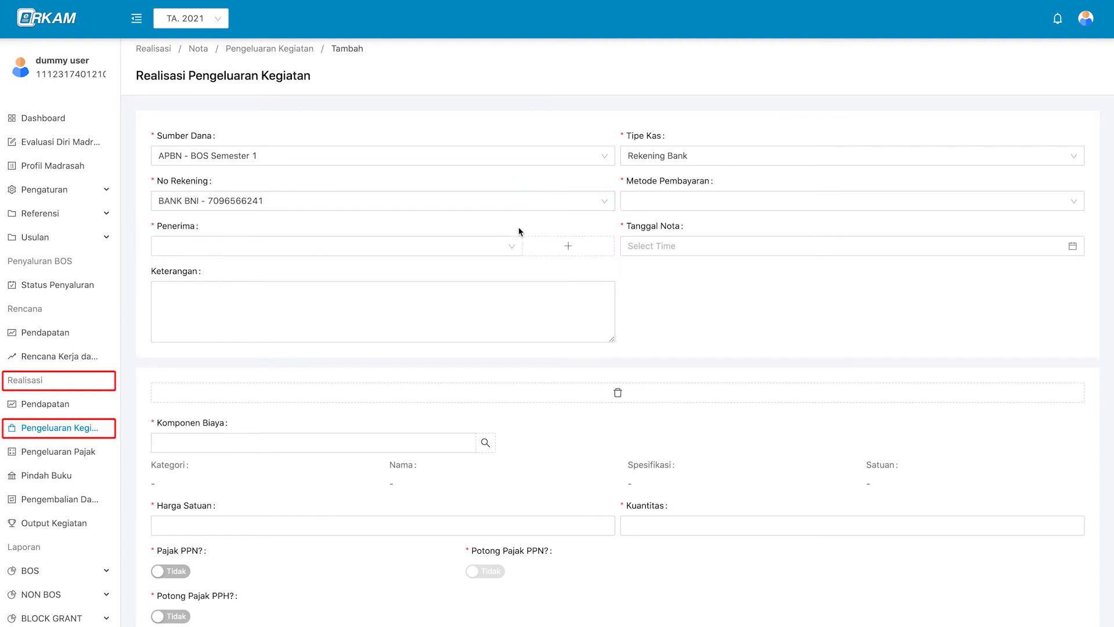
scroll(512, 245, "down", 3)
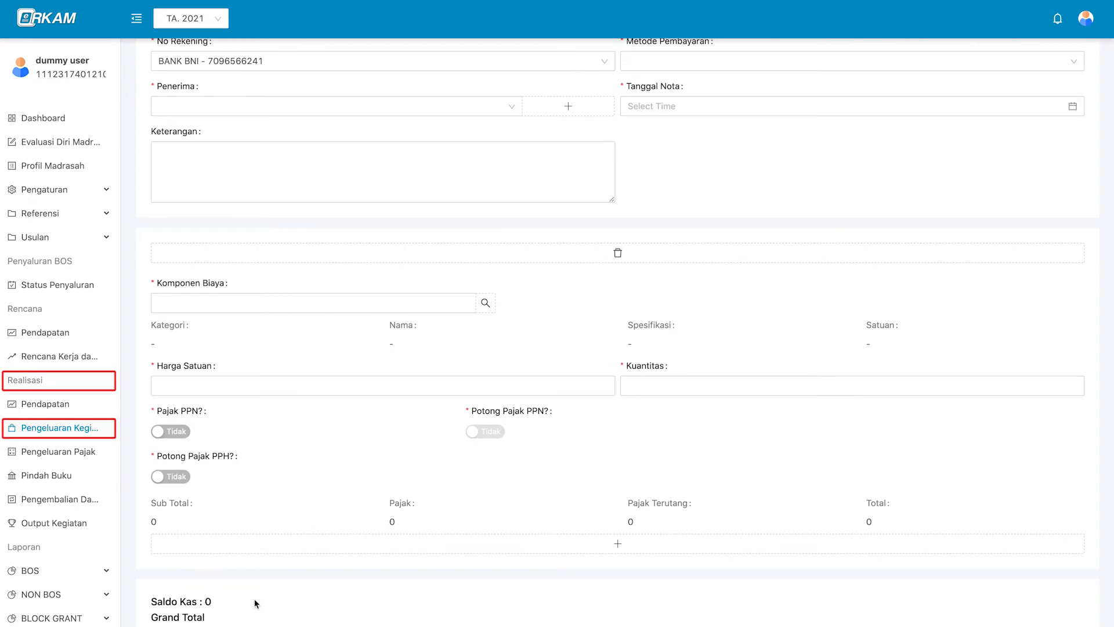
scroll(225, 604, "down", 3)
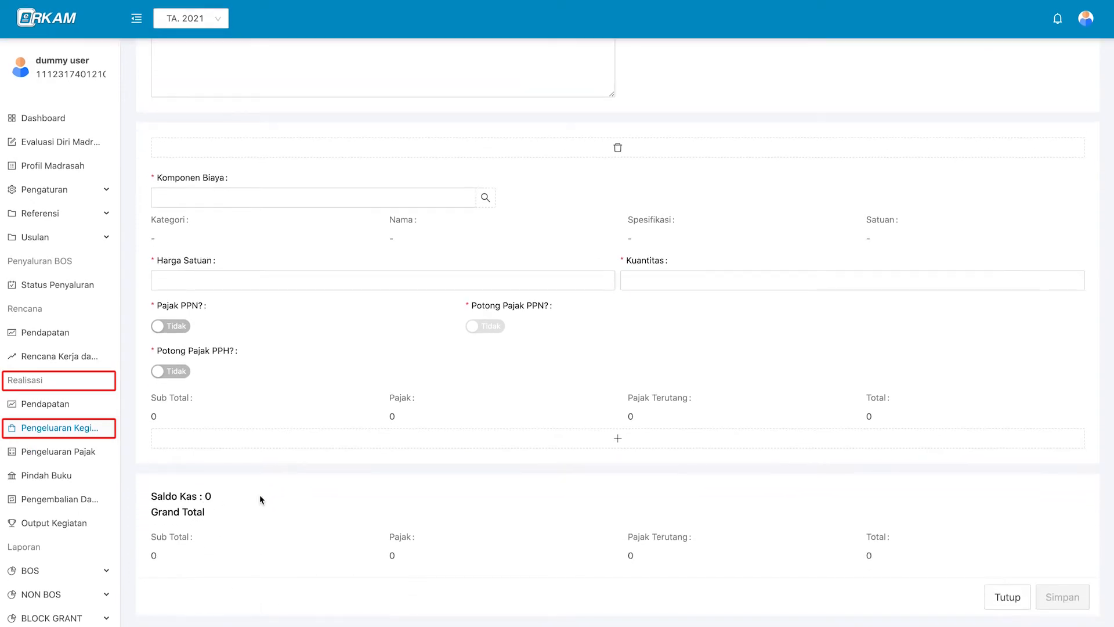
scroll(259, 495, "up", 5)
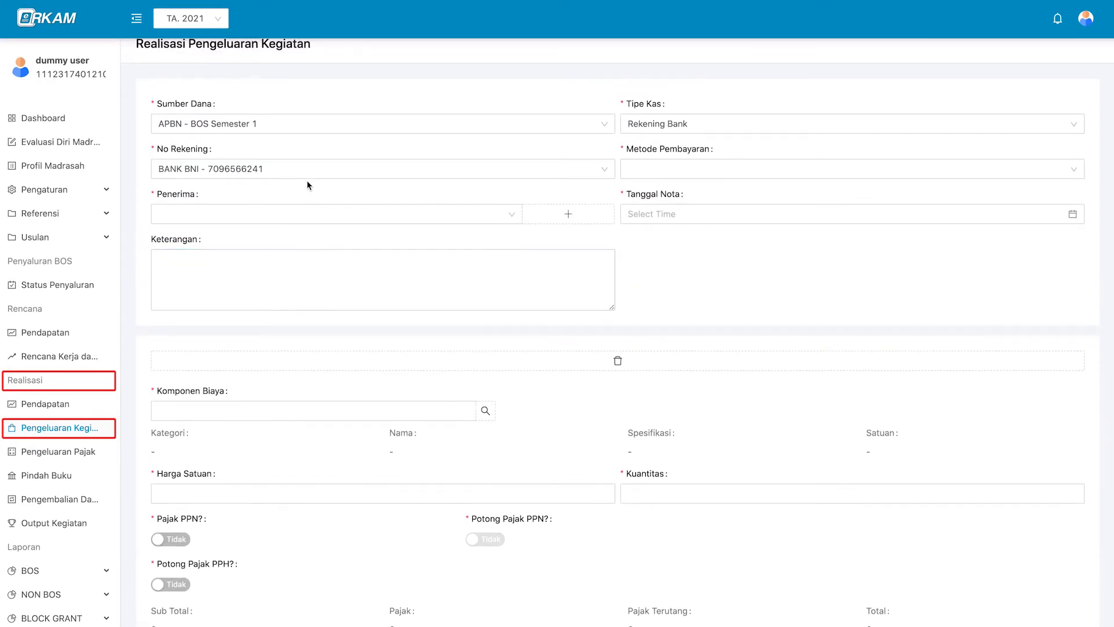
scroll(691, 209, "up", 1)
left_click(692, 206)
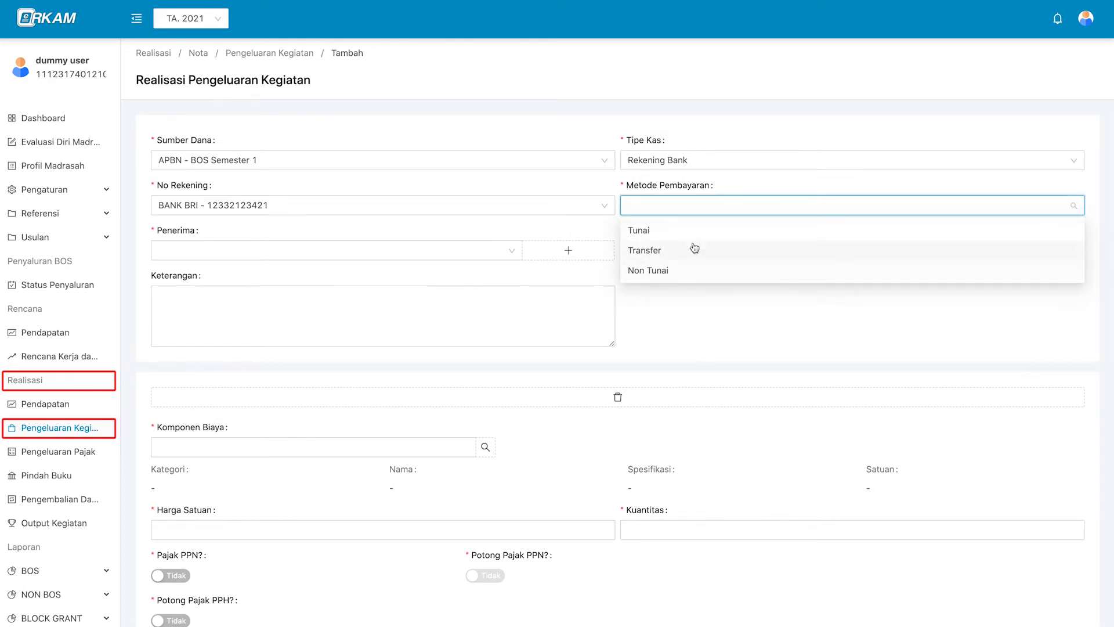
left_click(655, 250)
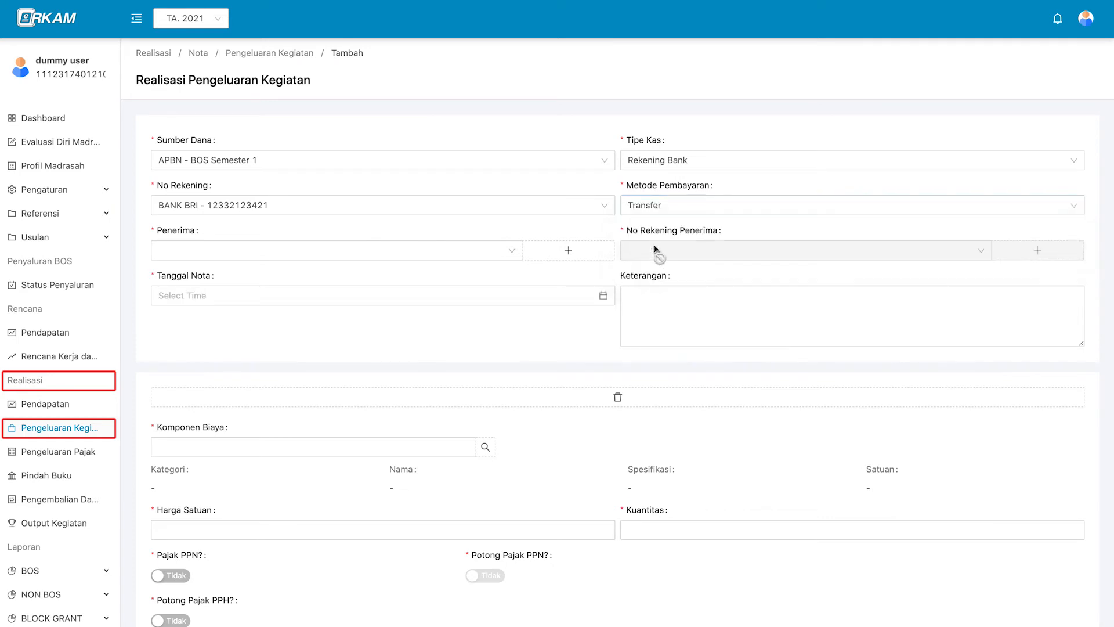
Check the Penerima list and close it without choosing a recipient.
left_click(496, 254)
left_click(496, 254)
left_click(496, 254)
left_click(598, 257)
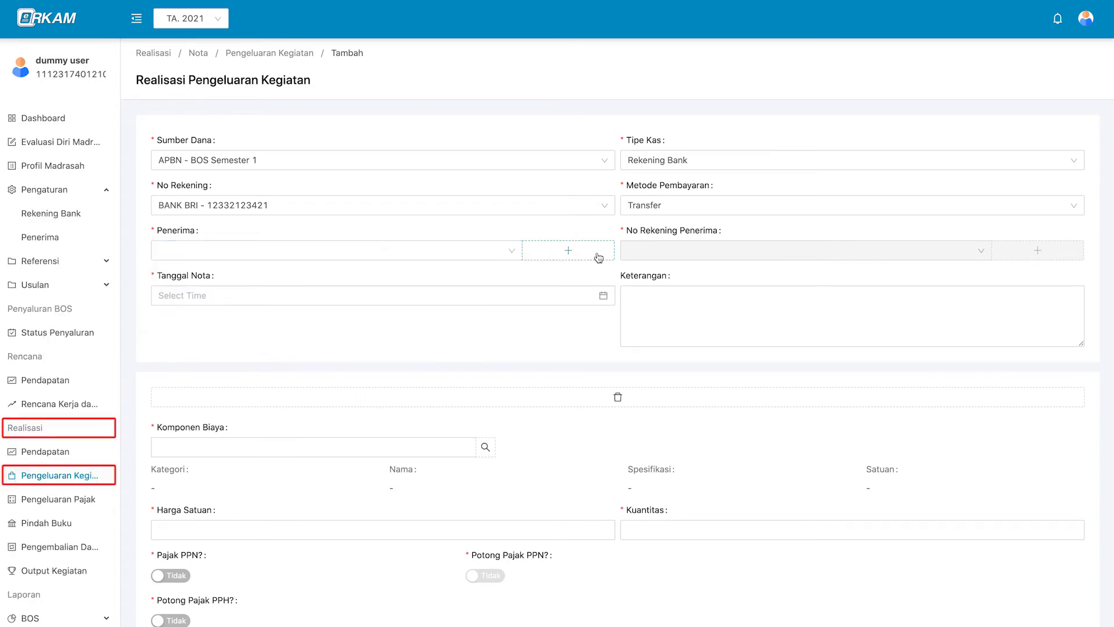
Add an Individu recipient with the person's name, e-mail address and NPWP tax number.
left_click(598, 257)
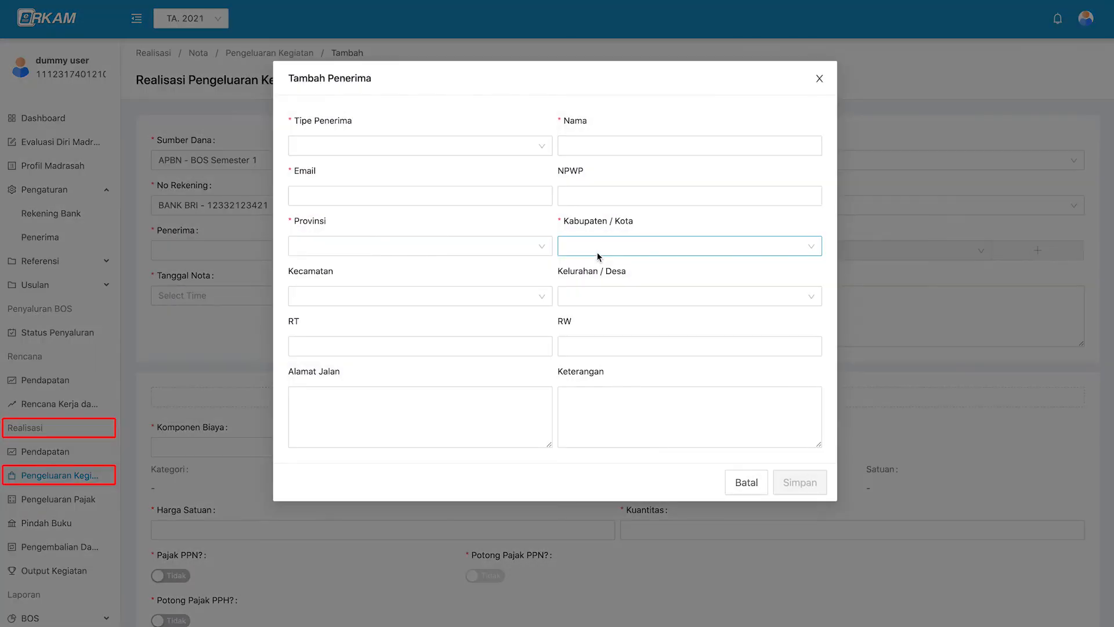
left_click(520, 145)
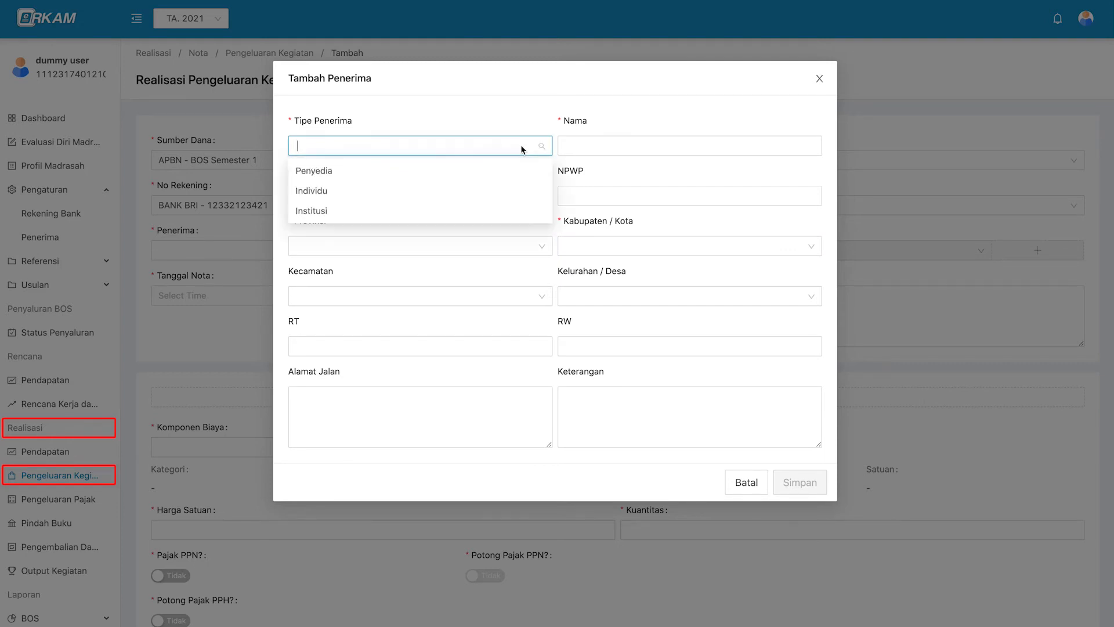
left_click(513, 189)
left_click(595, 145)
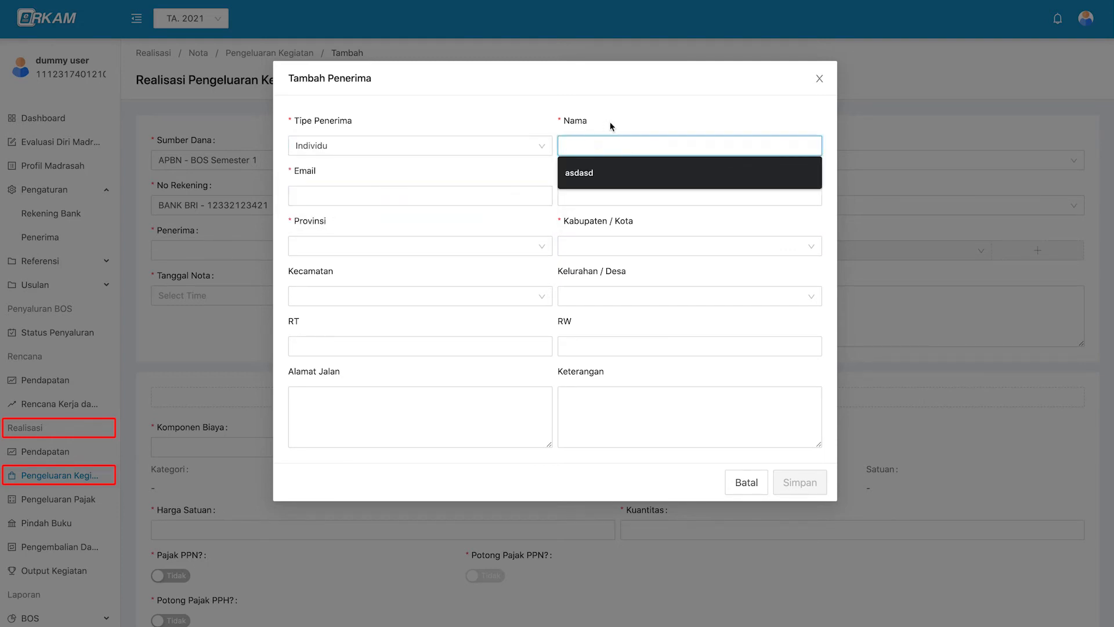
type("d")
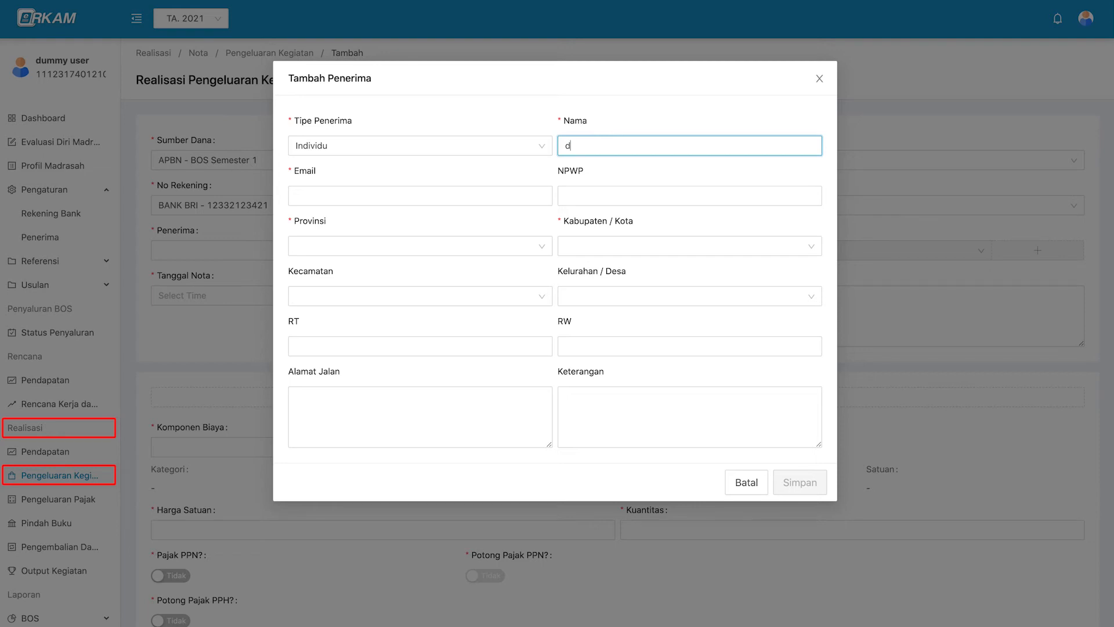
type("oni")
left_click(497, 195)
key("Tab")
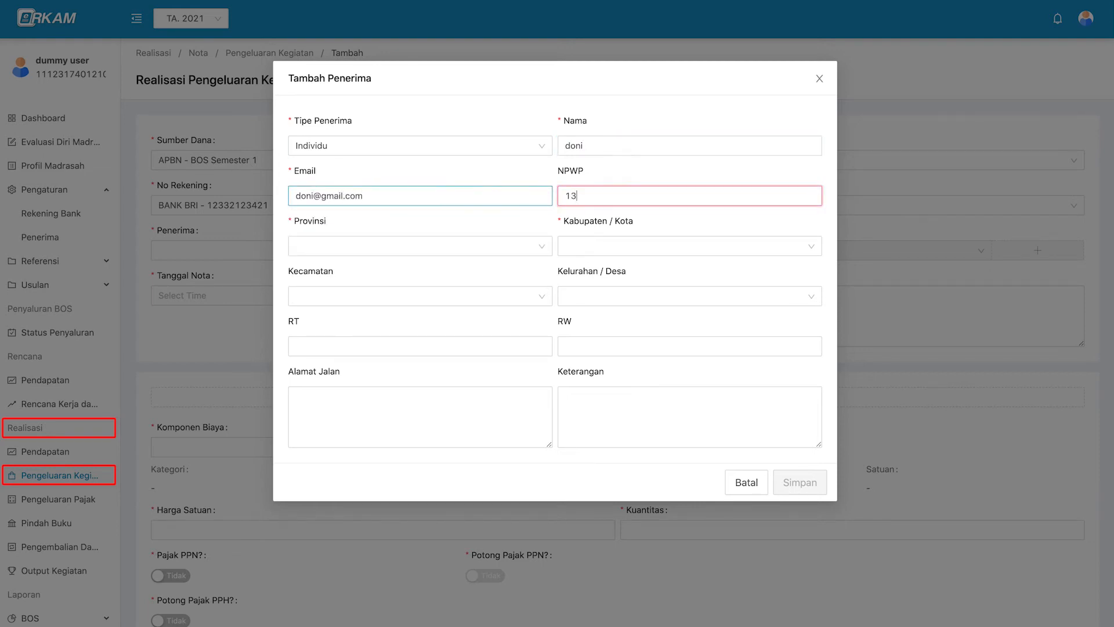
Give the recipient a DKI Jakarta, Kota Jakarta Selatan, Tebet, Tebet Barat address with RT, RW and street, and save.
left_click(427, 244)
type("ja")
left_click(323, 288)
left_click(578, 246)
left_click(580, 350)
left_click(492, 296)
left_click(493, 343)
left_click(619, 304)
left_click(609, 341)
left_click(480, 346)
type("1")
key("Tab")
type("3")
left_click(494, 412)
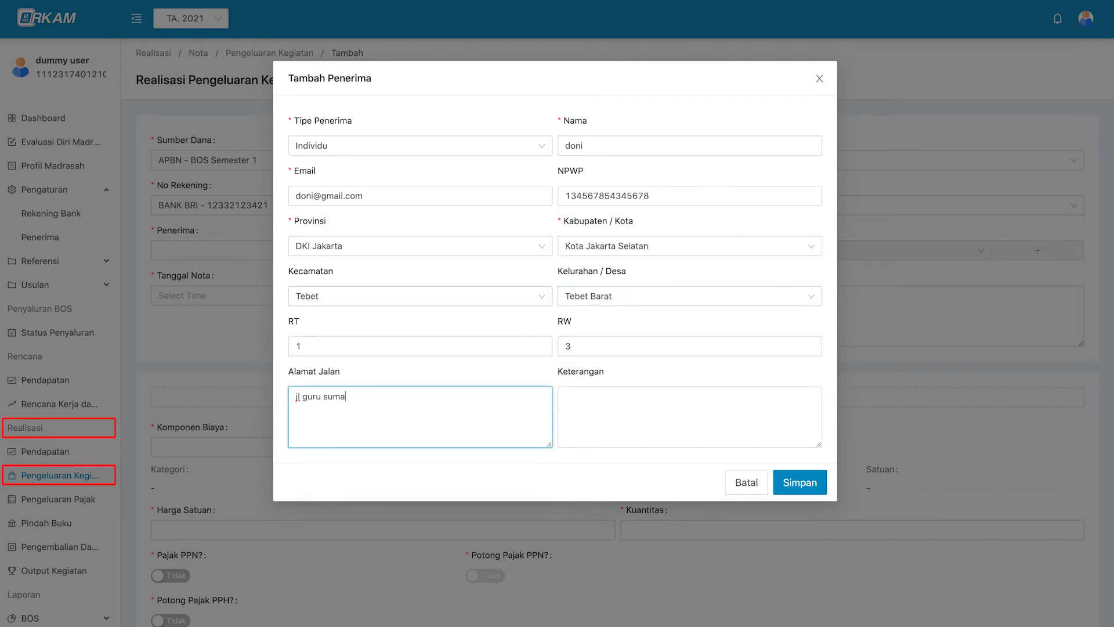
left_click(801, 485)
left_click(484, 252)
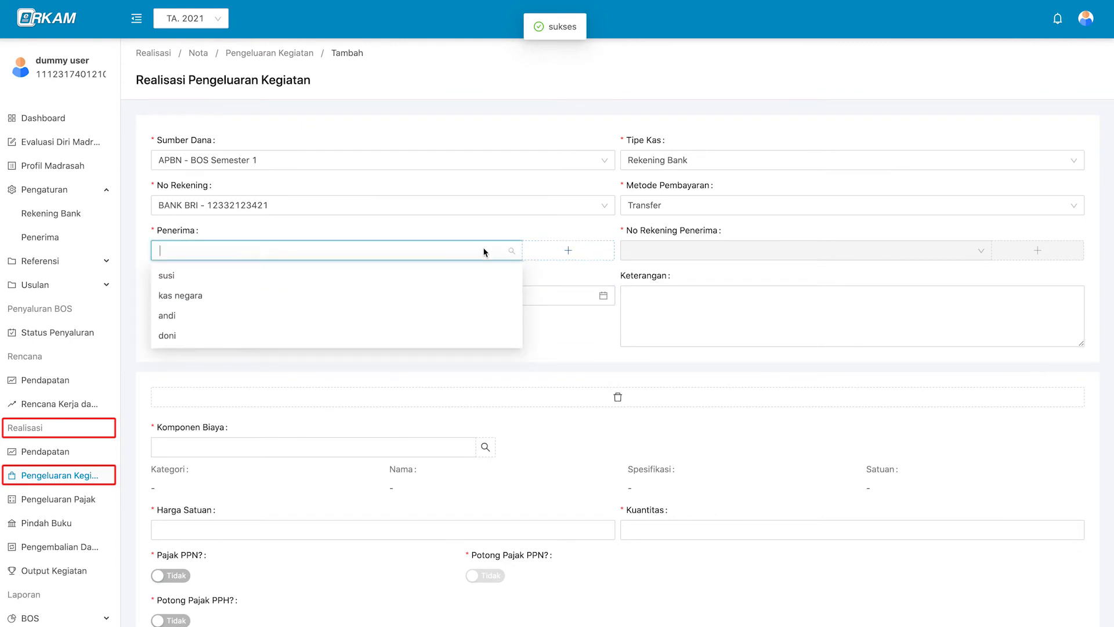
Select the new recipient and add a BANK BRI account with their account number.
left_click(481, 335)
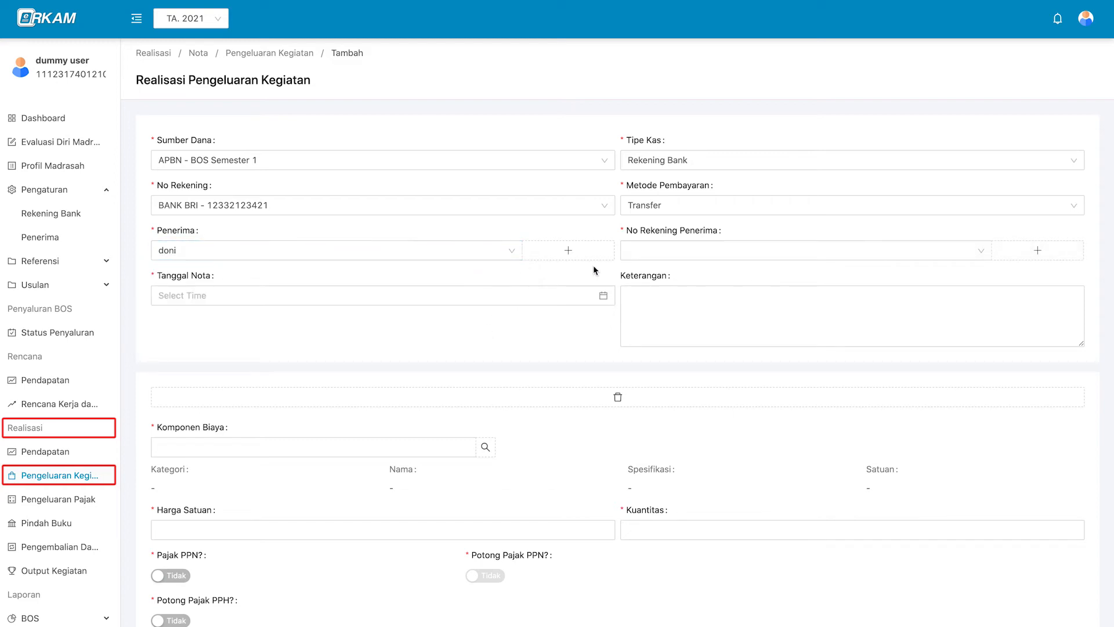
left_click(686, 250)
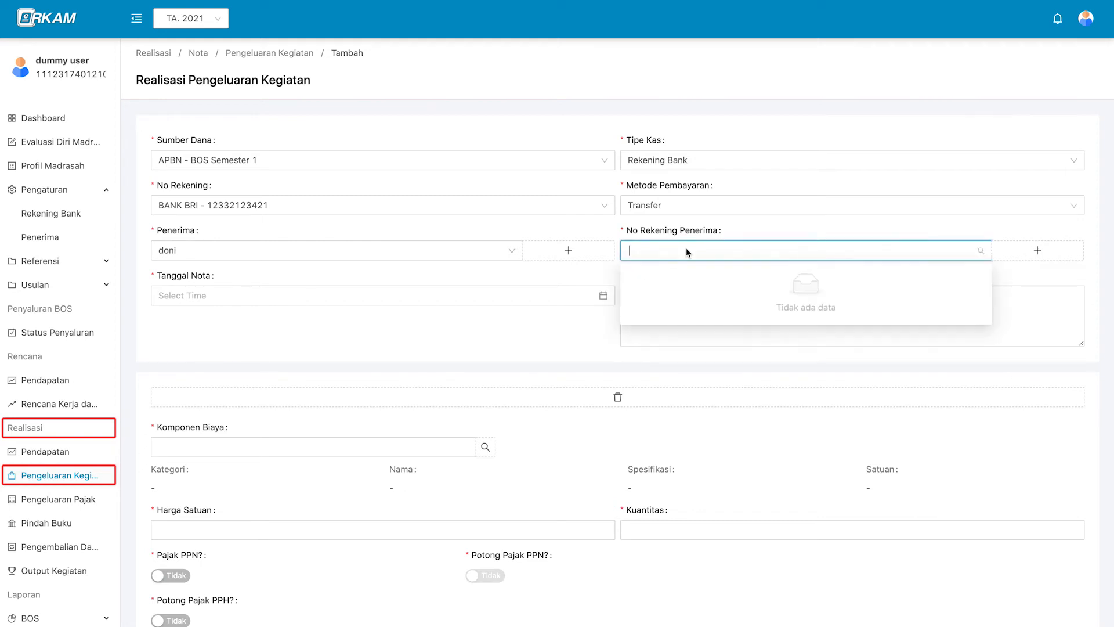
left_click(1033, 252)
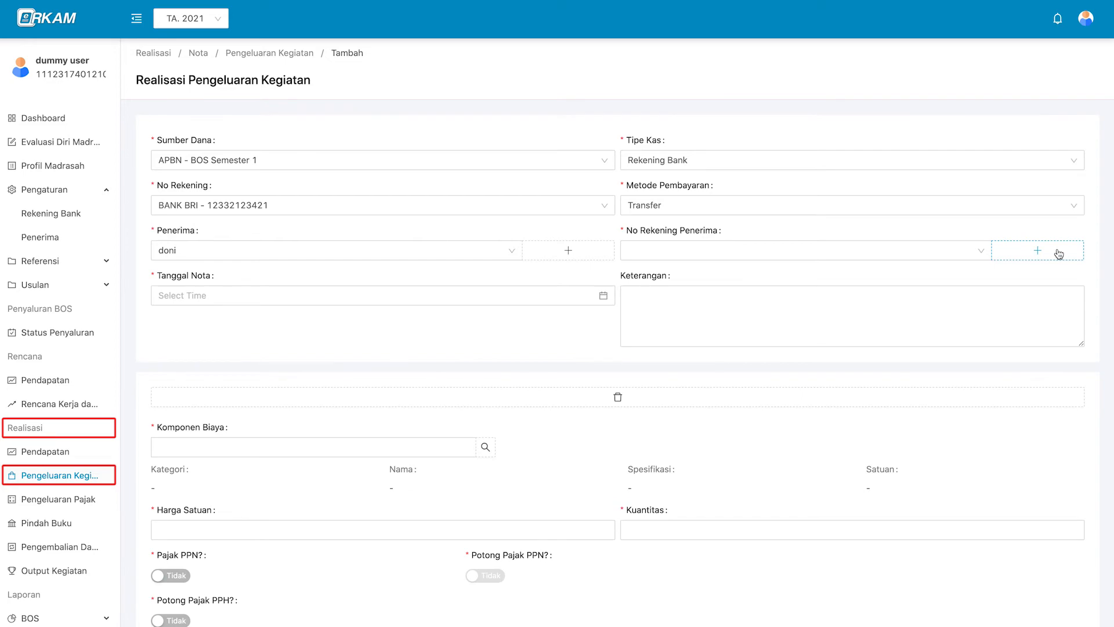
left_click(1059, 254)
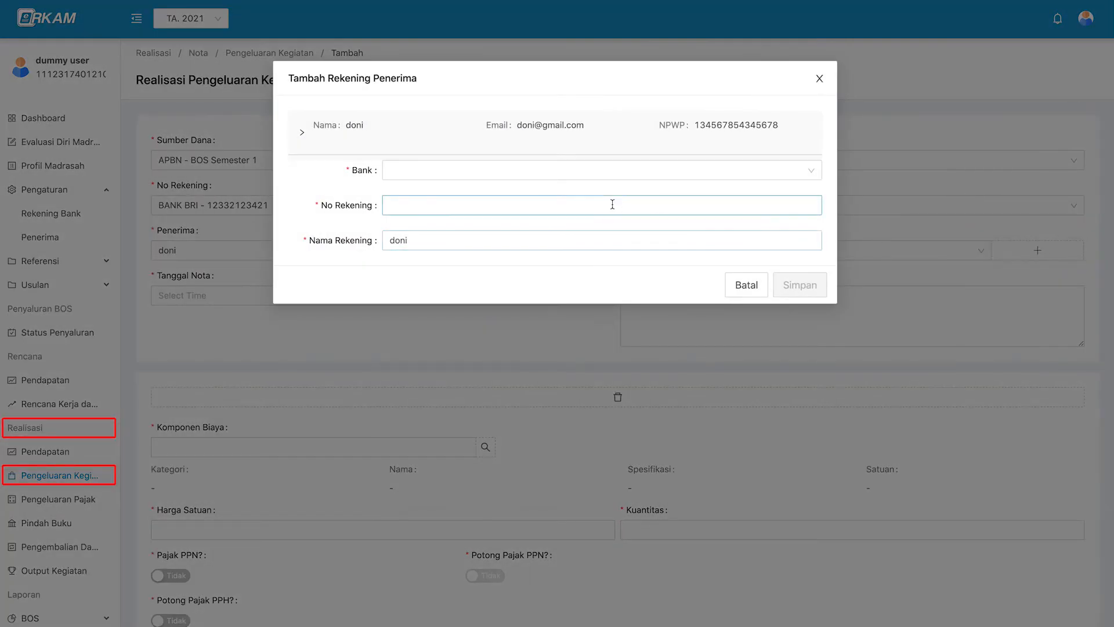
left_click(626, 171)
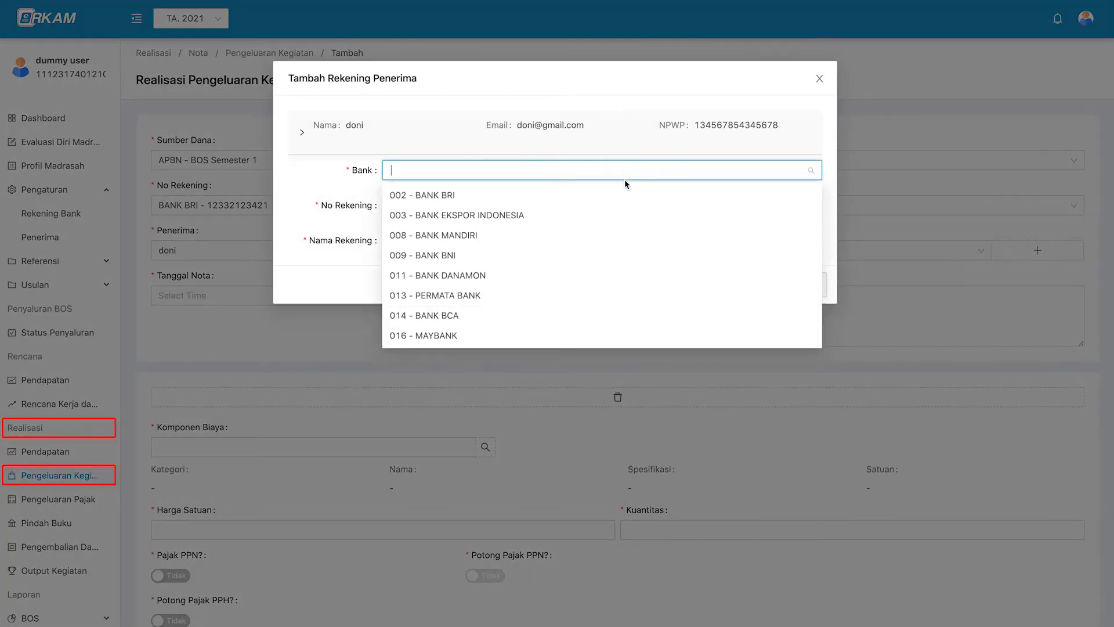
scroll(625, 273, "down", 3)
scroll(624, 273, "up", 4)
left_click(551, 188)
left_click(520, 200)
left_click(476, 239)
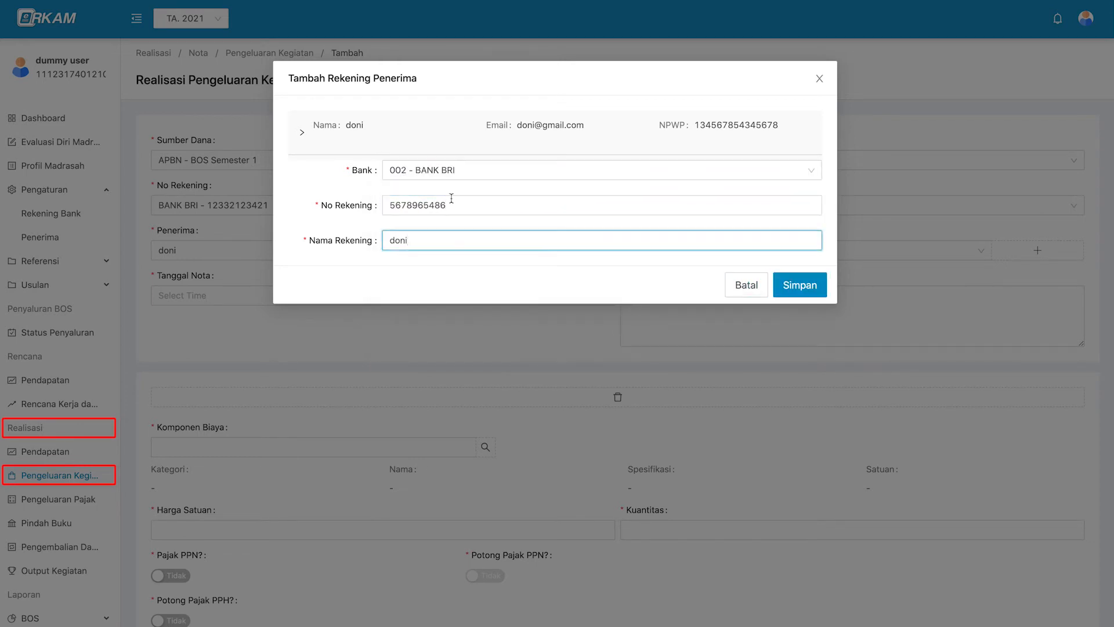
left_click(815, 290)
Use the new BANK BRI account as receiving account and date the note 8 January 2021.
left_click(702, 251)
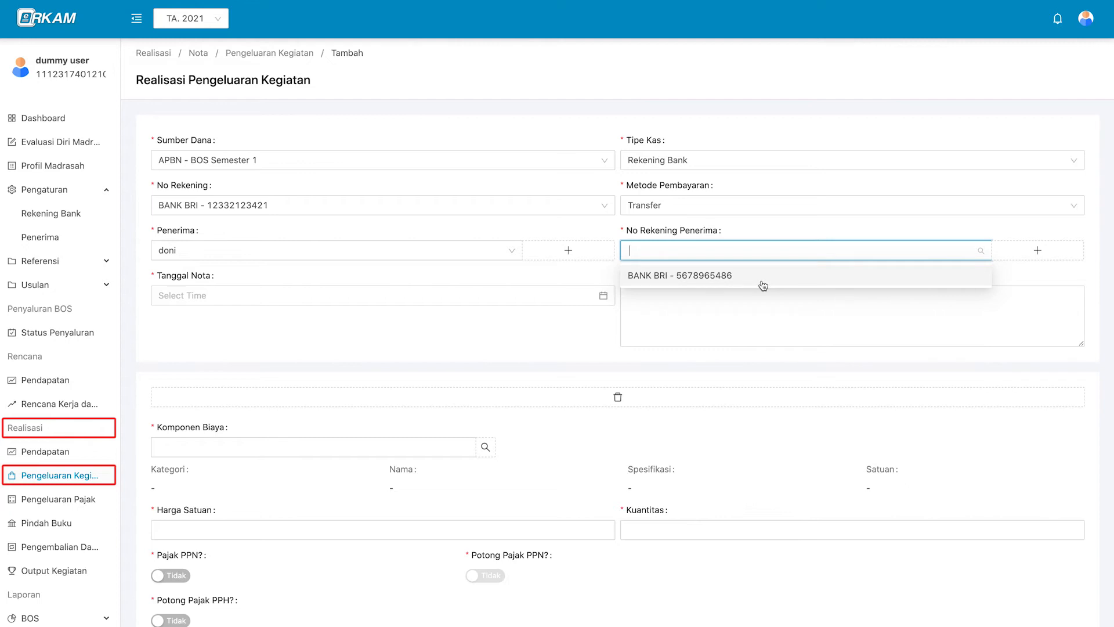
left_click(763, 284)
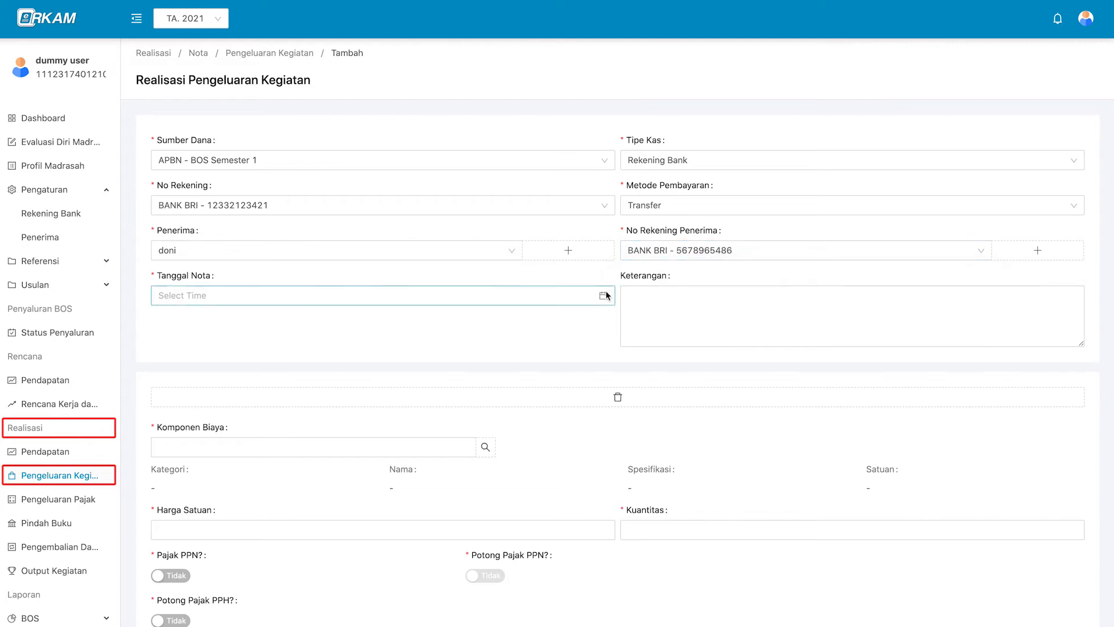
left_click(515, 291)
left_click(351, 315)
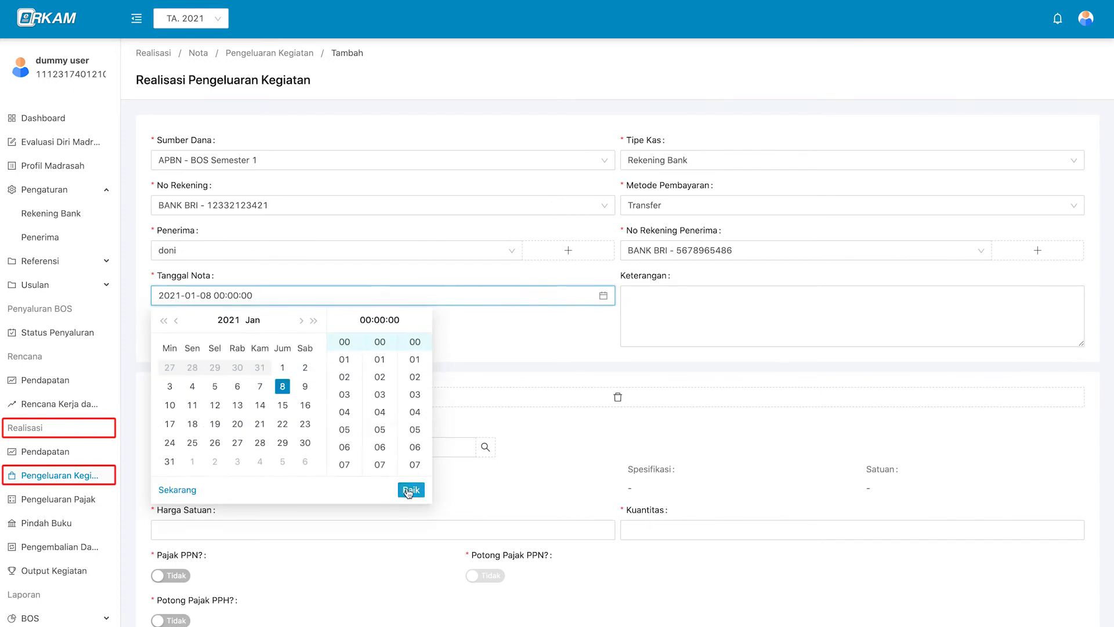
left_click(411, 489)
scroll(615, 355, "down", 2)
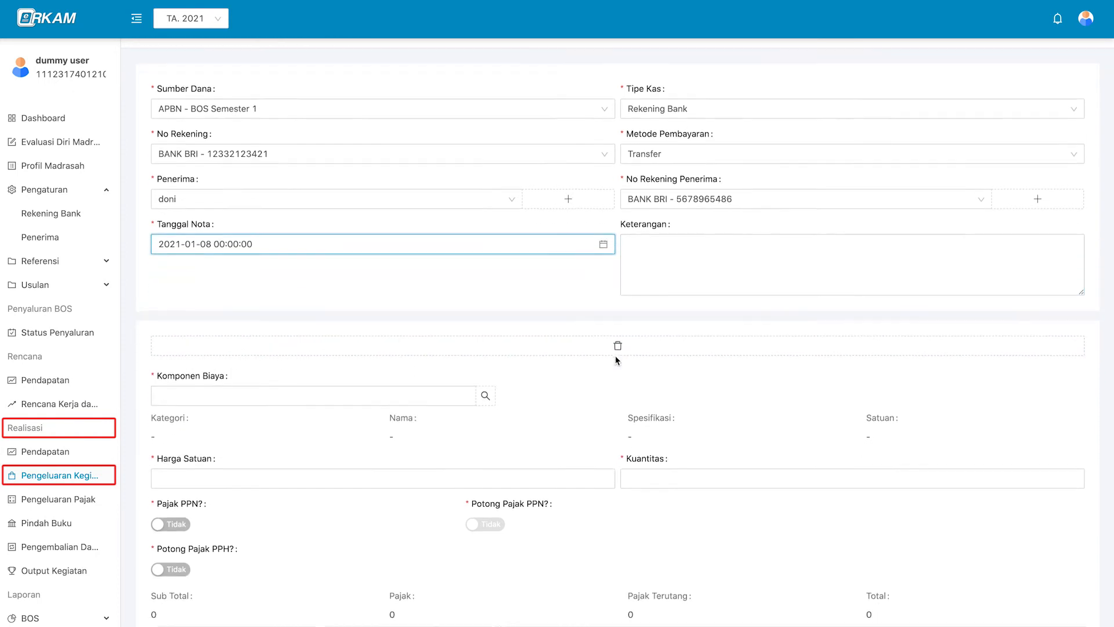
scroll(589, 327, "down", 3)
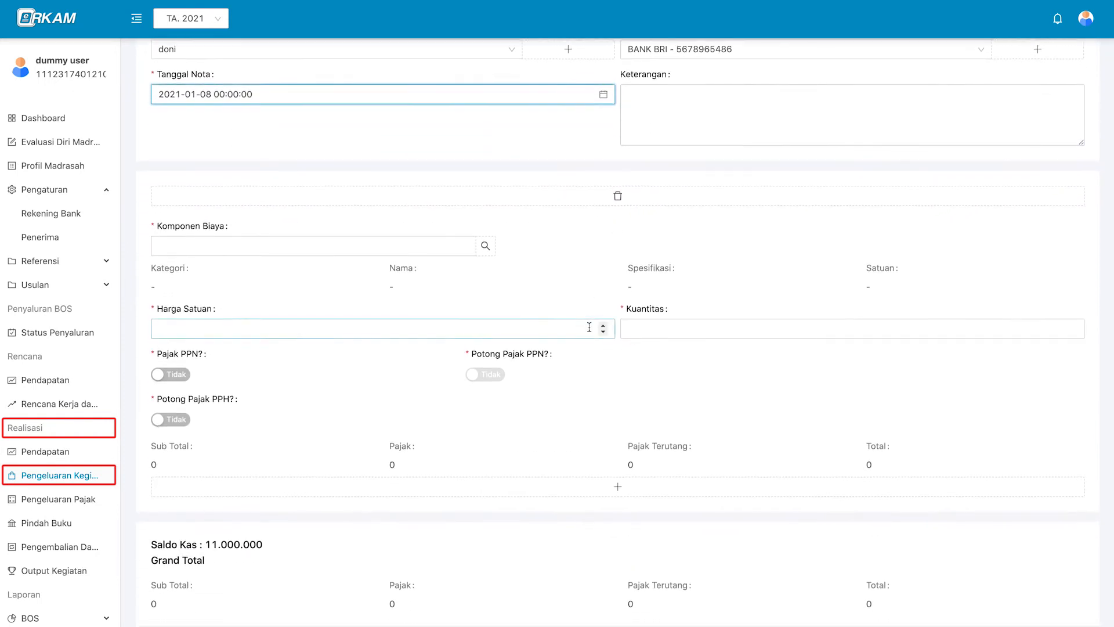
scroll(589, 327, "up", 1)
left_click(485, 248)
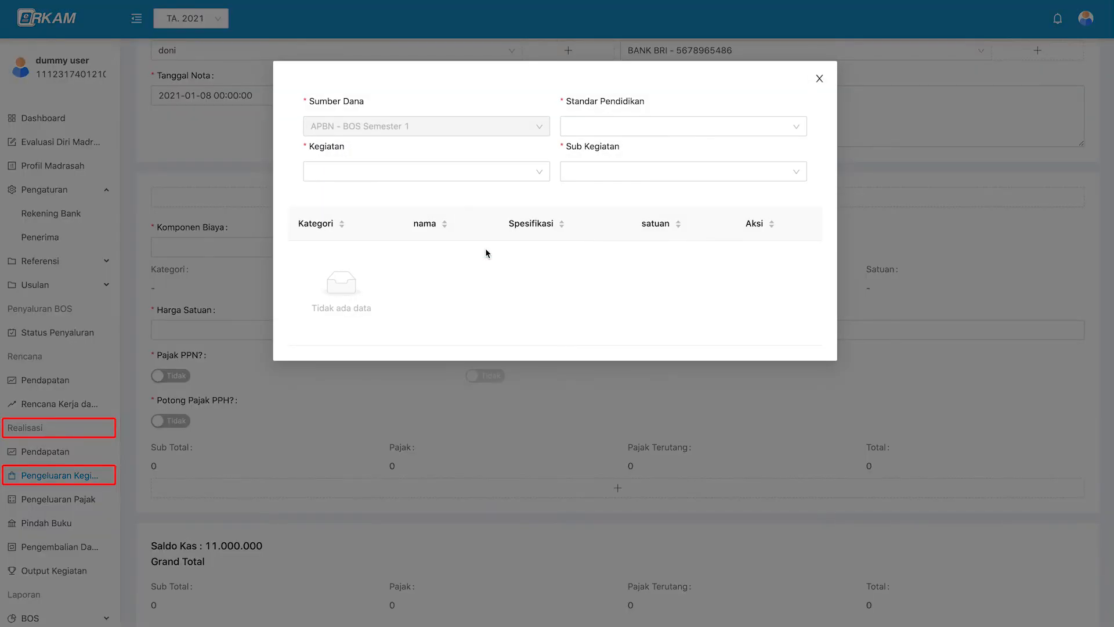
Pick Kertas HVS A4, 70 gram under PENGEMBANGAN STANDAR ISI and its sub-activity as the cost component.
left_click(629, 128)
left_click(707, 151)
left_click(725, 134)
left_click(565, 150)
left_click(615, 172)
left_click(625, 190)
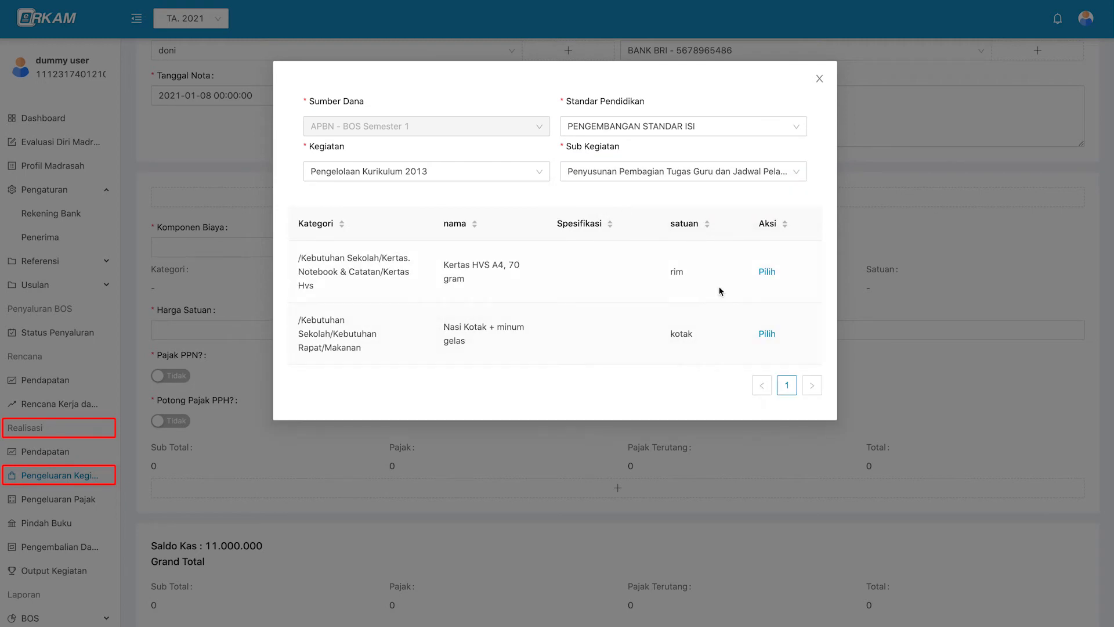
left_click(767, 272)
Enter a unit price of 45000 and quantity 4 for the paper.
scroll(572, 311, "down", 1)
left_click(548, 284)
type("45000")
left_click(755, 281)
type("4")
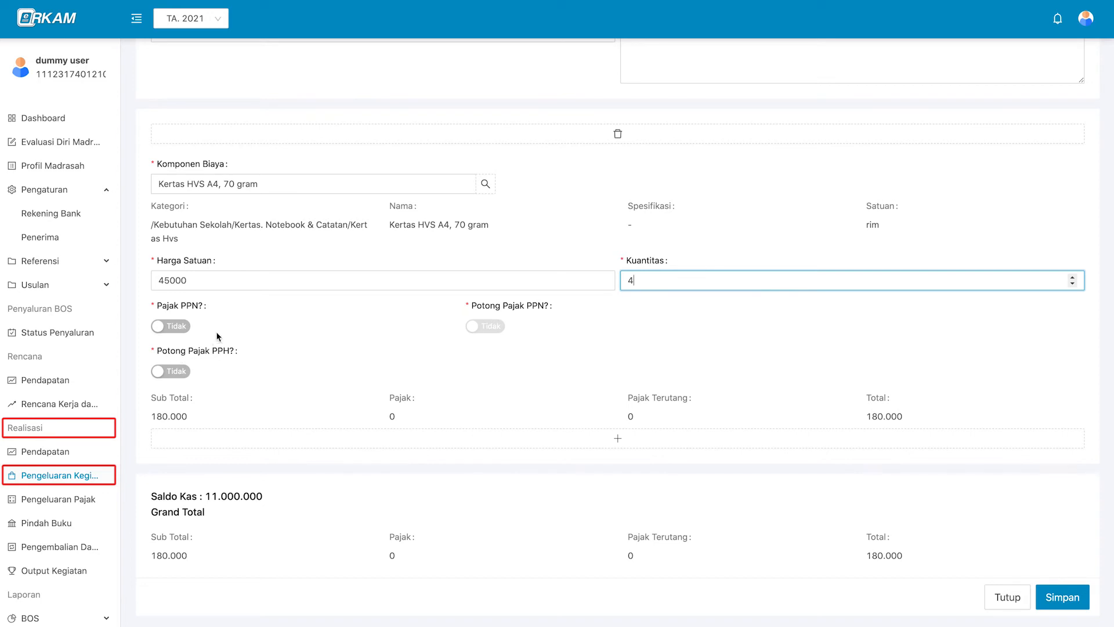
Set Pajak PPN and Potong Pajak PPN to Ya, leaving Potong Pajak PPH at Tidak.
left_click(171, 326)
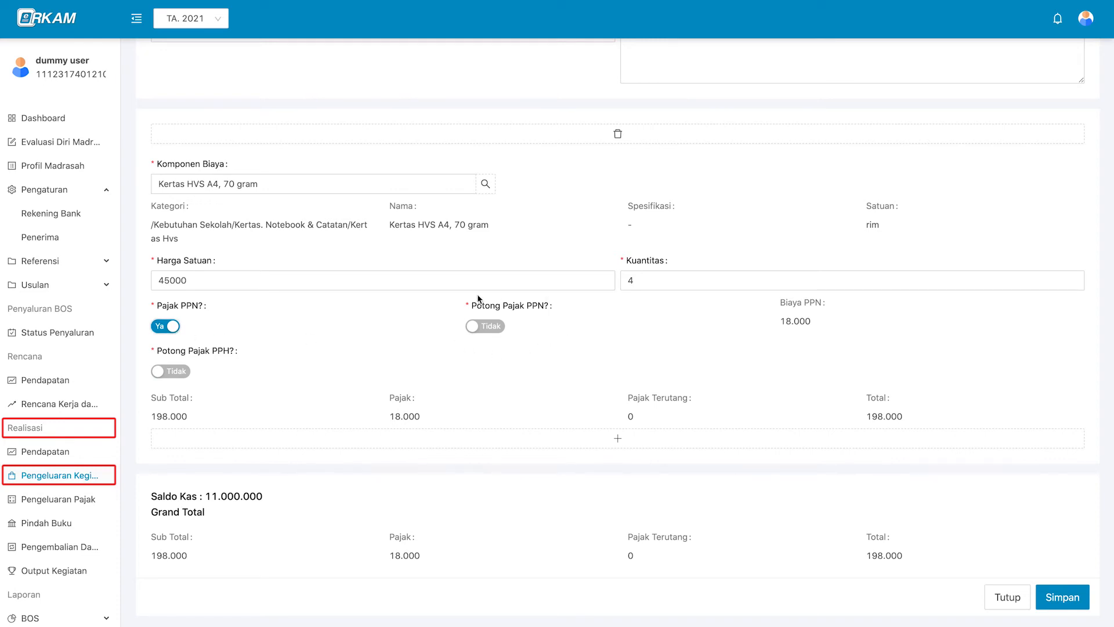
left_click(488, 327)
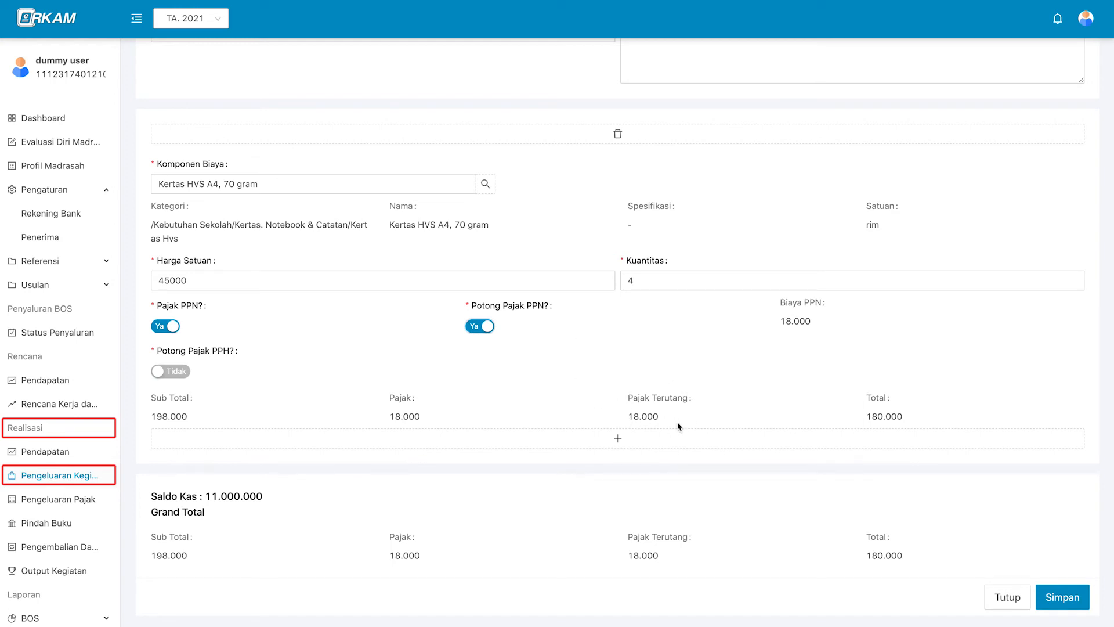
left_click(185, 373)
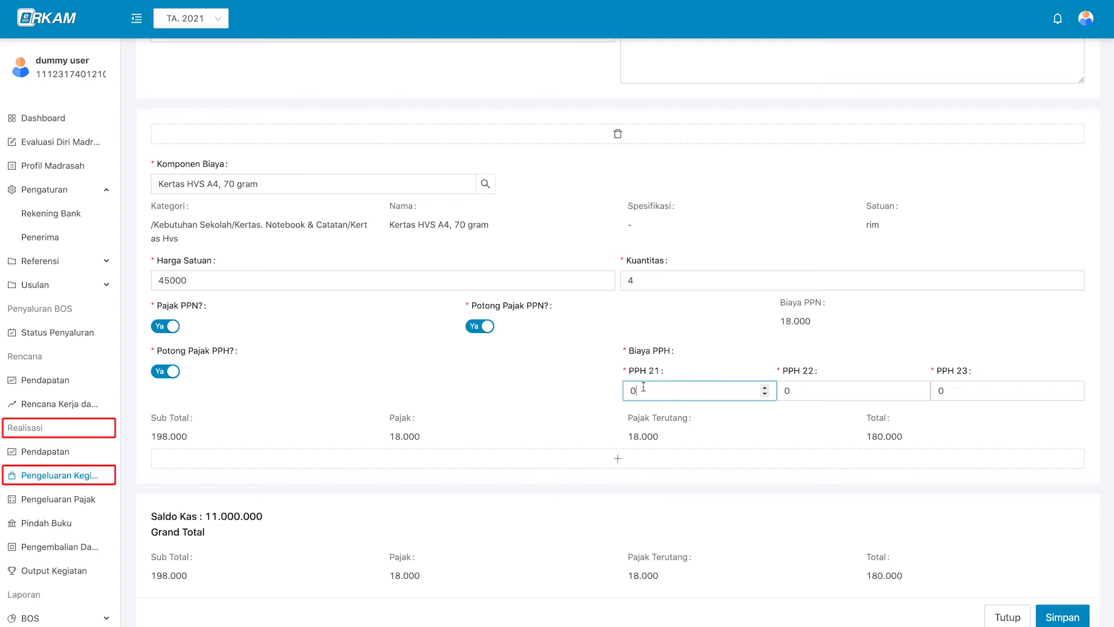
left_click(831, 386)
left_click(943, 393)
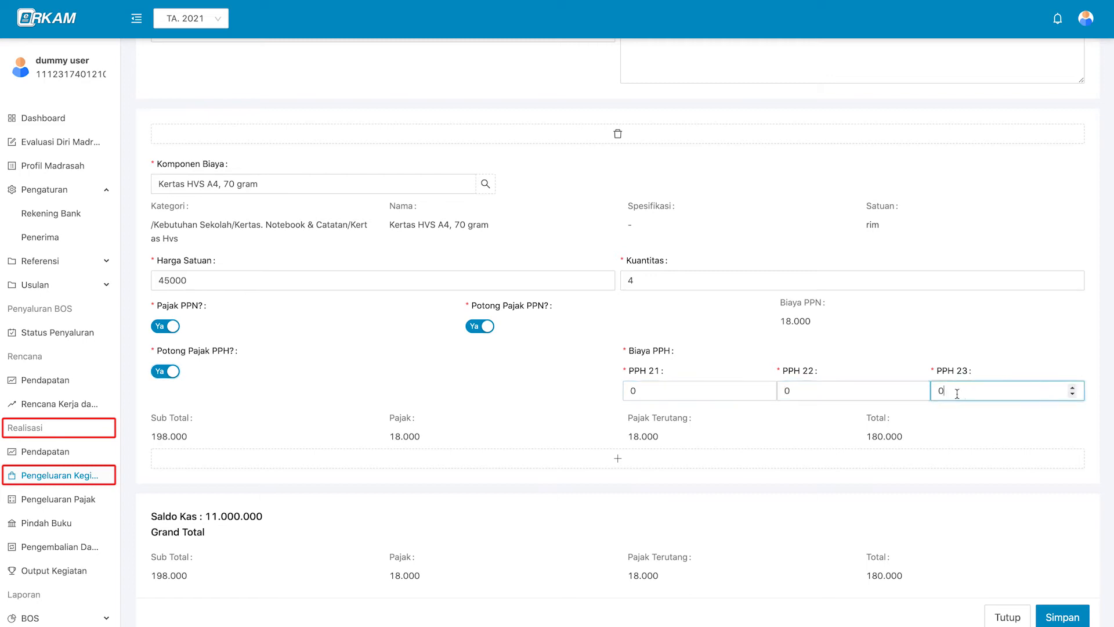
left_click(720, 391)
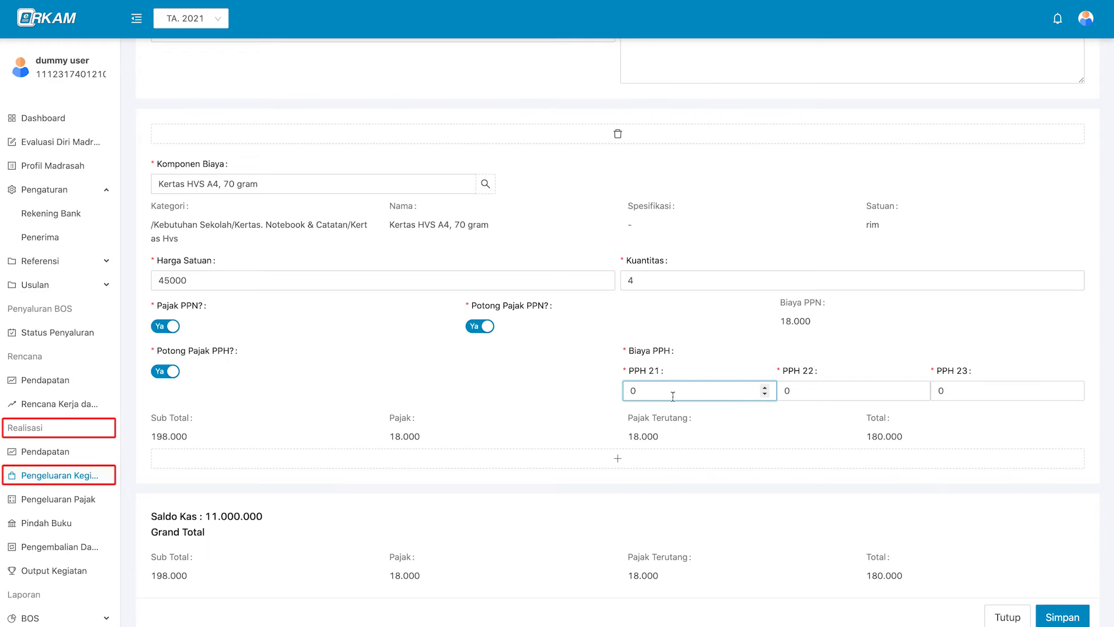
left_click(783, 390)
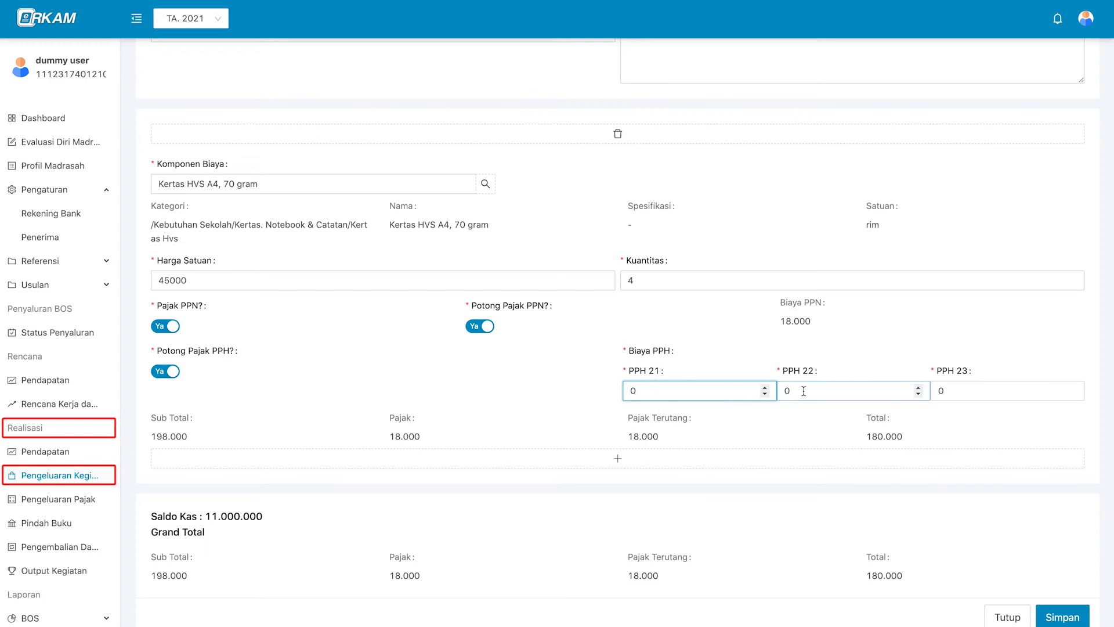
left_click(943, 390)
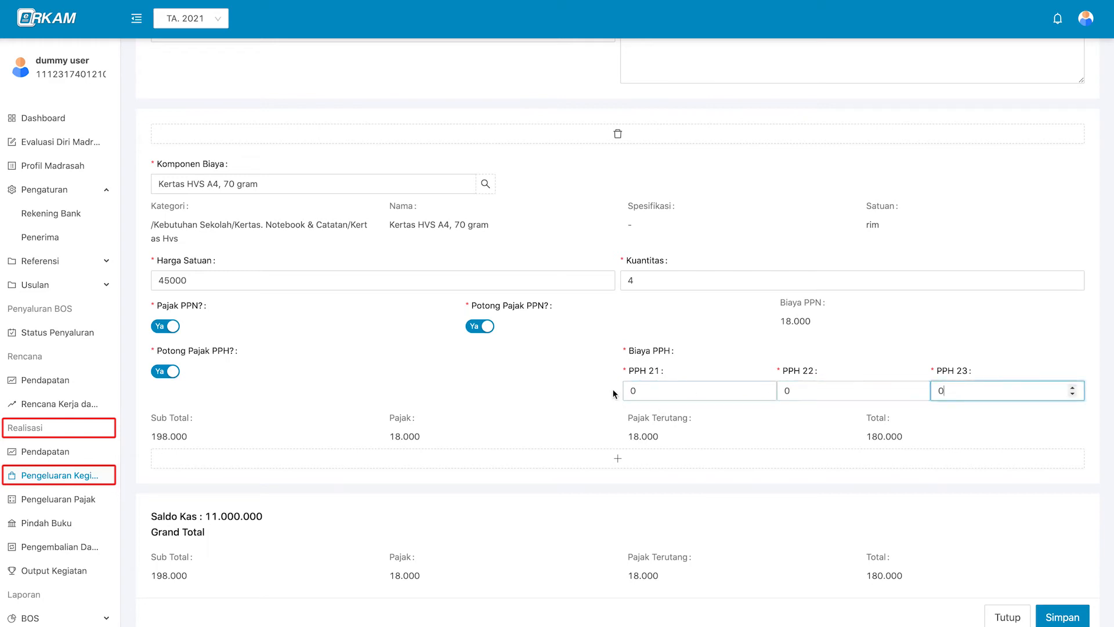
left_click(172, 371)
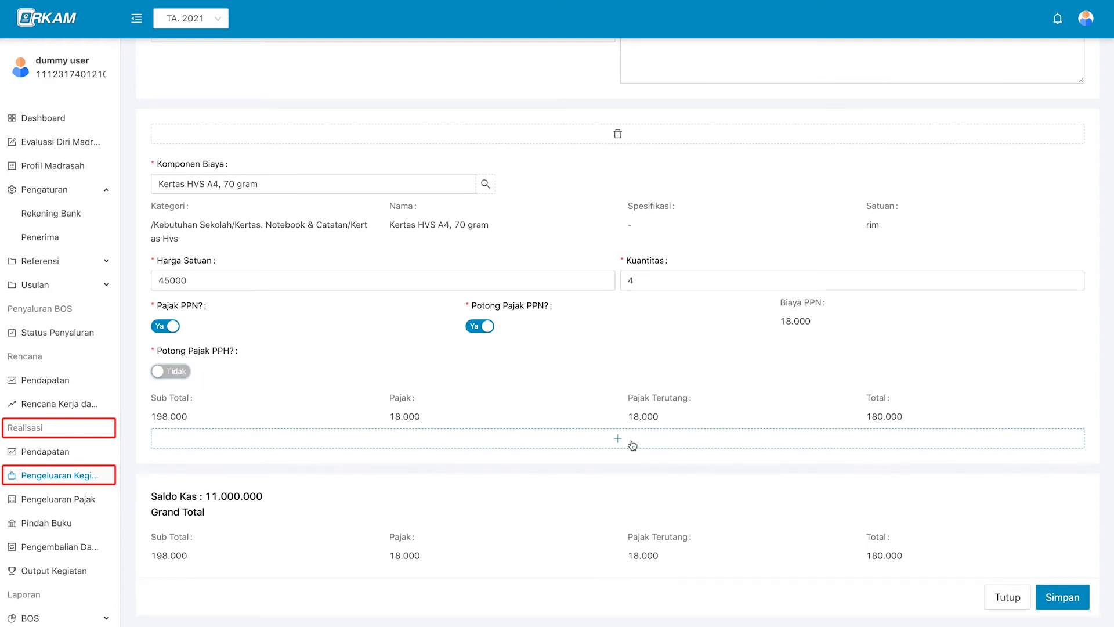
Review the 198.000 subtotal and 180.000 total, then save the expense realization note.
left_click(632, 445)
scroll(632, 445, "down", 4)
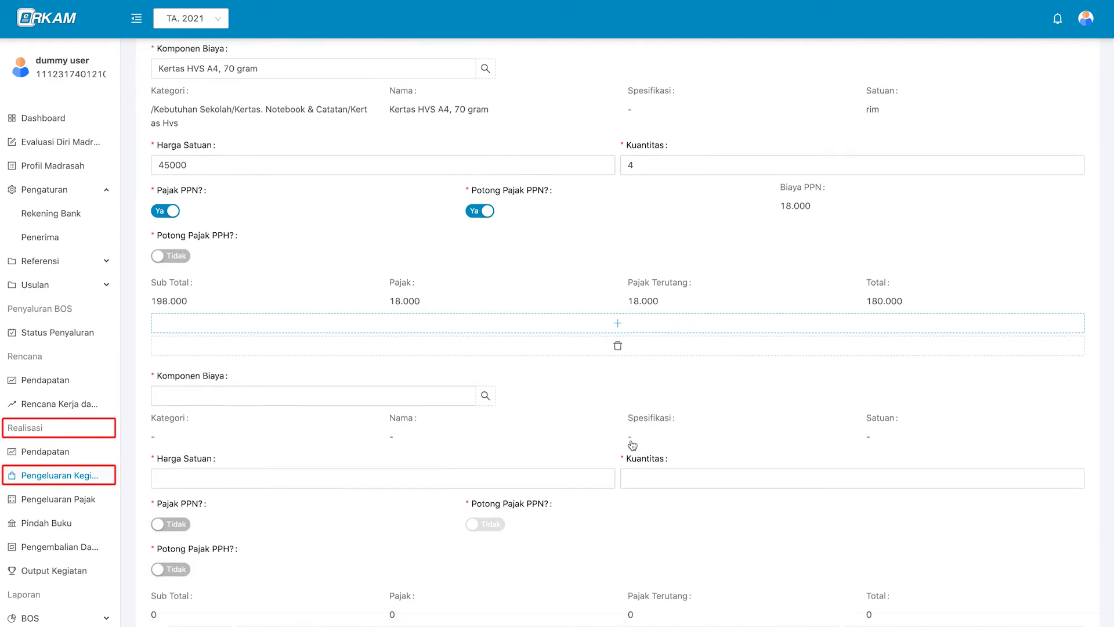
scroll(631, 440, "down", 3)
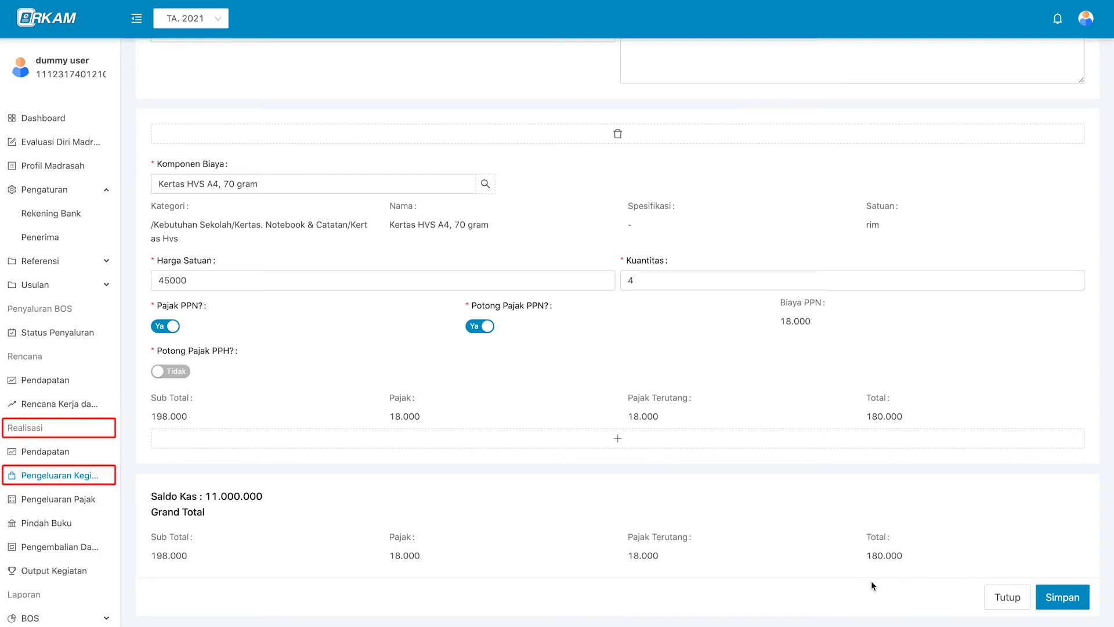
scroll(857, 514, "up", 1)
scroll(857, 514, "down", 1)
left_click(1084, 607)
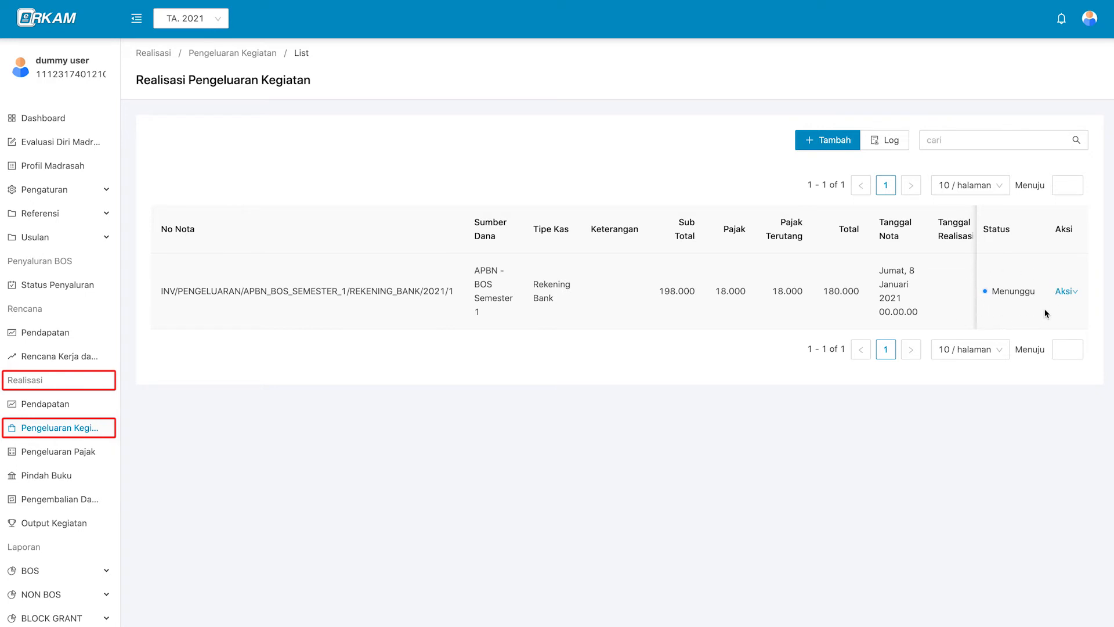
Review the saved 180.000 Menunggu note's details through Aksi > Lihat and close them.
mouse_move(1067, 294)
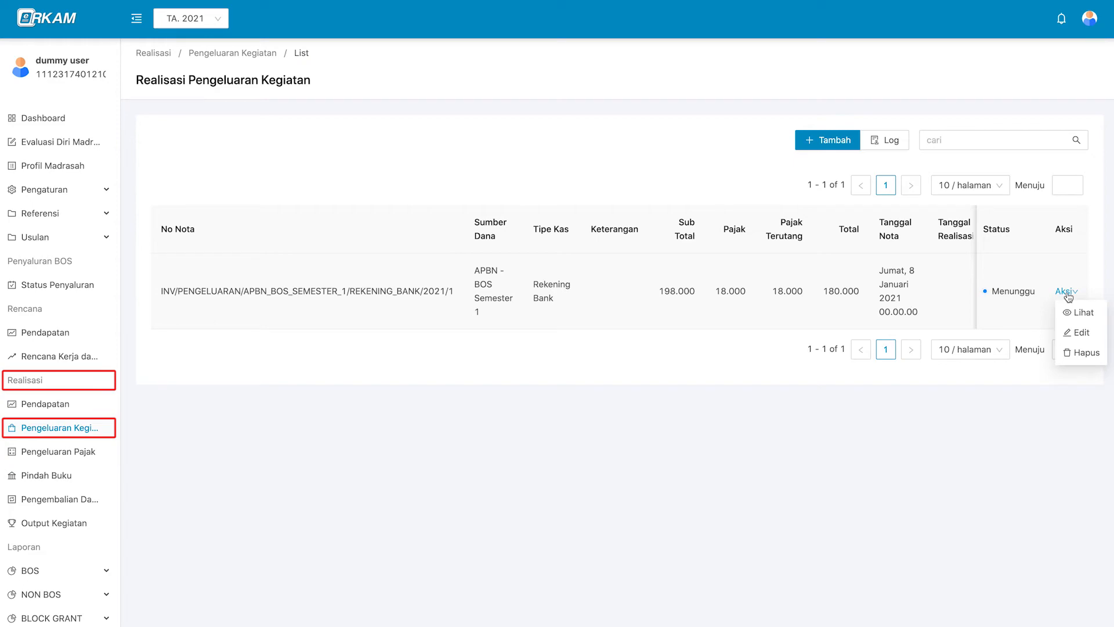
left_click(1098, 315)
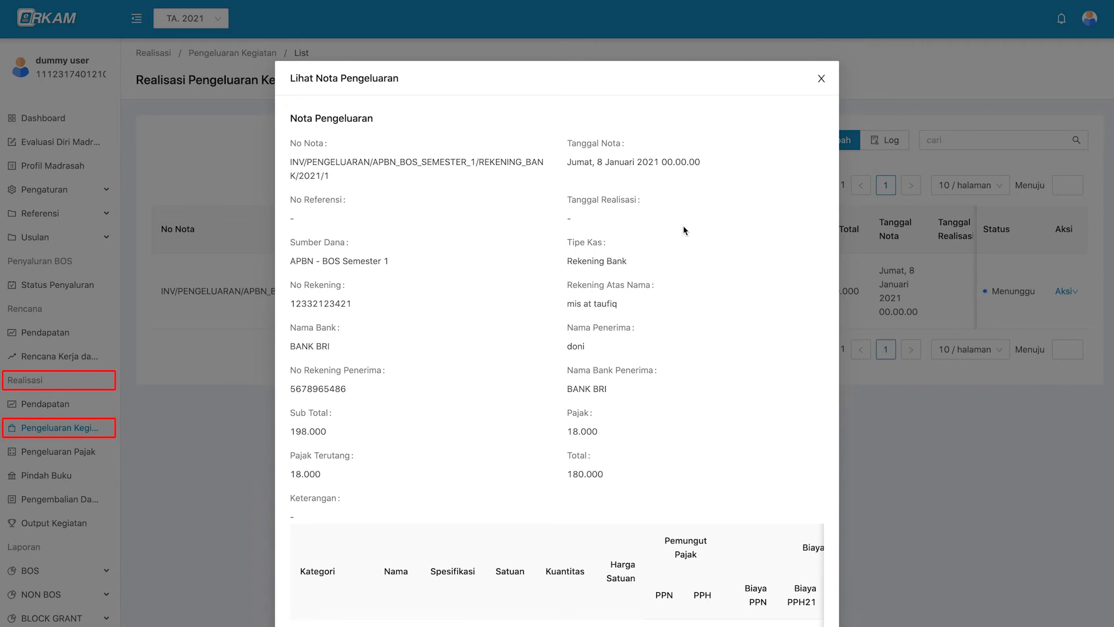
scroll(684, 230, "down", 1)
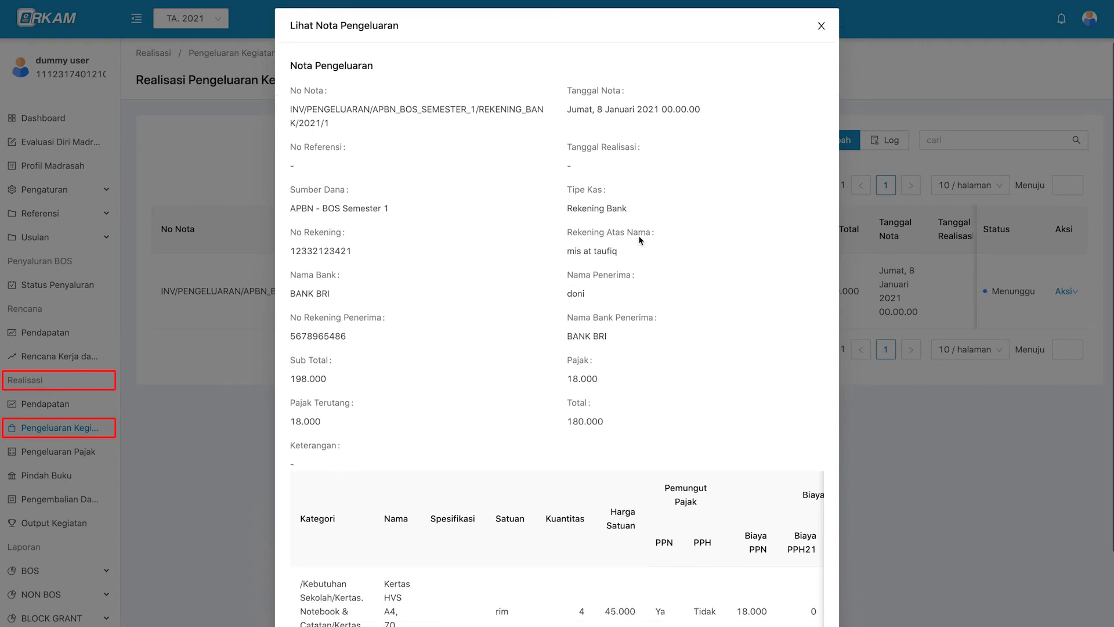
scroll(822, 82, "up", 1)
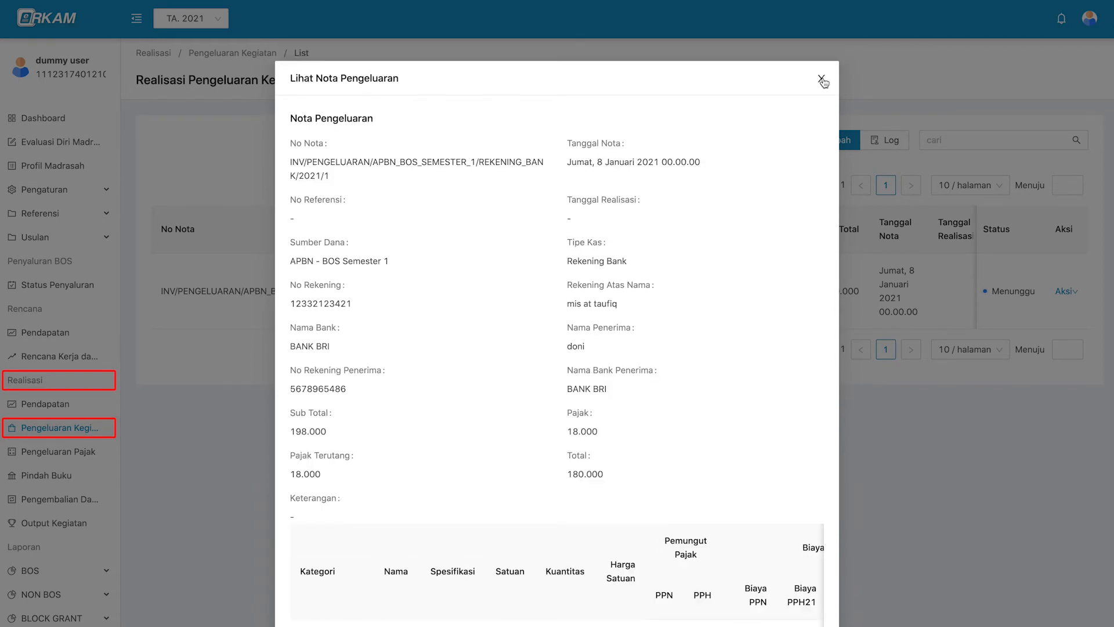
left_click(822, 79)
left_click(1064, 290)
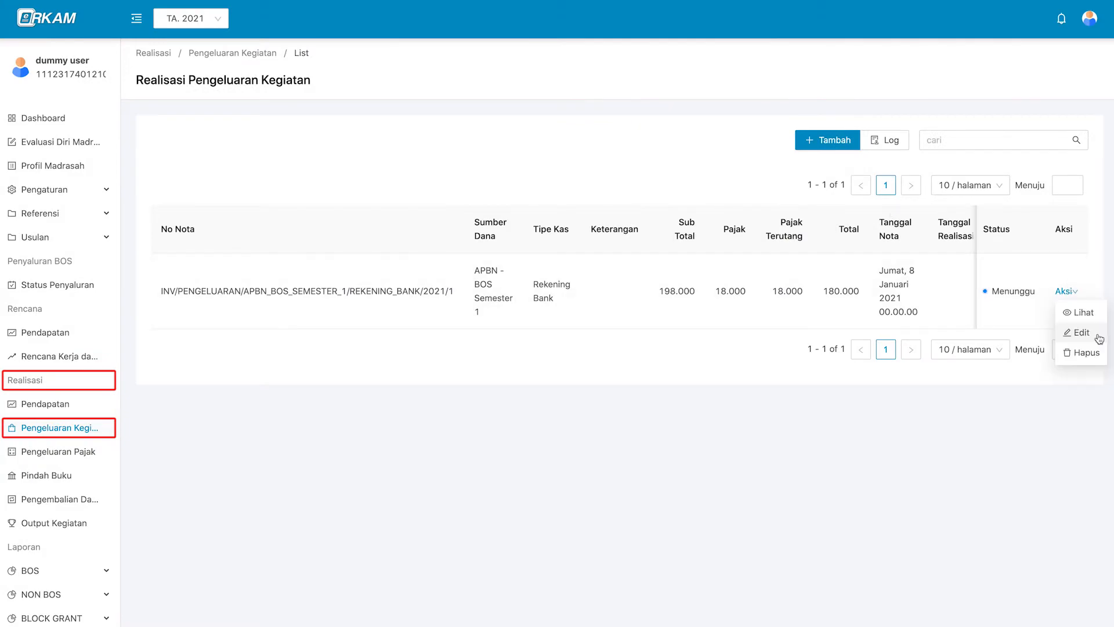
Edit the note to 47000 per rim and quantity 5, then save it.
left_click(1099, 338)
scroll(882, 355, "down", 4)
scroll(799, 339, "up", 4)
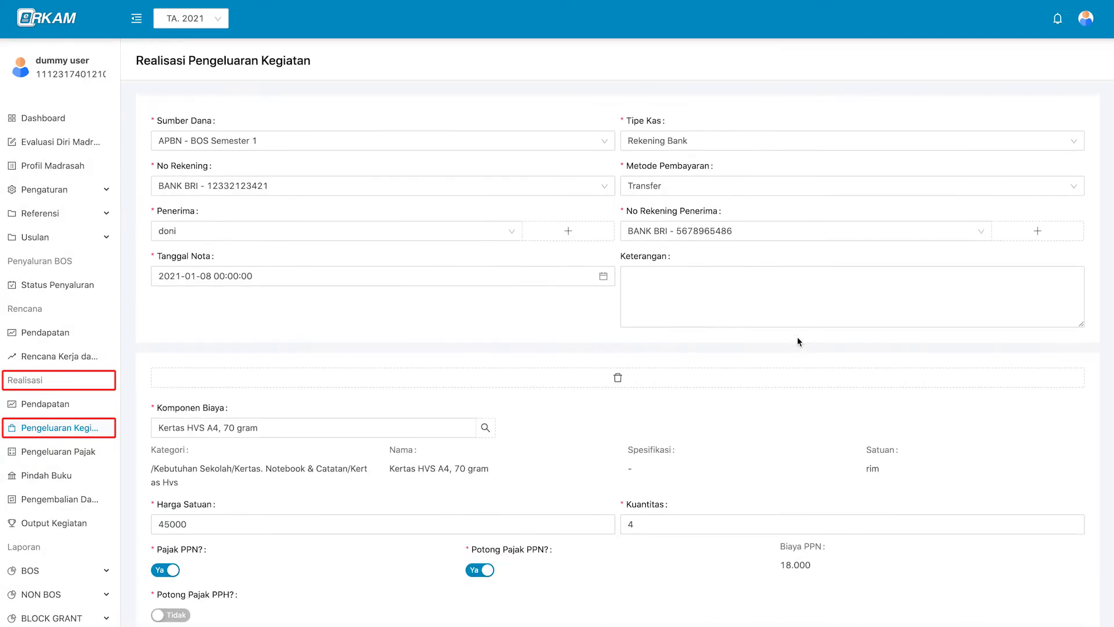
scroll(271, 399, "down", 2)
left_click(170, 397)
key("BackSpace")
type("7")
scroll(392, 530, "down", 2)
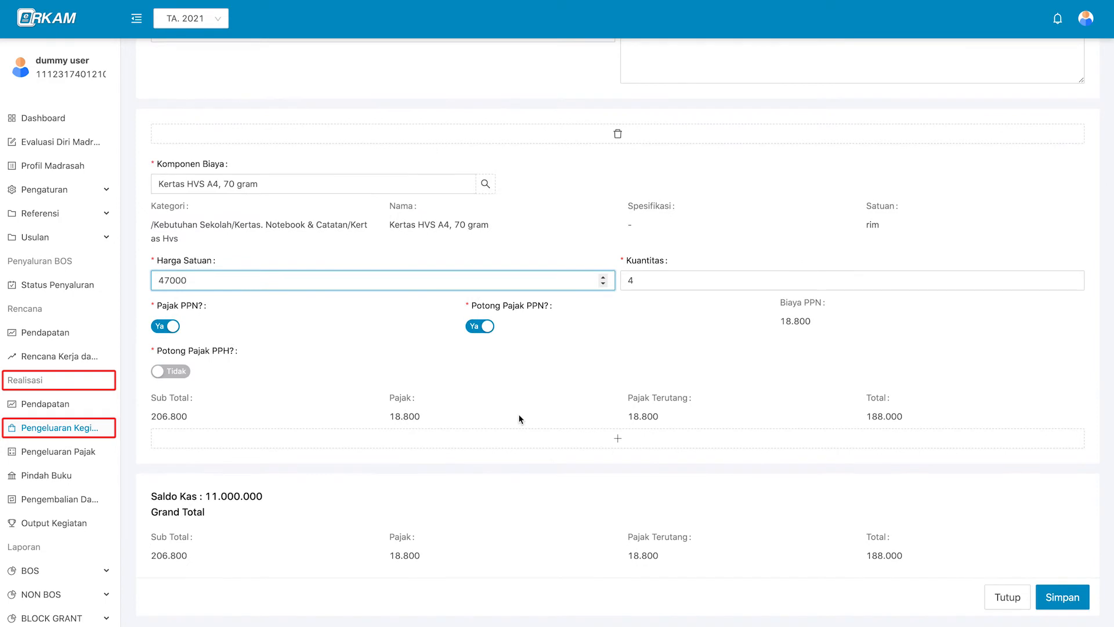
scroll(398, 552, "up", 2)
left_click(1072, 360)
scroll(877, 402, "down", 2)
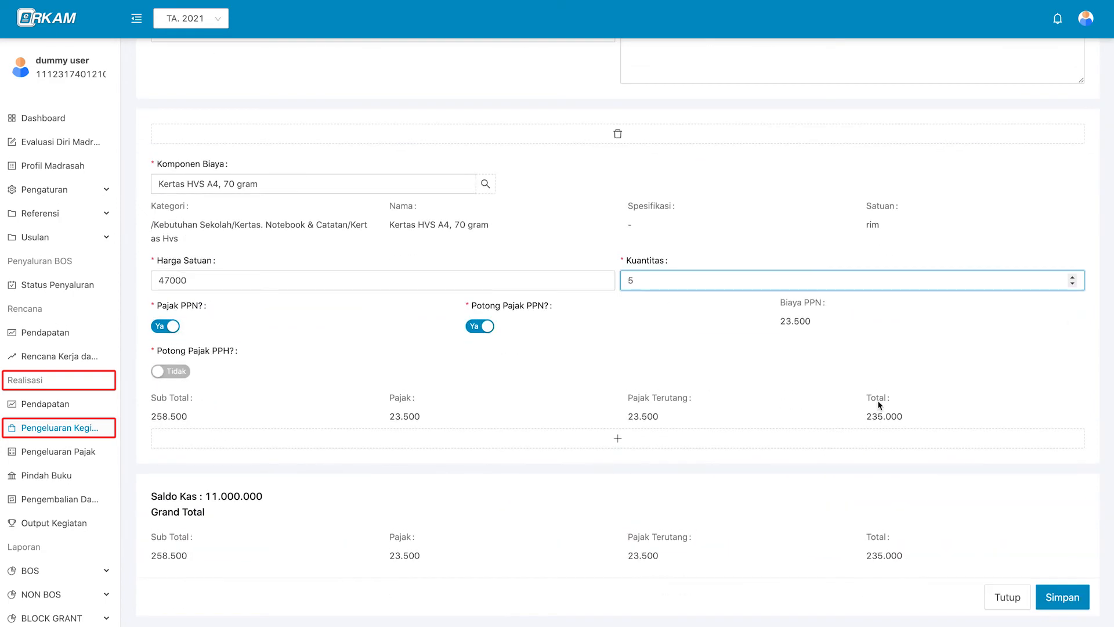
left_click(1056, 596)
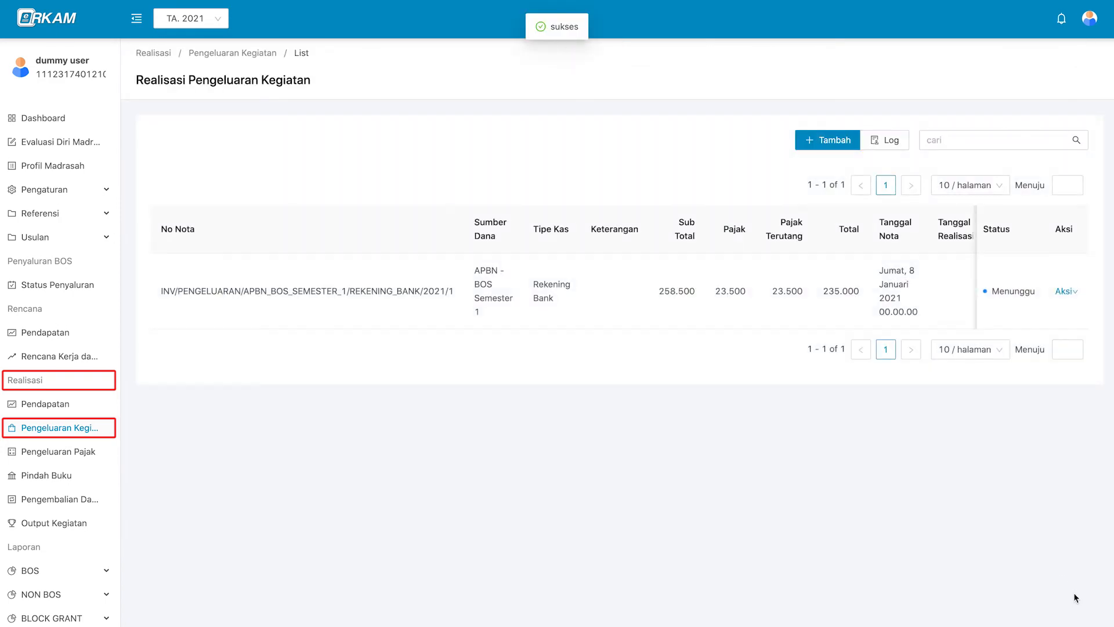
mouse_move(1066, 290)
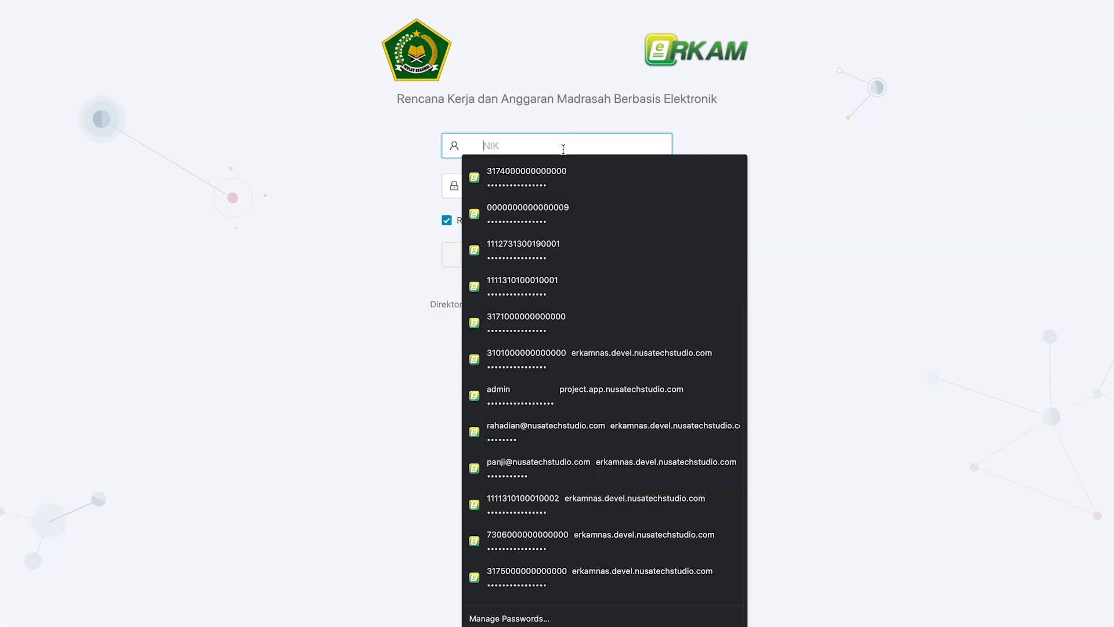
Log in as the Kepala Madrasah and follow the approval notification to the 235.000 note's actions.
left_click(562, 159)
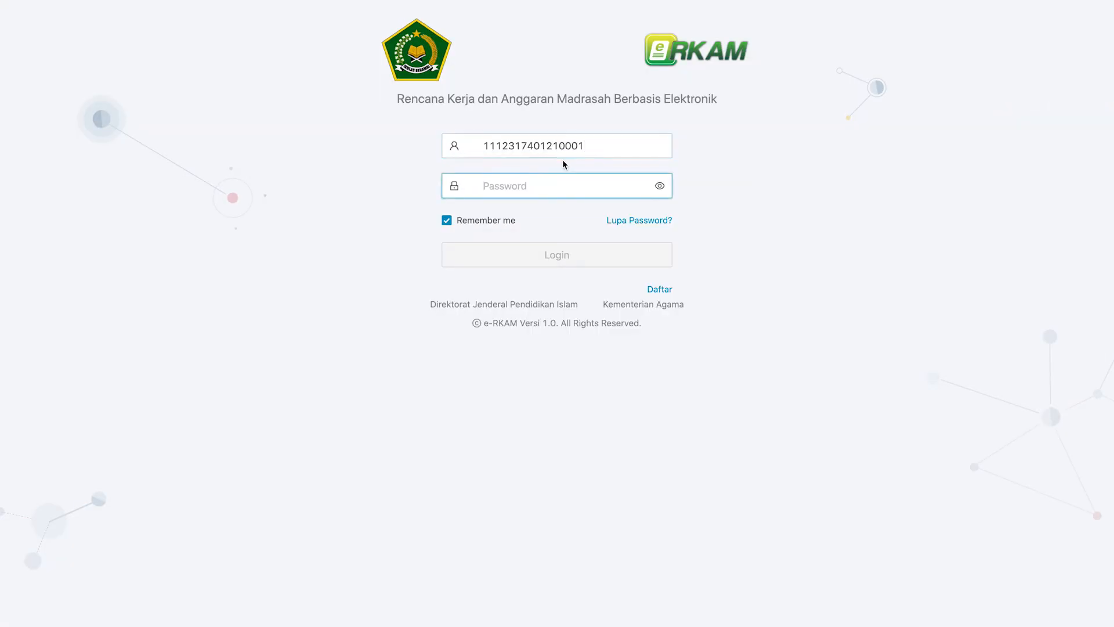
left_click(557, 260)
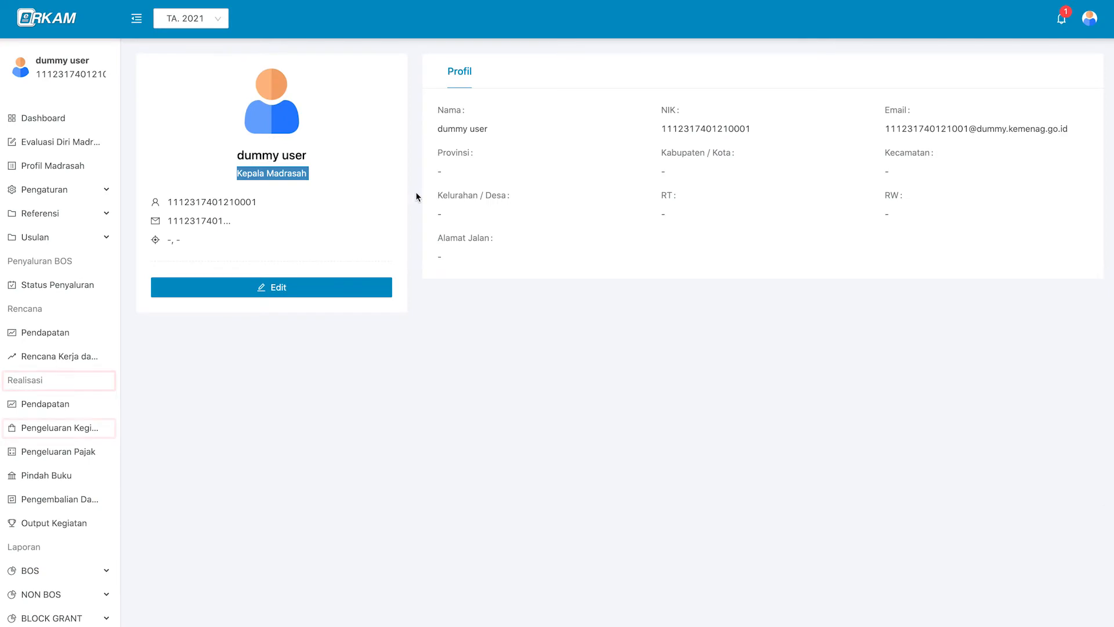
left_click(1061, 23)
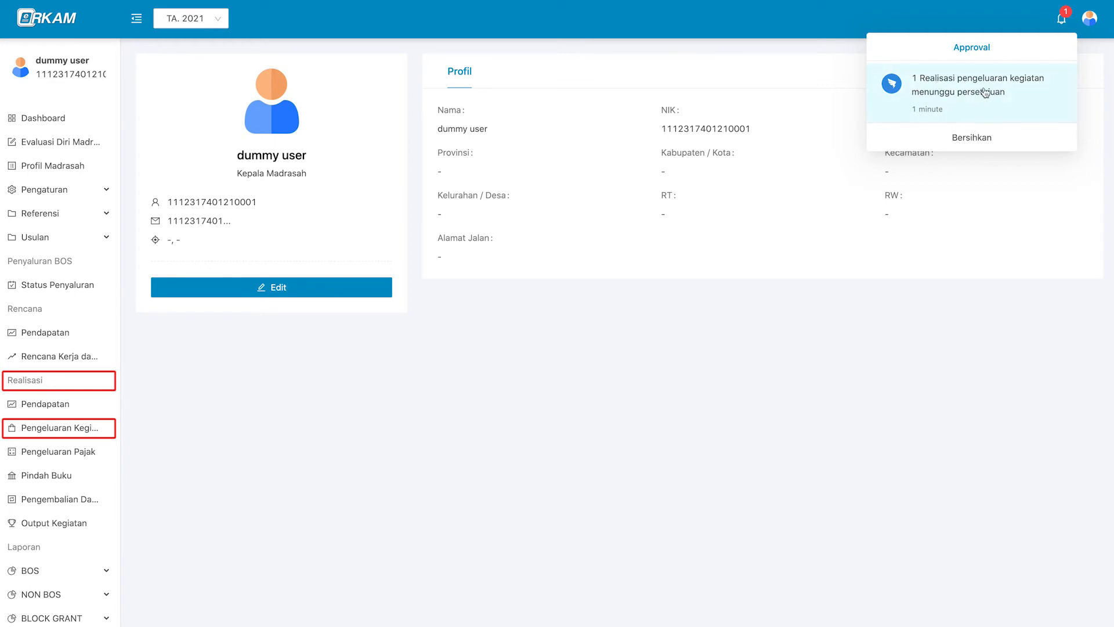
left_click(1026, 103)
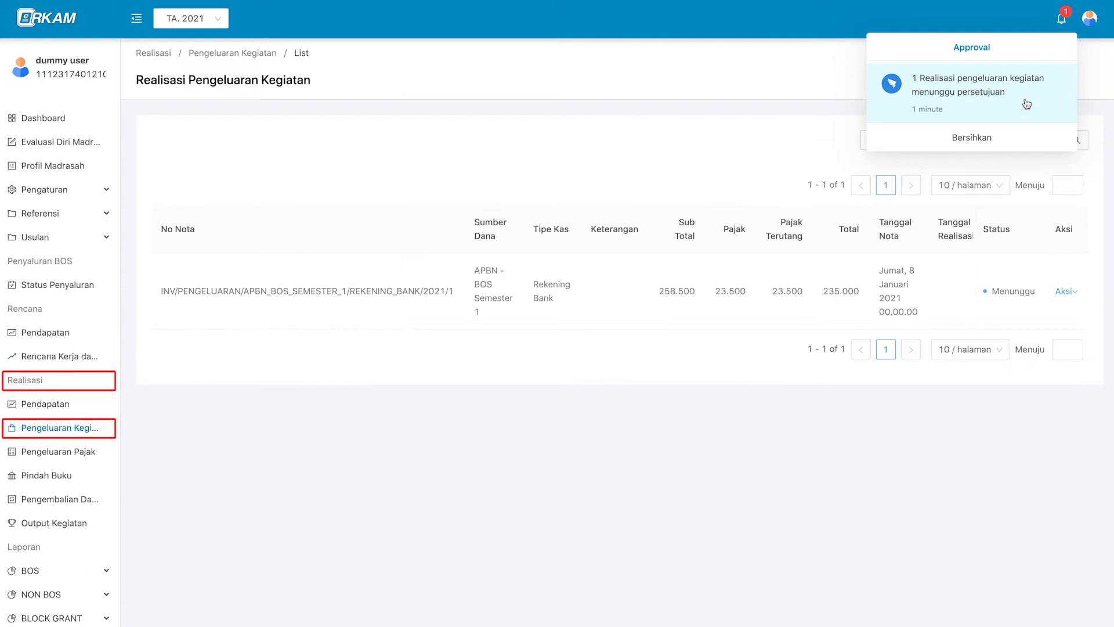
left_click(689, 300)
scroll(466, 292, "right", 1)
scroll(927, 306, "right", 1)
left_click(1066, 291)
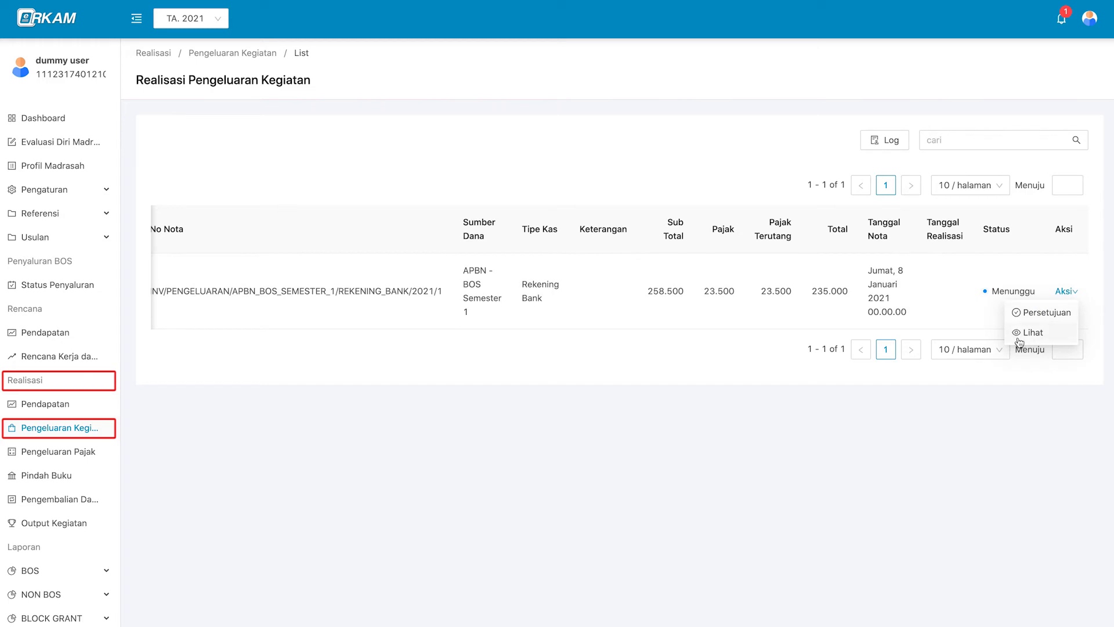
Approve the 235.000 HVS paper note with Disetujui in the Persetujuan form.
left_click(1073, 321)
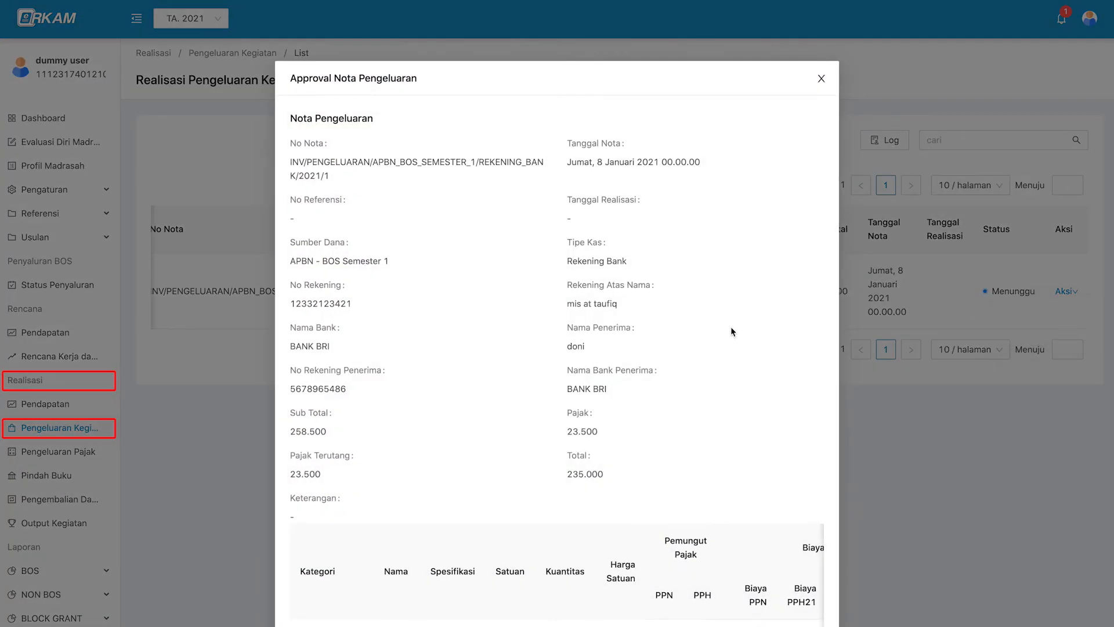
scroll(730, 326, "down", 3)
scroll(748, 464, "right", 5)
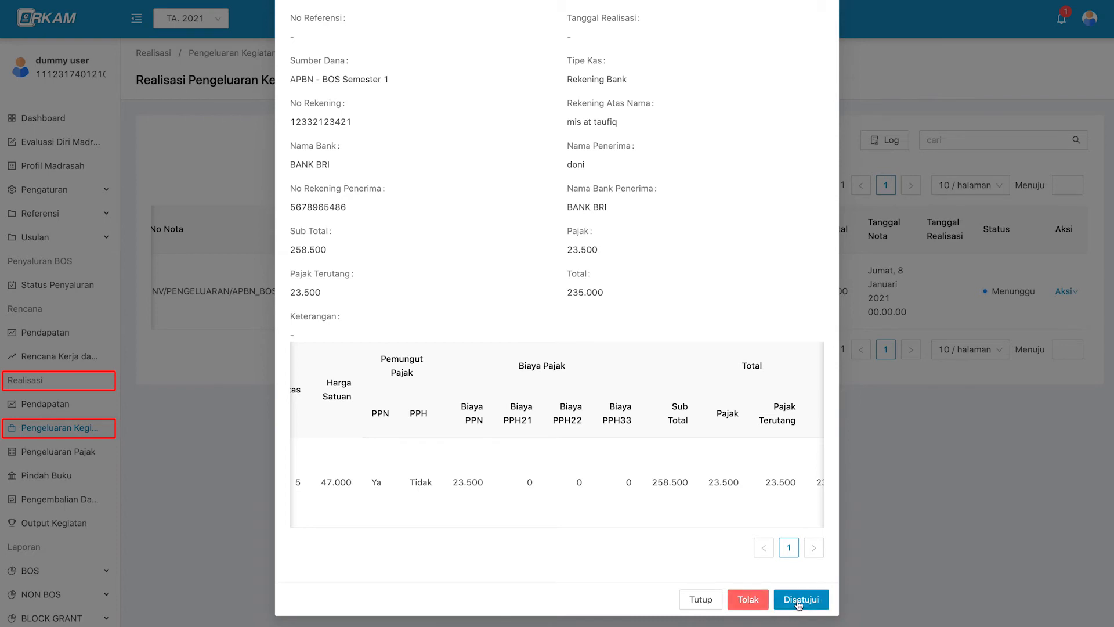
left_click(823, 603)
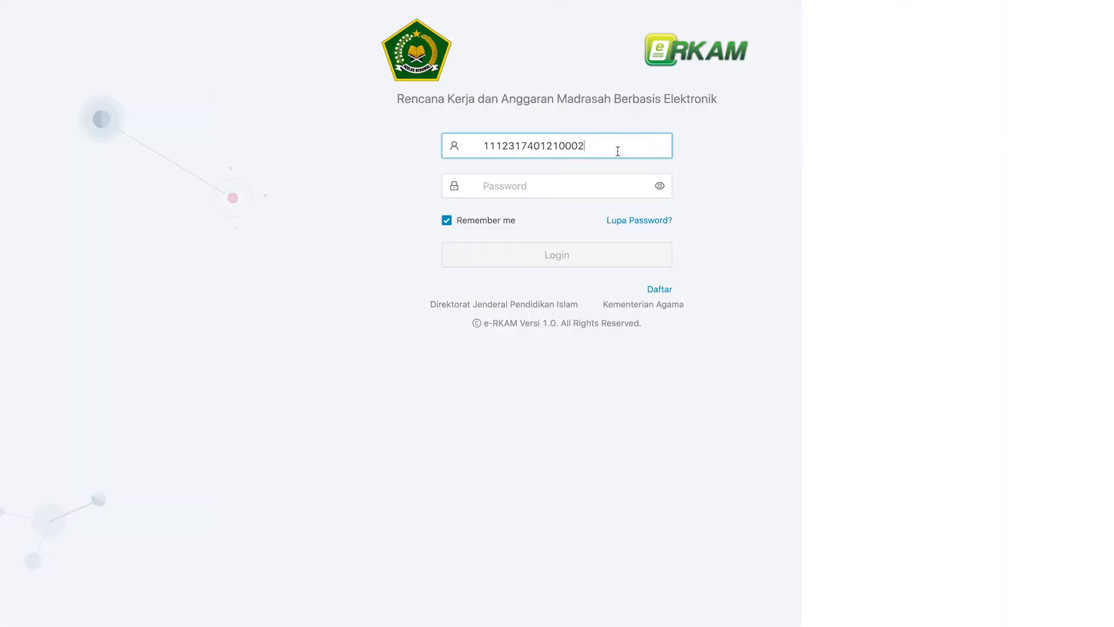
Sign in with the treasurer's password and open the Akun profile.
key("super+v")
left_click(622, 259)
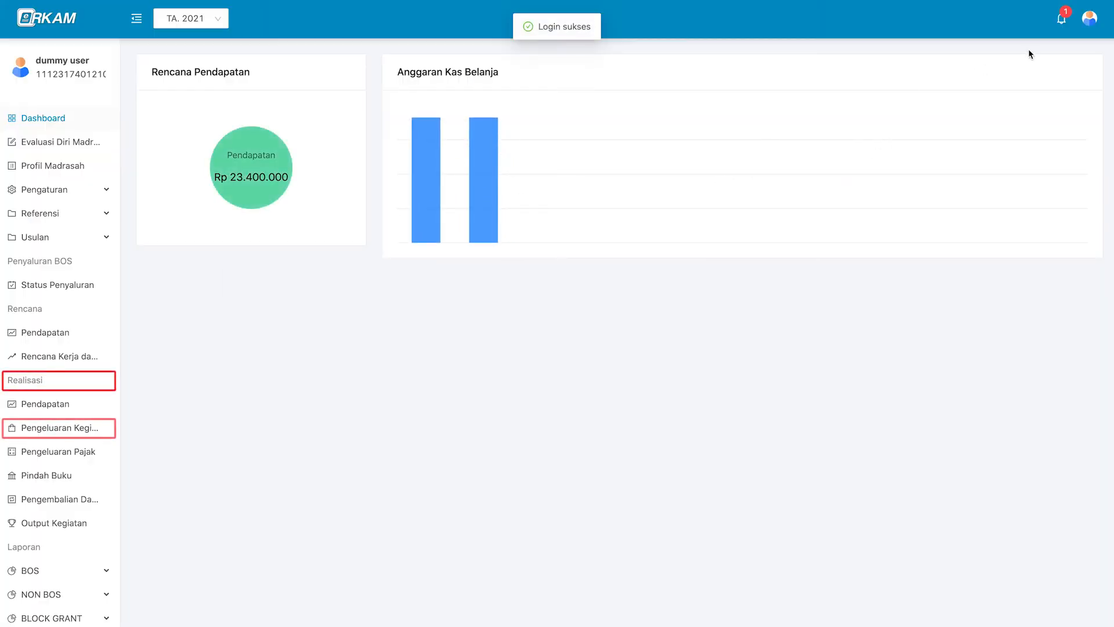
left_click(1090, 18)
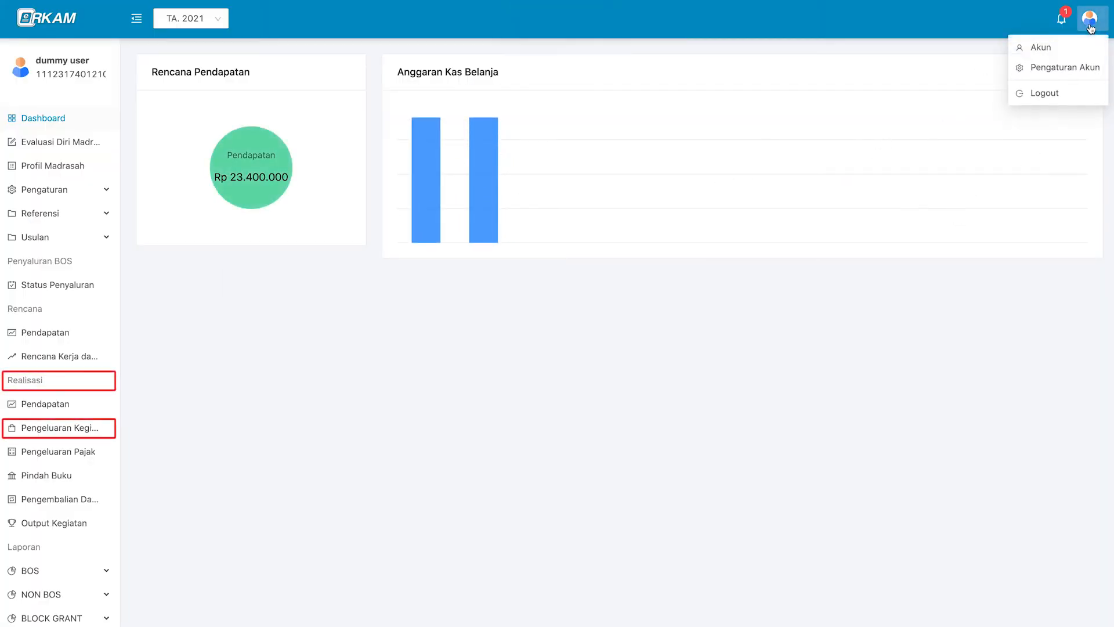
left_click(1071, 56)
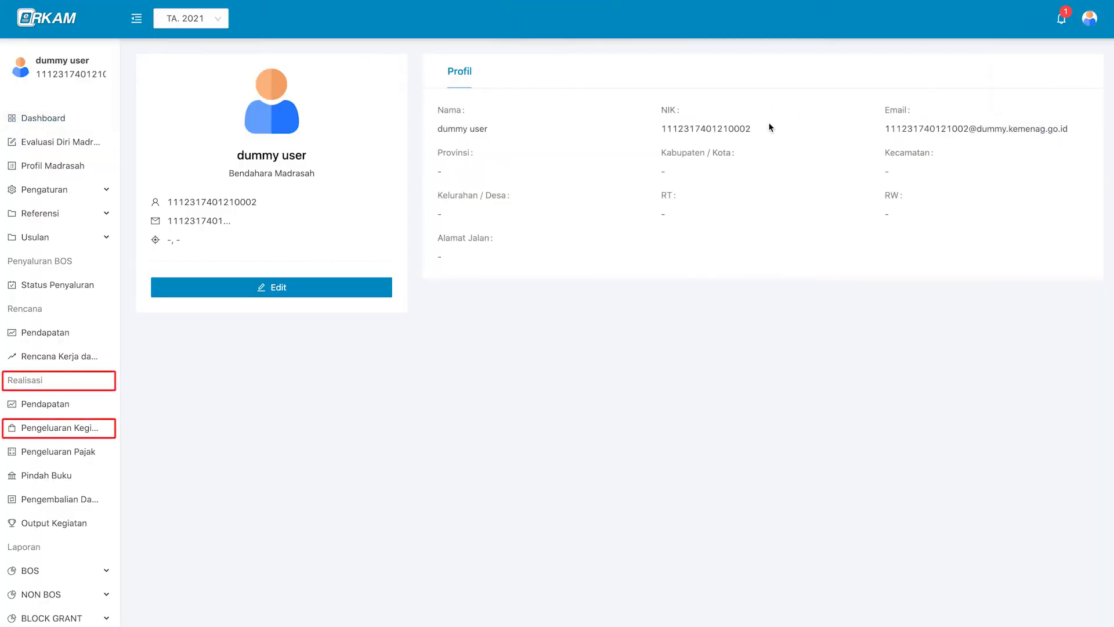
Confirm the Bendahara Madrasah role, then follow the Realisasi notification to the activity-expense list.
triple_click(299, 172)
left_click(496, 319)
left_click(1062, 28)
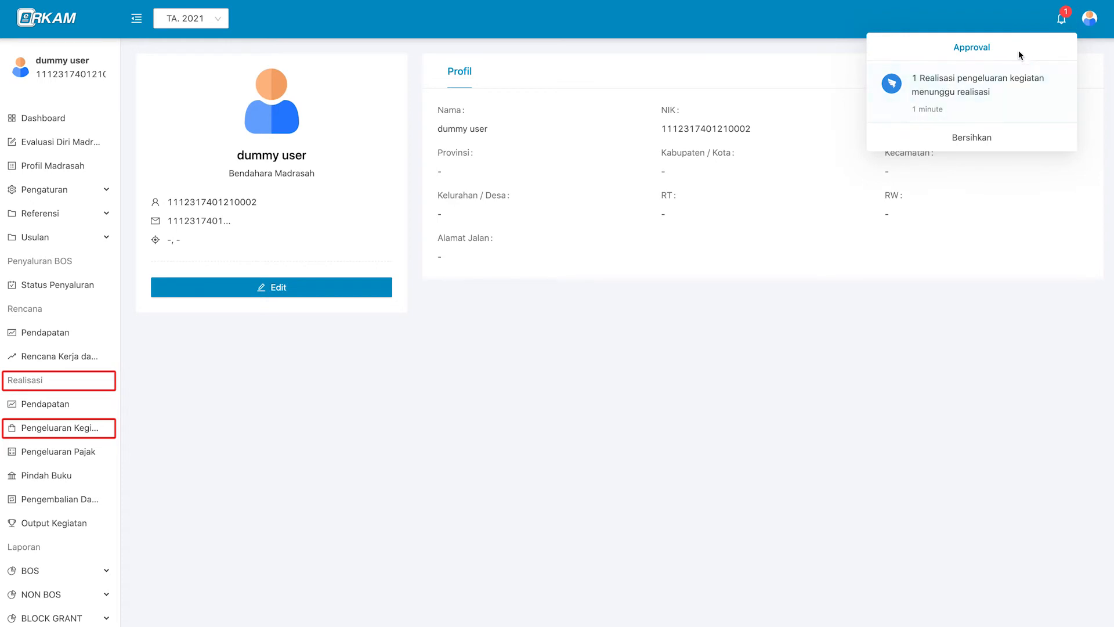
left_click(1020, 108)
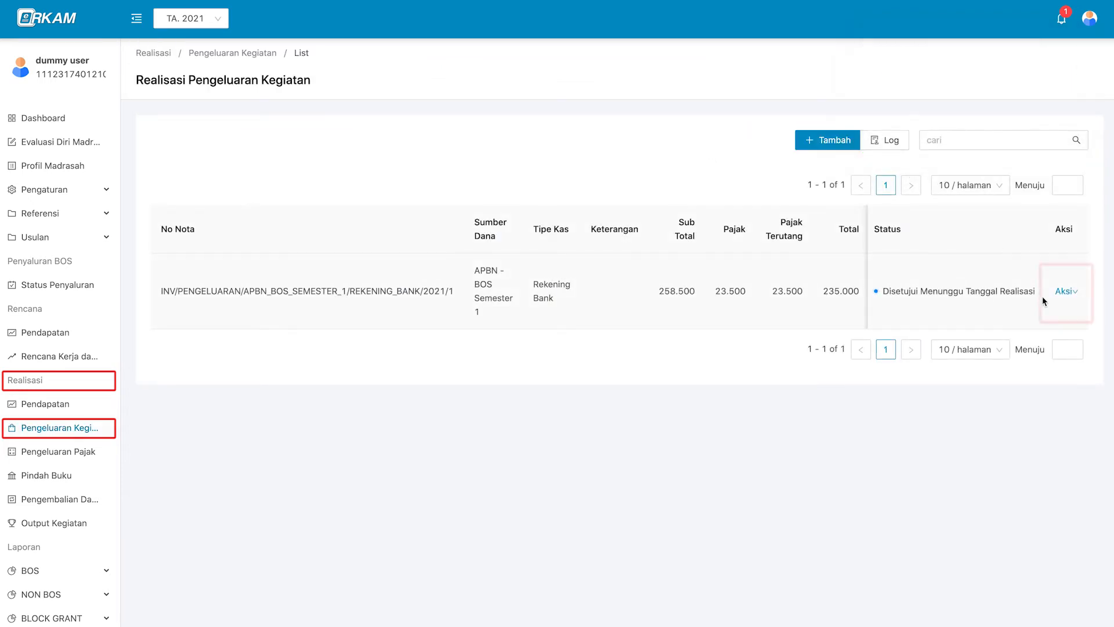
Set the approved 235.000 note's Tanggal Realisasi to 8 January 2021.
left_click(1067, 292)
mouse_move(1061, 293)
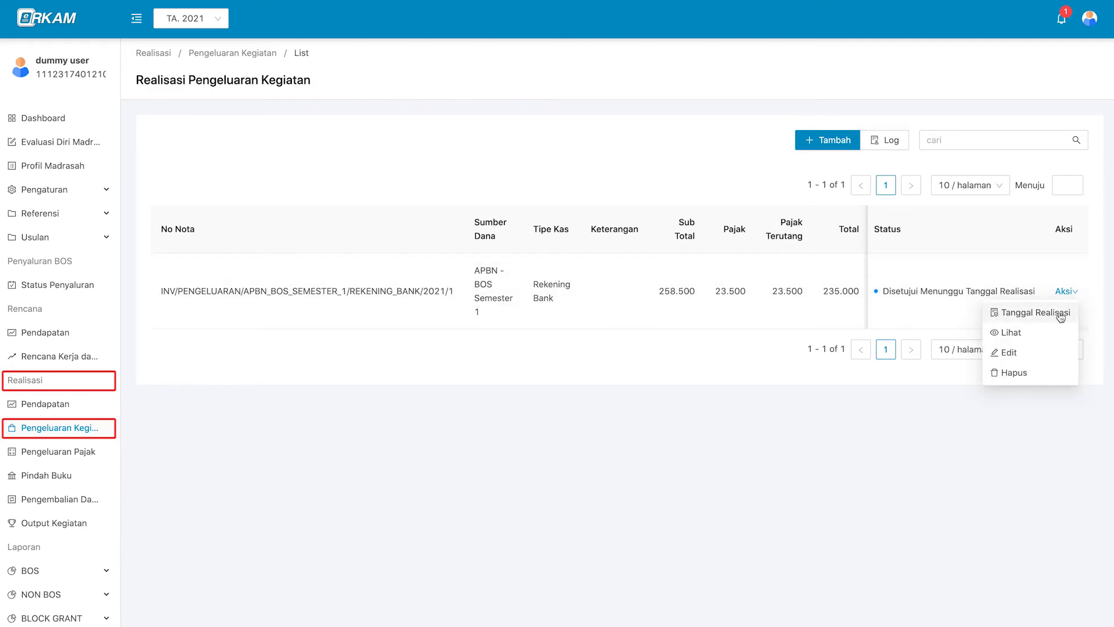
left_click(1036, 312)
left_click(472, 145)
left_click(418, 233)
left_click(546, 341)
Fill in the payment reference number and save, marking the note Selesai.
left_click(604, 144)
type("9938")
scroll(696, 406, "down", 4)
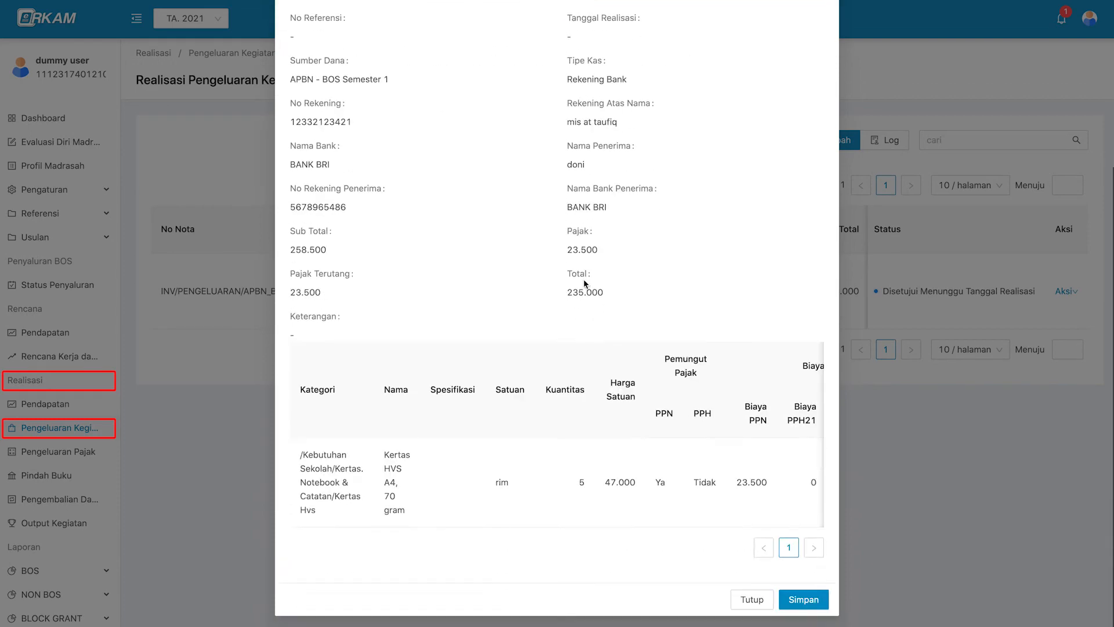
left_click(798, 601)
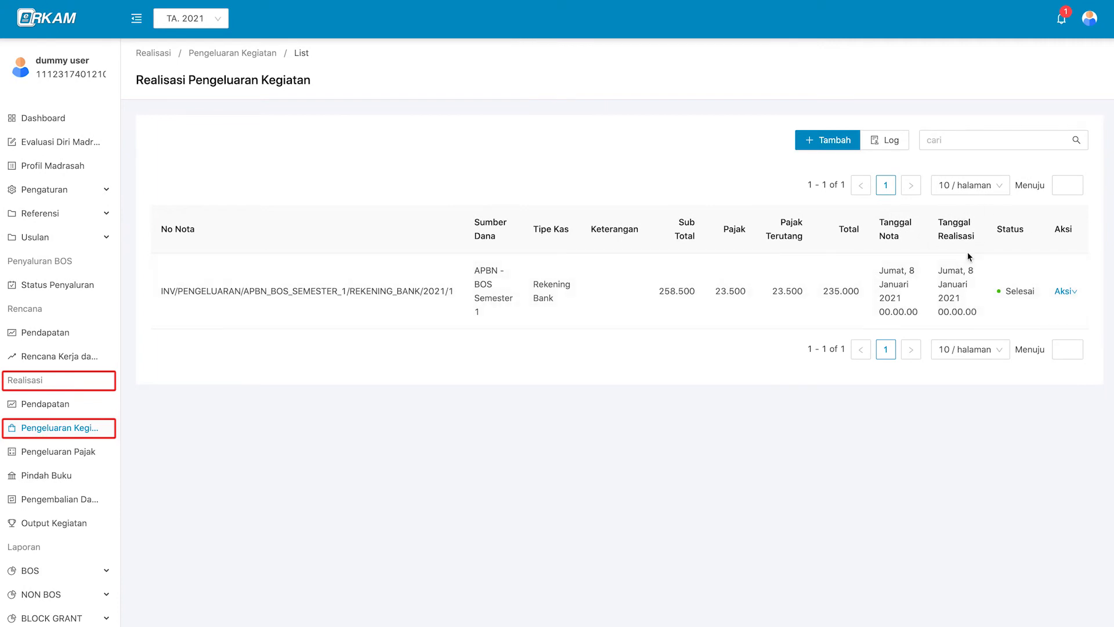
left_click(1065, 292)
Search the expense list for 'ap' and open the Logs Realisasi Pengeluaran Kegiatan page.
left_click(946, 139)
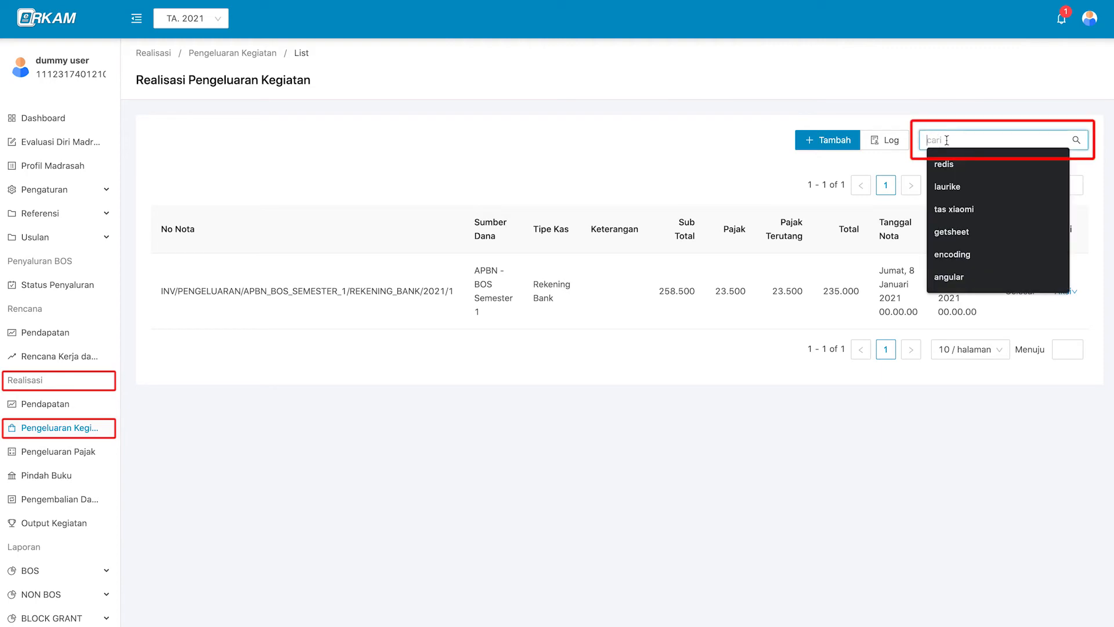
type("ap")
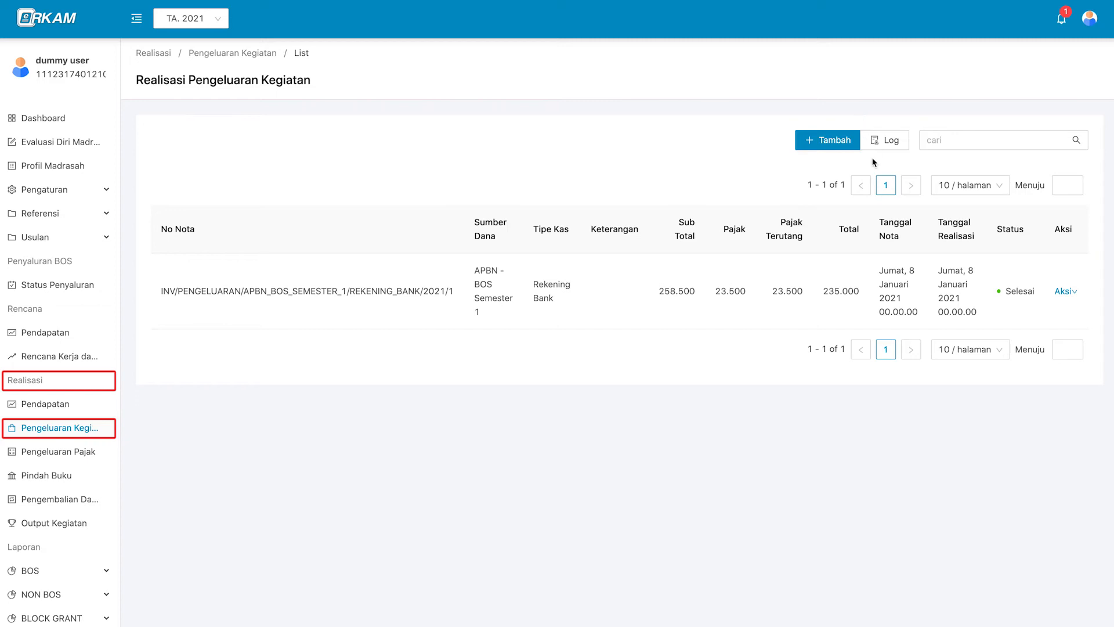
left_click(902, 148)
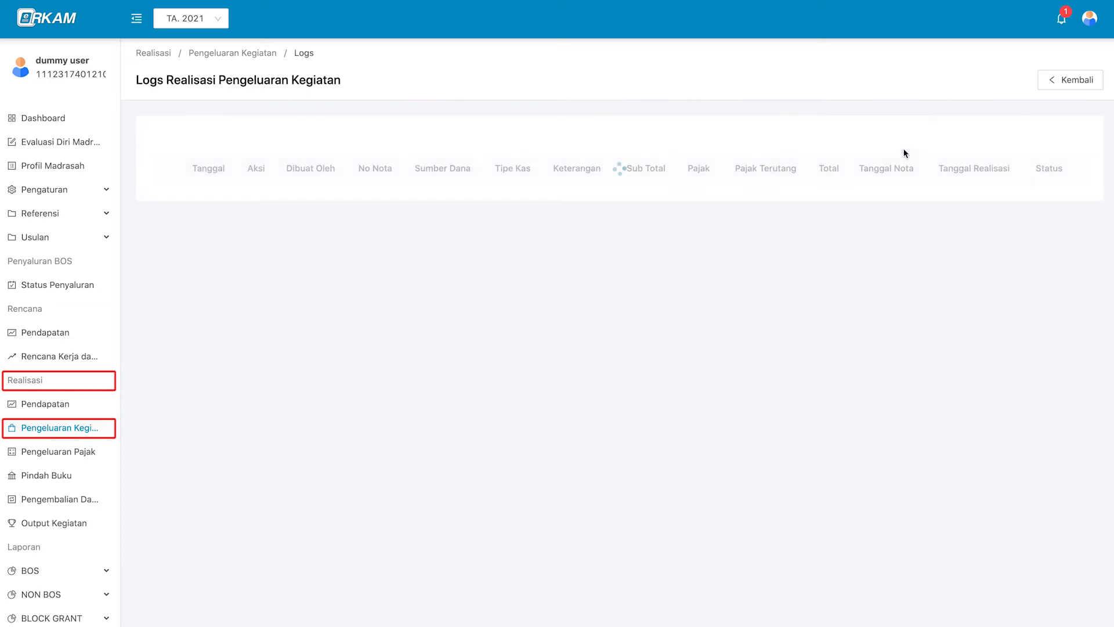
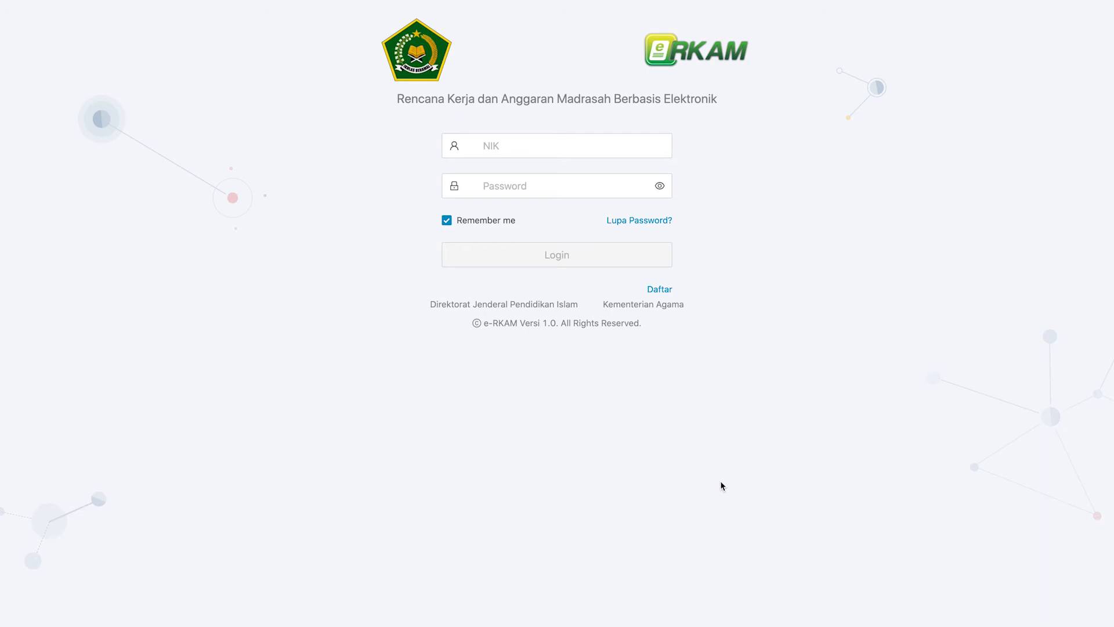
Log in with the NIK and password and open a blank Pengeluaran Pajak realization form.
left_click(576, 146)
key("Tab")
type("••••••••••••••••")
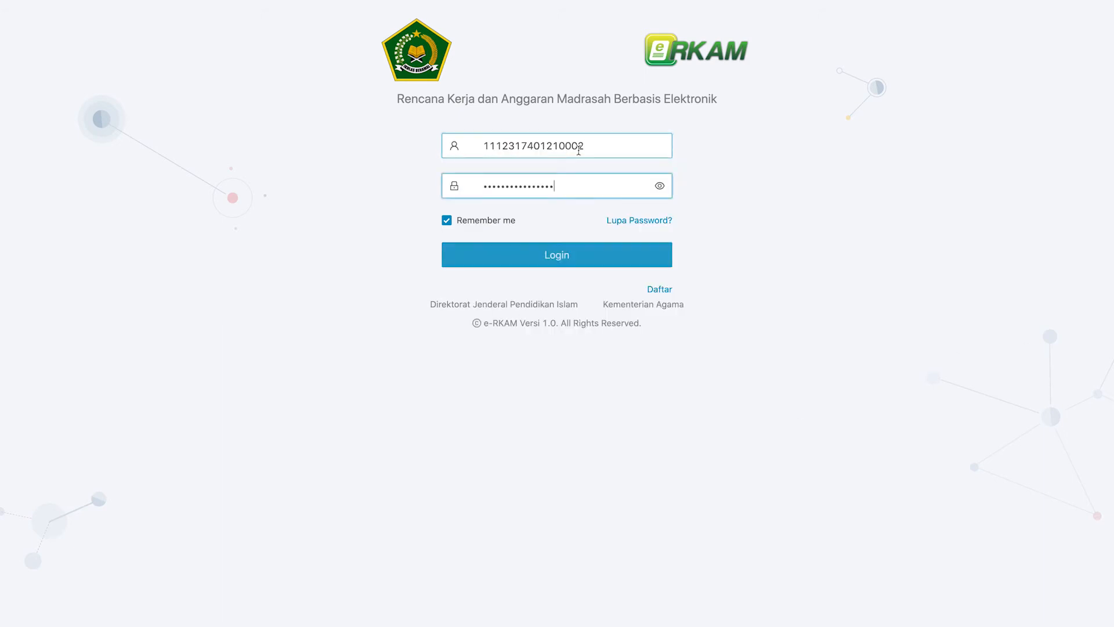
left_click(583, 261)
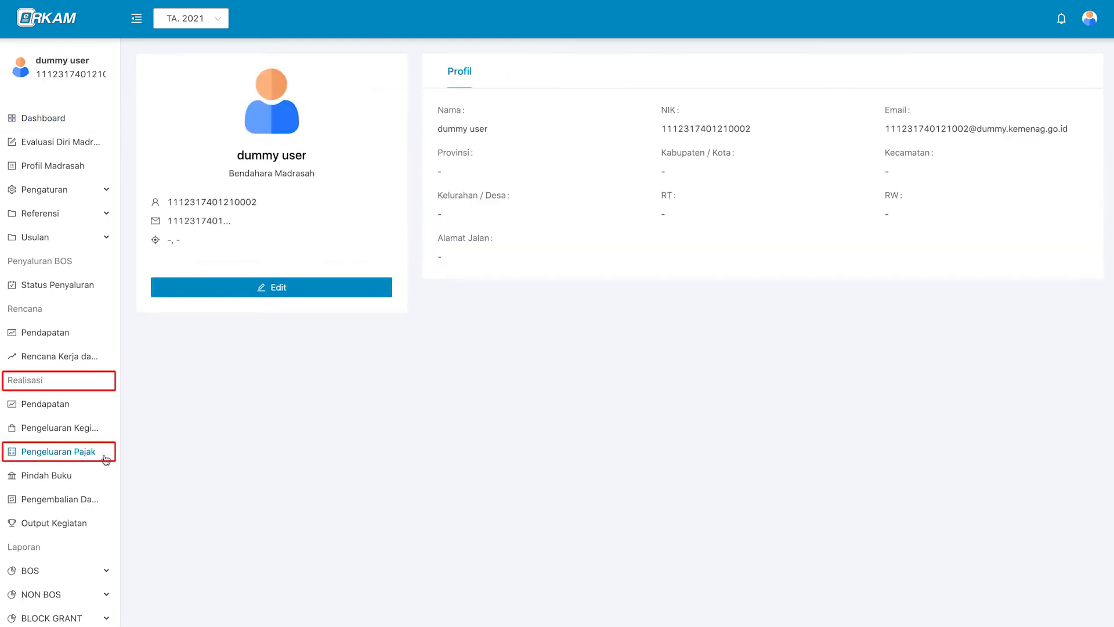
left_click(107, 458)
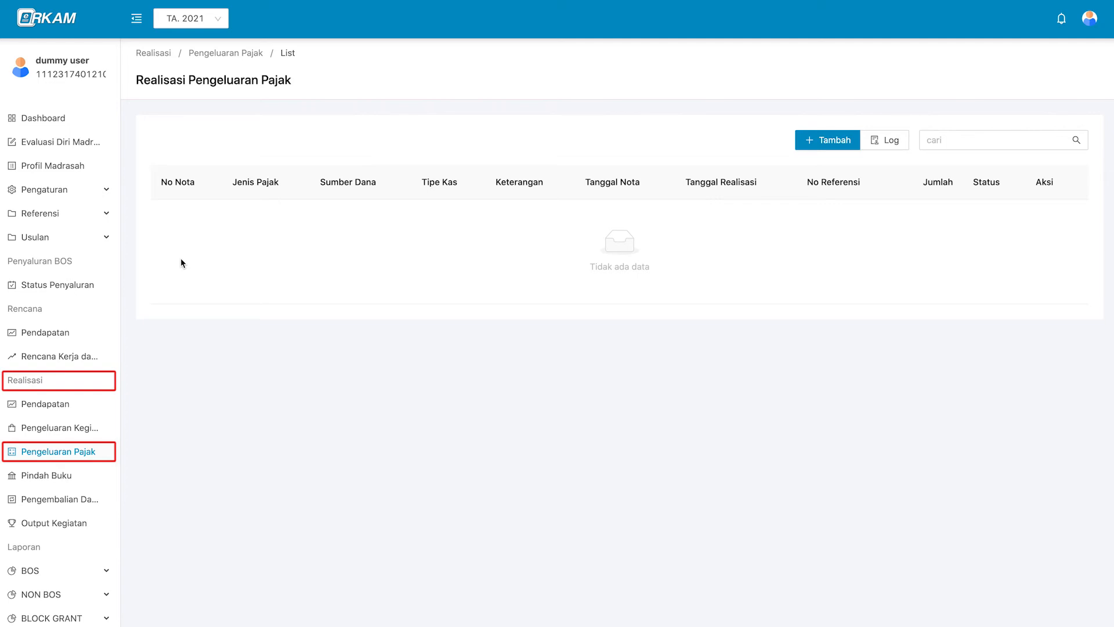
left_click(854, 144)
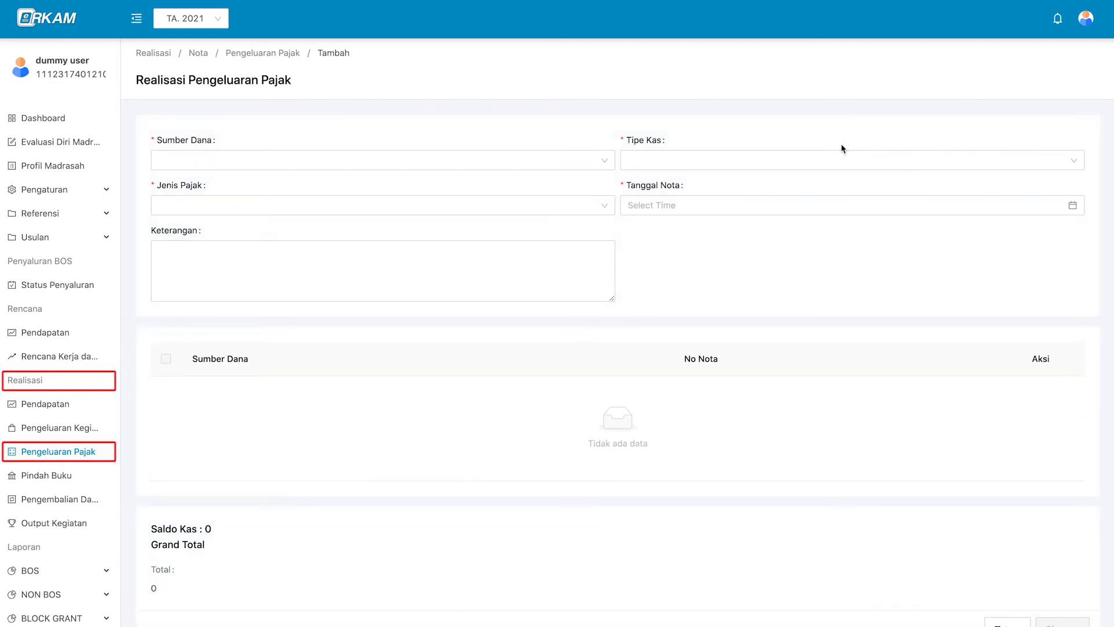
Set the funding source to APBN - BOS Semester 1, cash type Rekening Bank, account BANK BRI.
scroll(628, 253, "down", 2)
scroll(621, 271, "up", 2)
left_click(567, 167)
left_click(559, 191)
left_click(656, 163)
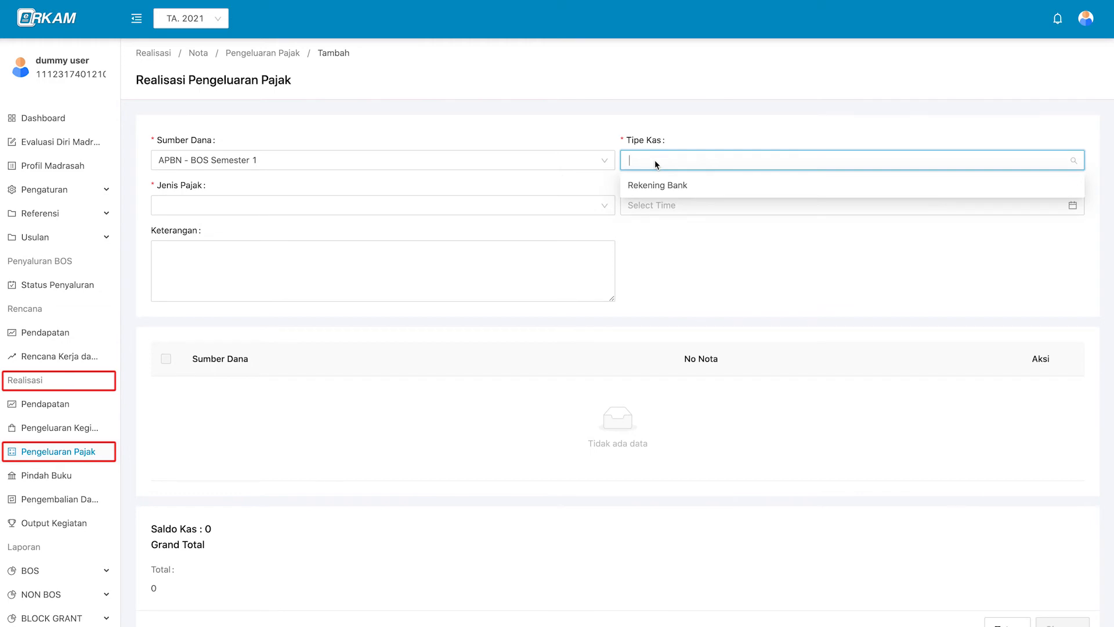
left_click(713, 189)
left_click(515, 204)
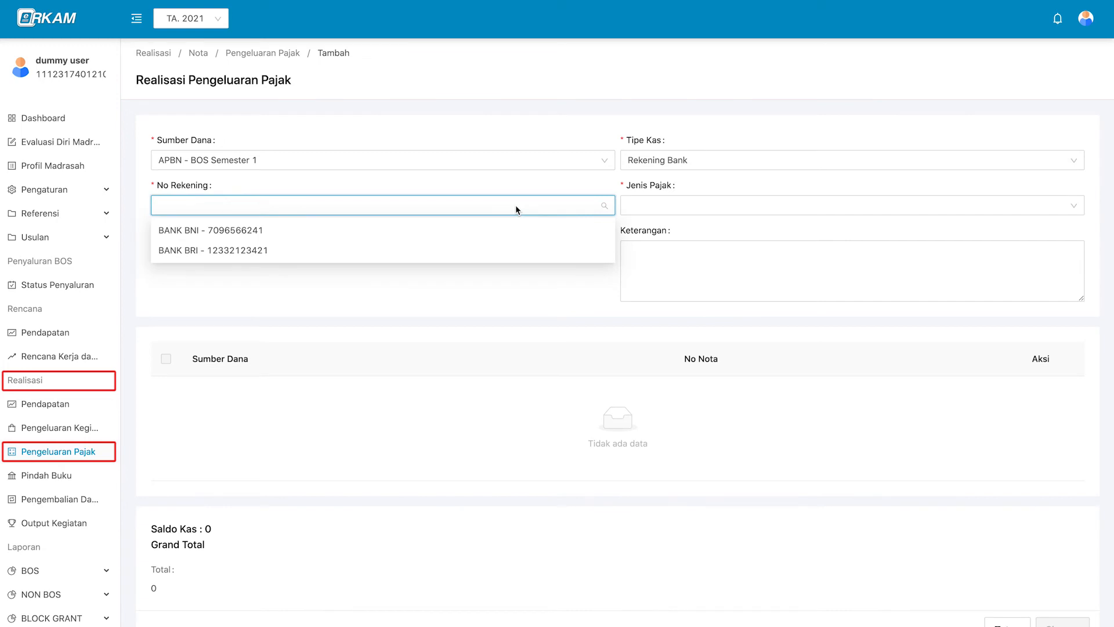
left_click(554, 183)
left_click(530, 214)
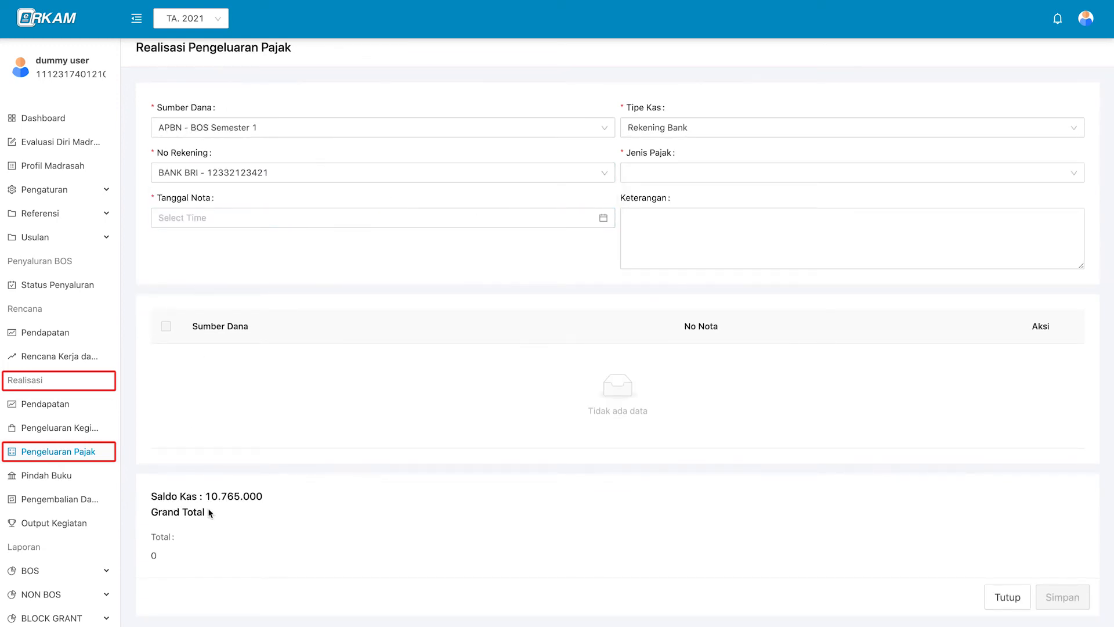
left_click(333, 175)
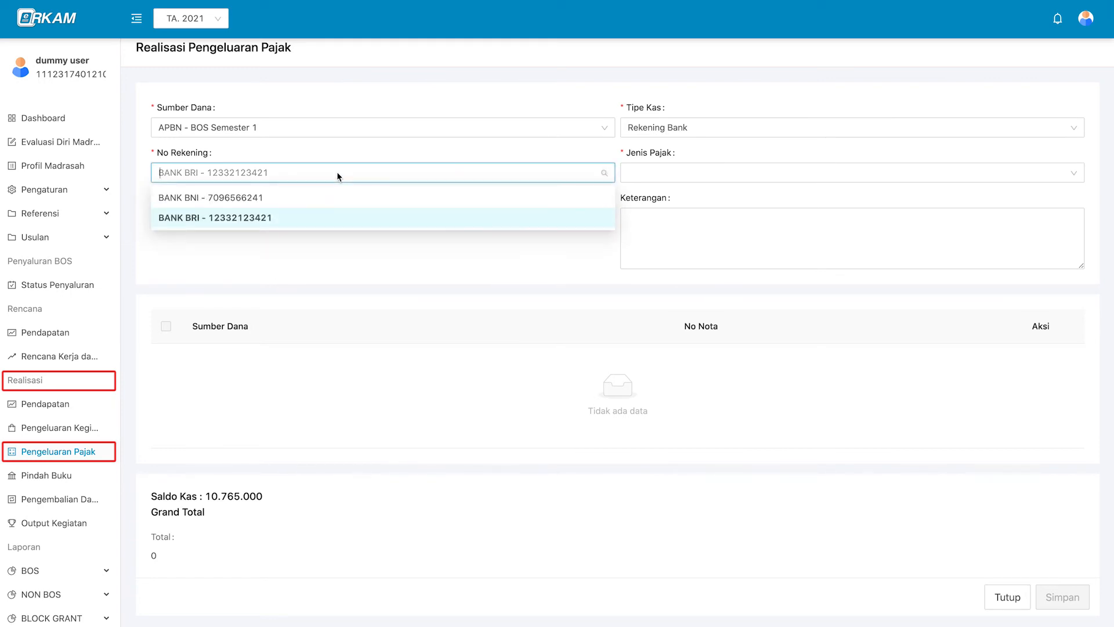
left_click(331, 195)
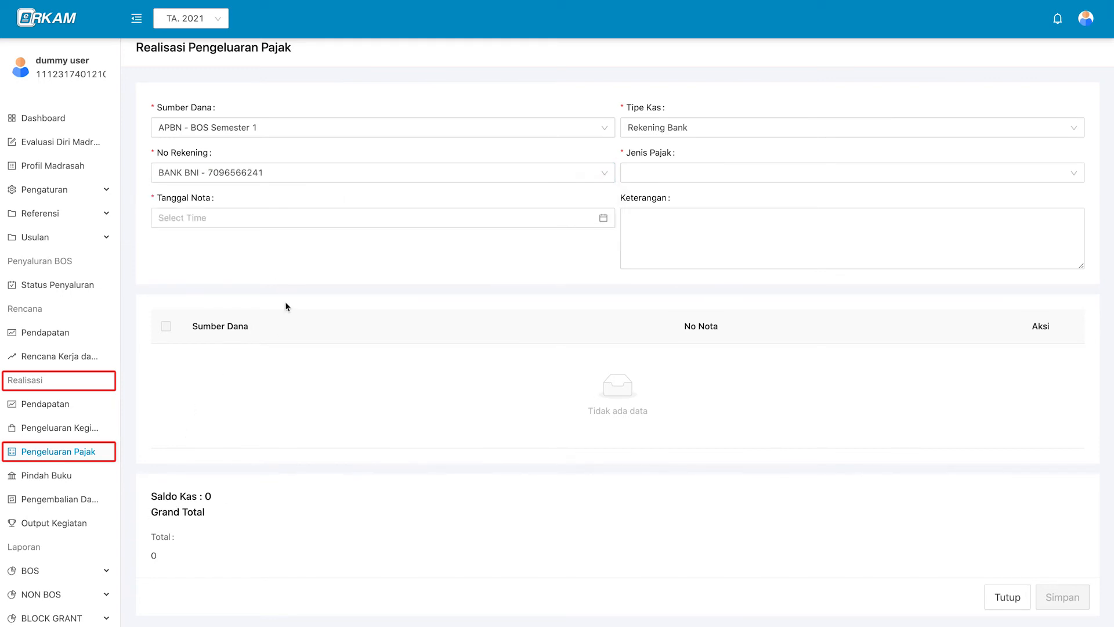
left_click(356, 175)
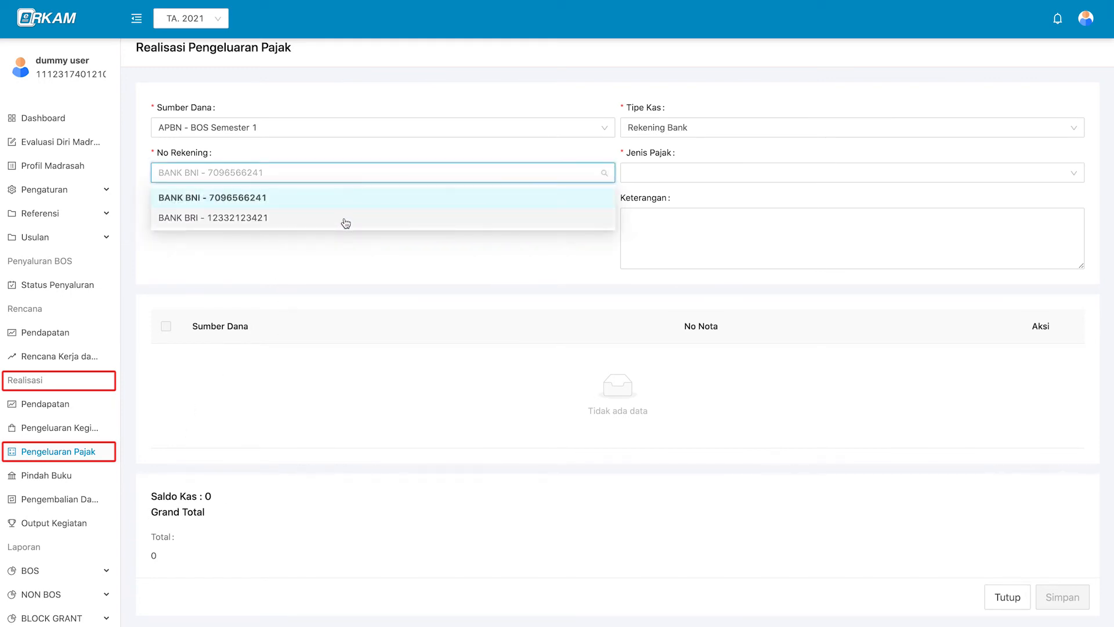
left_click(346, 219)
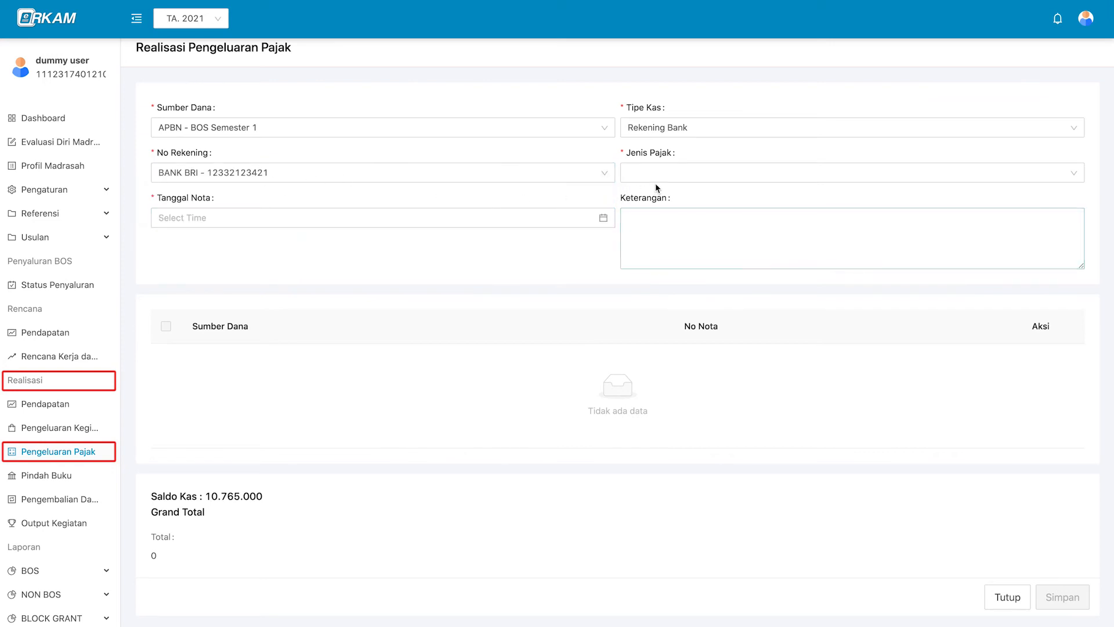
Set the tax type to PPN and the note date to 8 January 2021.
left_click(671, 170)
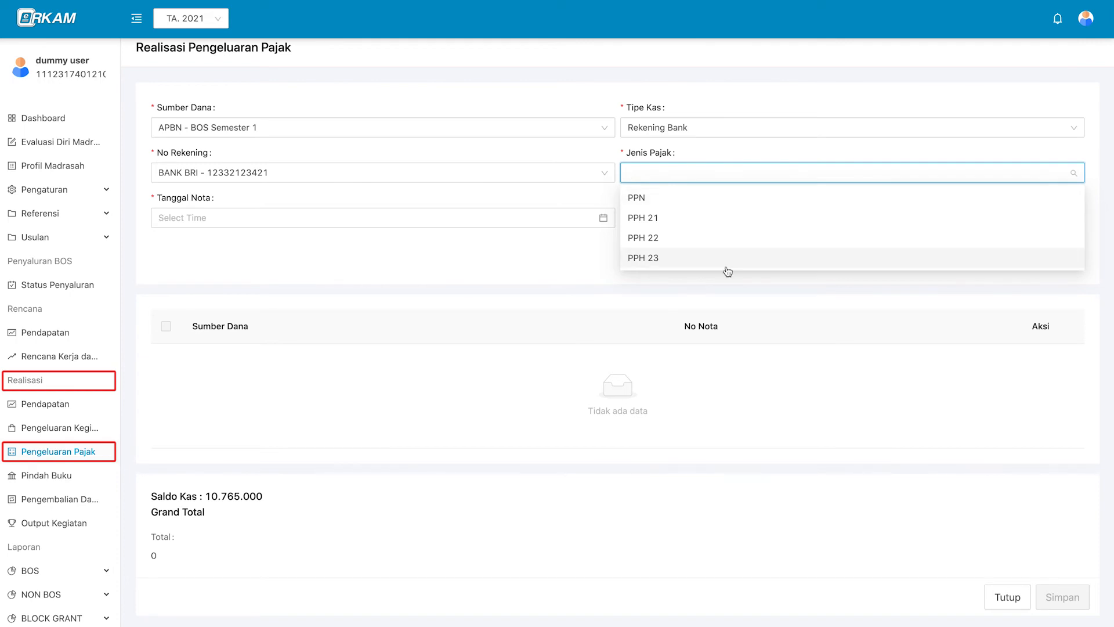
left_click(721, 198)
left_click(691, 210)
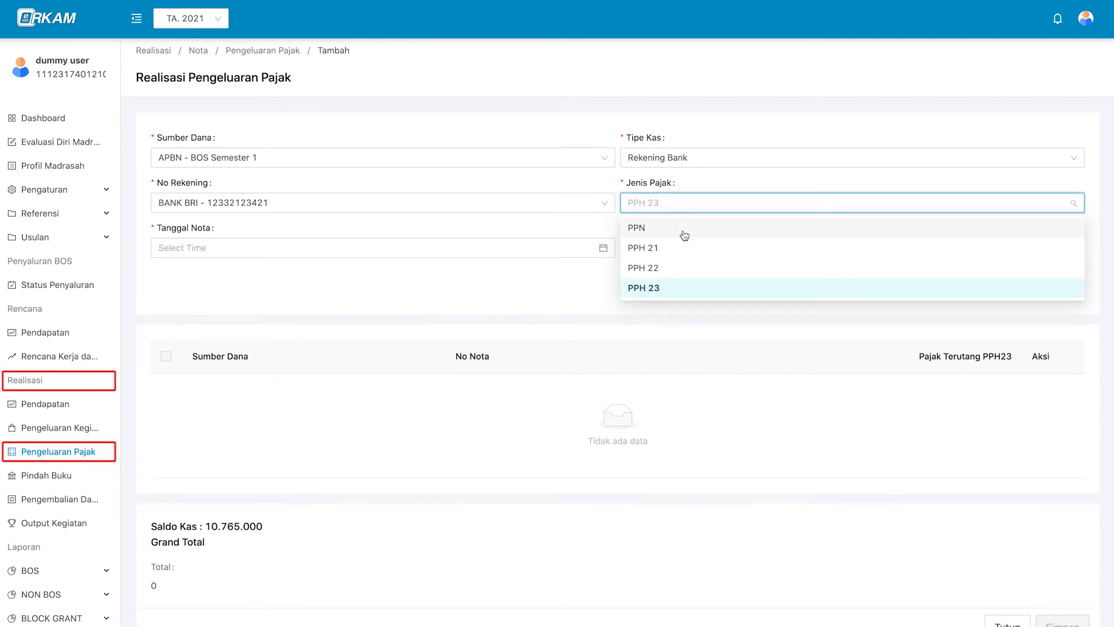
left_click(684, 232)
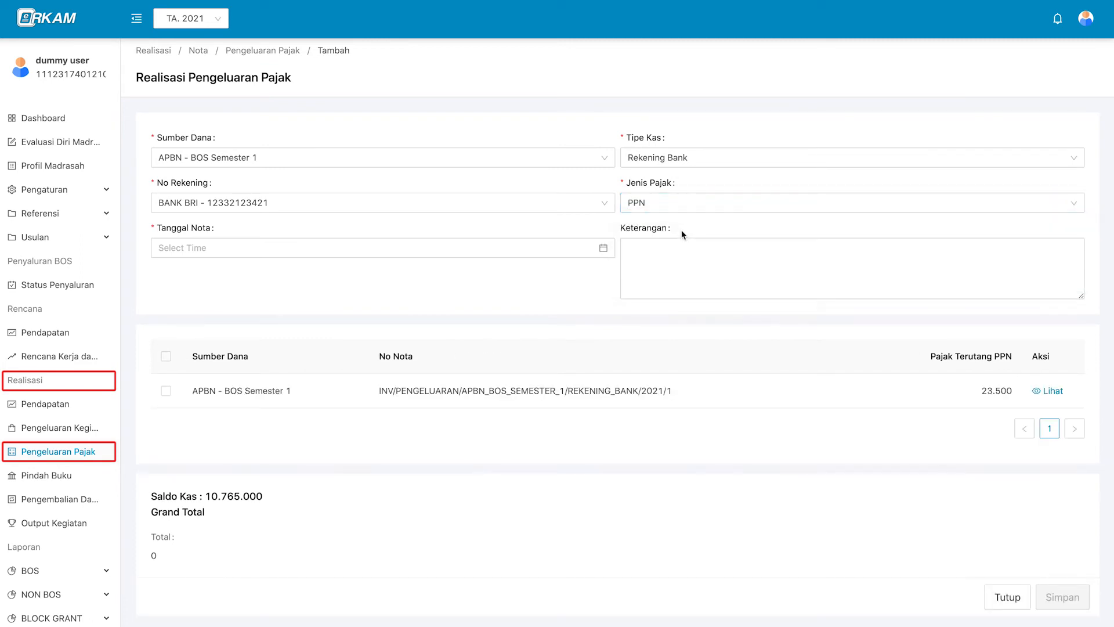
left_click(454, 254)
left_click(282, 338)
left_click(479, 440)
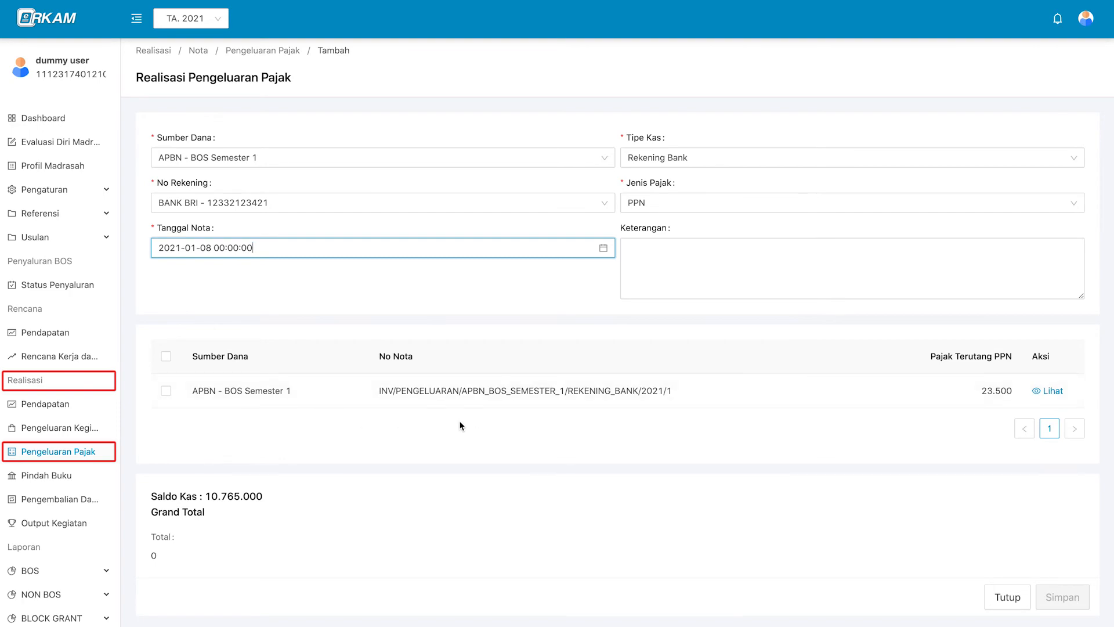
Review the 23.500 PPN note, include it in the realization, and save it as Menunggu.
left_click(1048, 391)
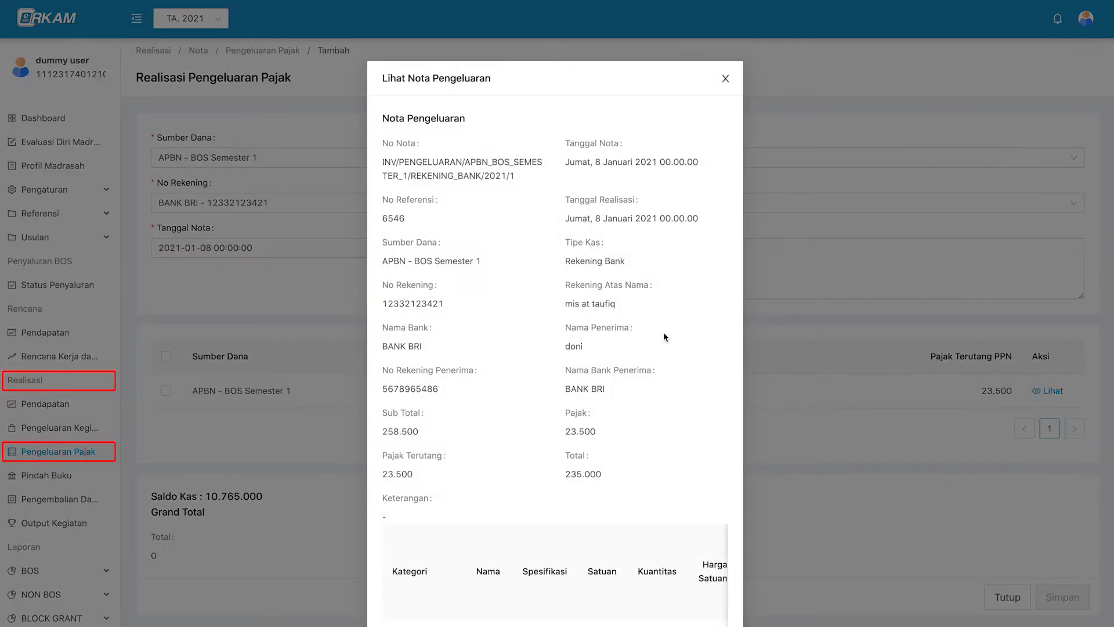
scroll(656, 371, "down", 2)
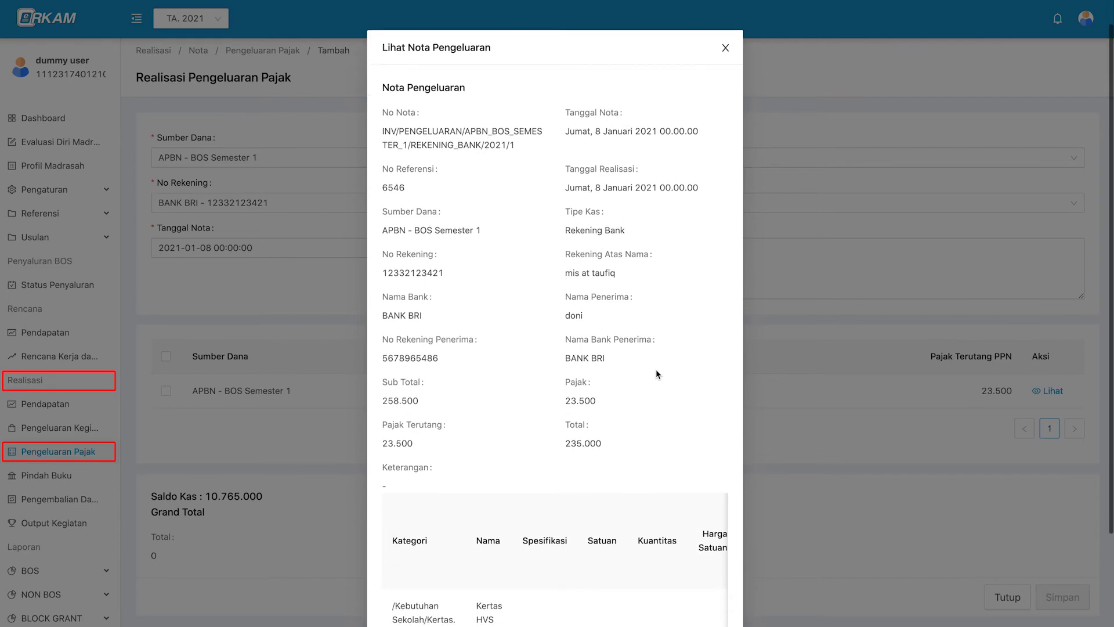
scroll(656, 369, "up", 2)
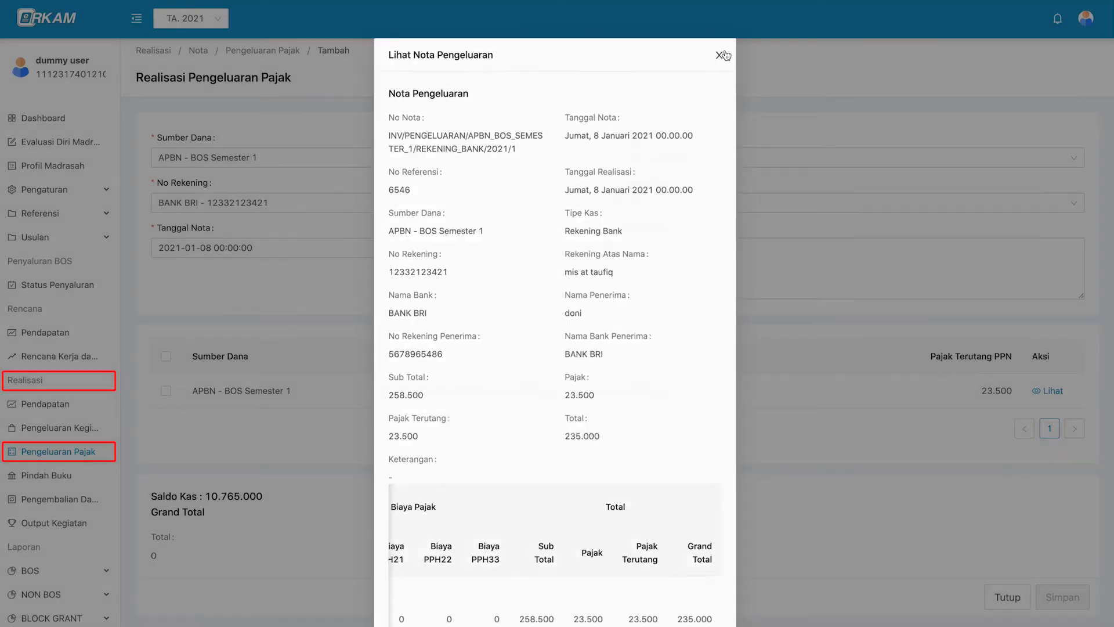
left_click(723, 52)
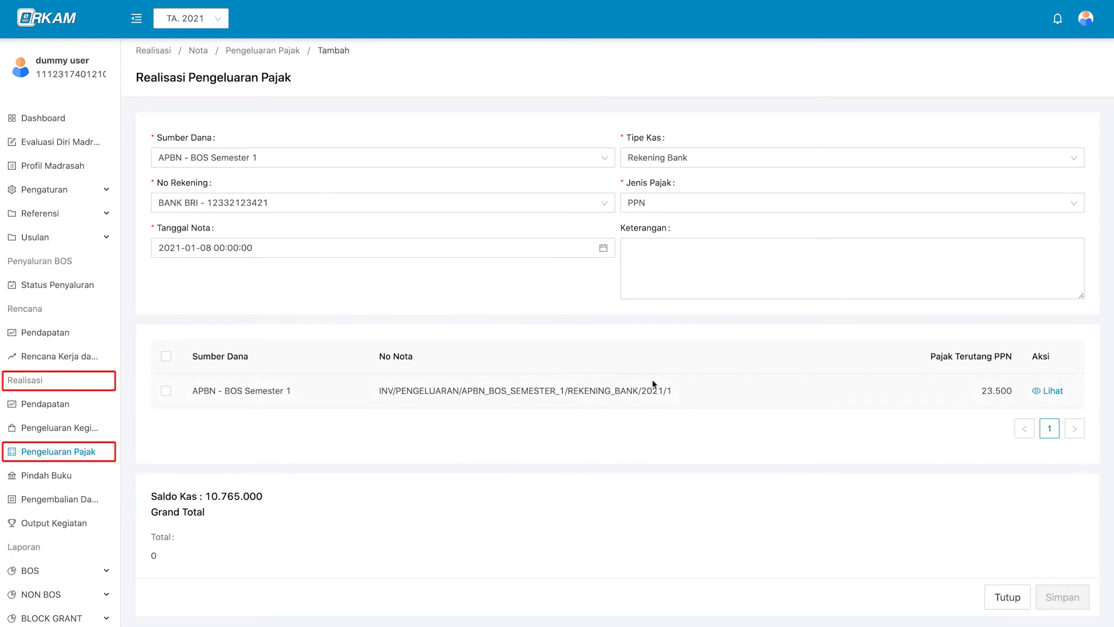
left_click(166, 391)
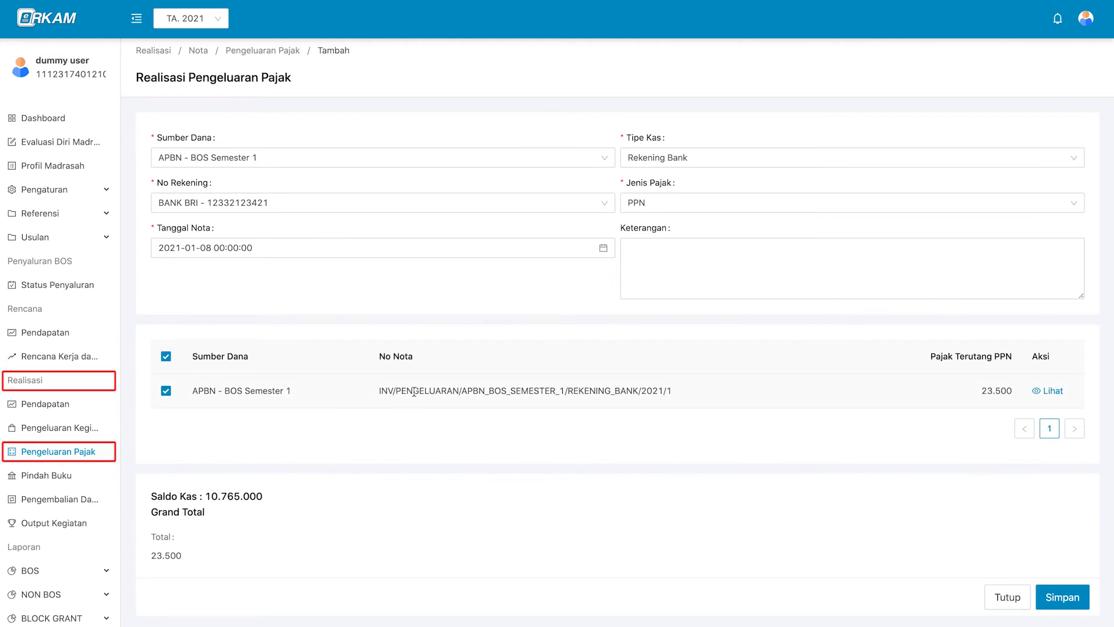
left_click(1058, 594)
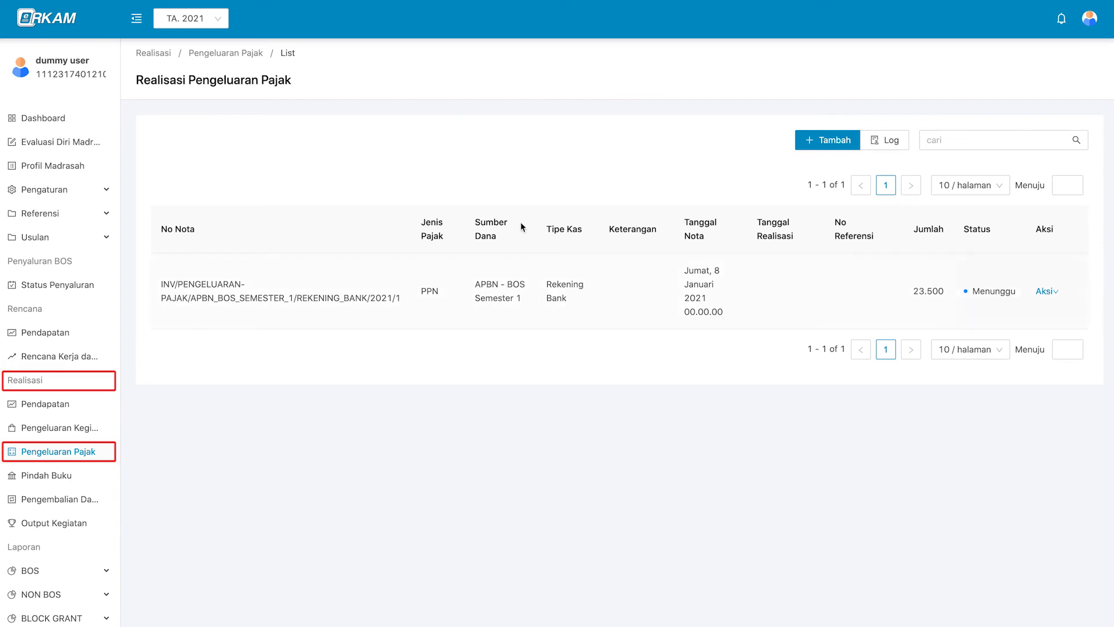
Check the PPN note's action options, then bring up the account menu at the top right.
left_click(1043, 292)
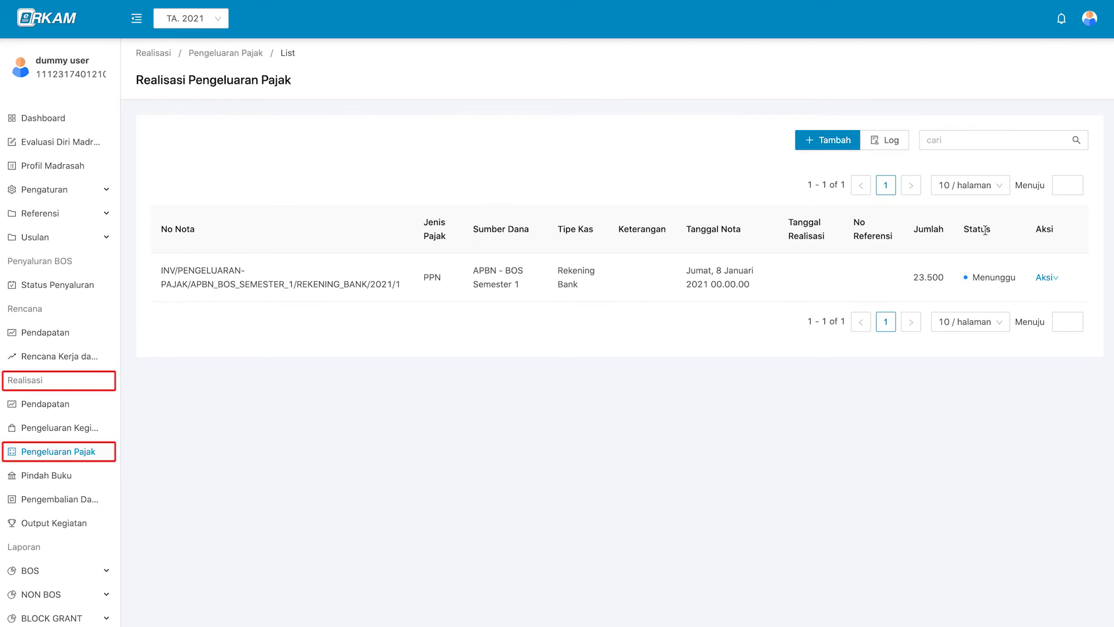
left_click(1090, 18)
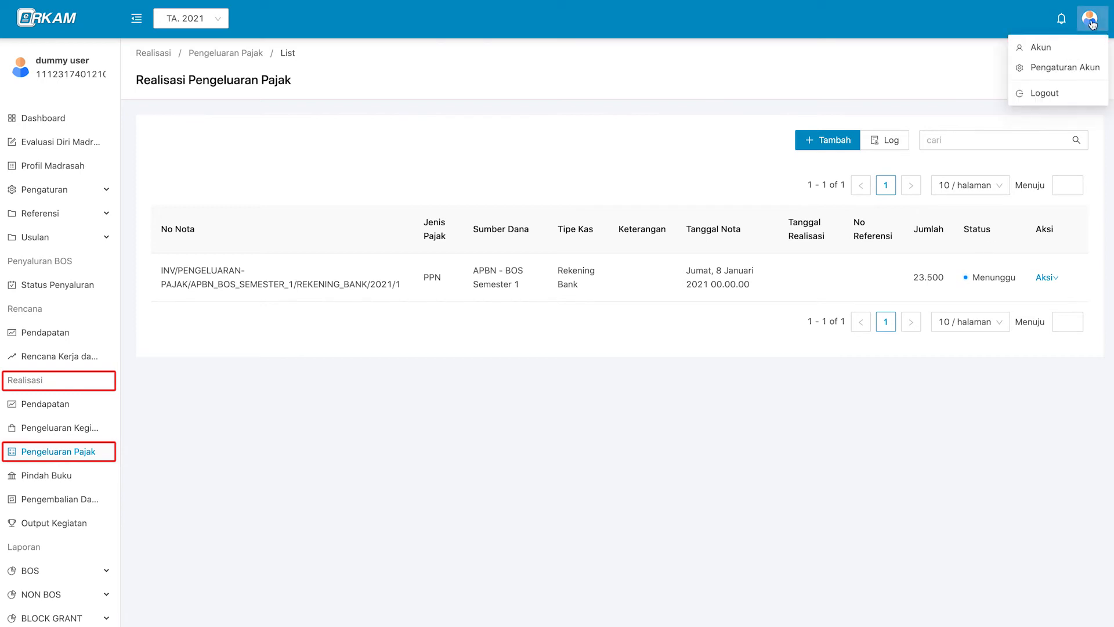
Sign out and log back in as Kepala Madrasah using the saved NIK and password.
left_click(1072, 103)
left_click(609, 143)
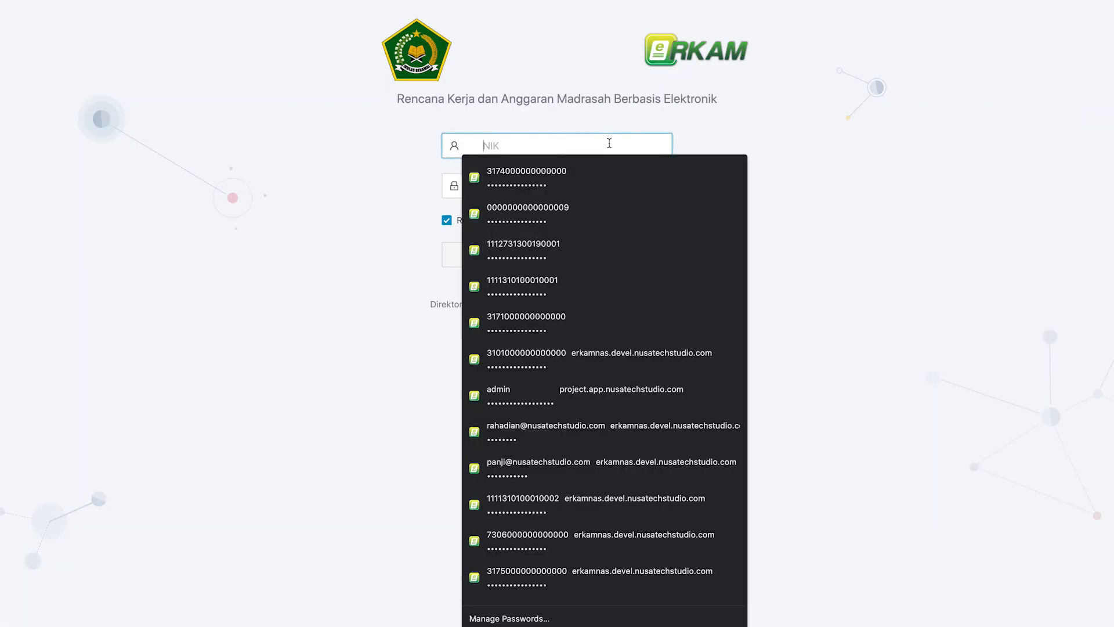
key("super+v")
key("Tab")
key("super+v")
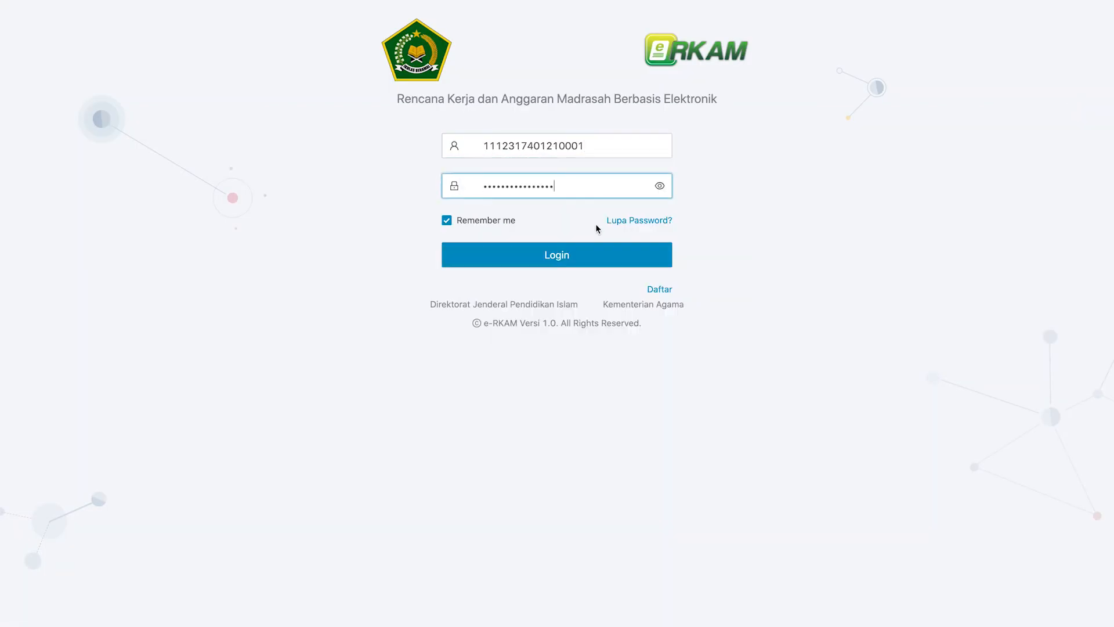
left_click(595, 255)
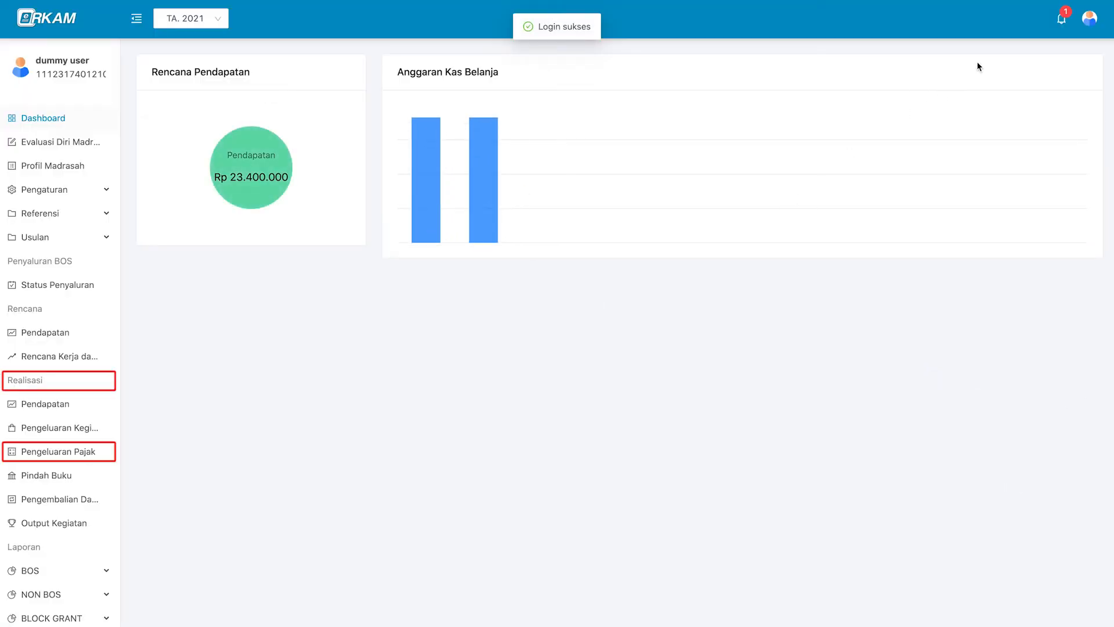
Check the account profile, then open the Realisasi Pengeluaran Pajak list.
left_click(1089, 18)
left_click(1072, 46)
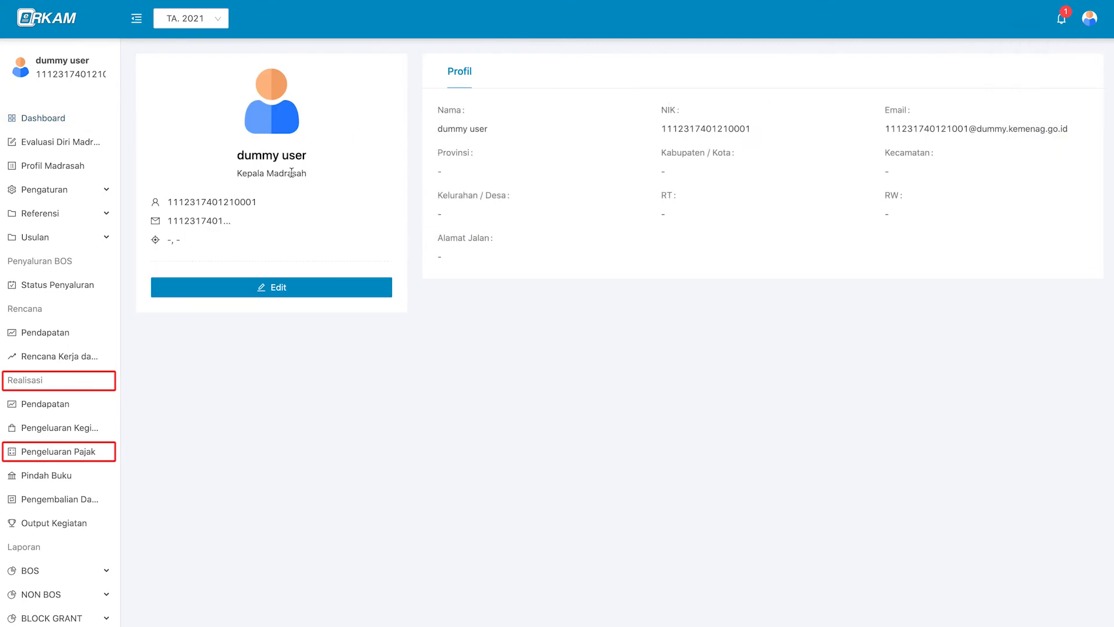
left_click(85, 453)
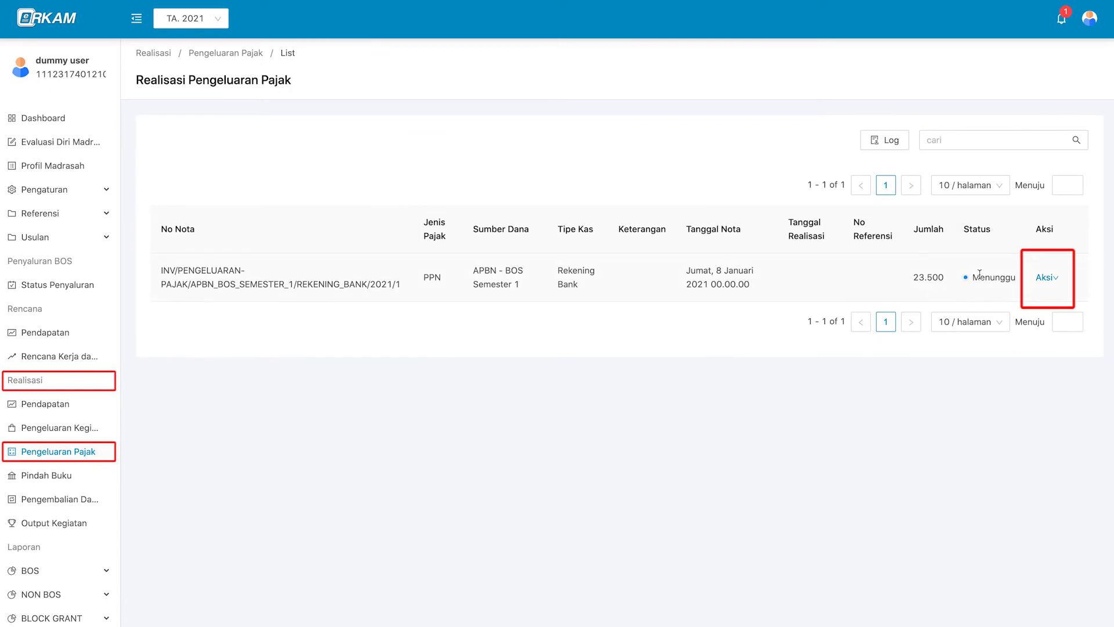
Approve the 23.500 PPN note via Persetujuan, choosing Disetujui.
left_click(1047, 278)
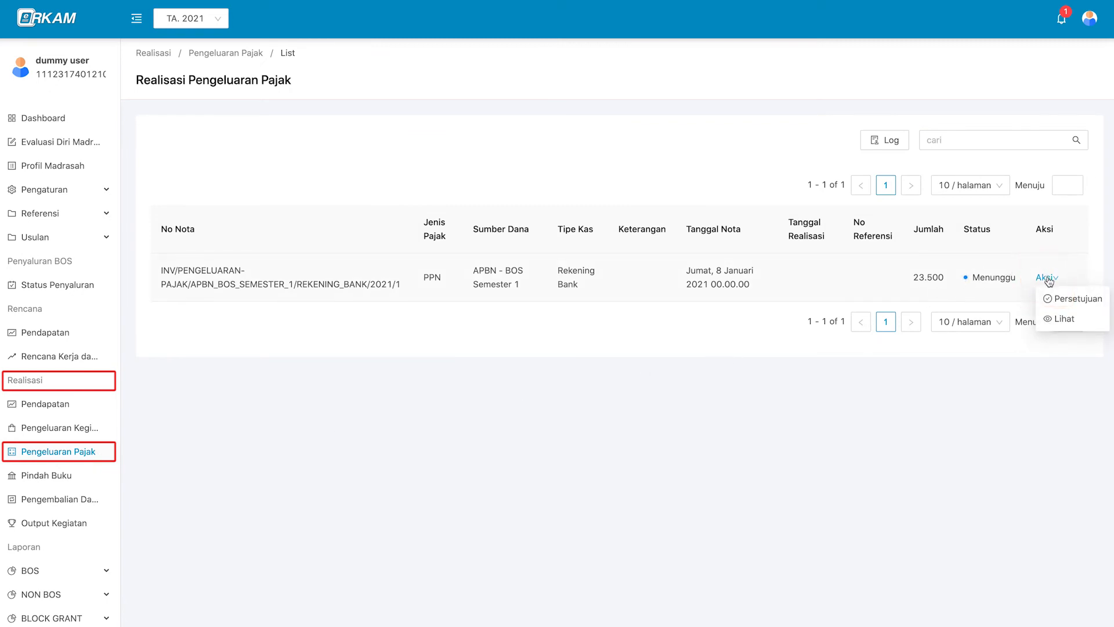
mouse_move(1045, 277)
left_click(1052, 298)
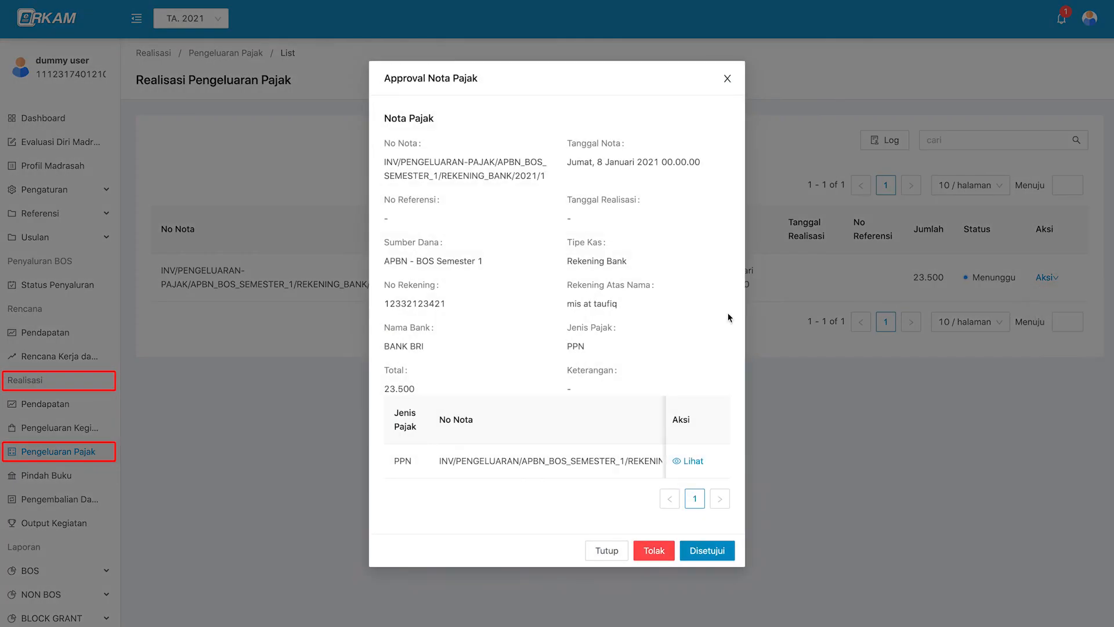
left_click(703, 478)
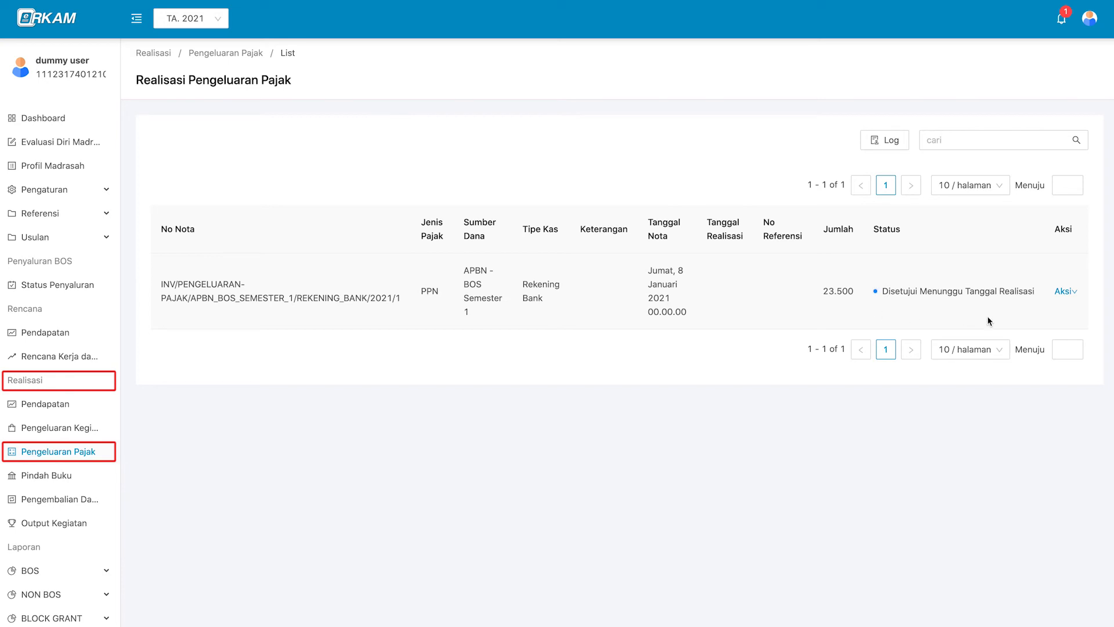
Sign out, log in as Bendahara Madrasah with saved credentials, and open the Pengeluaran Pajak list.
mouse_move(1090, 18)
left_click(1080, 91)
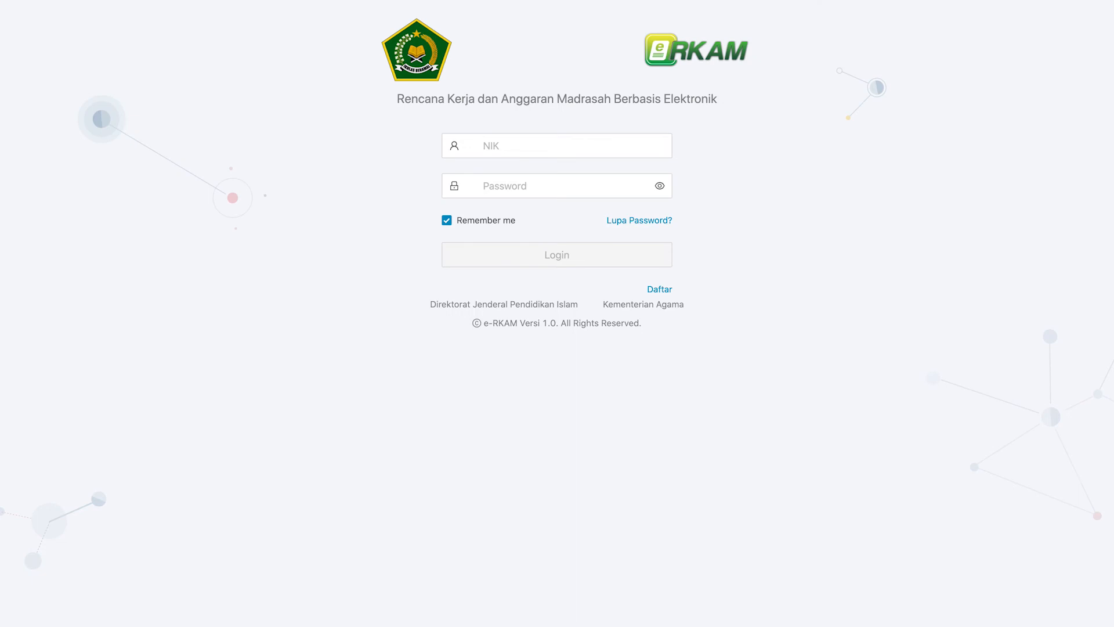
left_click(606, 144)
key("super+v")
key("Tab")
key("super+v")
left_click(585, 258)
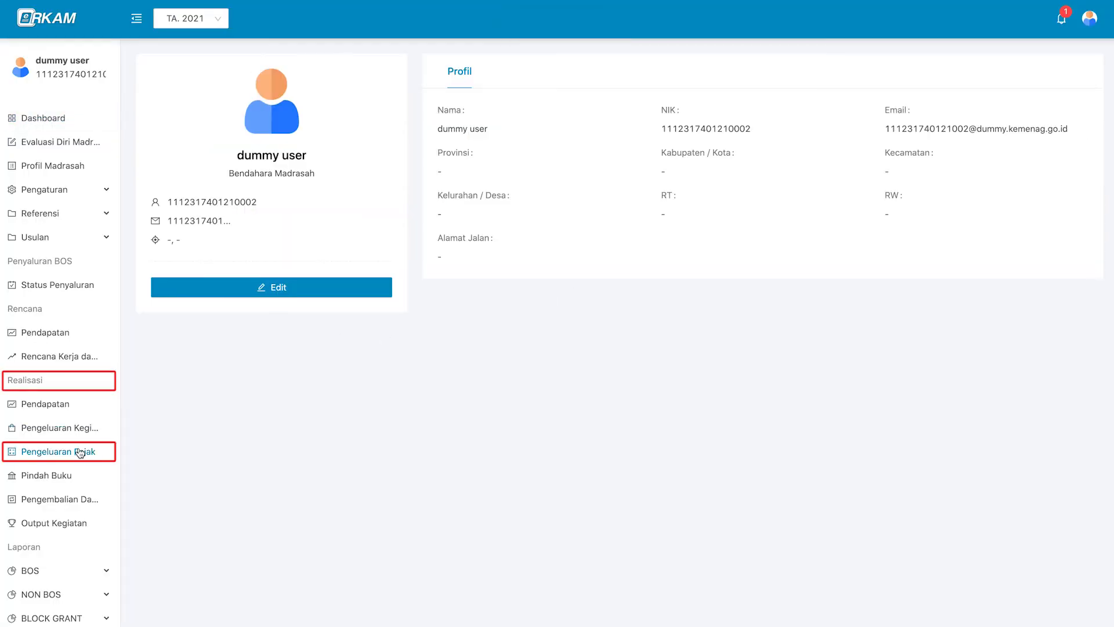
left_click(80, 452)
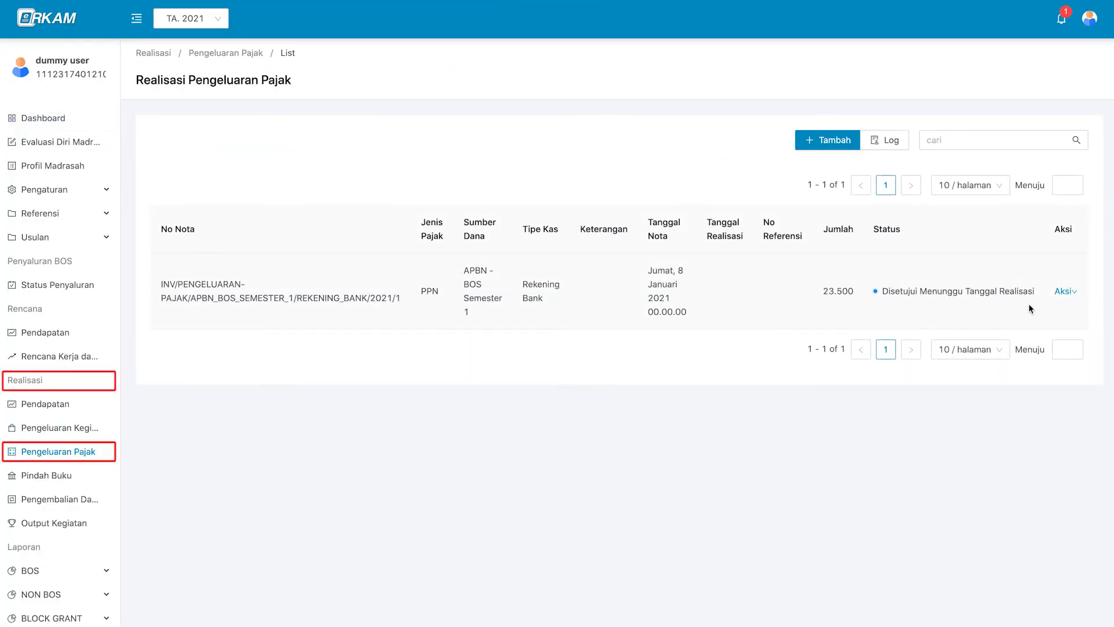
Set the PPN note's realization date to 16 January 2021 with reference 76543 and save.
left_click(1065, 290)
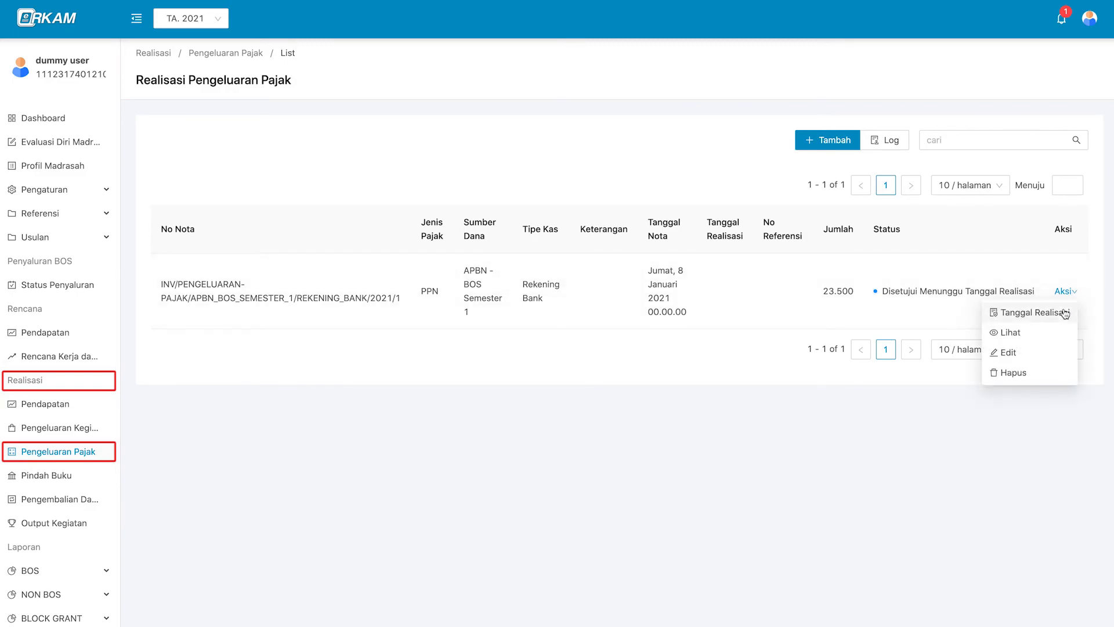
left_click(1066, 314)
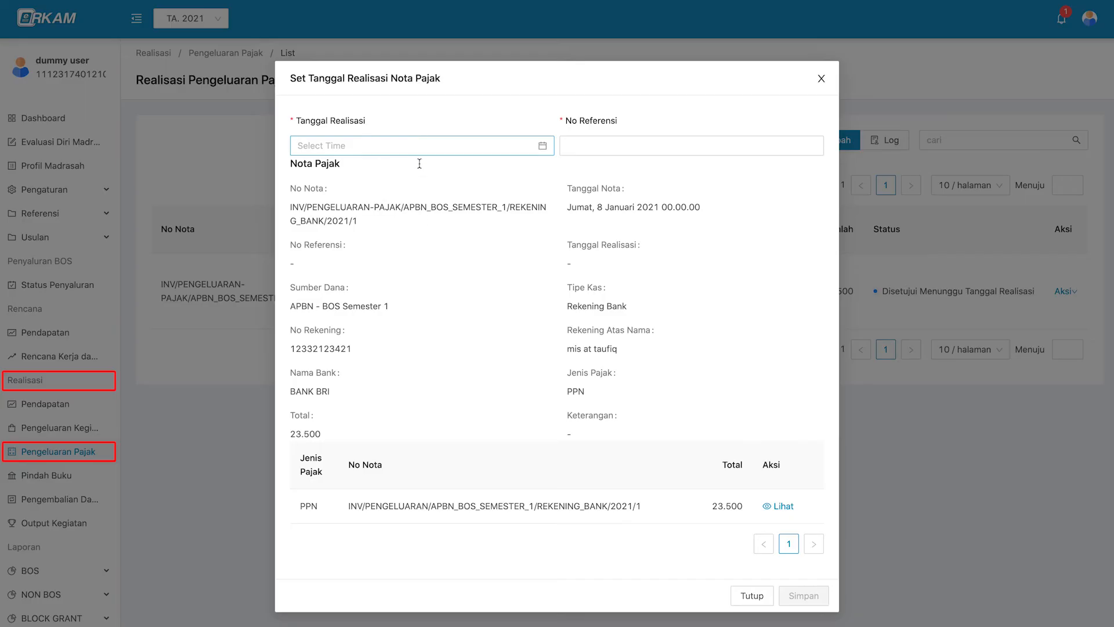
left_click(364, 145)
left_click(441, 257)
left_click(550, 338)
left_click(584, 145)
type("76543")
left_click(804, 598)
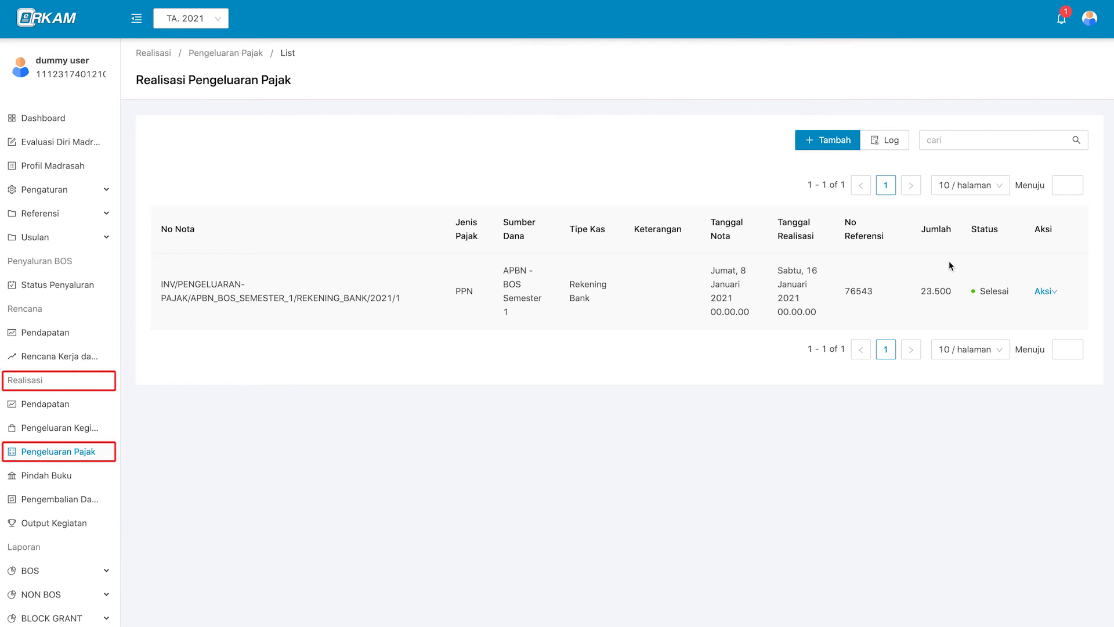
Open and scroll through the tax expense realization change log.
left_click(903, 146)
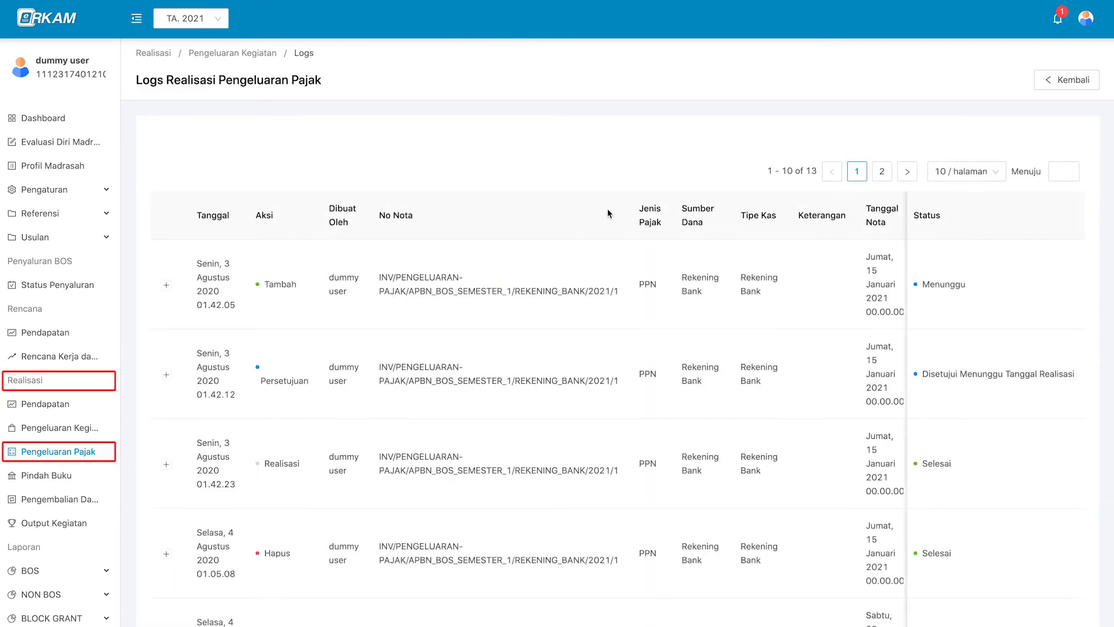
scroll(586, 358, "down", 1)
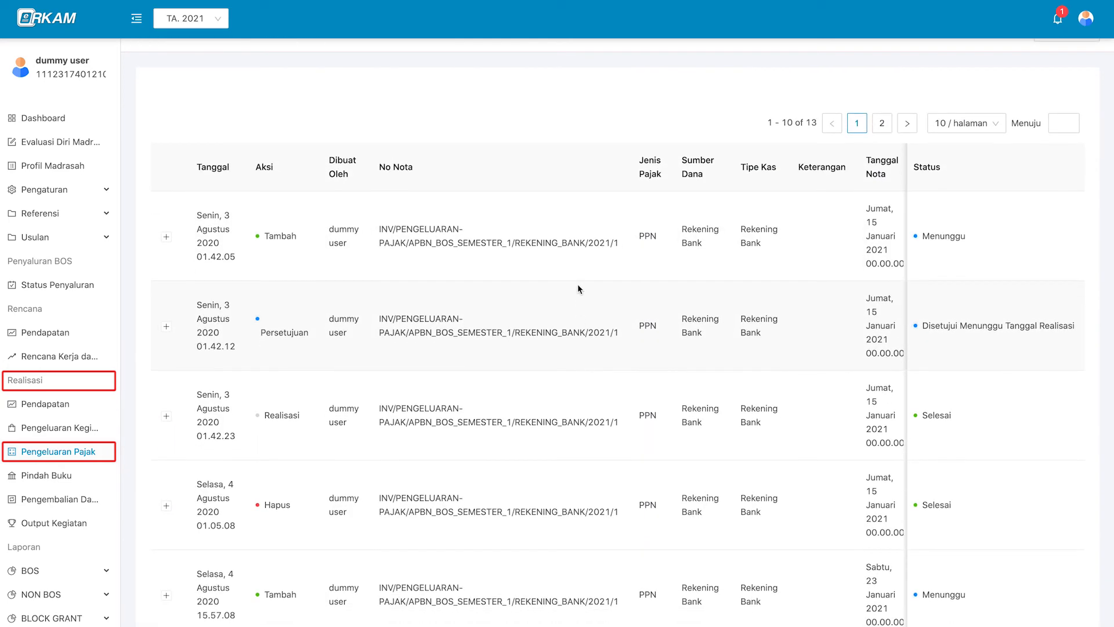
scroll(577, 283, "down", 1)
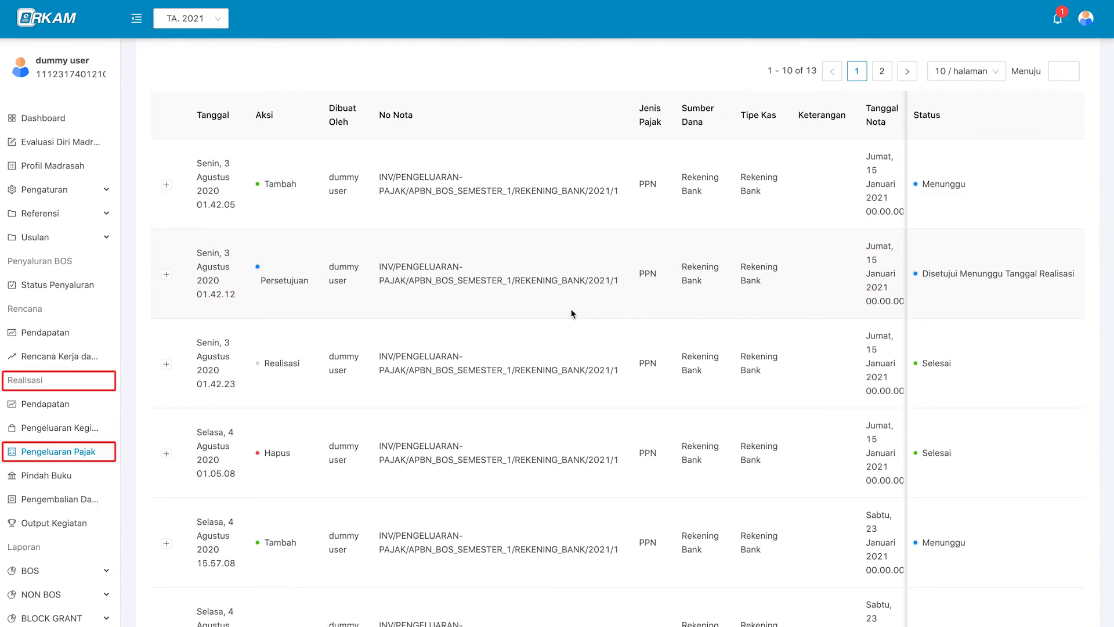
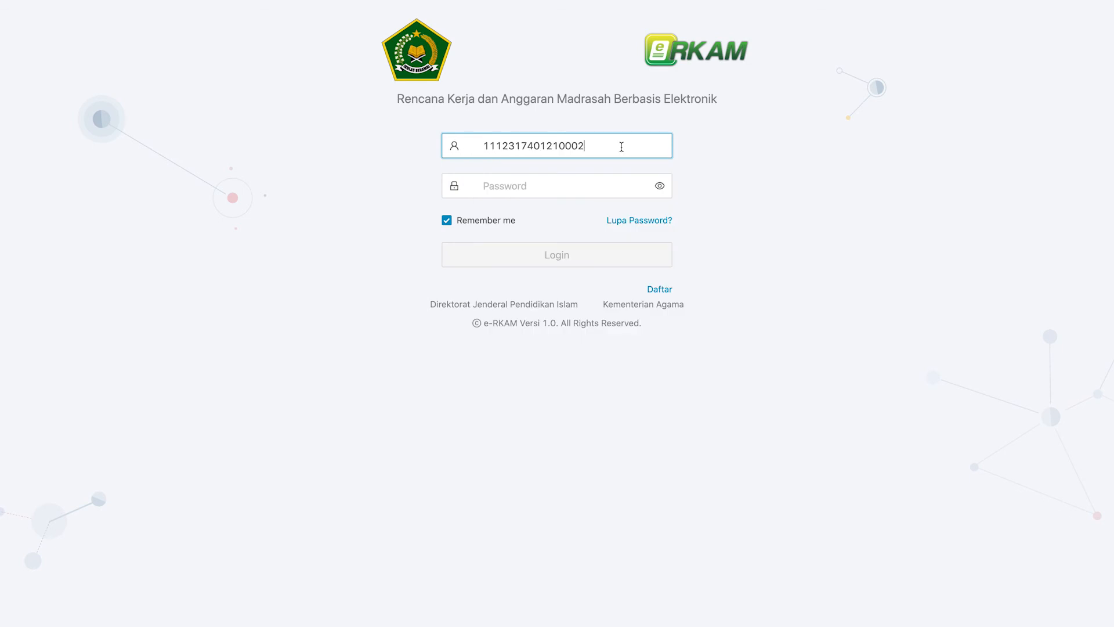
key("super+v")
Log back in with the saved credentials and open the empty Realisasi Pindah Buku list.
left_click(608, 248)
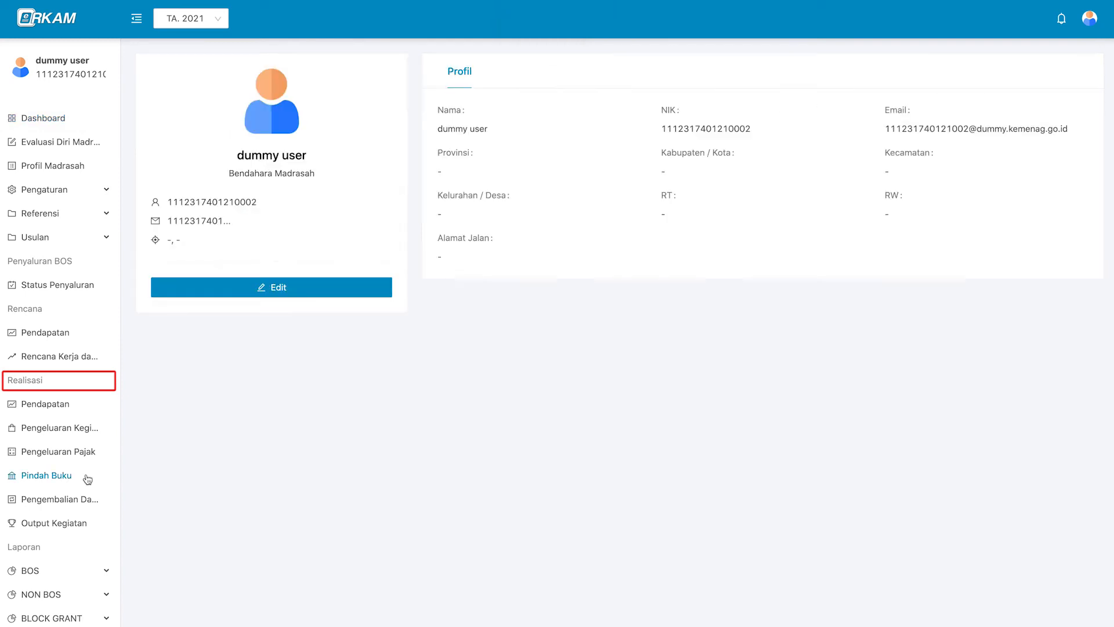
left_click(87, 476)
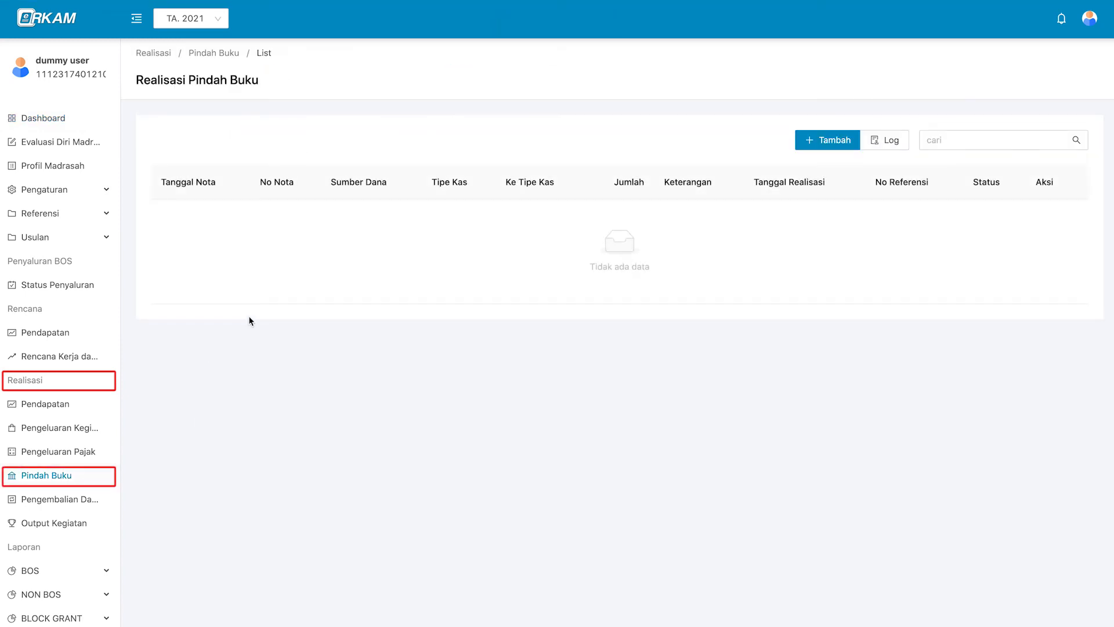
Start a Pindah Buku note from APBN - BOS Semester 1, Rekening Bank, BANK BRI account.
left_click(847, 142)
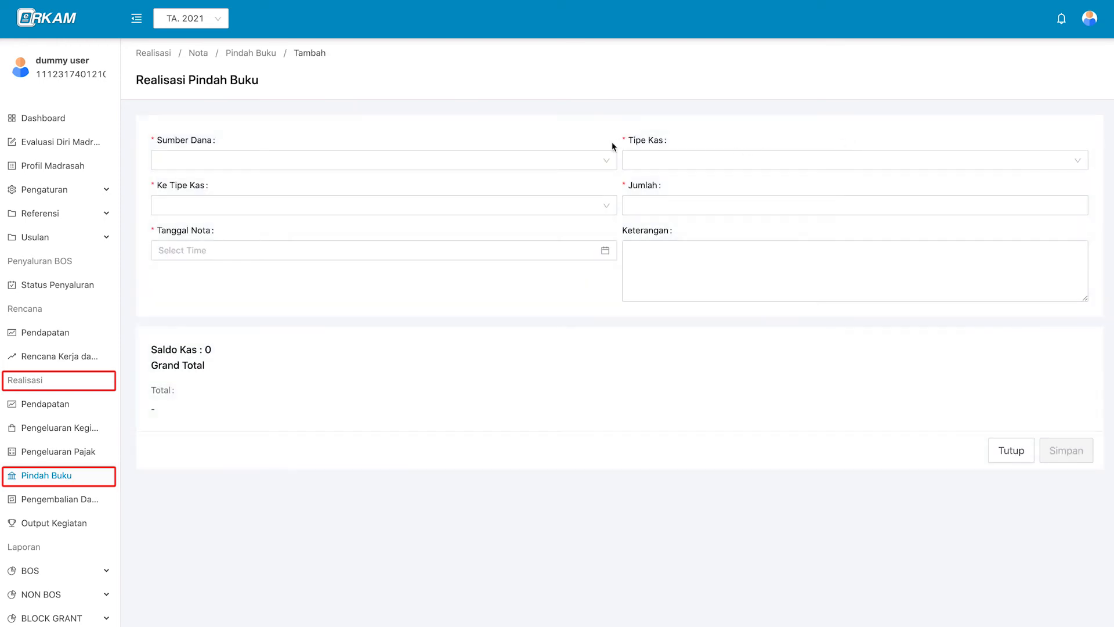
left_click(535, 160)
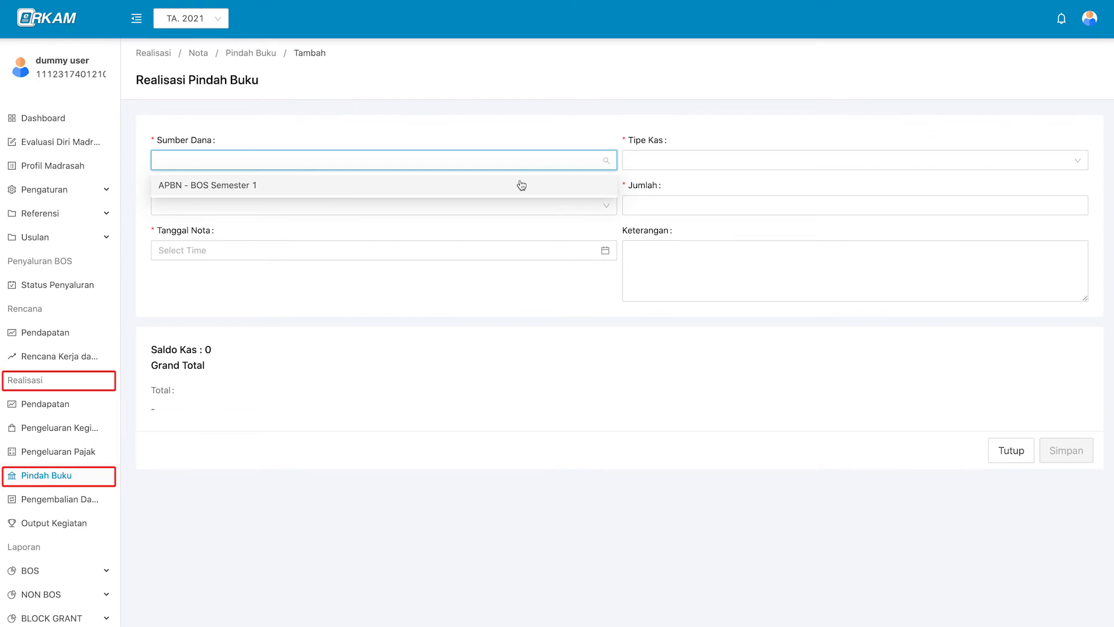
left_click(522, 185)
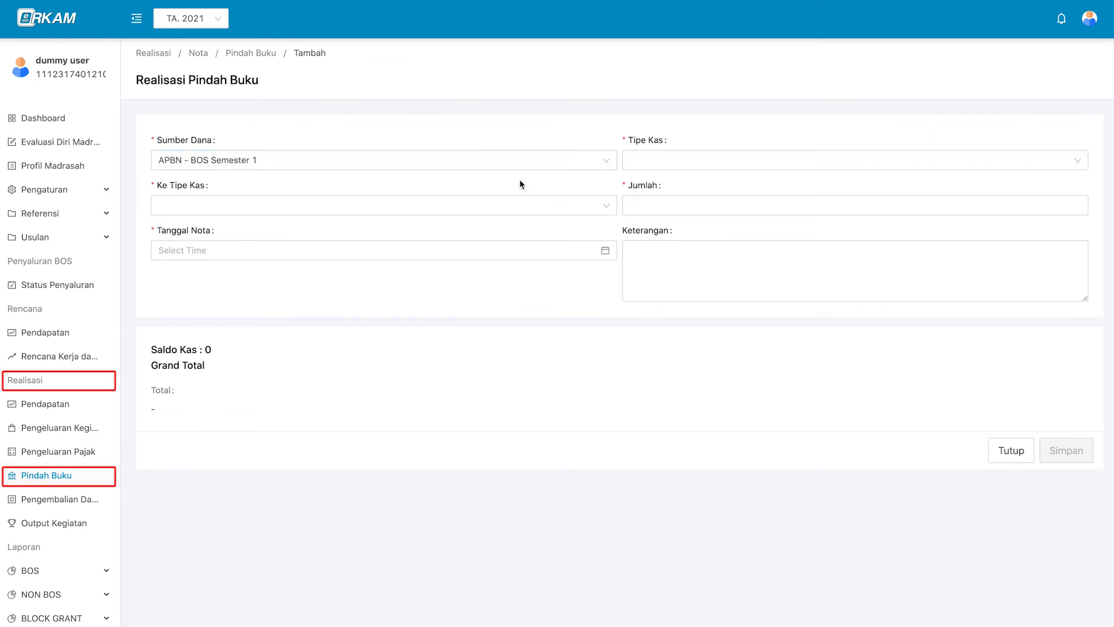
left_click(659, 162)
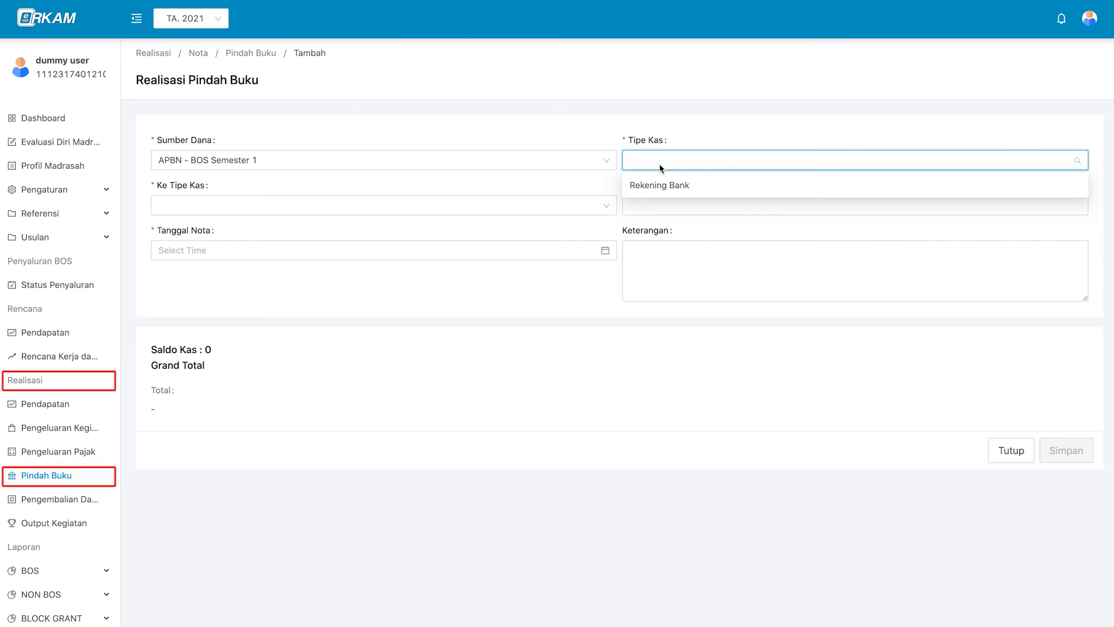
left_click(721, 186)
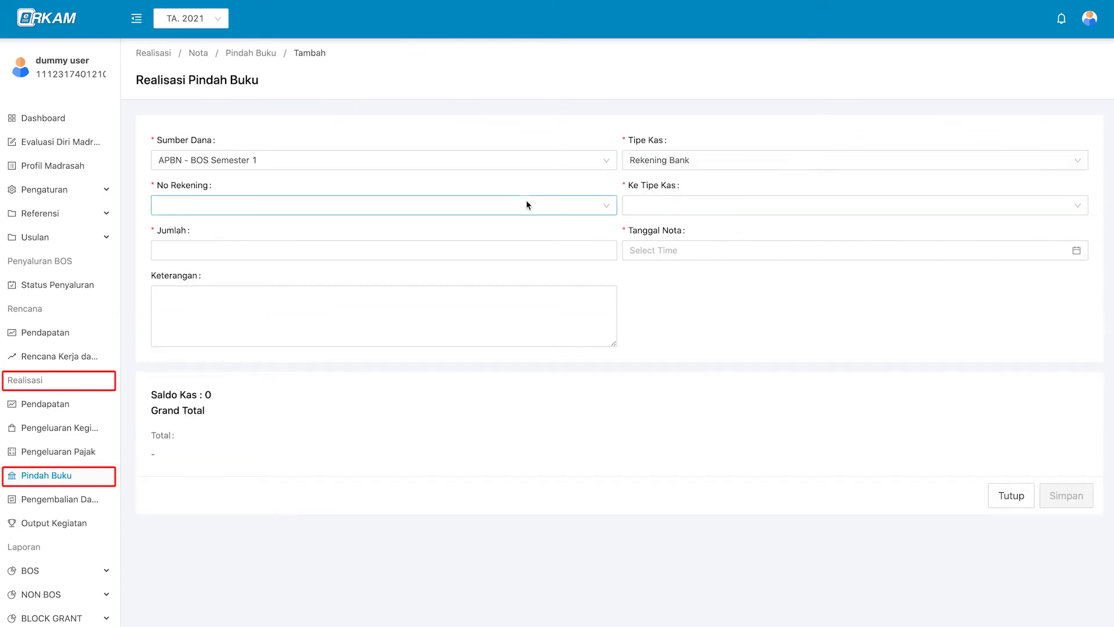
left_click(482, 204)
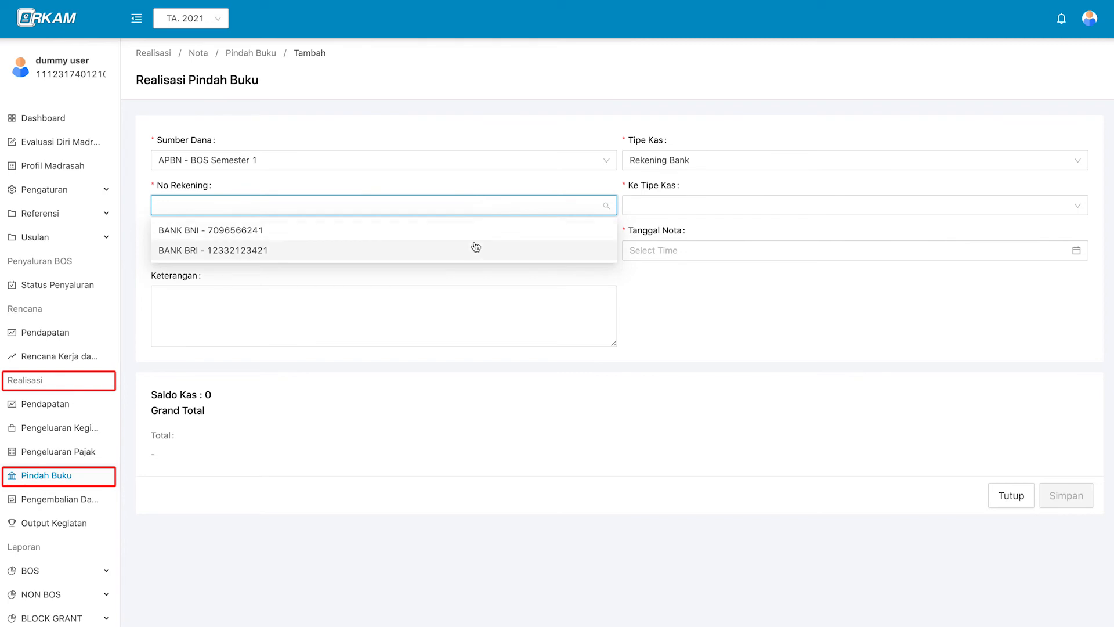
left_click(476, 247)
Send it to Tunai with amount 1000000 and note date 2021-01-22, then save.
left_click(649, 207)
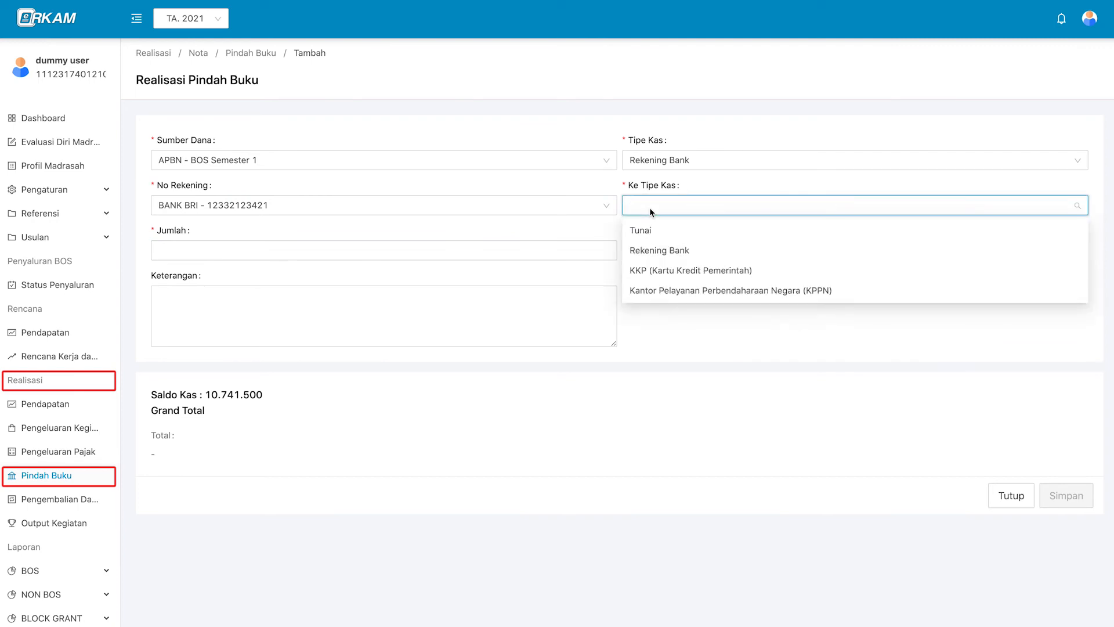
left_click(656, 232)
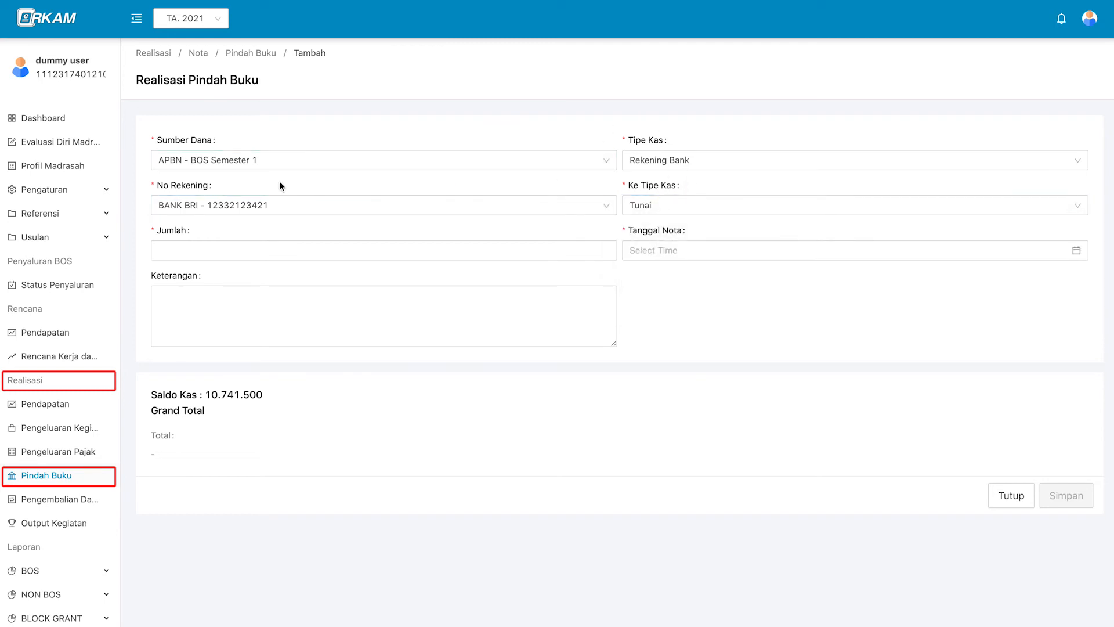
left_click(452, 245)
type("1000")
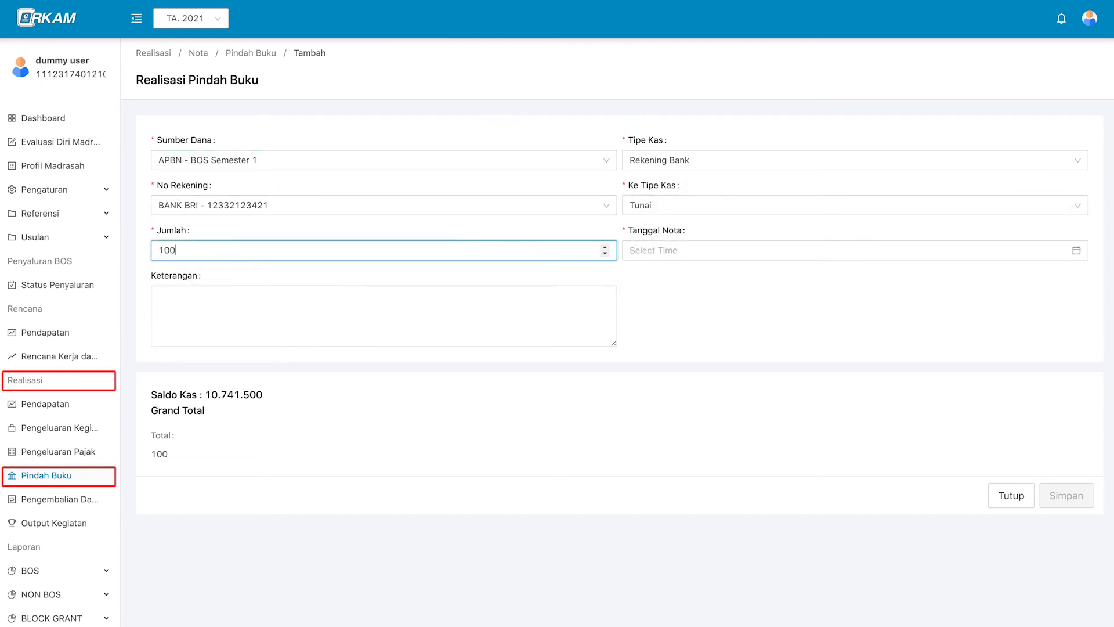
type("000")
left_click(659, 254)
left_click(885, 451)
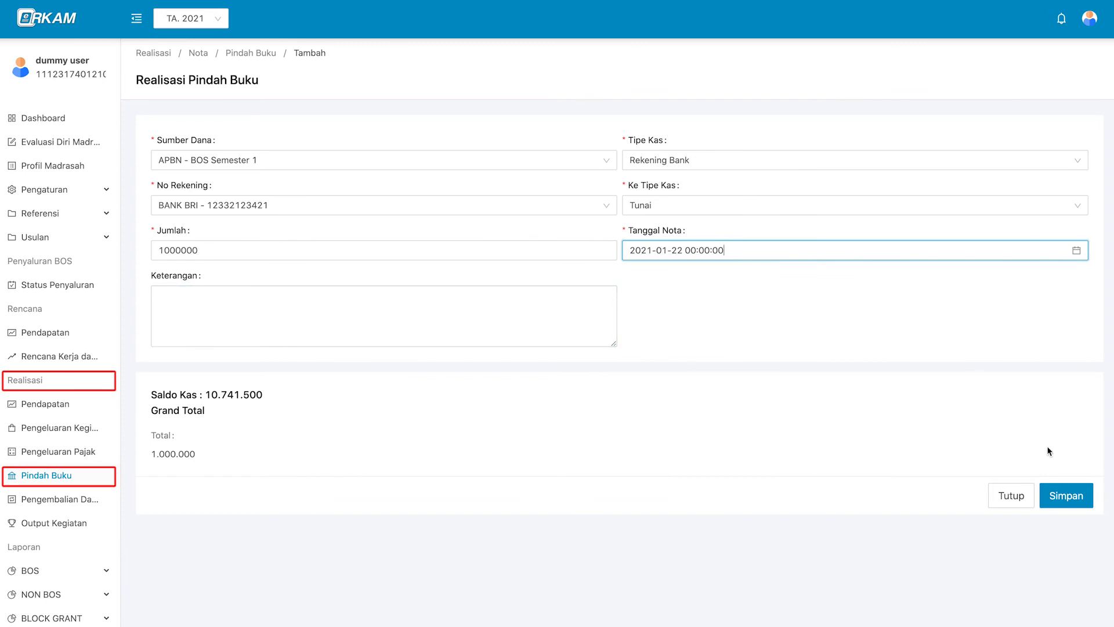
left_click(1066, 494)
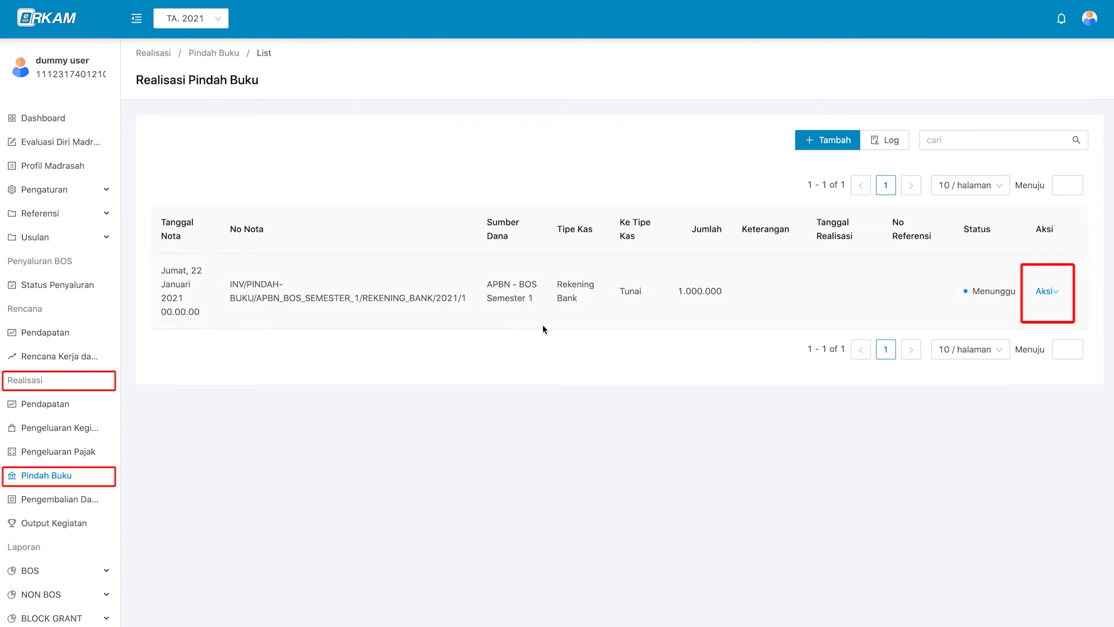
View the new Pindah Buku note's details, then close them.
left_click(1042, 291)
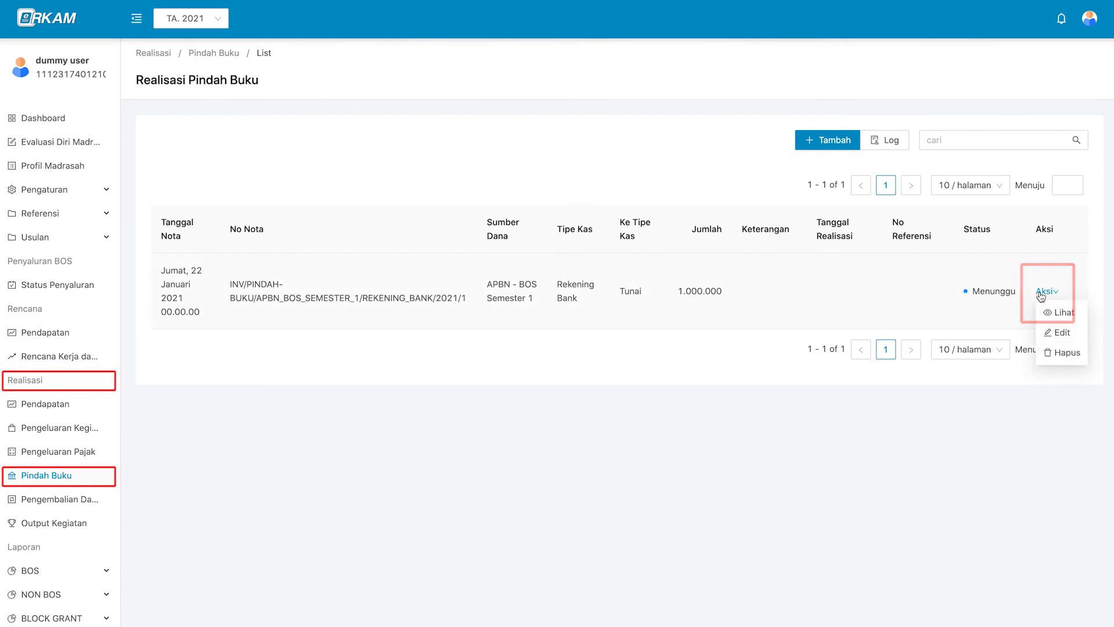
left_click(1084, 312)
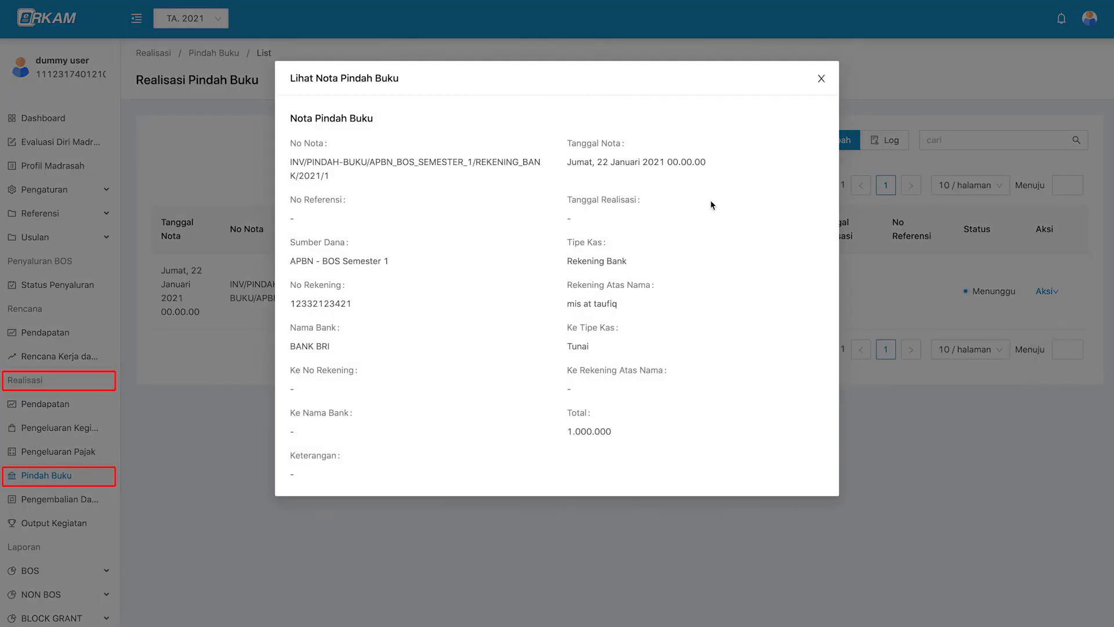
key("Escape")
Edit the note's Jumlah from 1000000 to 2000000 and save.
left_click(1044, 291)
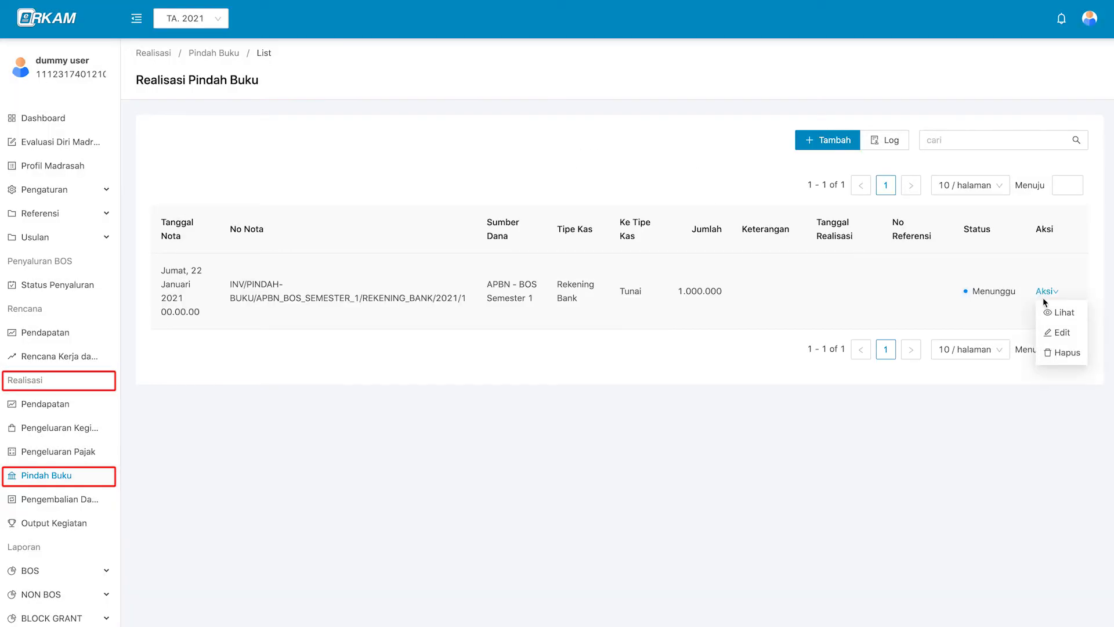
left_click(1077, 335)
left_click(165, 250)
key("BackSpace")
type("2000000")
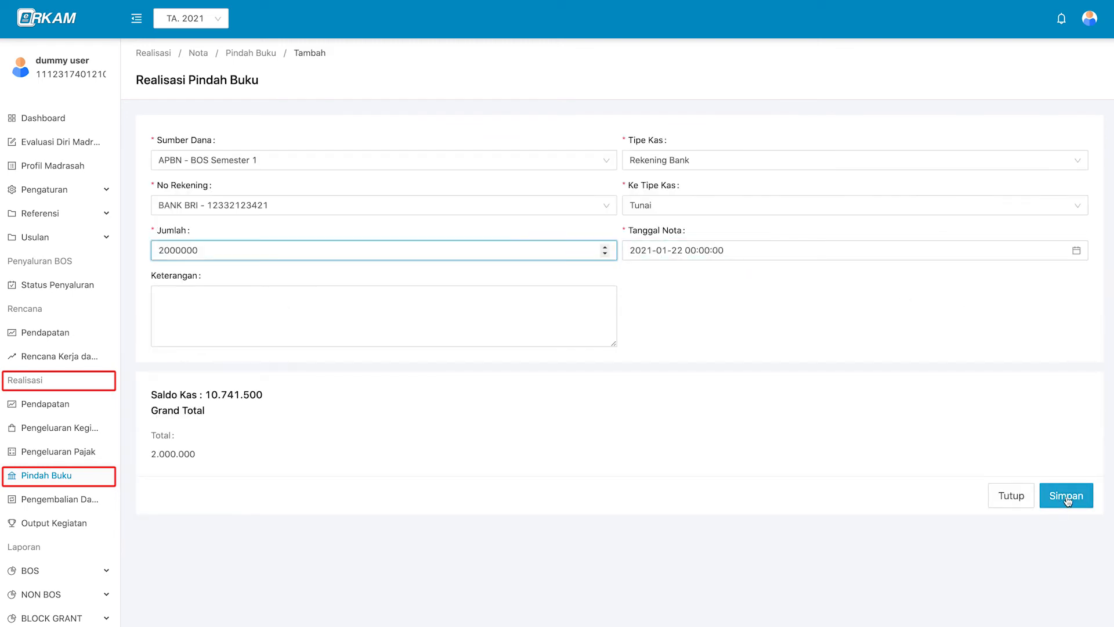
left_click(1068, 502)
Try deleting the note but cancel, keeping it in the list.
left_click(1050, 294)
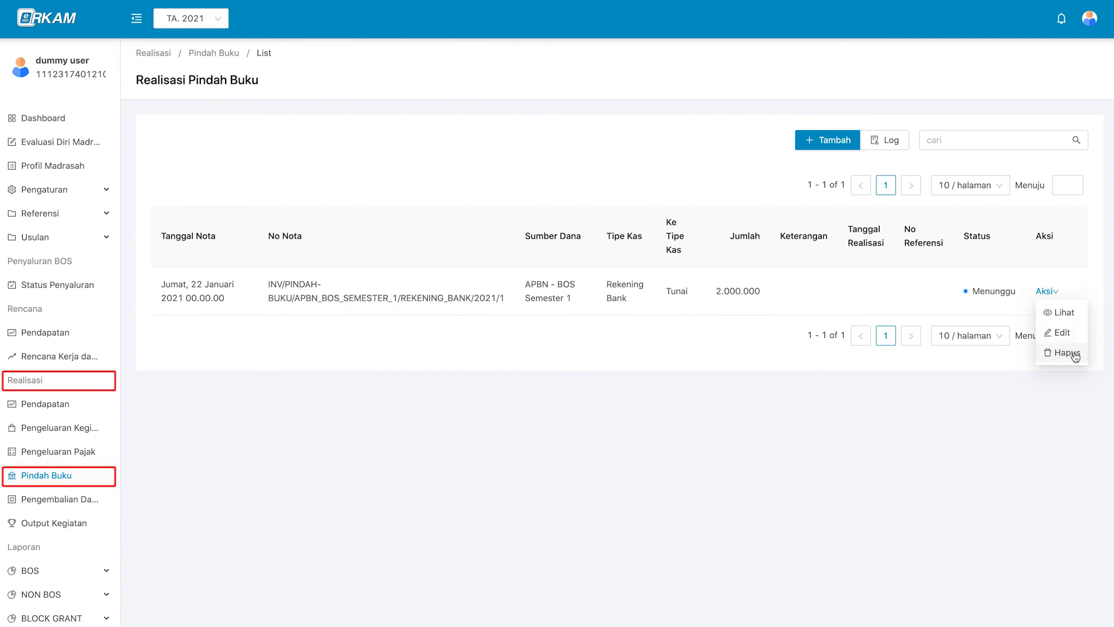
left_click(1055, 352)
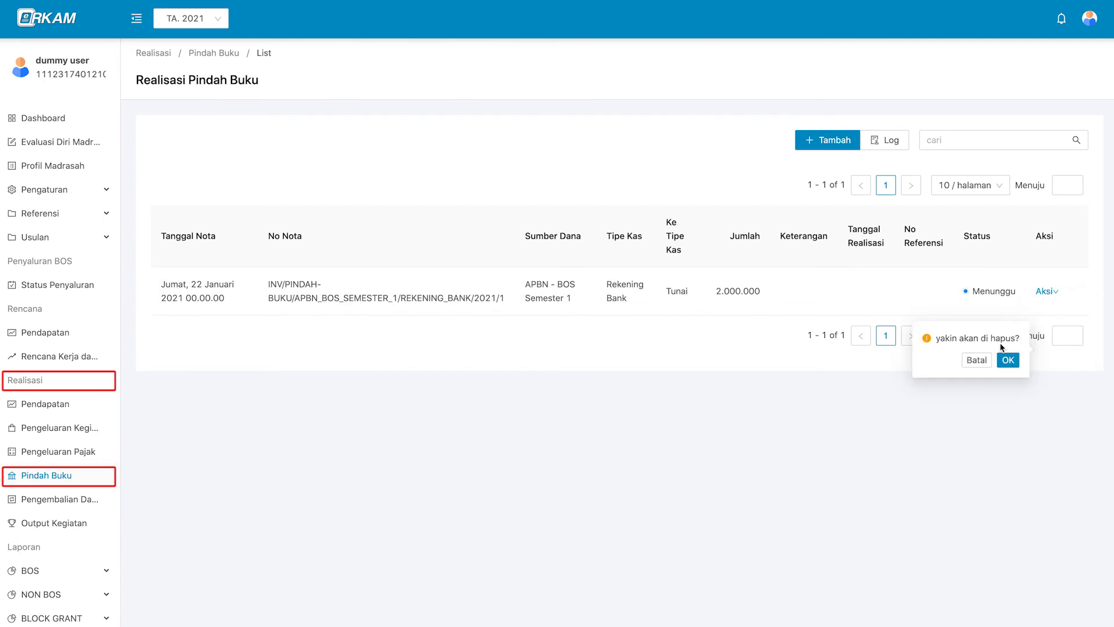
left_click(977, 360)
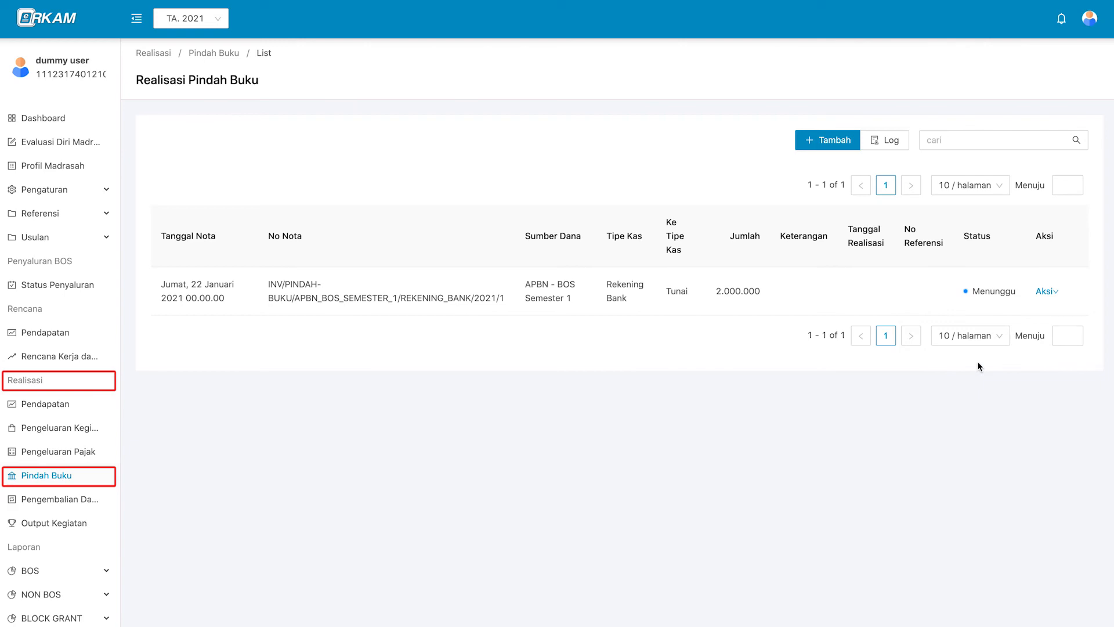
left_click(893, 143)
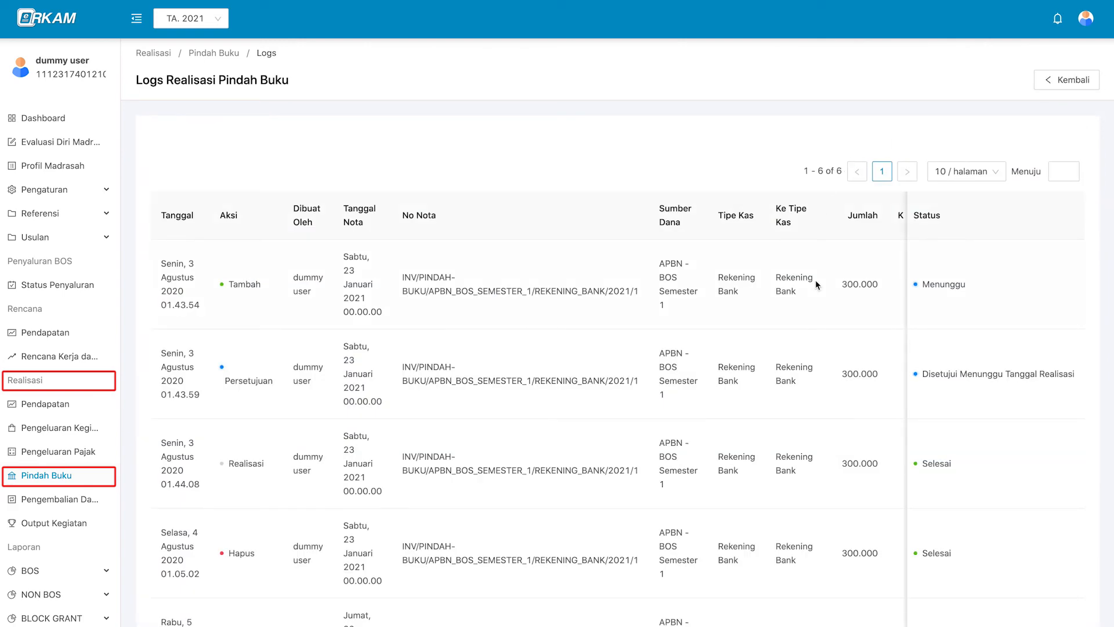
scroll(815, 288, "down", 2)
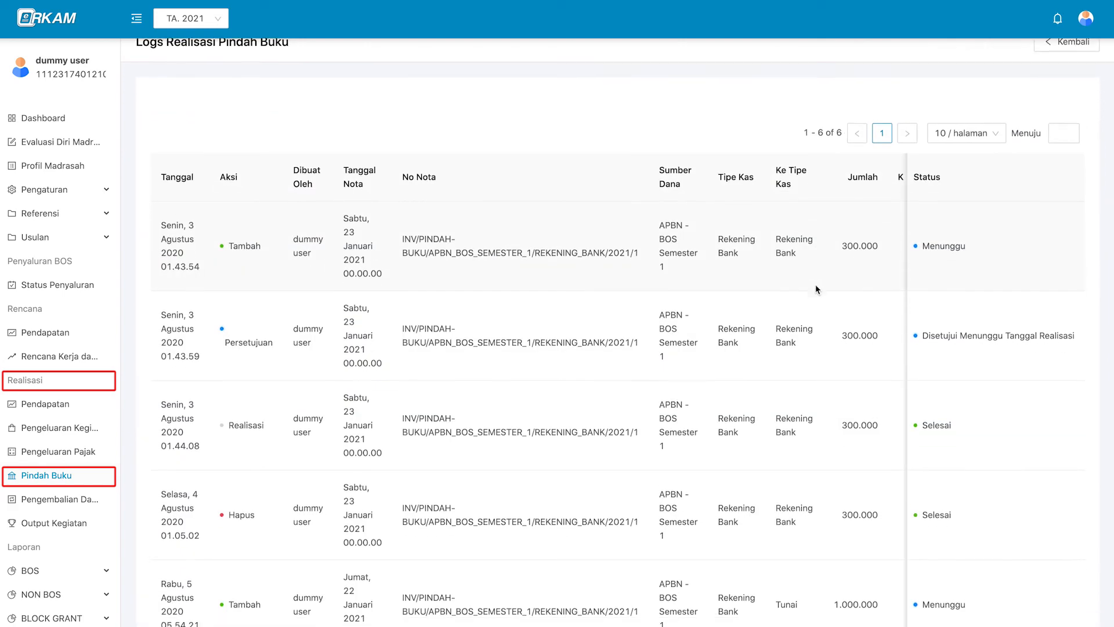
scroll(815, 288, "up", 1)
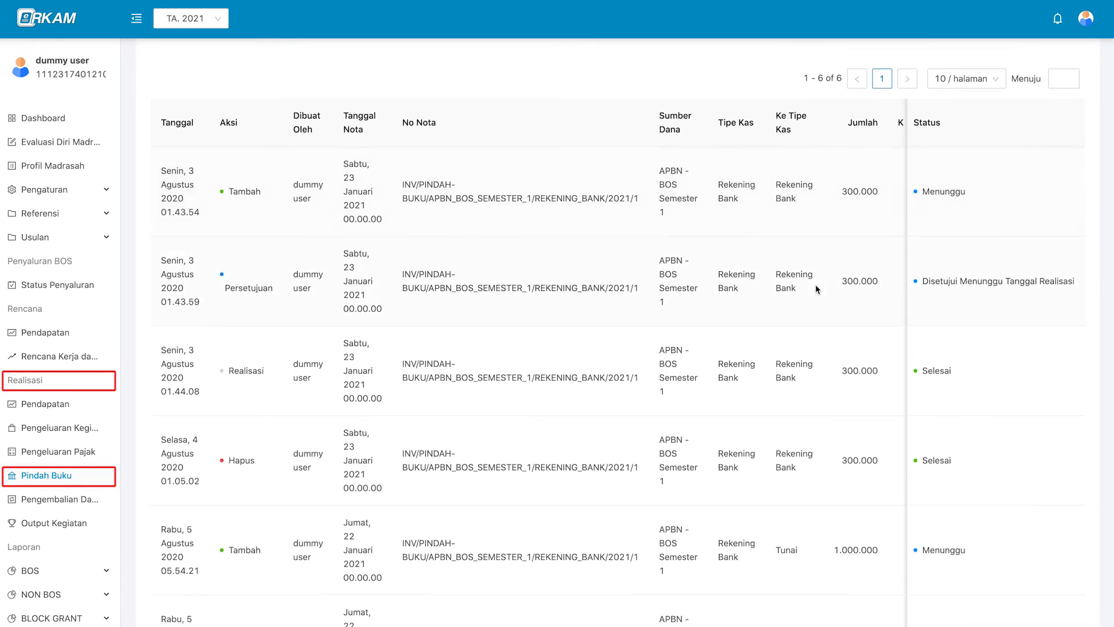
scroll(841, 289, "up", 1)
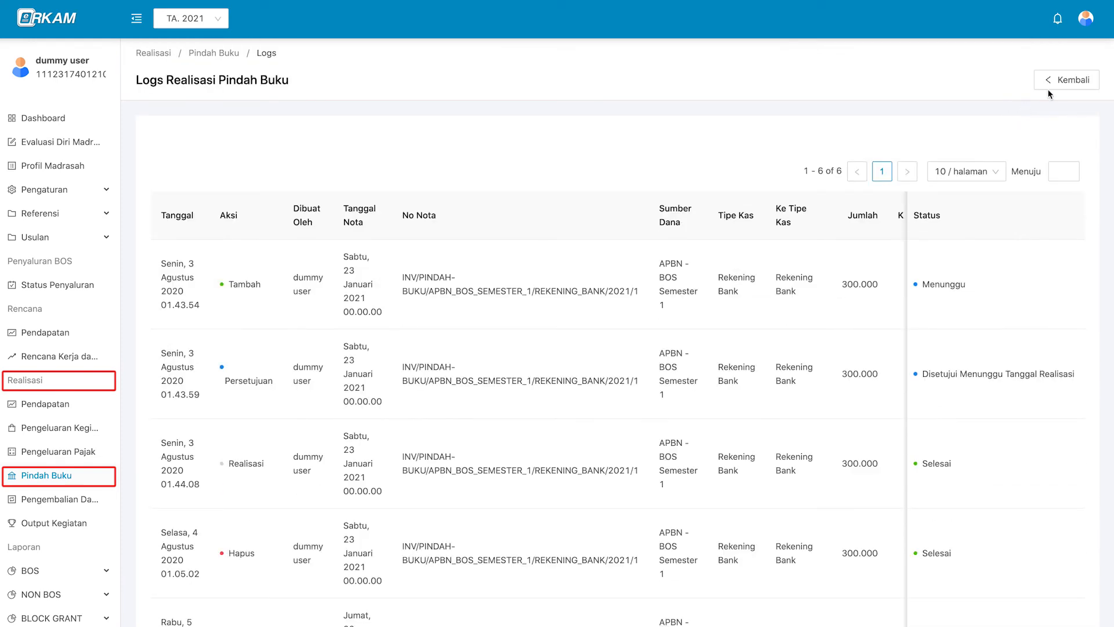
left_click(1079, 81)
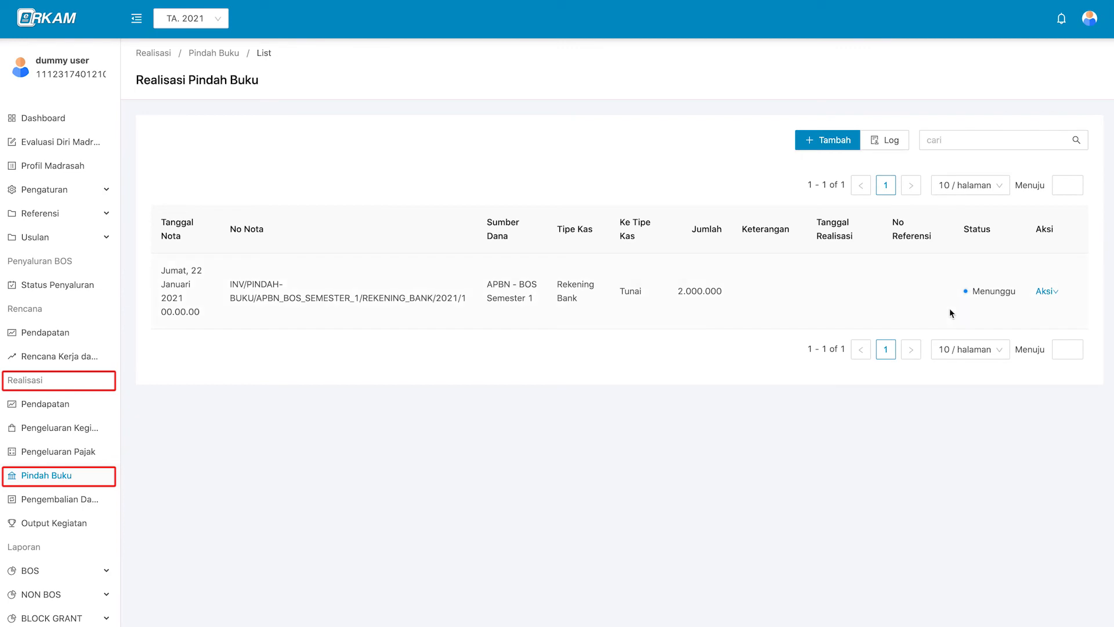
left_click(1090, 18)
Sign out and log in as the Kepala Madrasah with the NIK and saved password.
left_click(1080, 98)
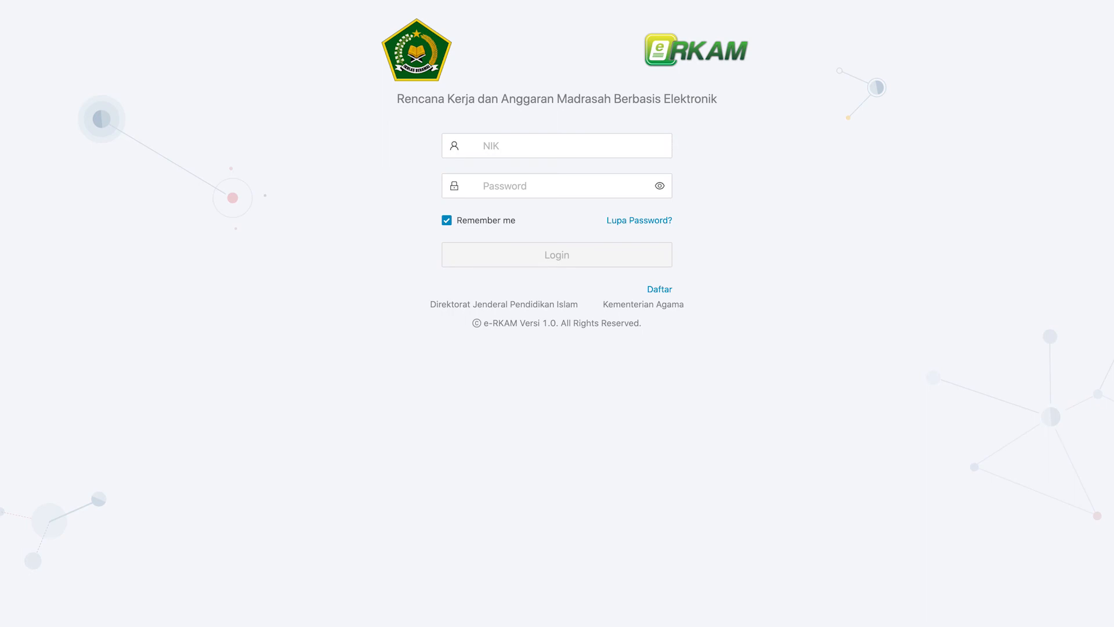
left_click(606, 140)
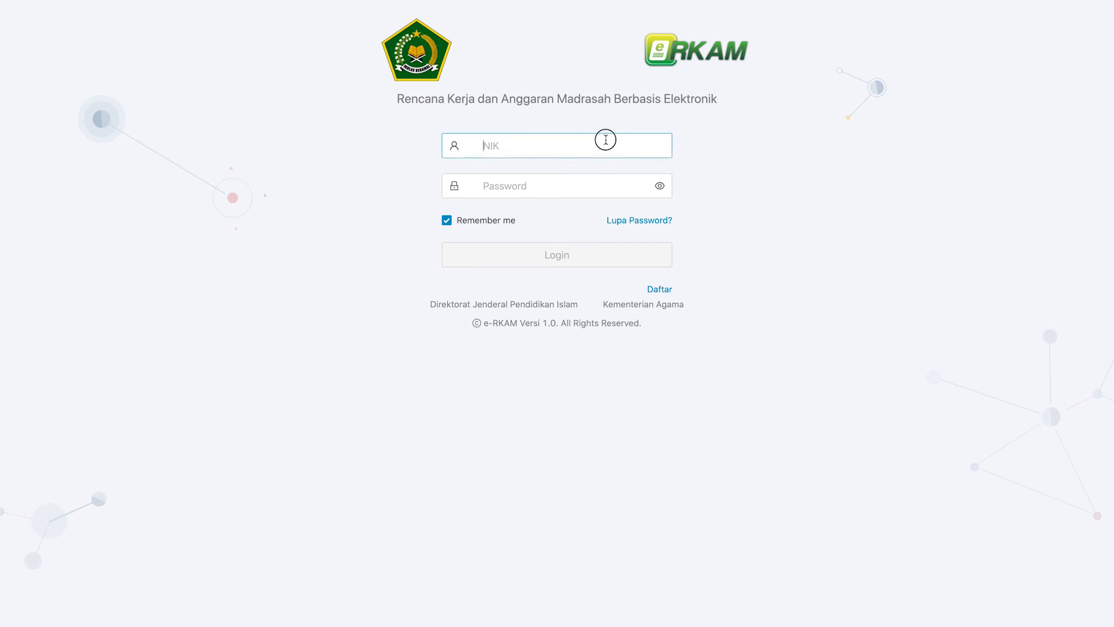
left_click(606, 179)
key("super+v")
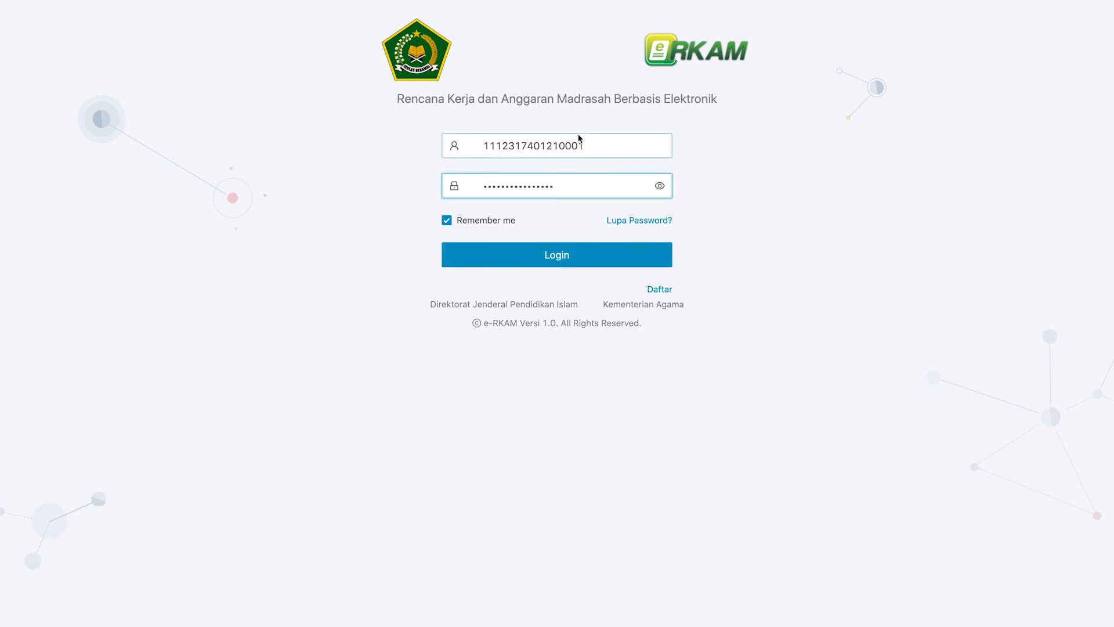
left_click(562, 260)
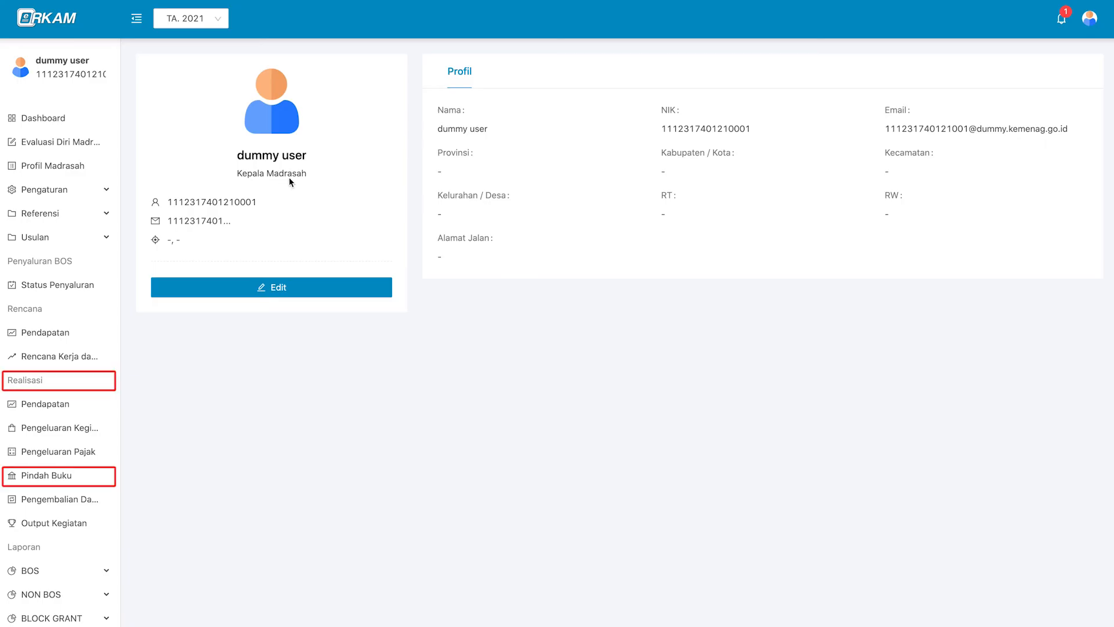
Follow the approval notification to the pending Pindah Buku note and show its actions.
left_click(1061, 18)
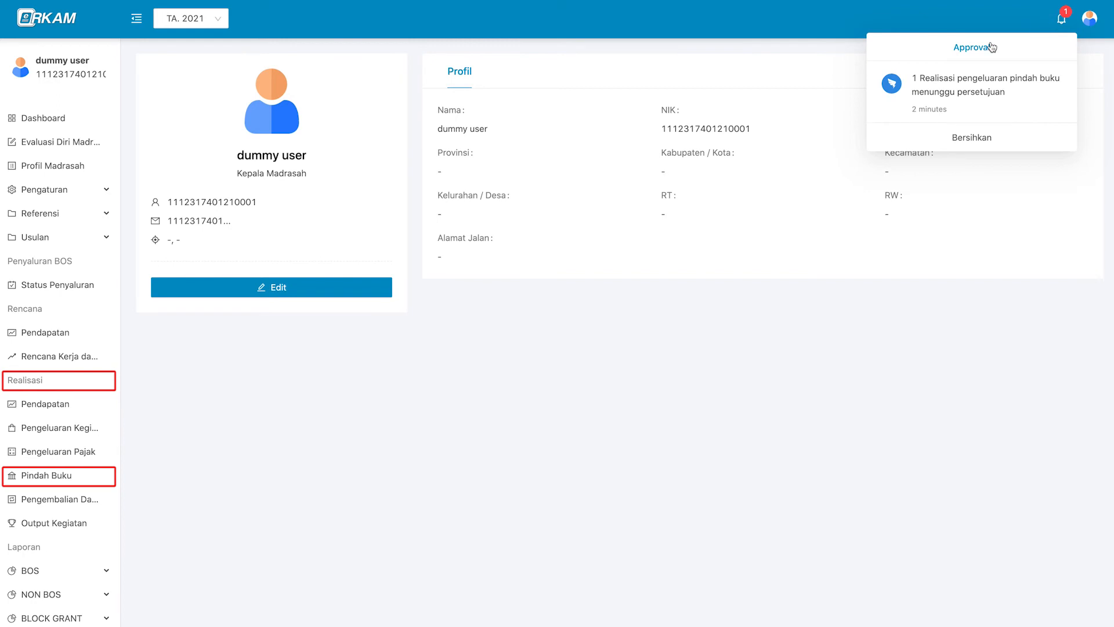
left_click(1037, 108)
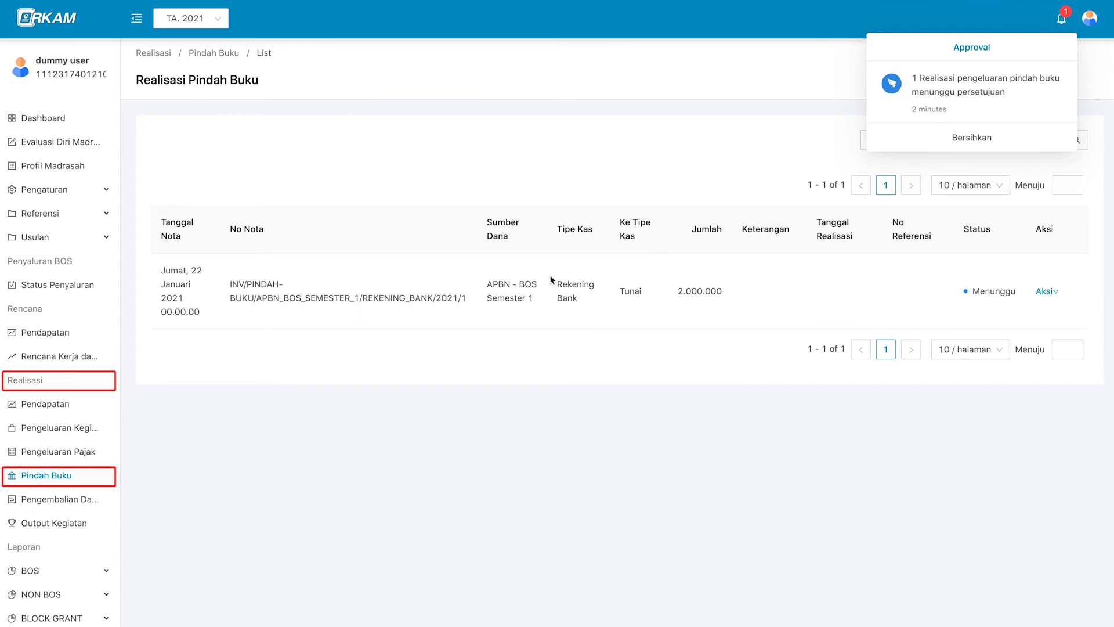
left_click(585, 286)
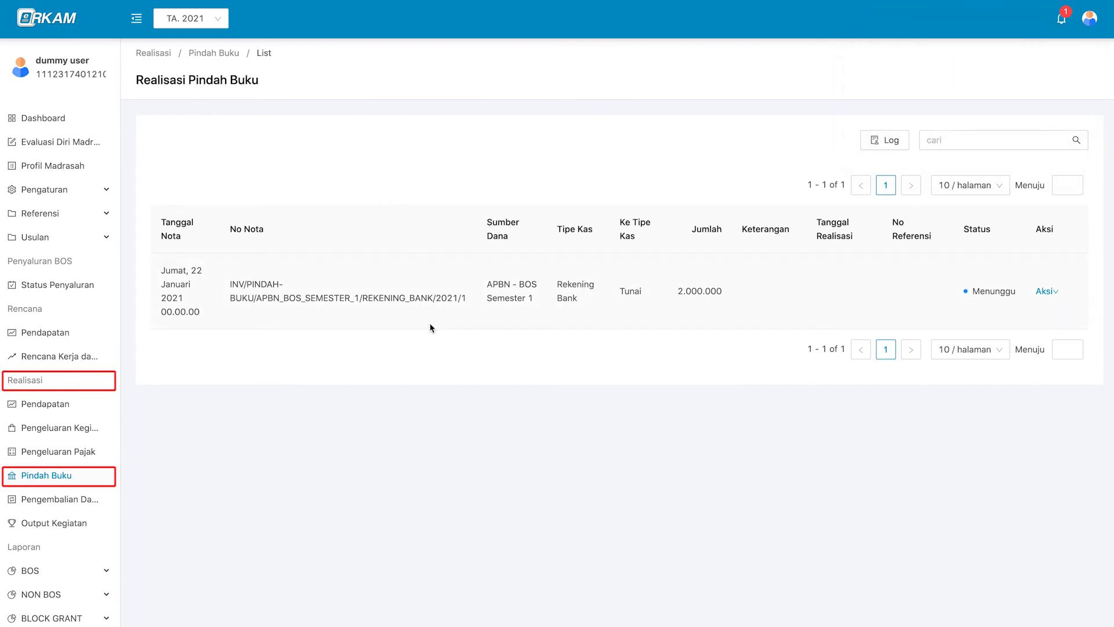
left_click(1046, 293)
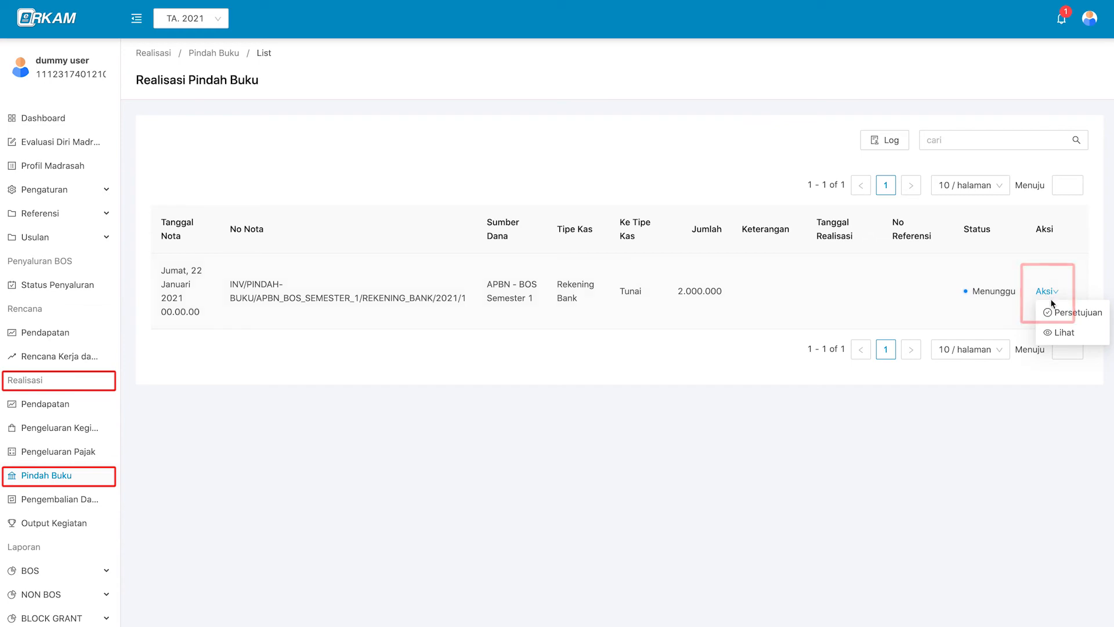
Approve the 2.000.000 Pindah Buku note via Persetujuan, choosing Disetujui.
left_click(1097, 314)
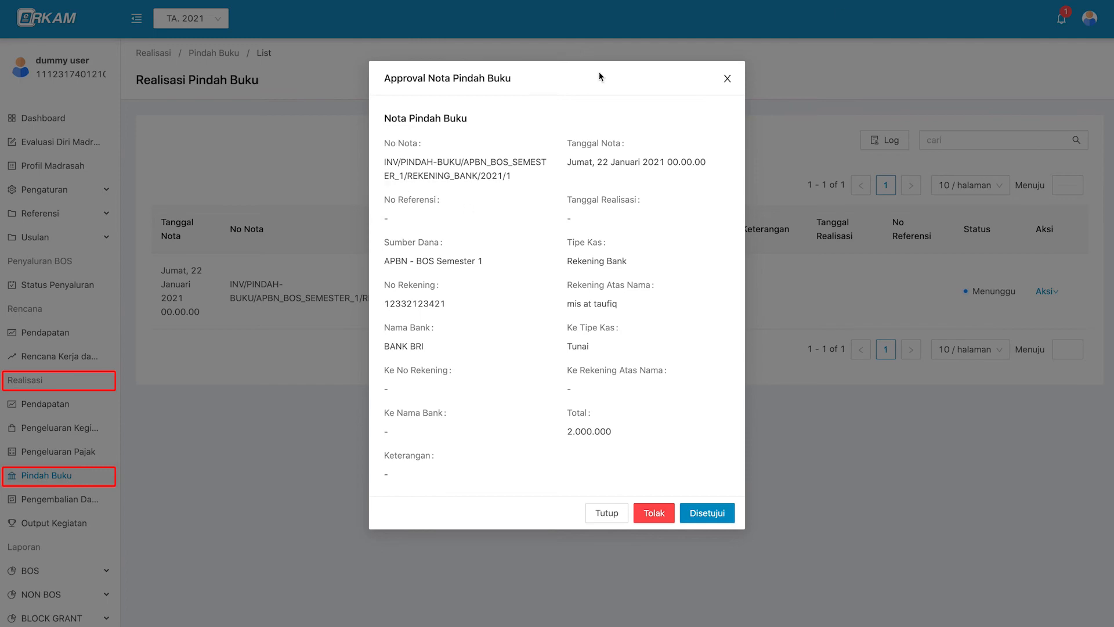
left_click(725, 514)
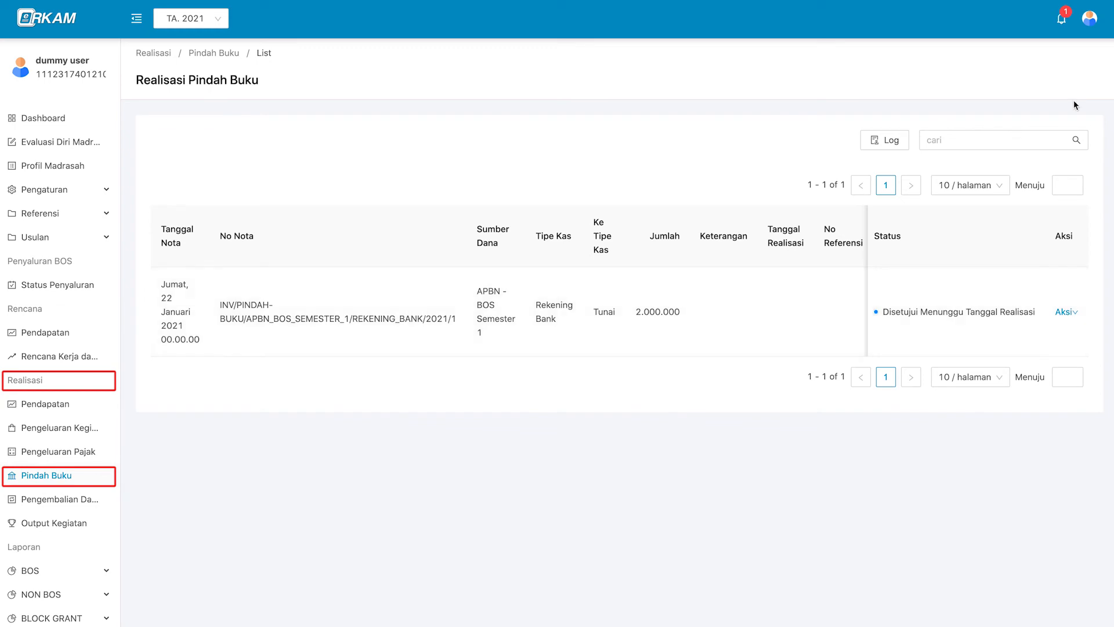
mouse_move(1093, 33)
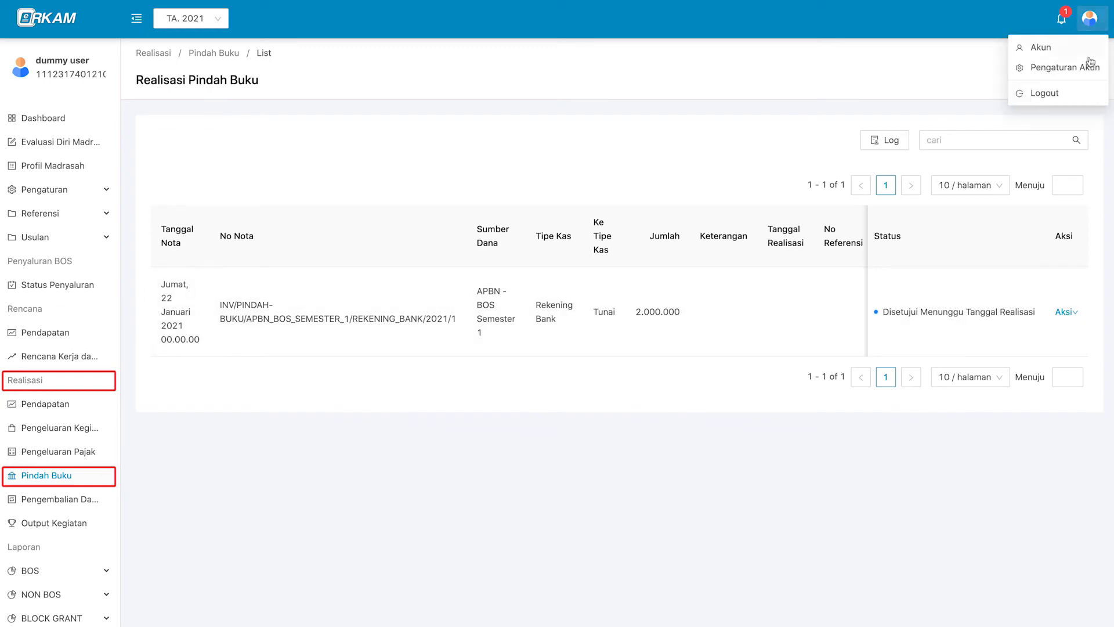
Sign out and log in as the Bendahara with the saved credentials.
left_click(1087, 102)
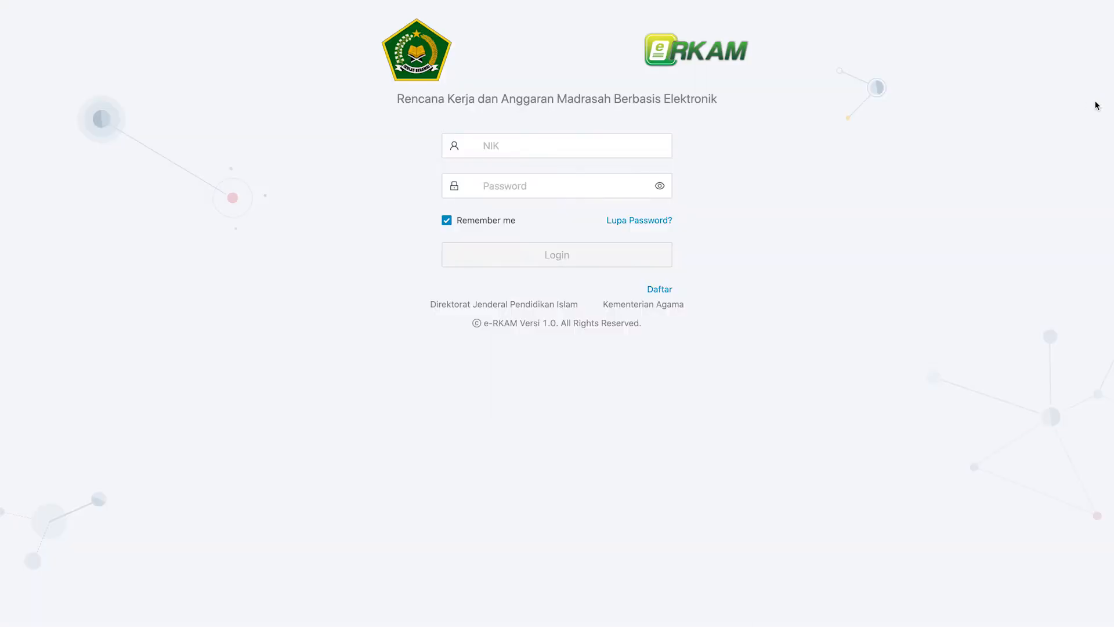
left_click(612, 147)
key("super+v")
left_click(612, 178)
key("super+v")
left_click(594, 254)
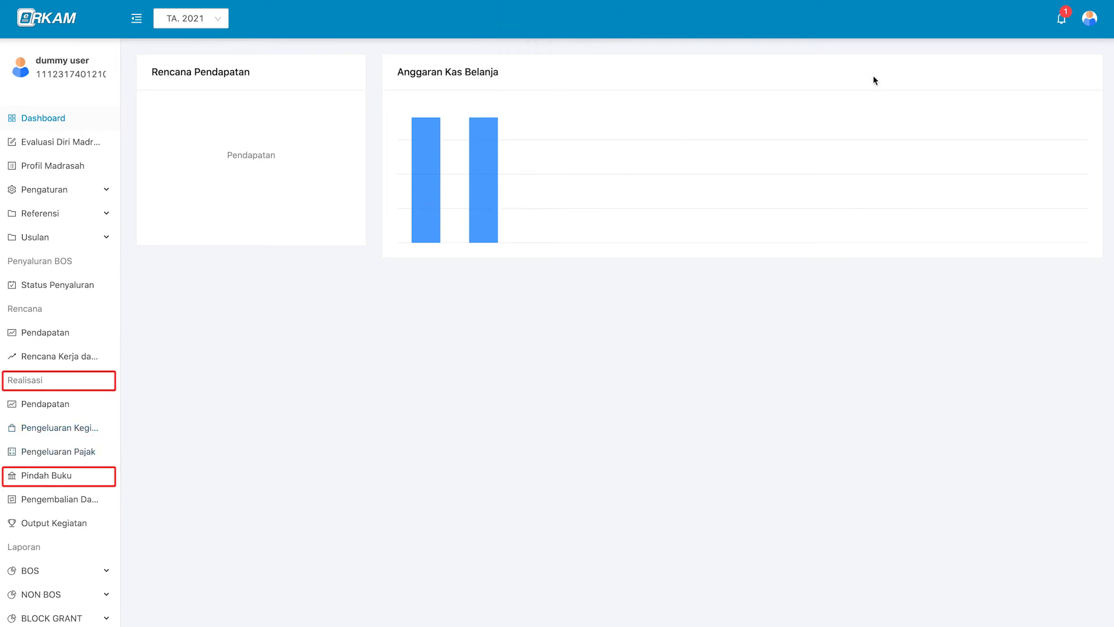
Check the profile and follow the notification to the approved Pindah Buku note.
left_click(1063, 23)
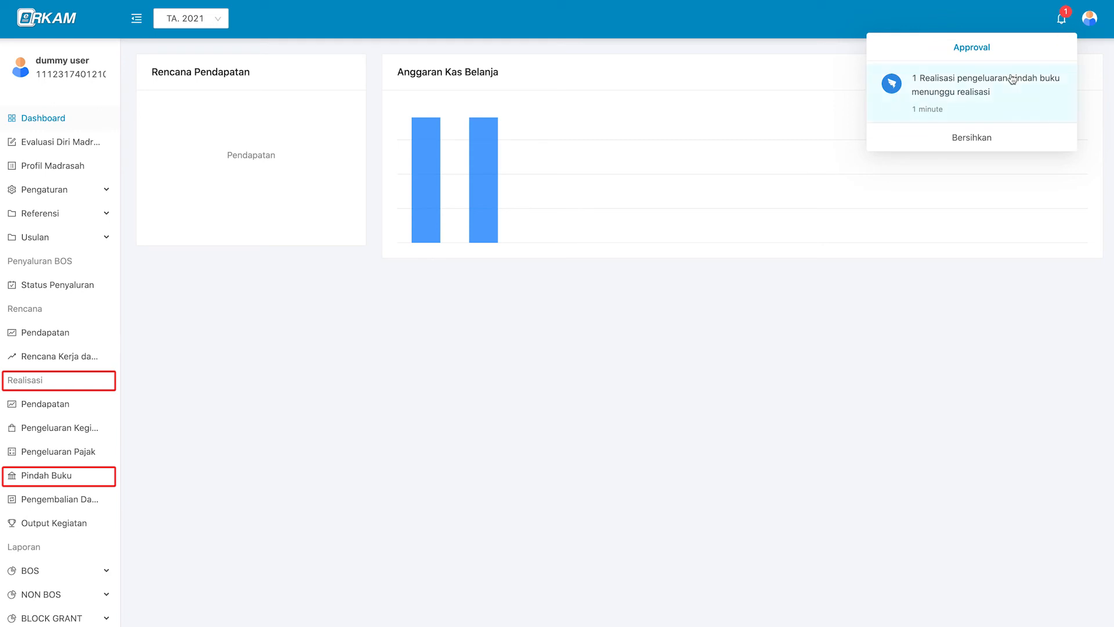
left_click(1091, 27)
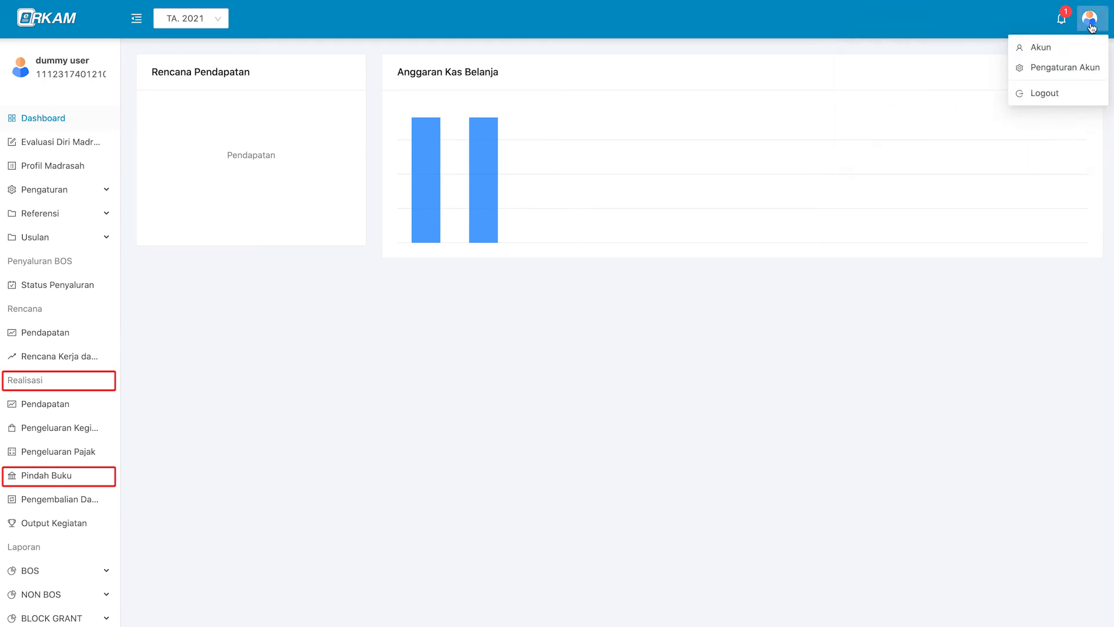
left_click(1042, 46)
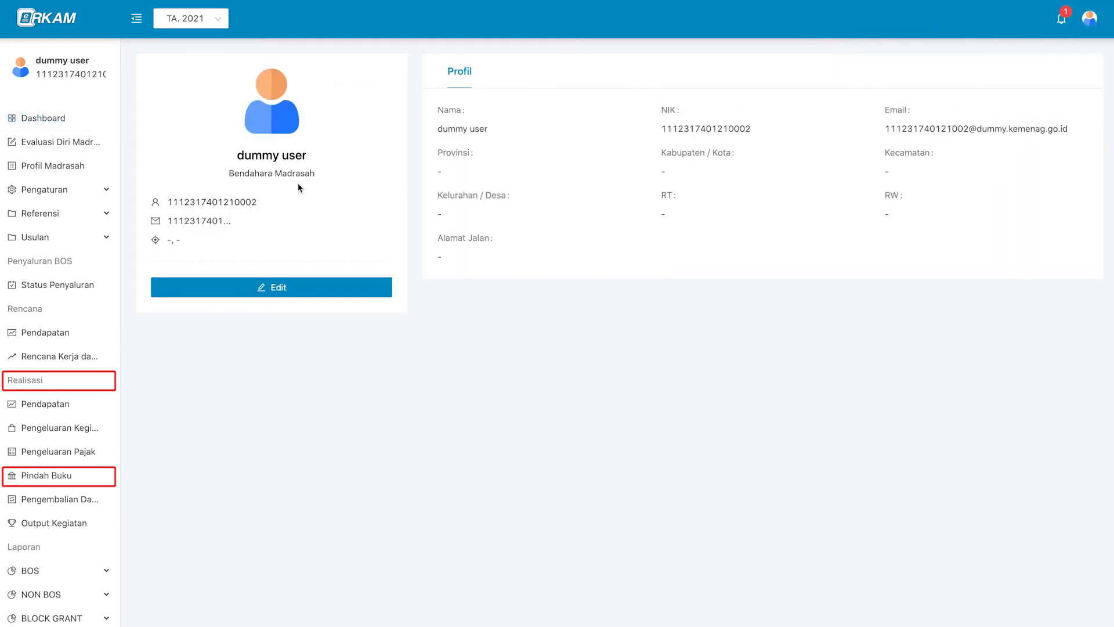
left_click(1061, 19)
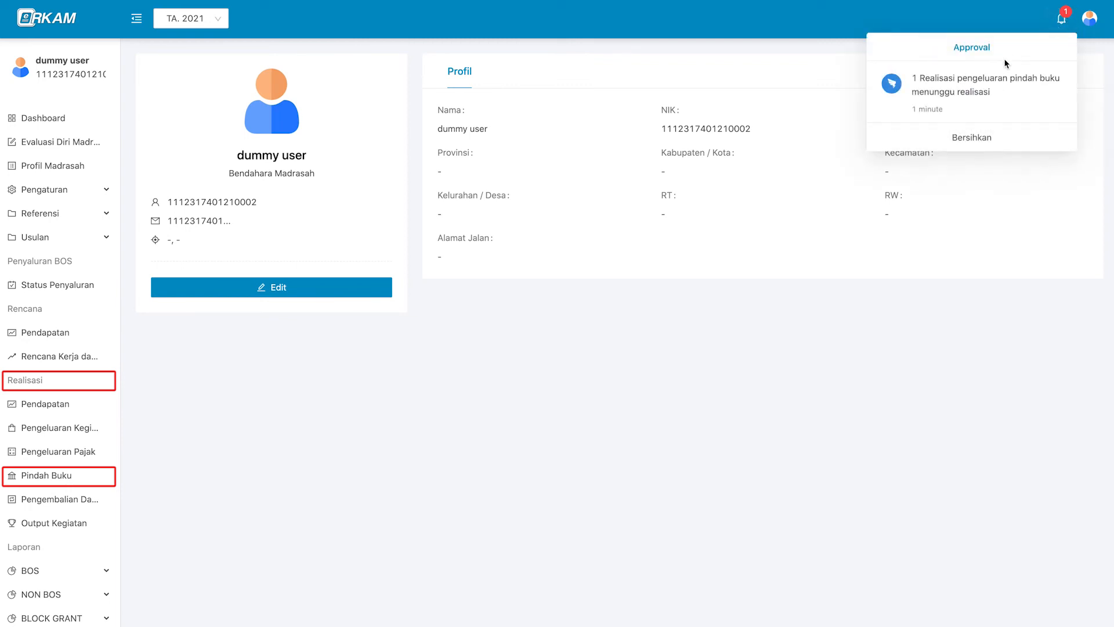
left_click(1019, 105)
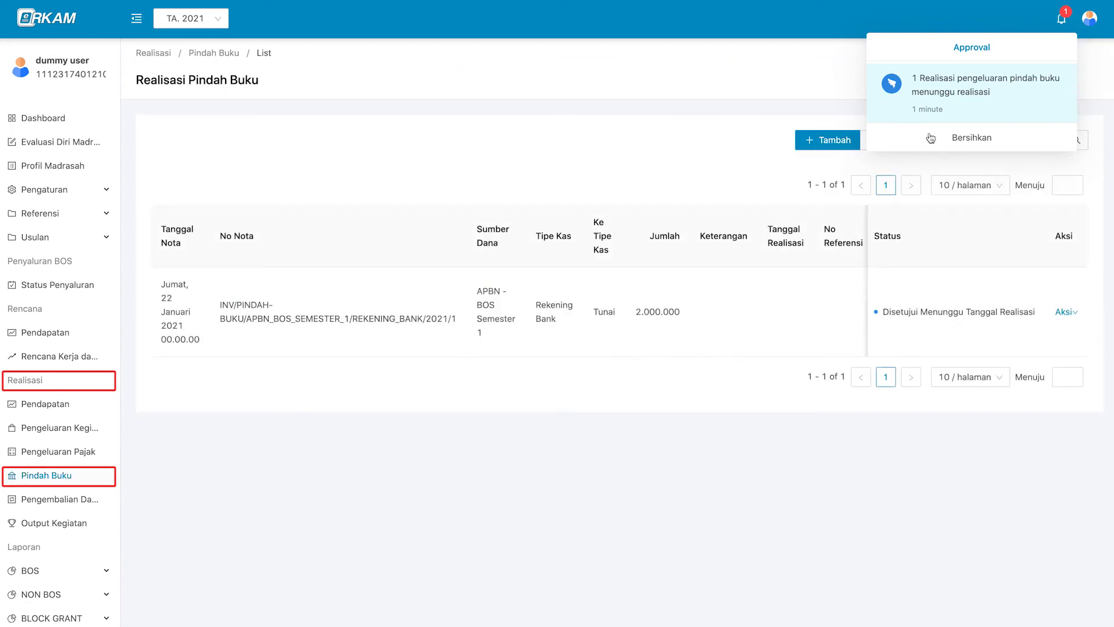
left_click(804, 301)
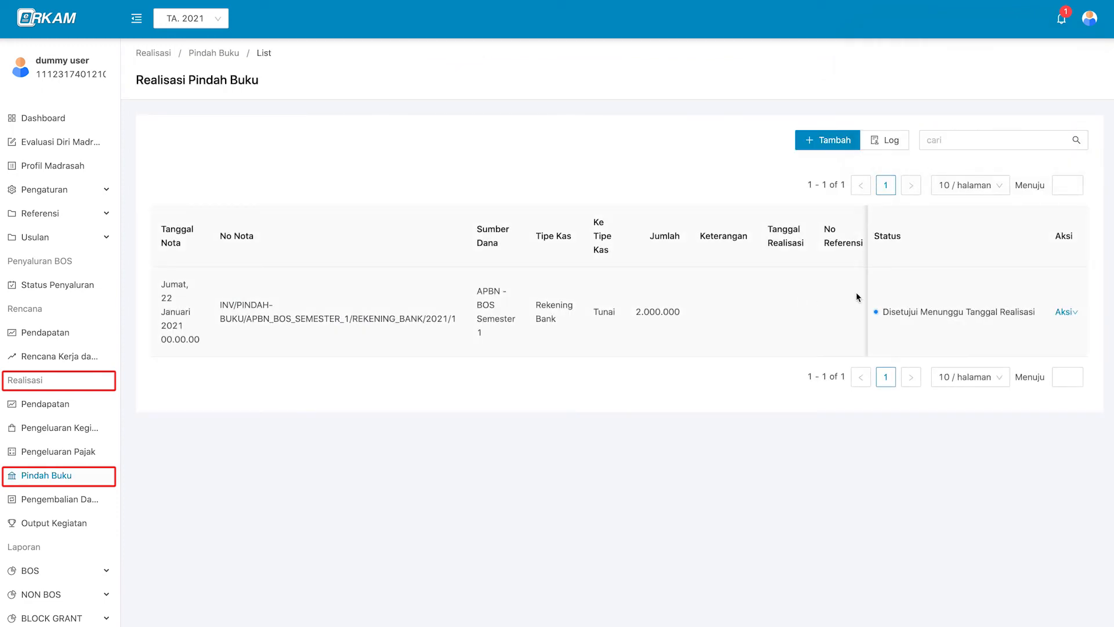
Set the note's realisation date to 2021-01-23 with reference 567 and save.
left_click(1066, 311)
left_click(1075, 339)
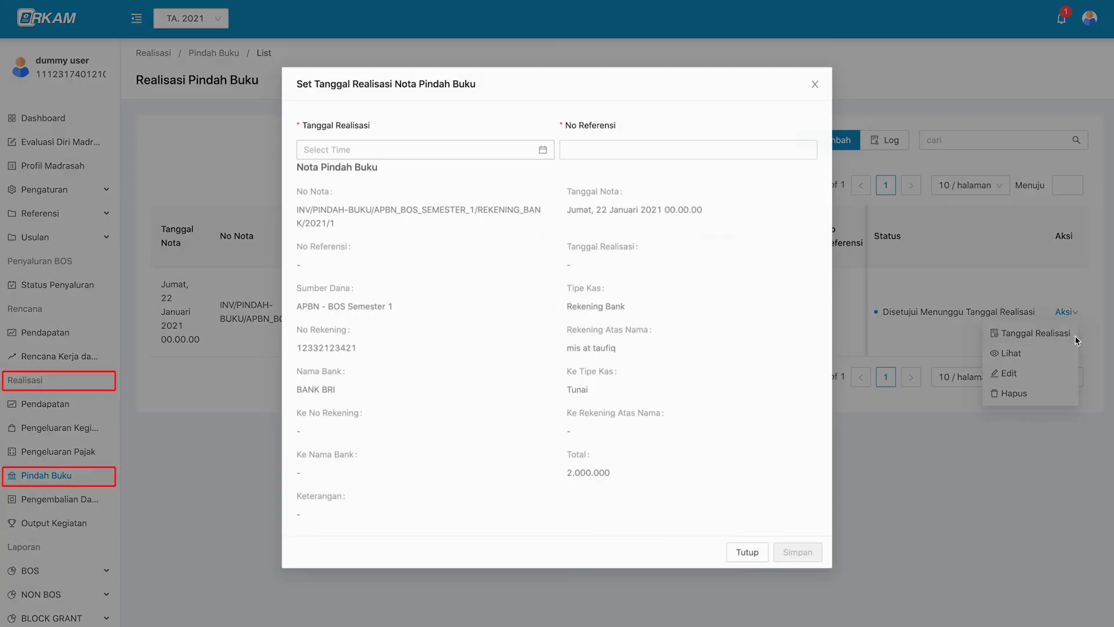
left_click(462, 145)
left_click(444, 279)
left_click(547, 331)
left_click(638, 145)
type("567")
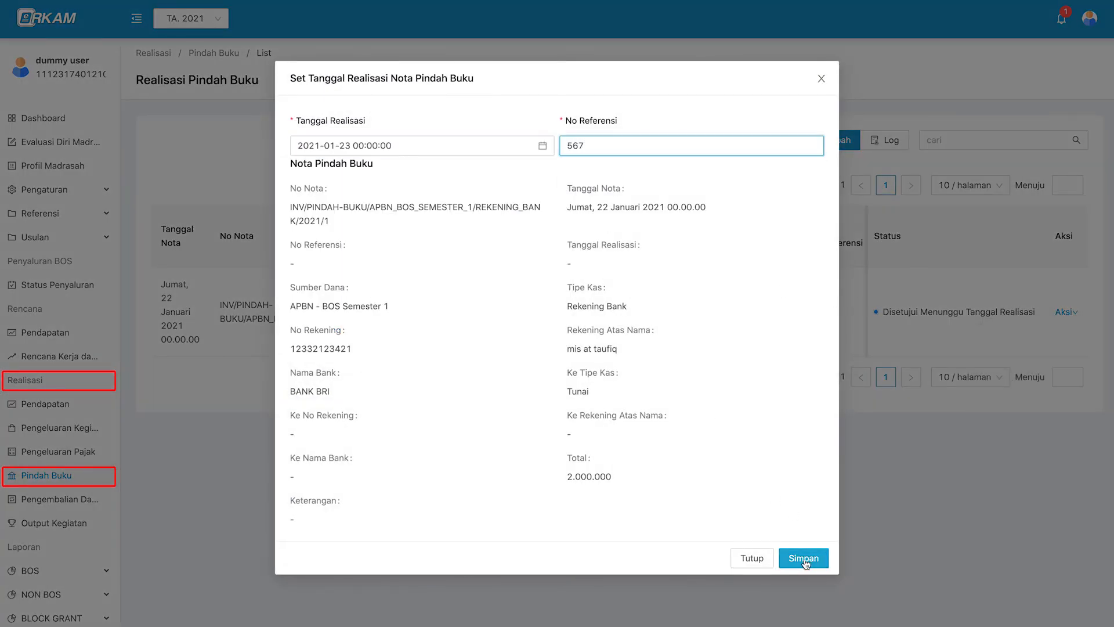
left_click(804, 558)
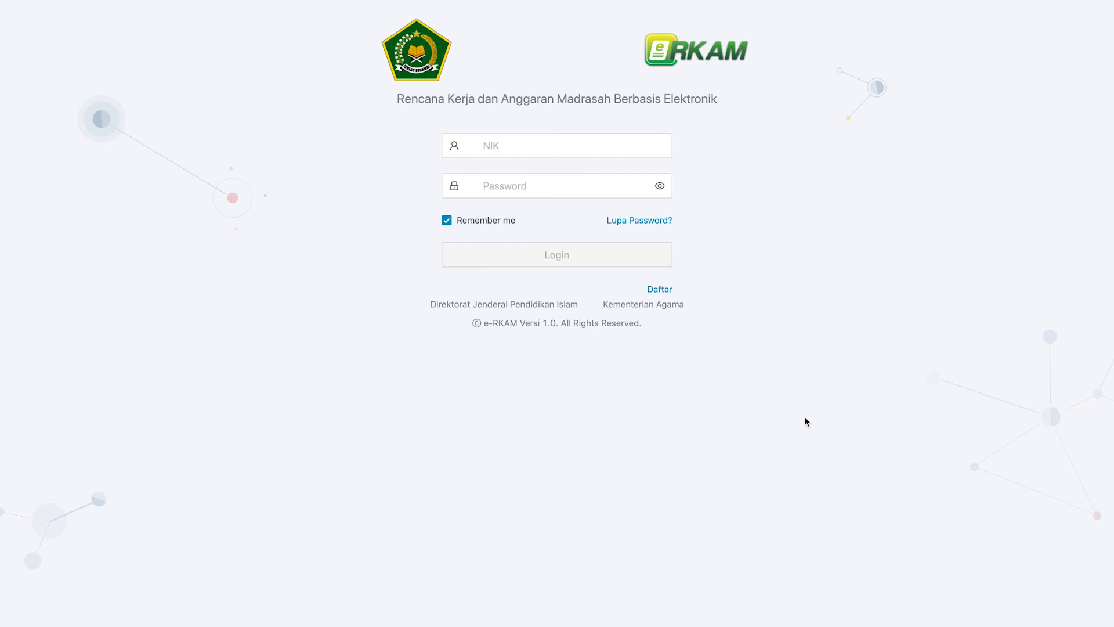
Log in as the treasurer with the login ID and password.
left_click(632, 146)
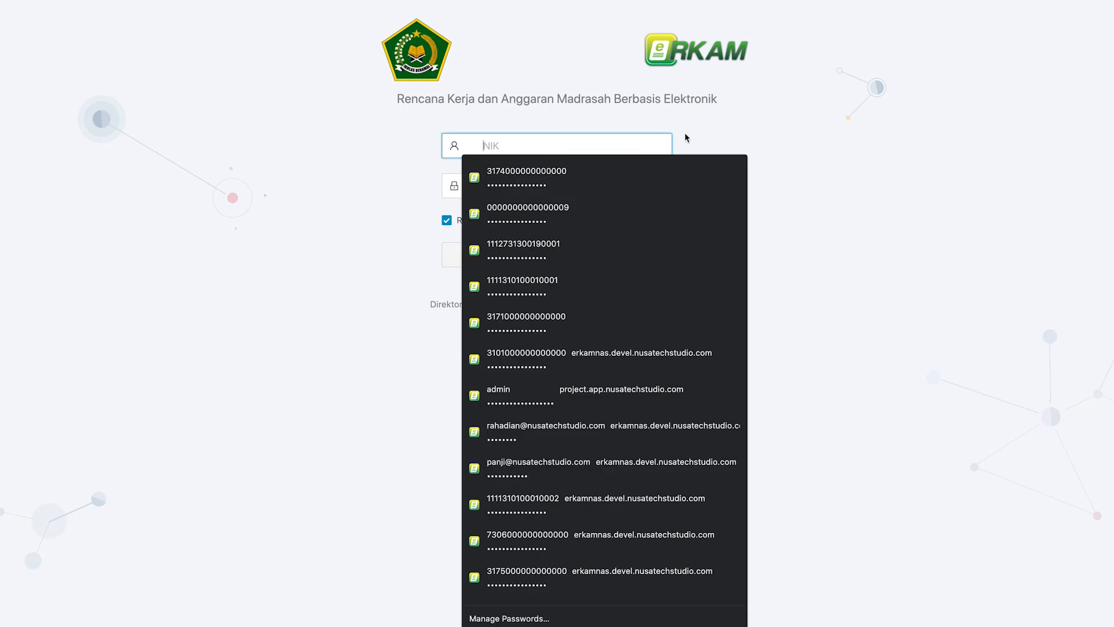
key("Tab")
type("••••••••••••••••")
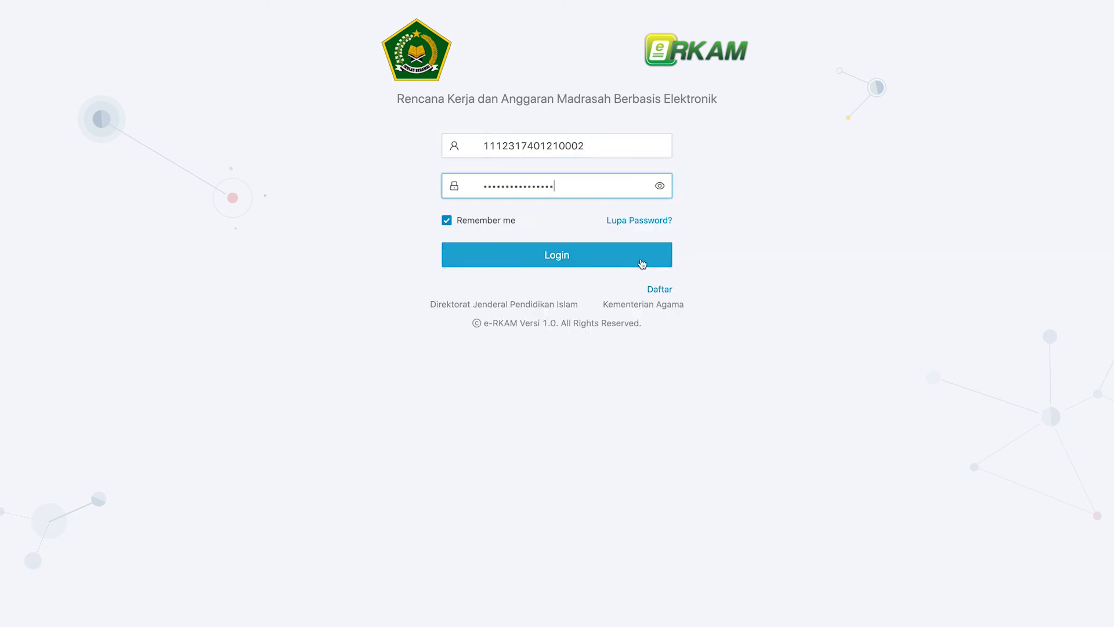
left_click(639, 261)
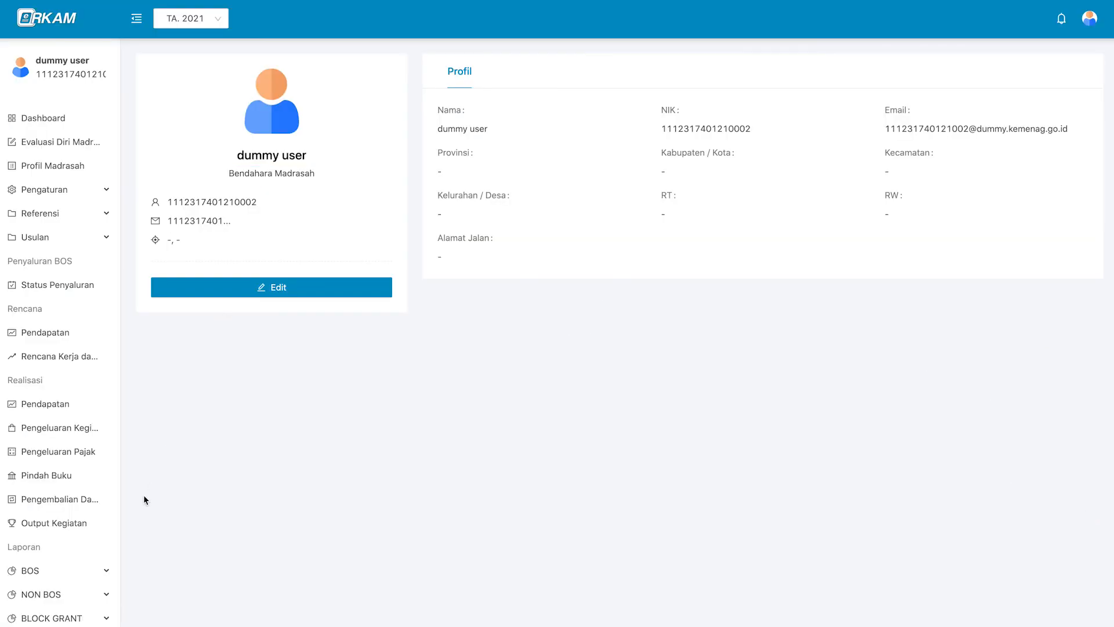
Start a new Pengembalian Dana realisation with funding source APBN - BOS Semester 1.
left_click(97, 502)
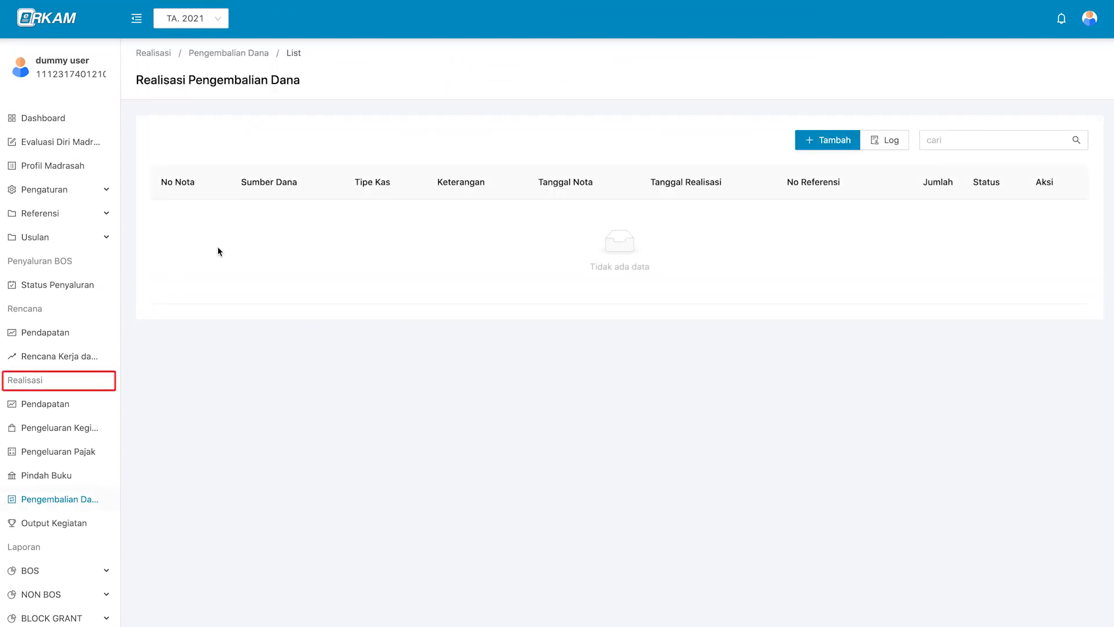
left_click(836, 140)
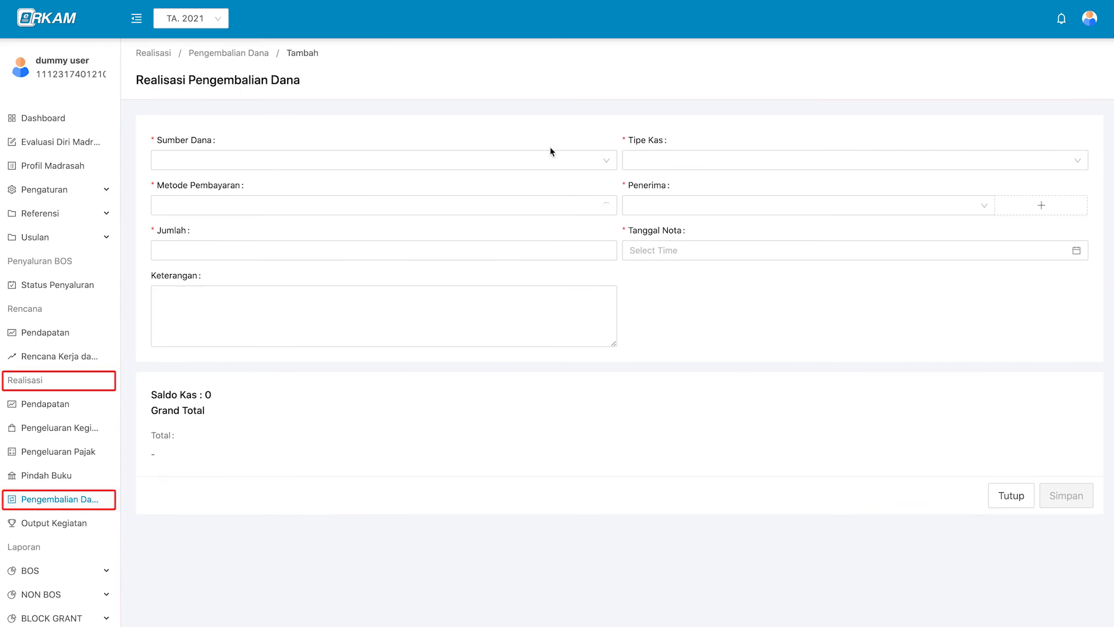
left_click(546, 165)
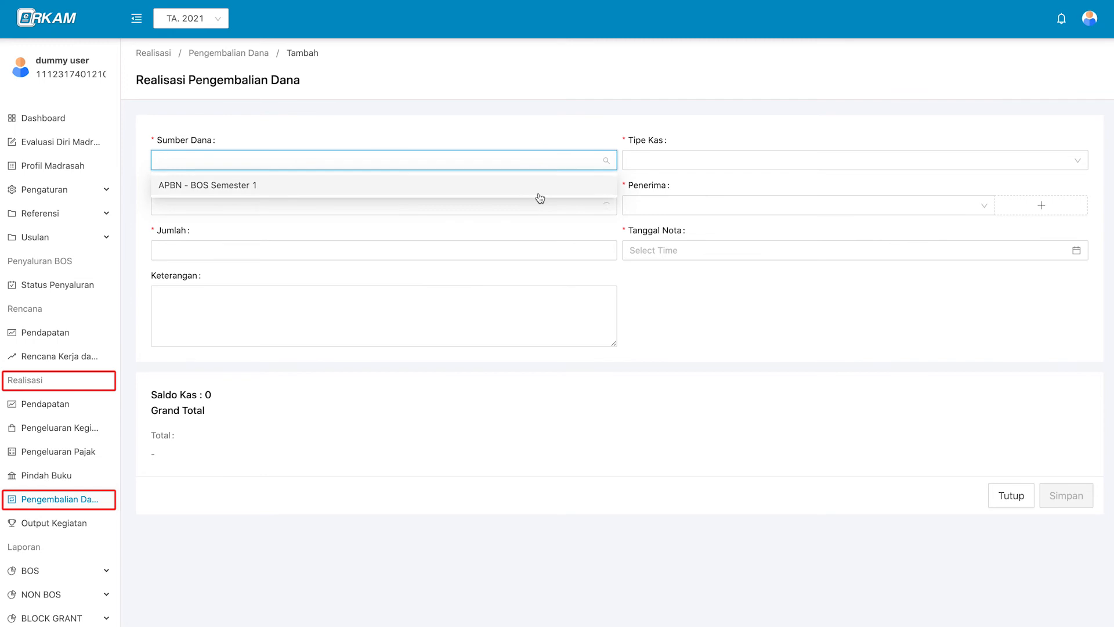
left_click(539, 192)
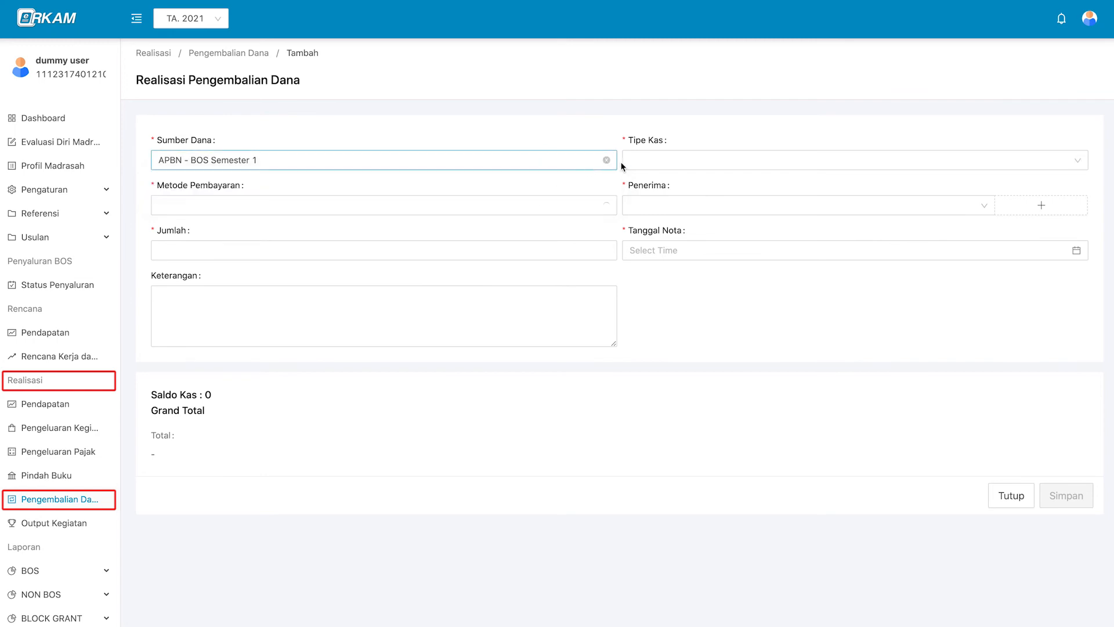
Choose Rekening Bank, the BANK BRI source account, and Transfer payment method.
left_click(677, 161)
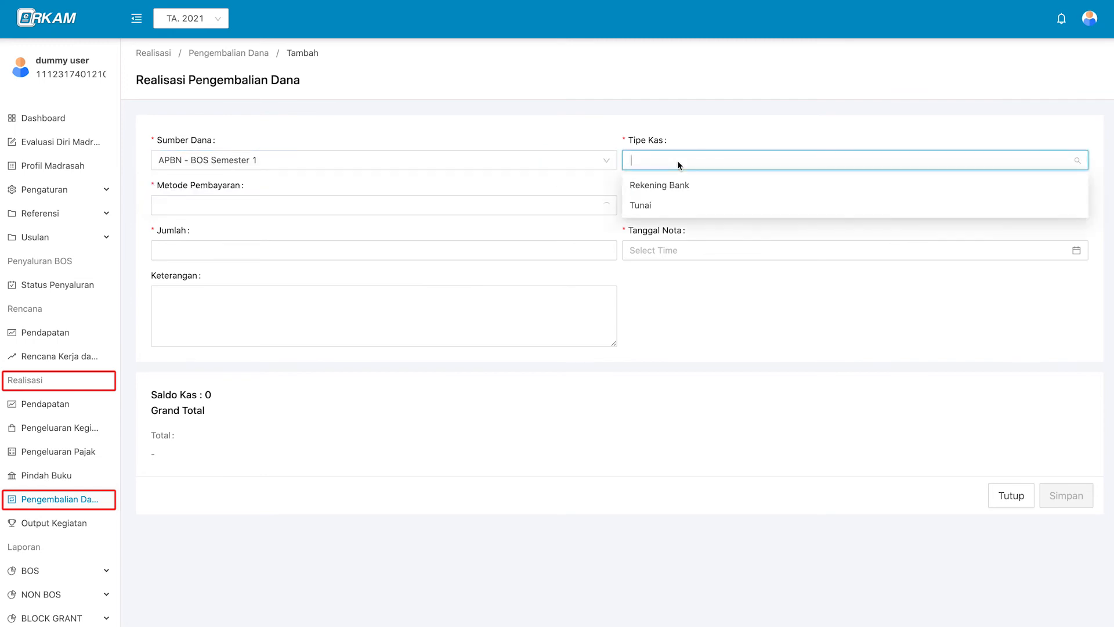
left_click(713, 189)
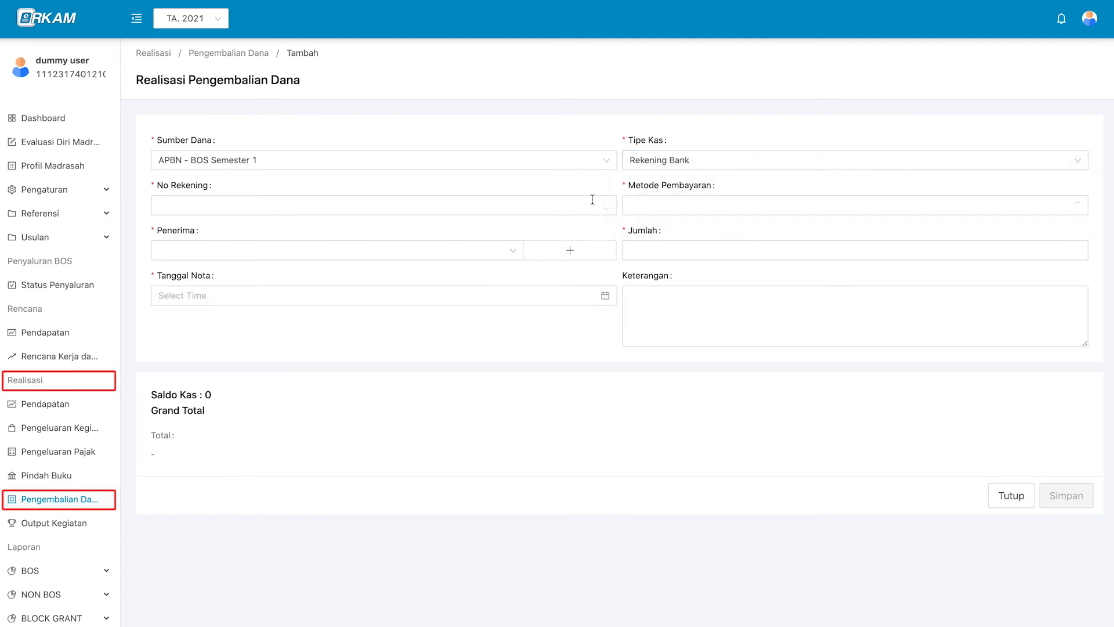
left_click(521, 203)
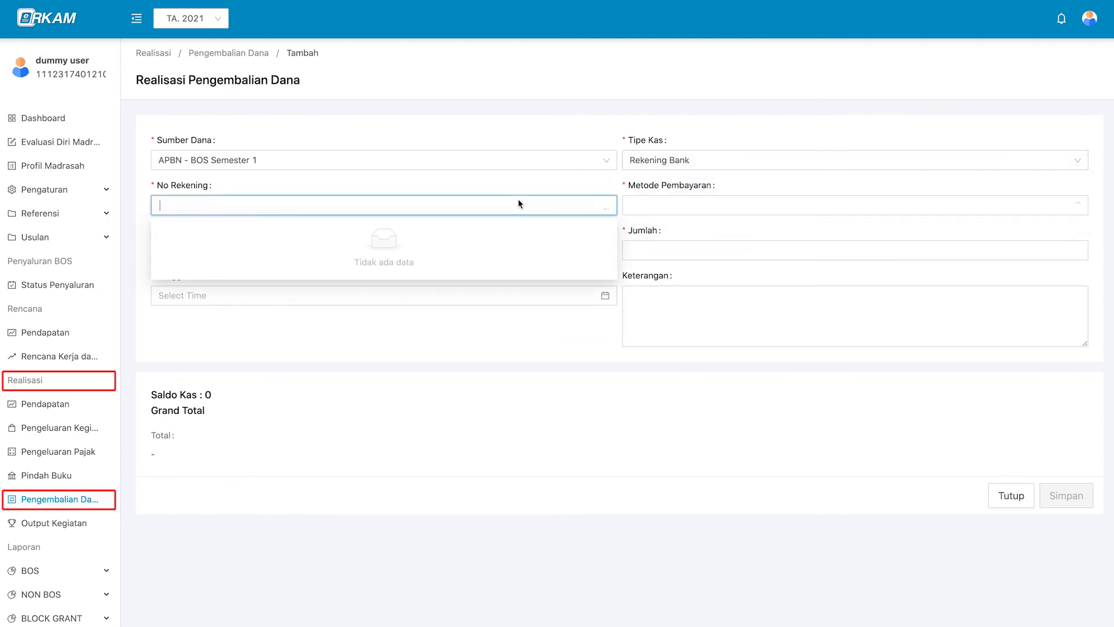
left_click(518, 201)
left_click(549, 190)
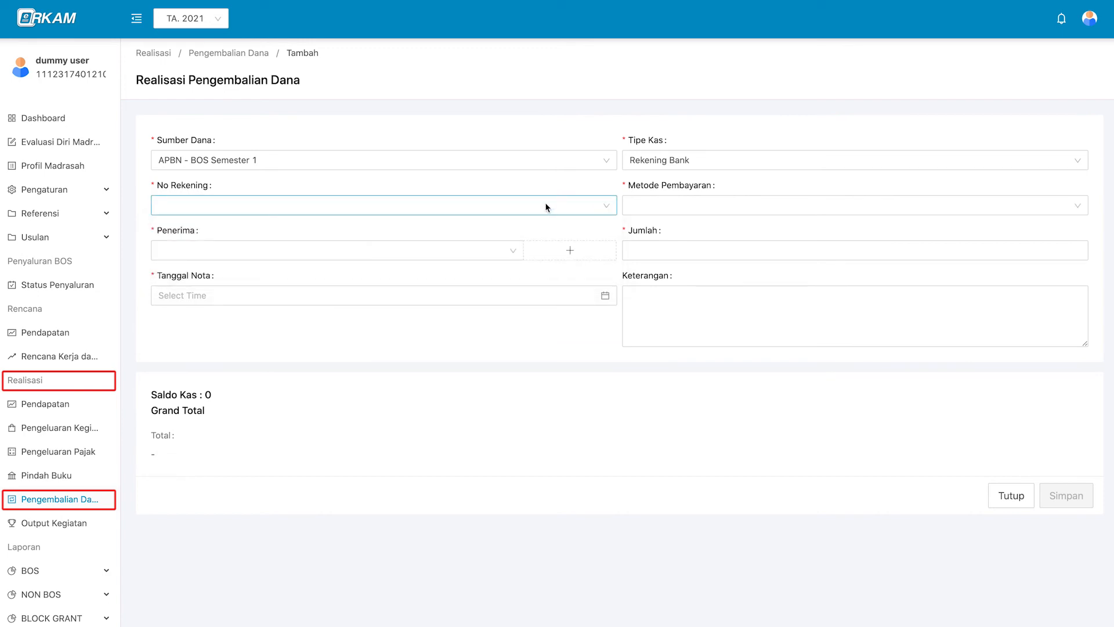
left_click(545, 208)
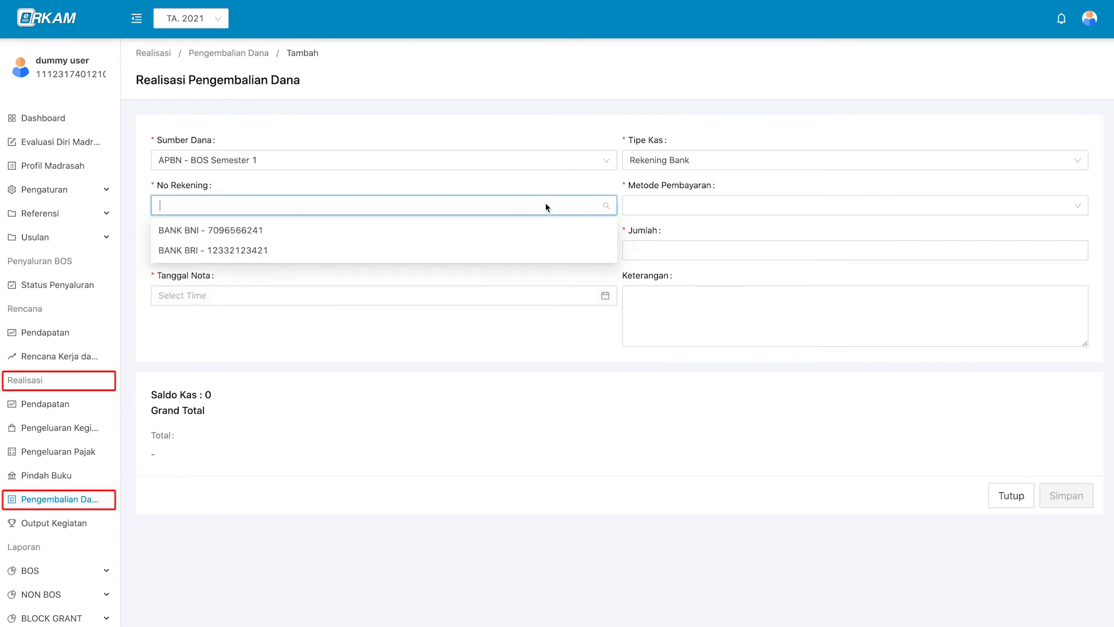
left_click(539, 250)
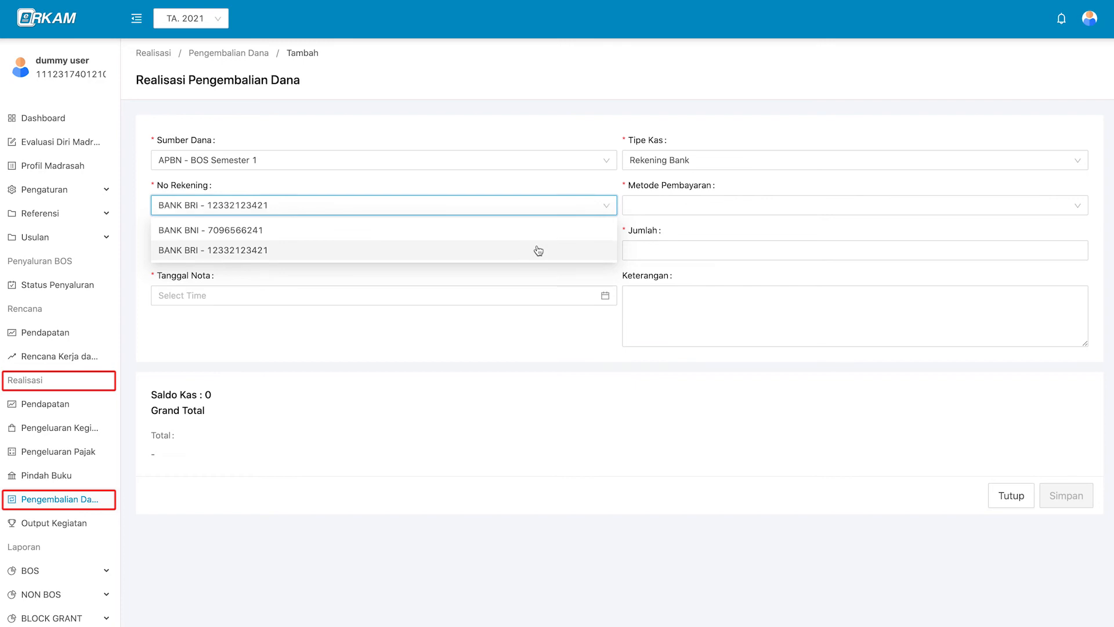
left_click(696, 207)
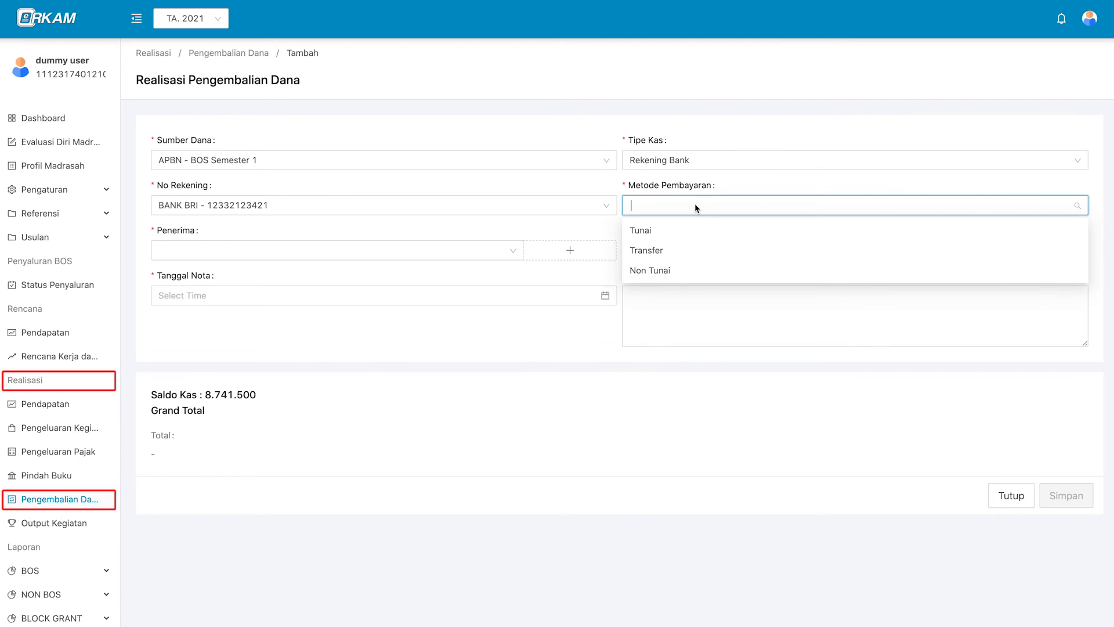
left_click(691, 250)
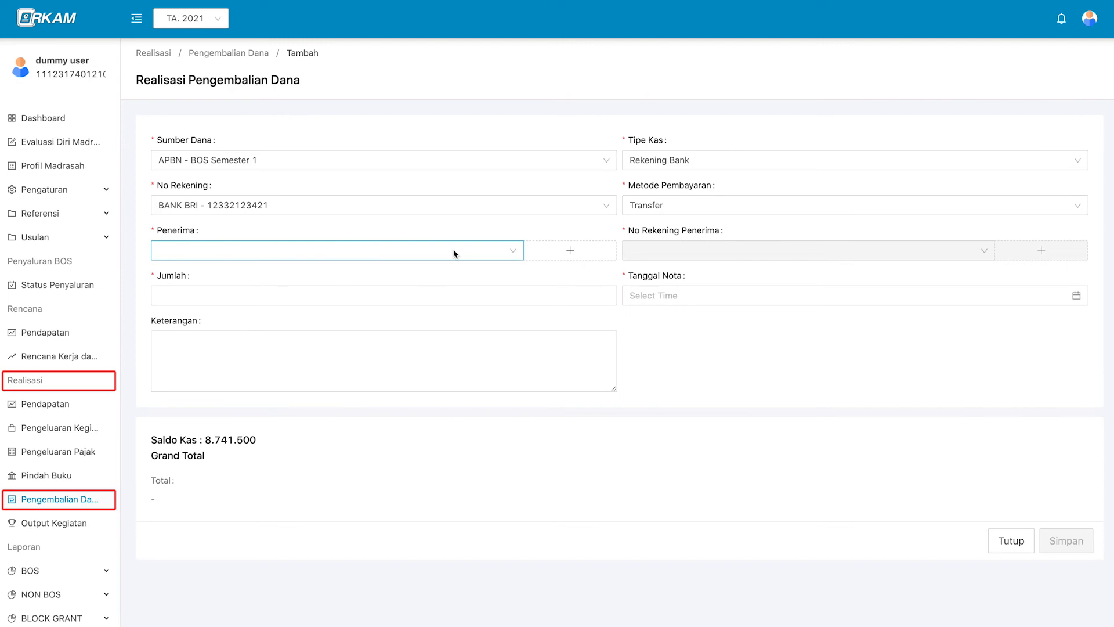
left_click(490, 251)
left_click(598, 255)
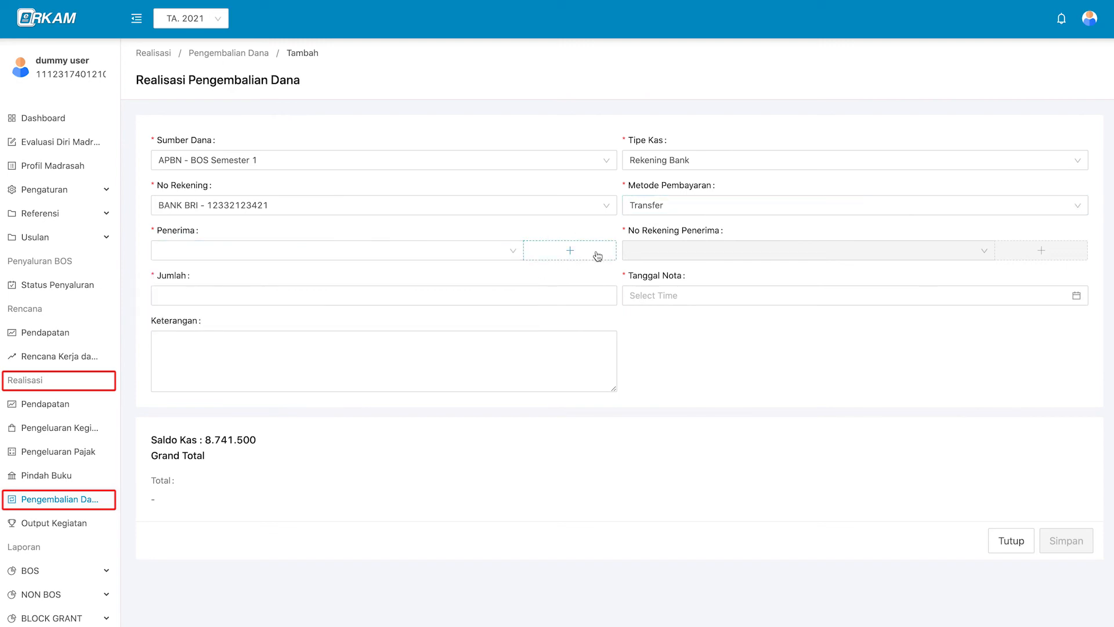
Add an Institusi recipient named 'kas negara' in DKI Jakarta province and save it.
left_click(597, 256)
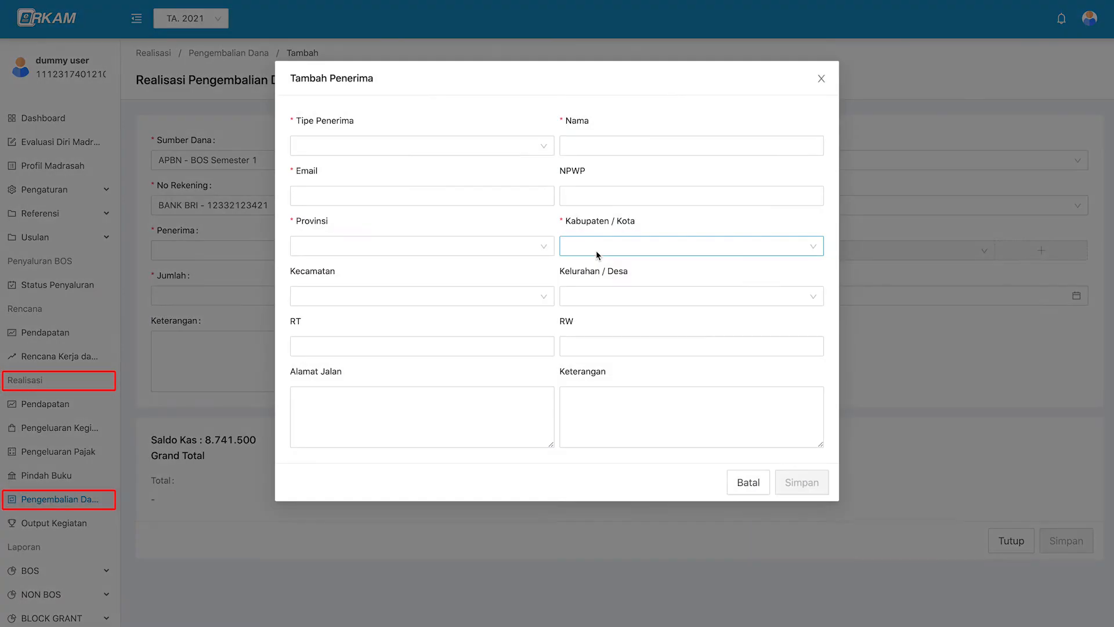
left_click(497, 146)
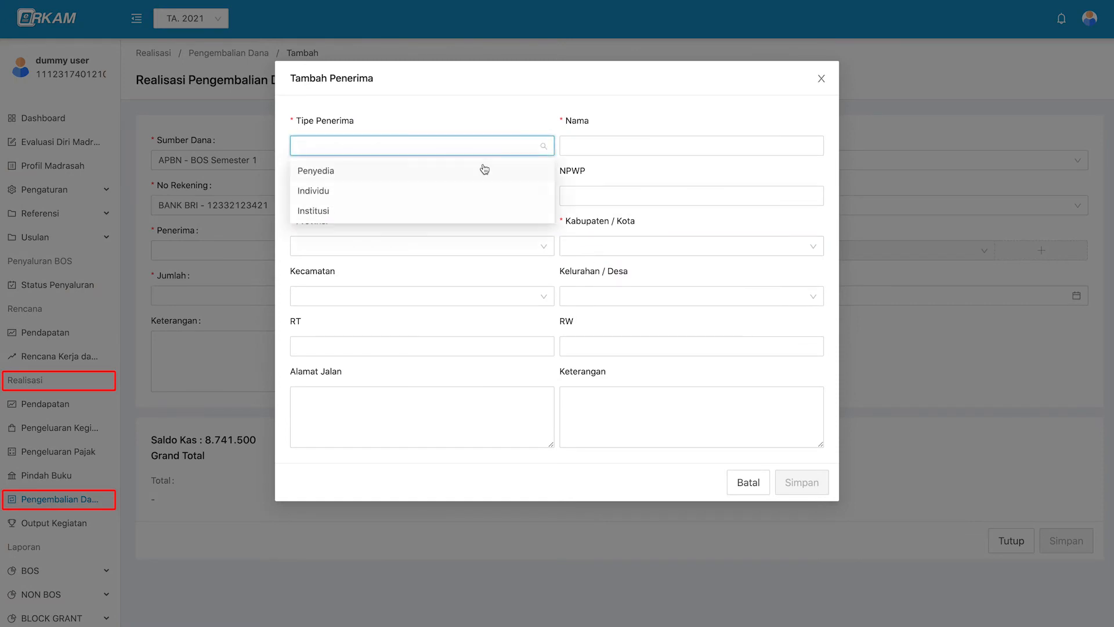
left_click(484, 212)
left_click(590, 145)
left_click(621, 116)
left_click(619, 144)
type("kas negara")
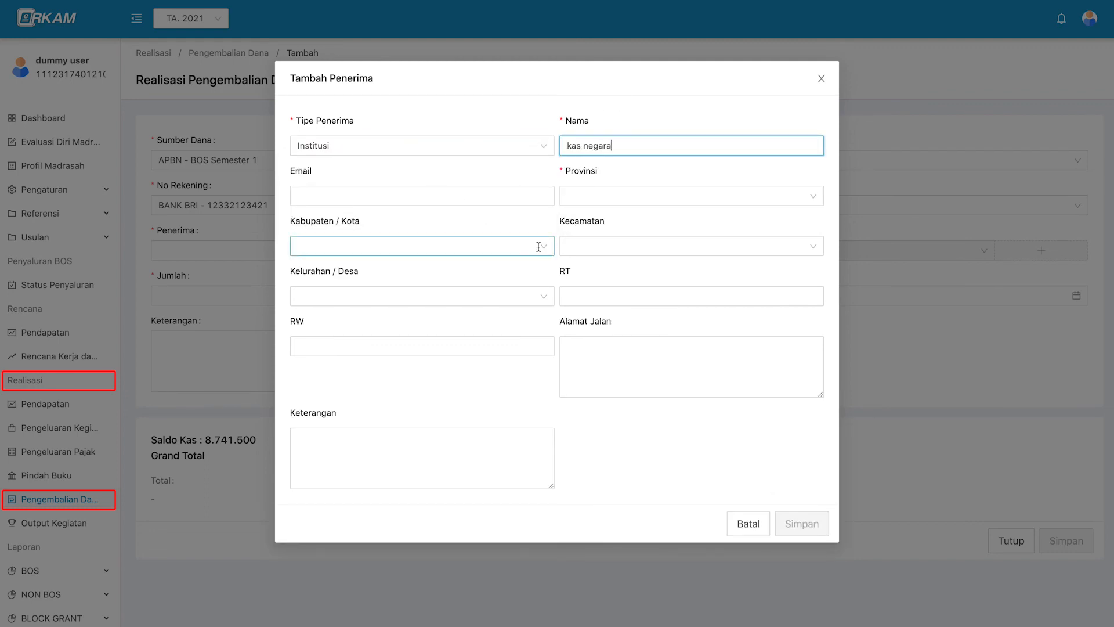
left_click(609, 196)
scroll(615, 312, "down", 1)
scroll(615, 312, "down", 2)
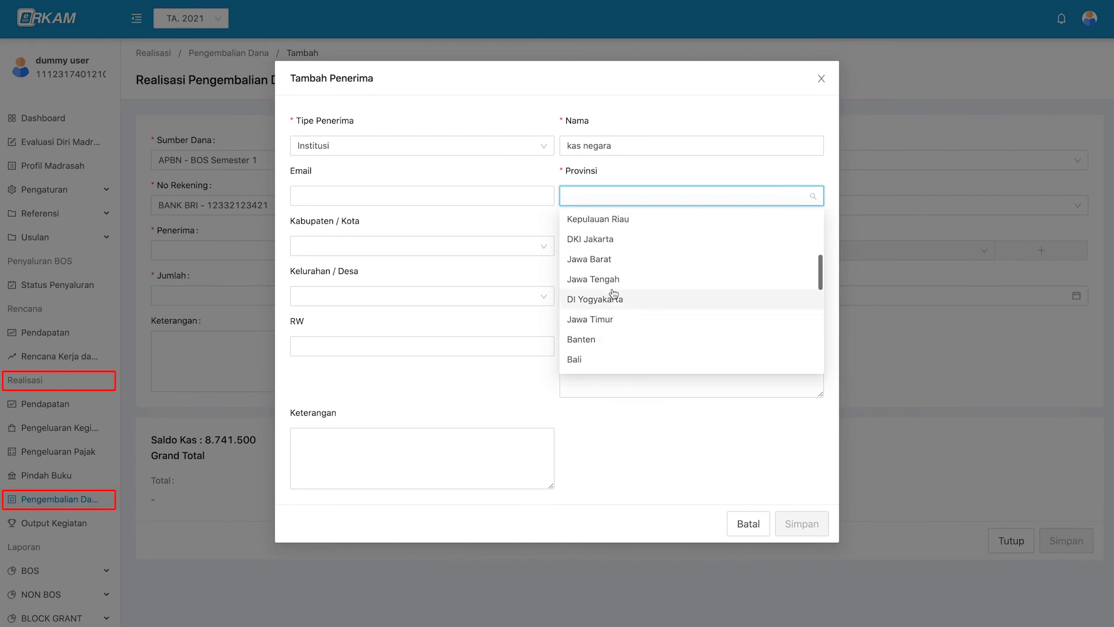
left_click(611, 239)
left_click(799, 524)
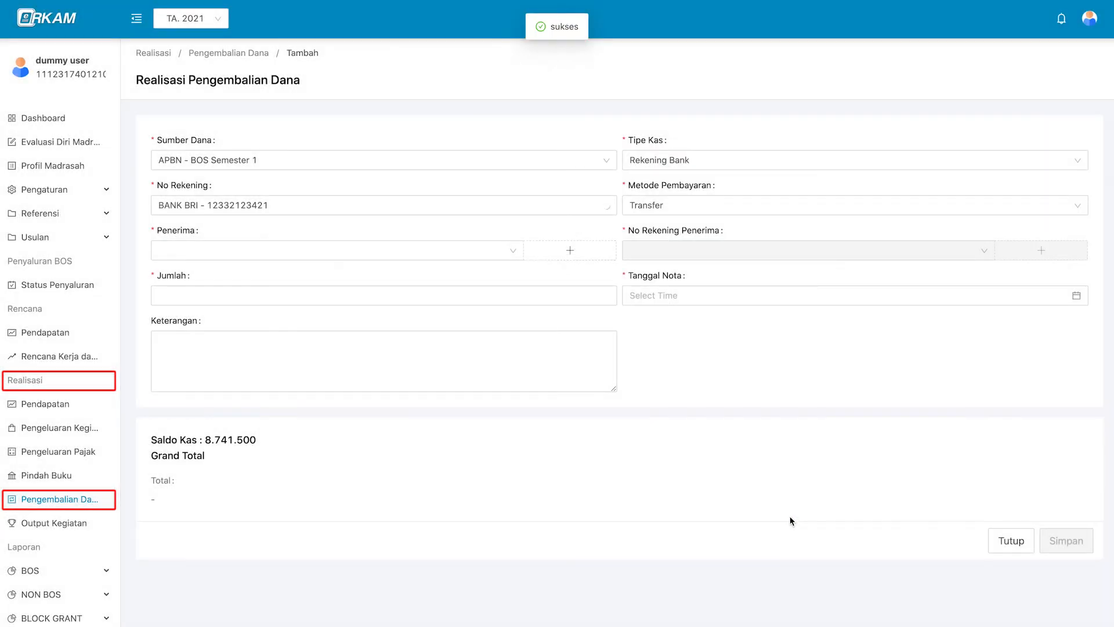
left_click(508, 255)
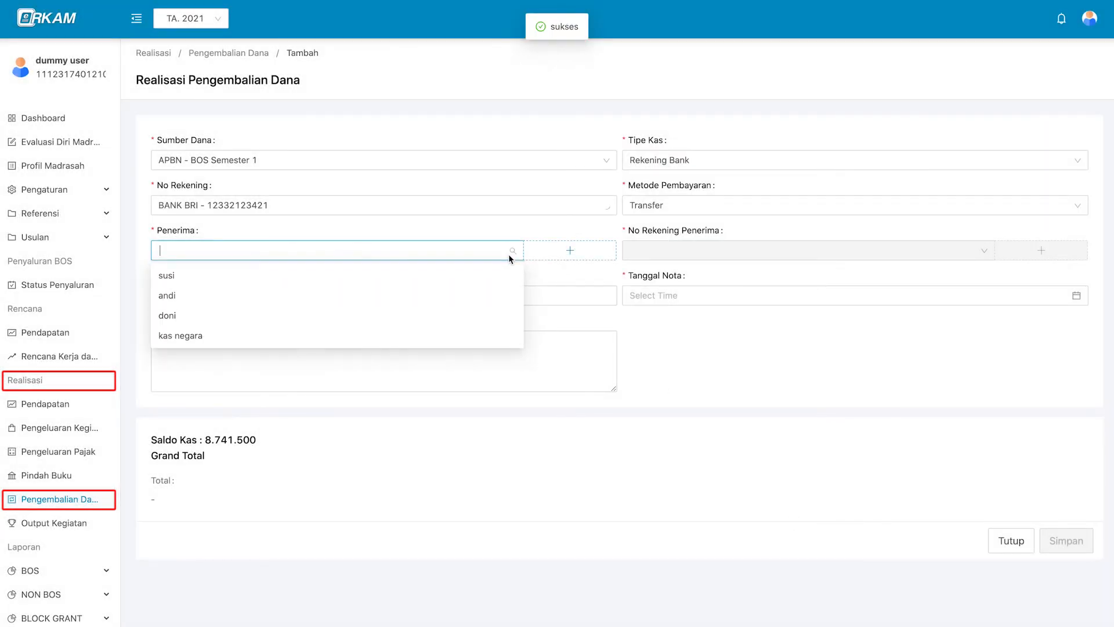
Select kas negara as recipient and add its 002 - BANK BRI account number.
left_click(499, 343)
left_click(723, 254)
left_click(1028, 255)
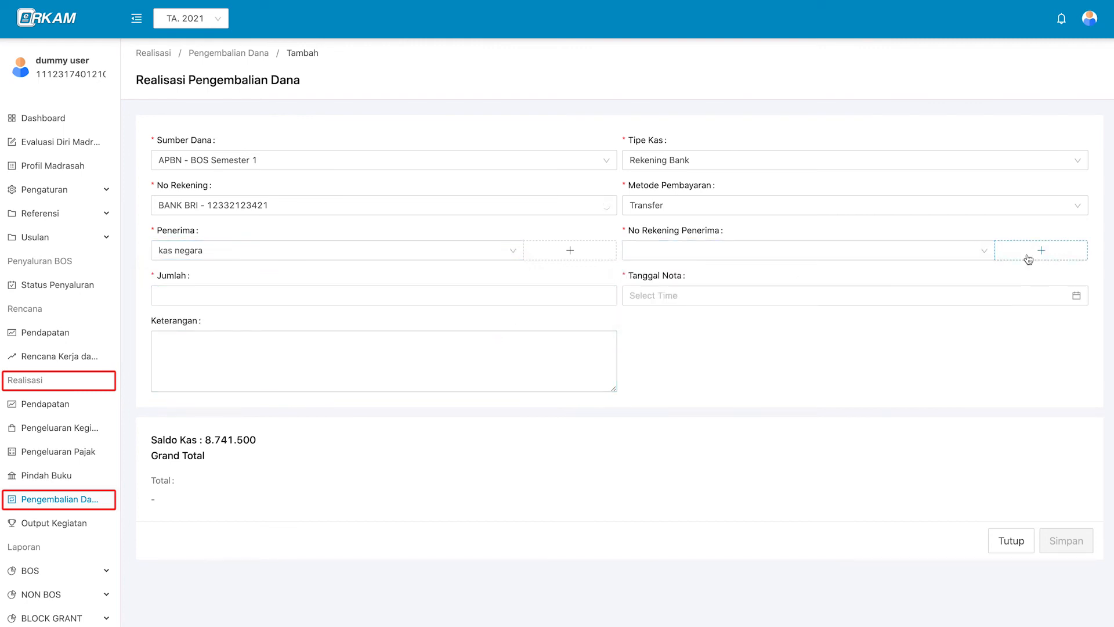
left_click(1028, 255)
left_click(738, 175)
left_click(705, 192)
left_click(400, 205)
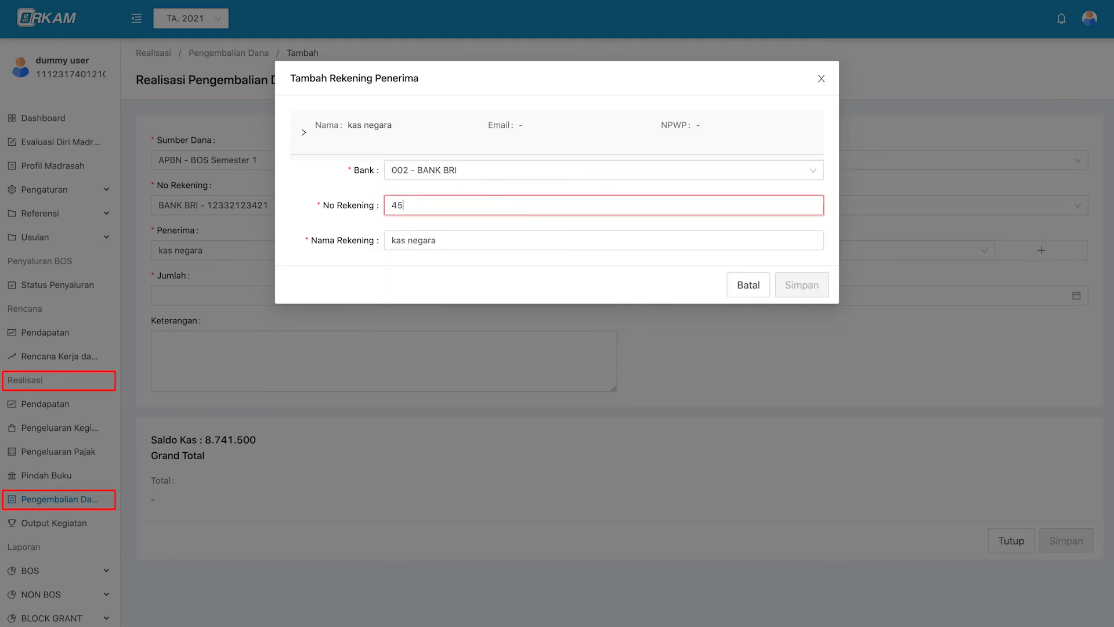
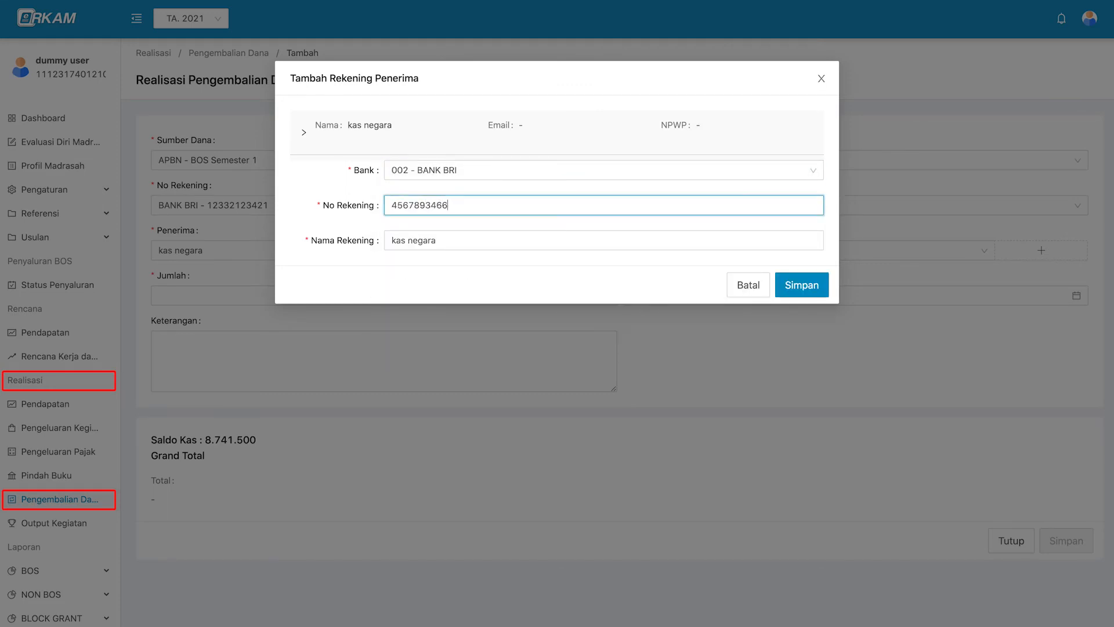
left_click(823, 284)
Pick that account, enter amount 1000000, note date 2021-12-16, and save the refund.
left_click(862, 256)
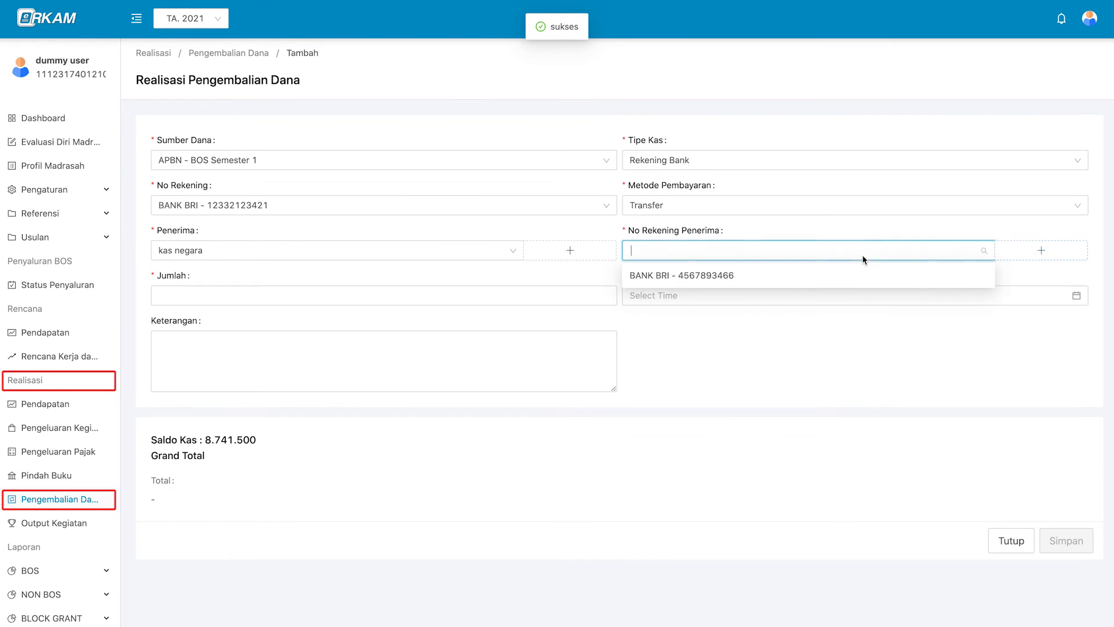
left_click(785, 276)
left_click(446, 300)
type("1000000")
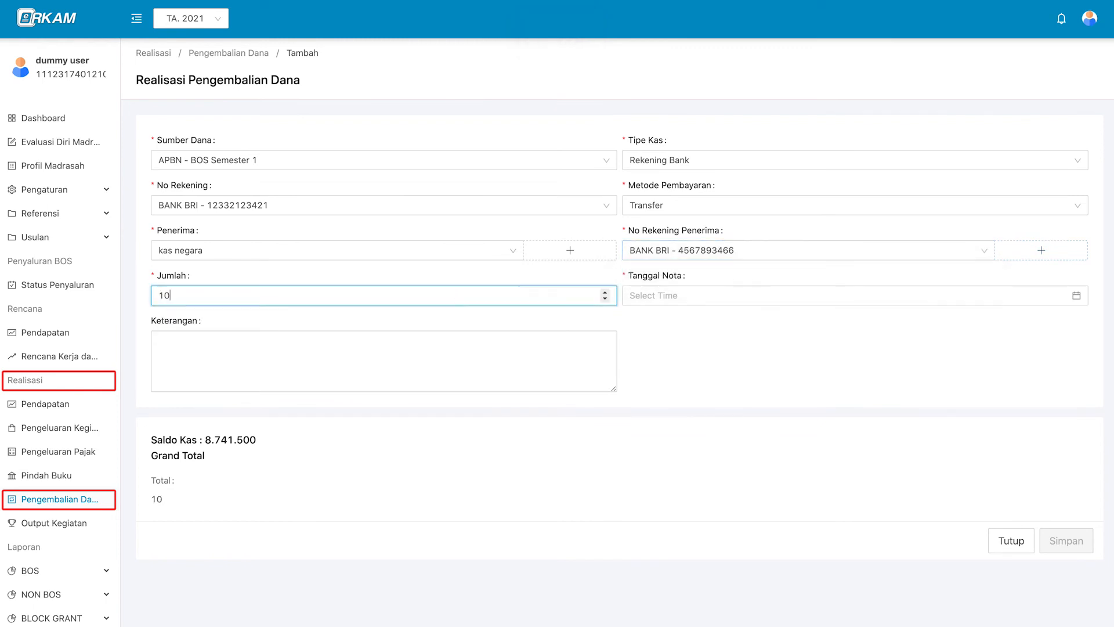
left_click(724, 301)
left_click(772, 320)
left_click(772, 320)
left_click(731, 405)
left_click(882, 491)
left_click(515, 357)
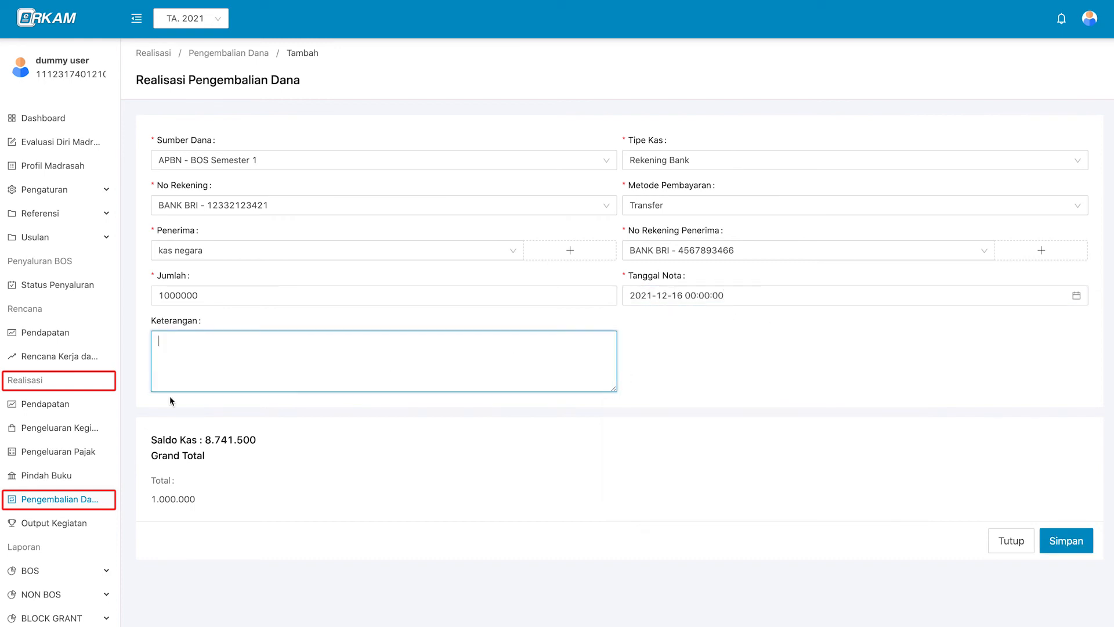
left_click(991, 457)
left_click(1085, 545)
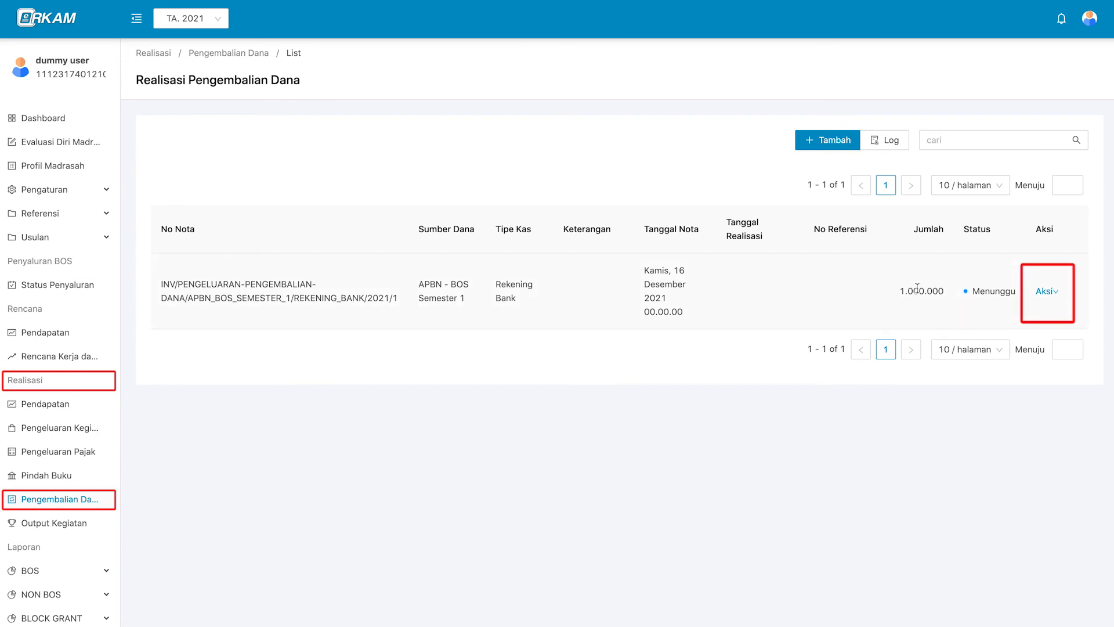
Show the Aksi menu for the new refund note in the list.
left_click(1046, 293)
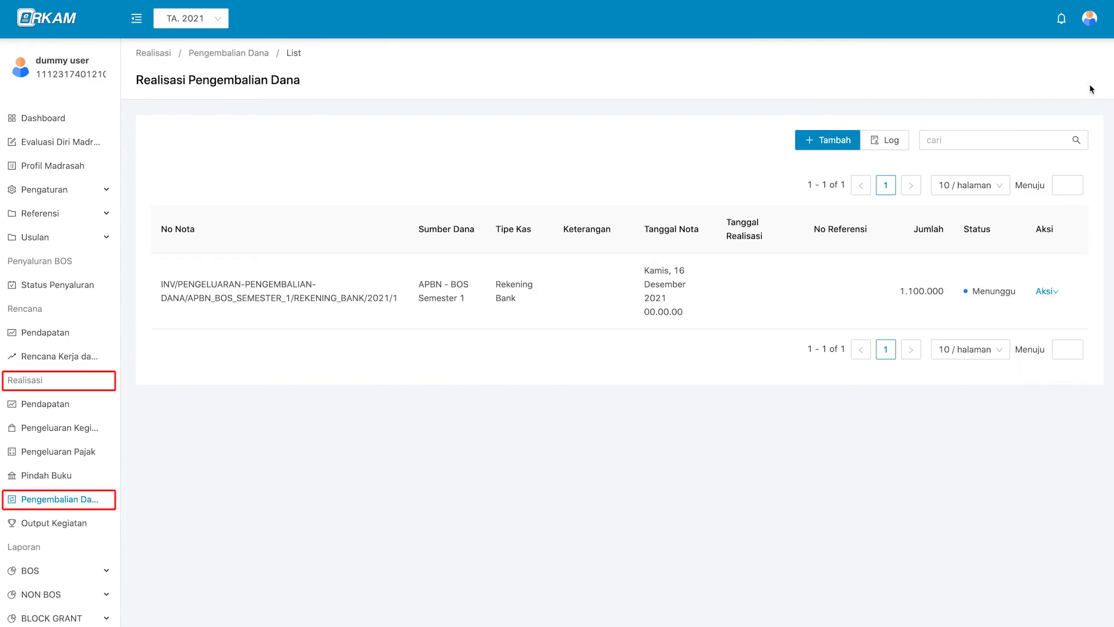
Log out and sign back in with the madrasah head's saved NIK and password.
mouse_move(1090, 18)
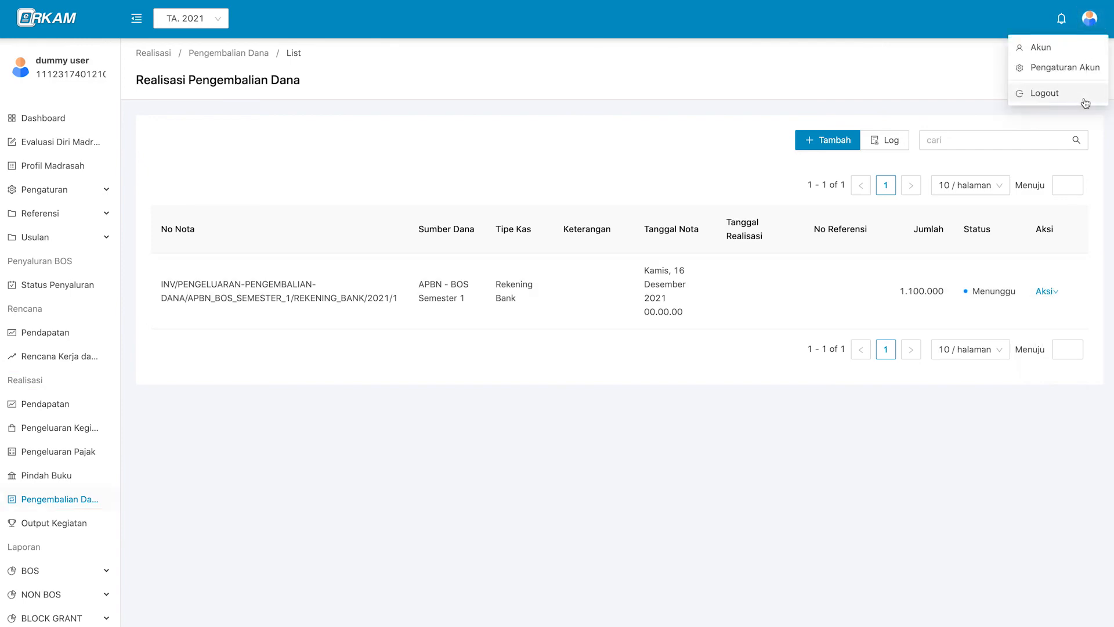
left_click(1080, 101)
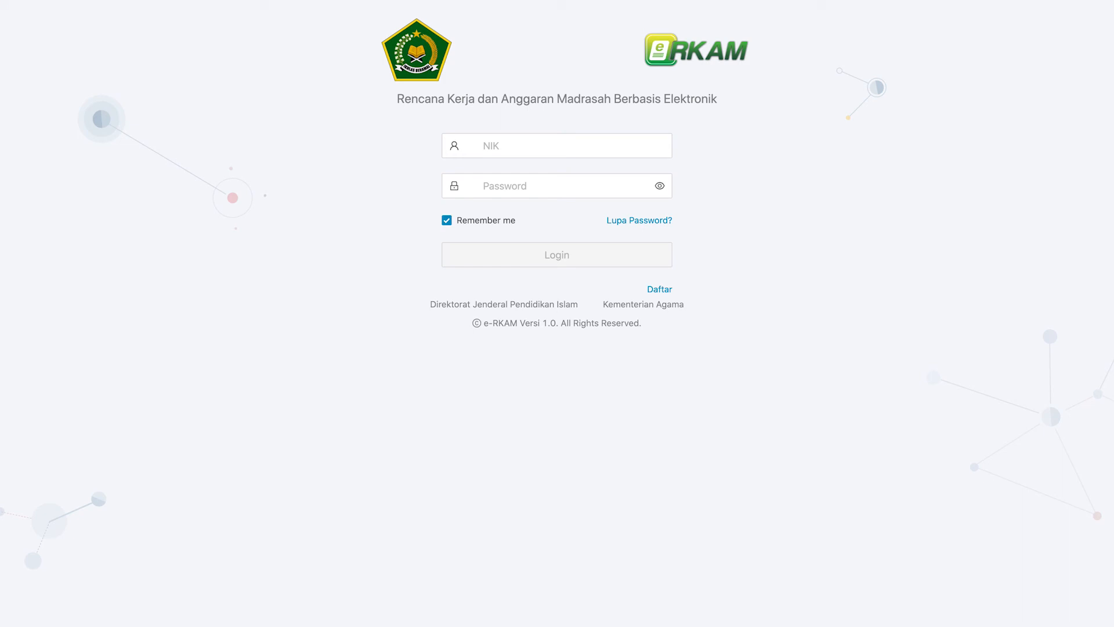
left_click(589, 153)
key("super+v")
left_click(592, 182)
key("super+v")
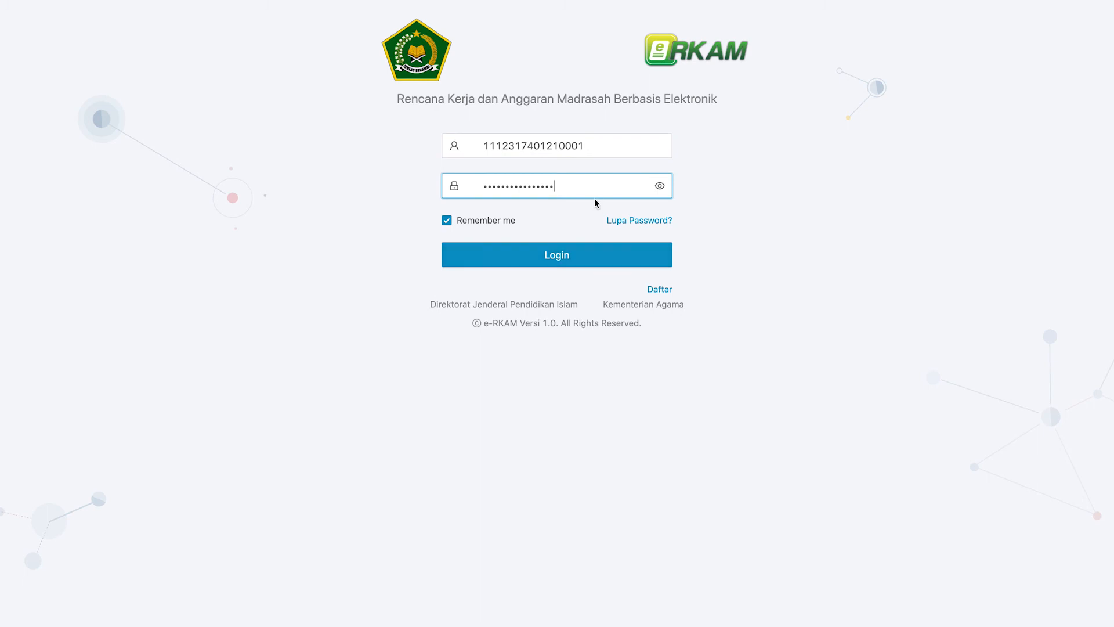
left_click(588, 260)
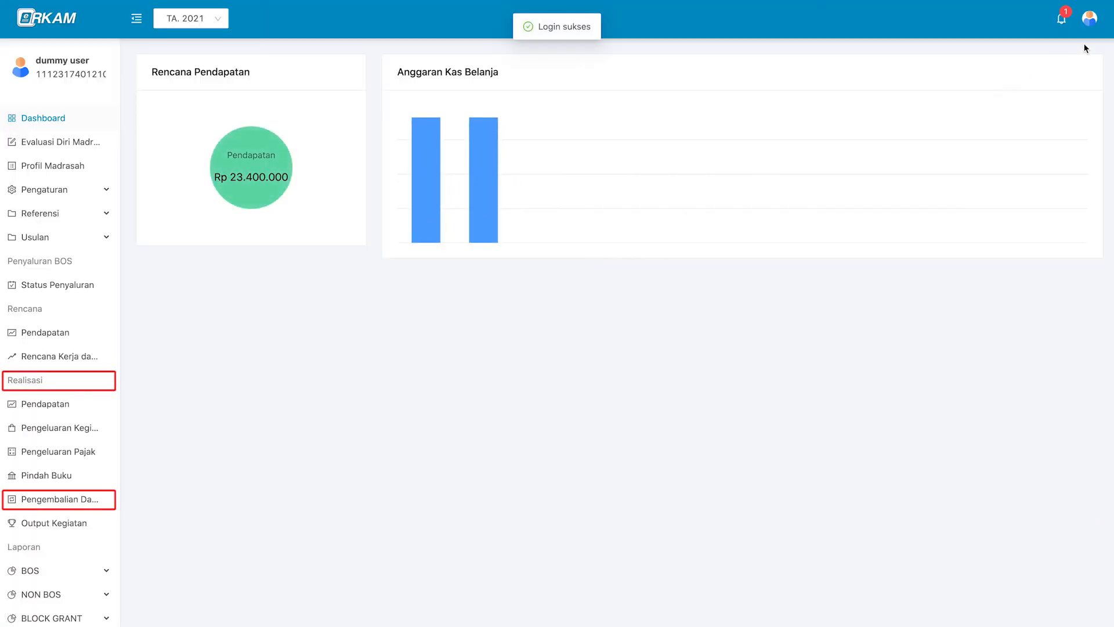
Confirm the profile shows the Kepala Madrasah role.
left_click(1089, 18)
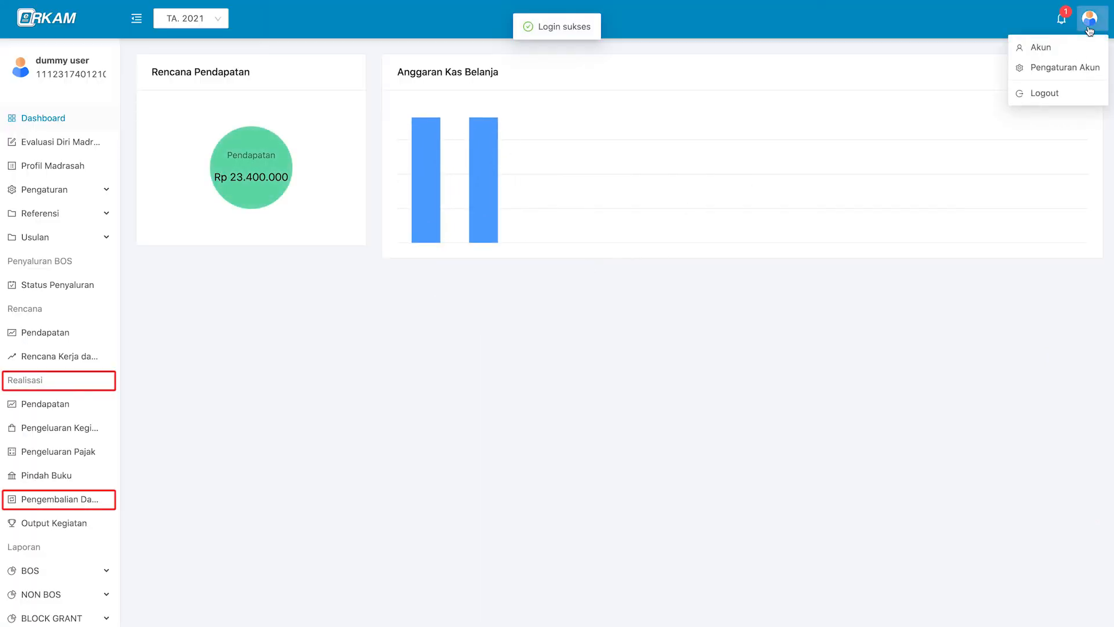
left_click(1044, 46)
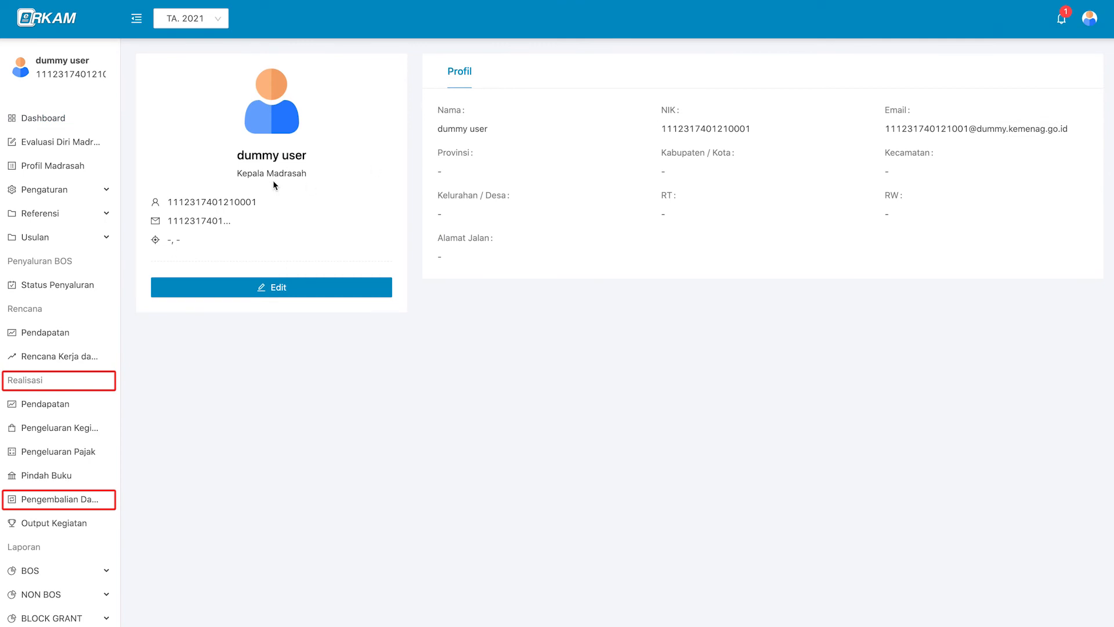
triple_click(286, 174)
left_click(325, 174)
From the pending-approval notification, open the Persetujuan form for the refund note.
left_click(1059, 24)
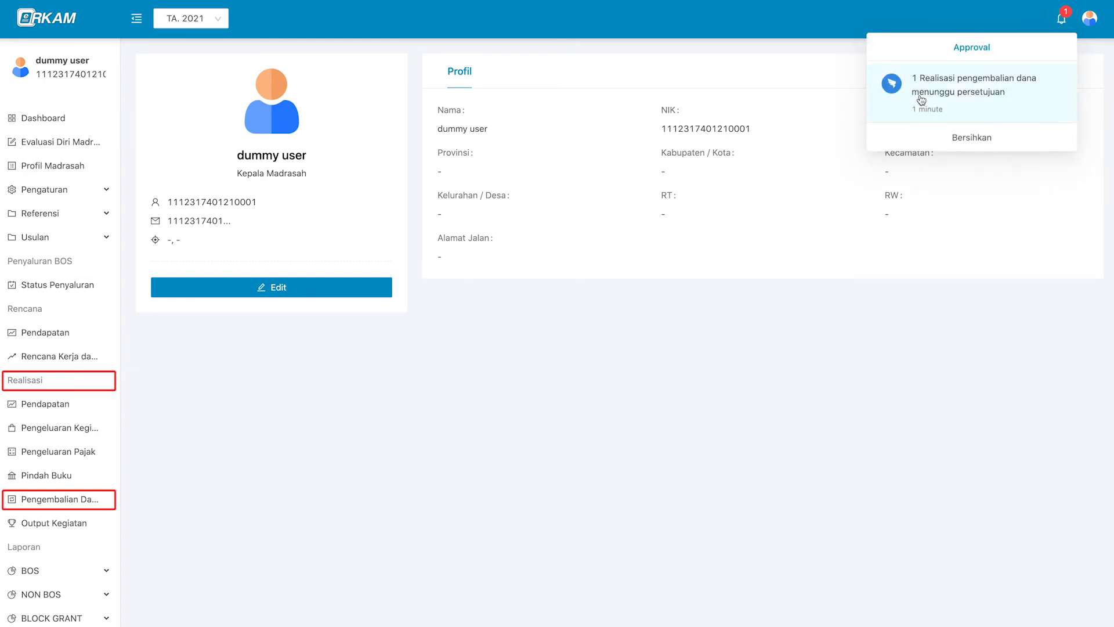
left_click(996, 91)
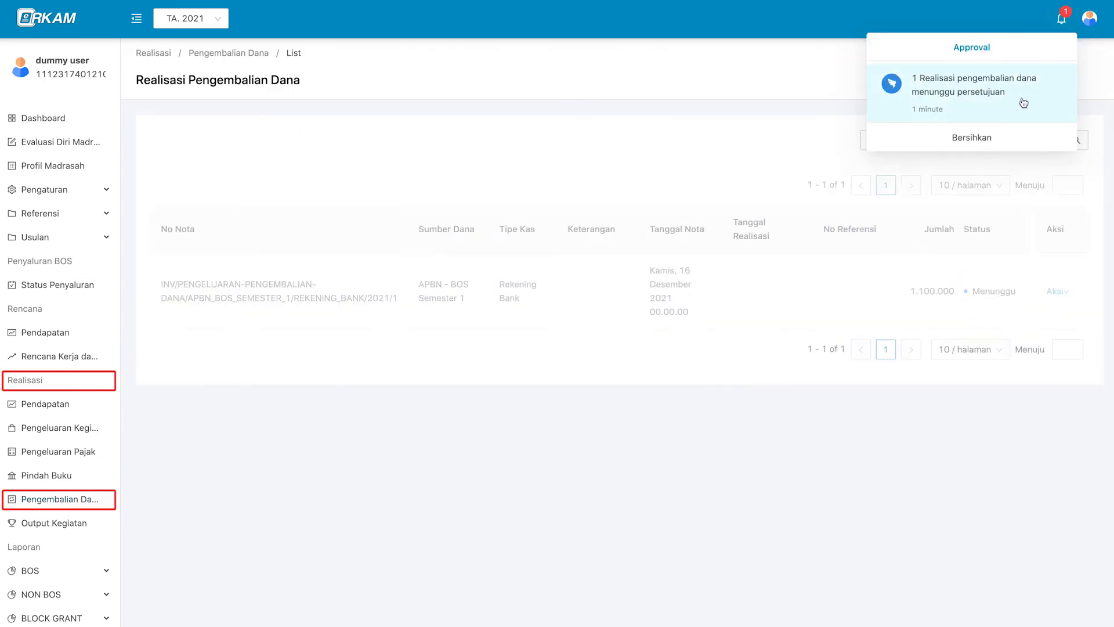
left_click(749, 308)
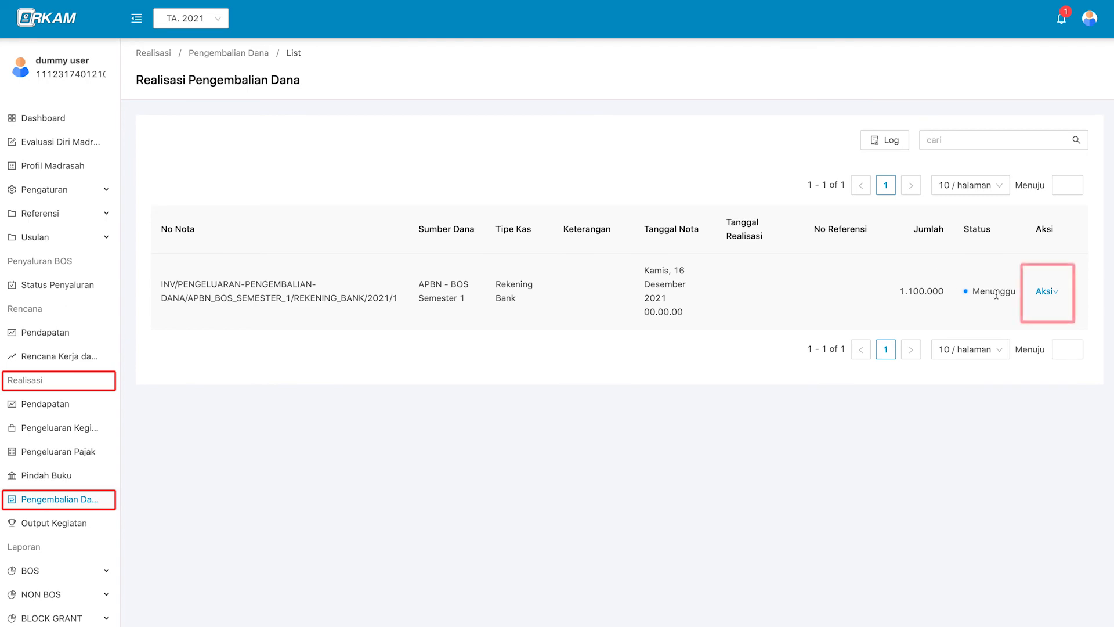
left_click(1049, 295)
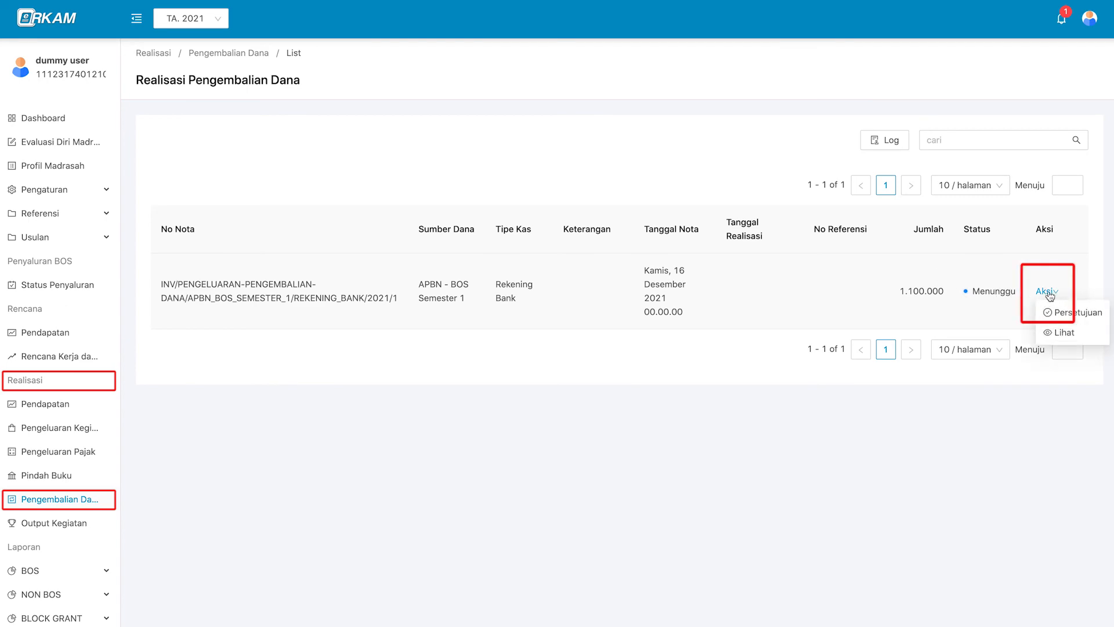
left_click(1078, 313)
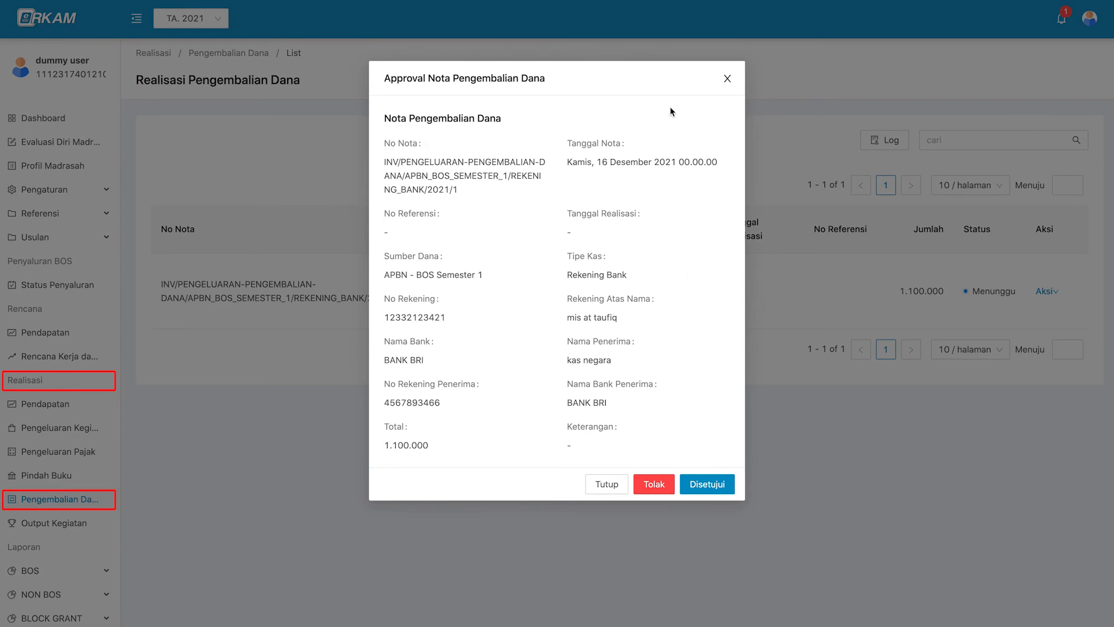
Approve the 1.100.000 refund note with Disetujui.
left_click(706, 484)
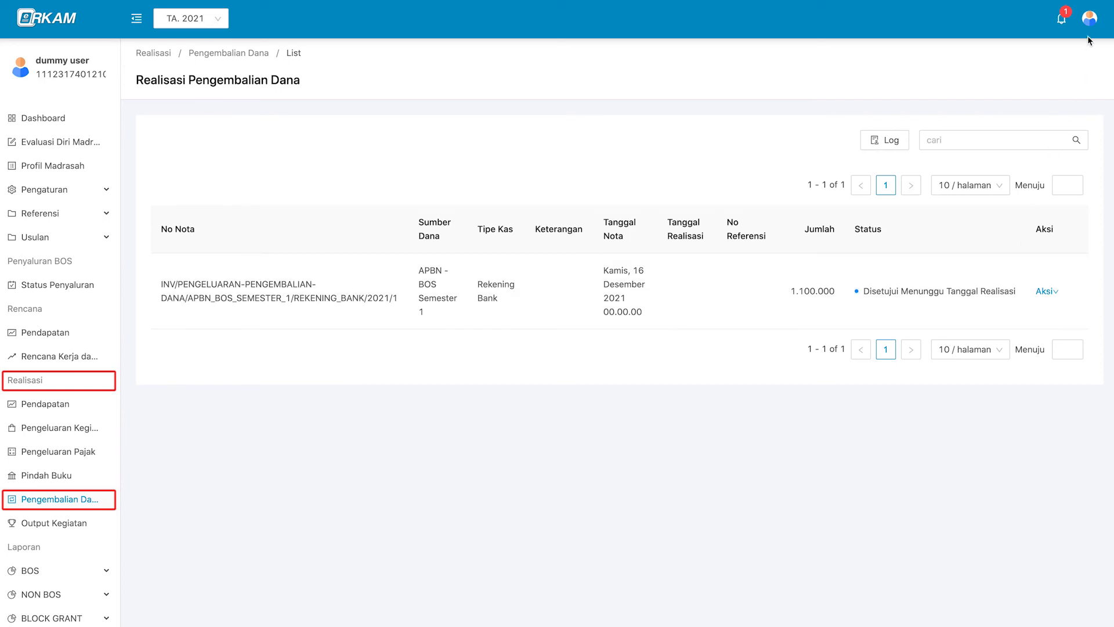
left_click(1089, 18)
Log out and sign in with the treasurer's saved NIK and password.
left_click(1079, 92)
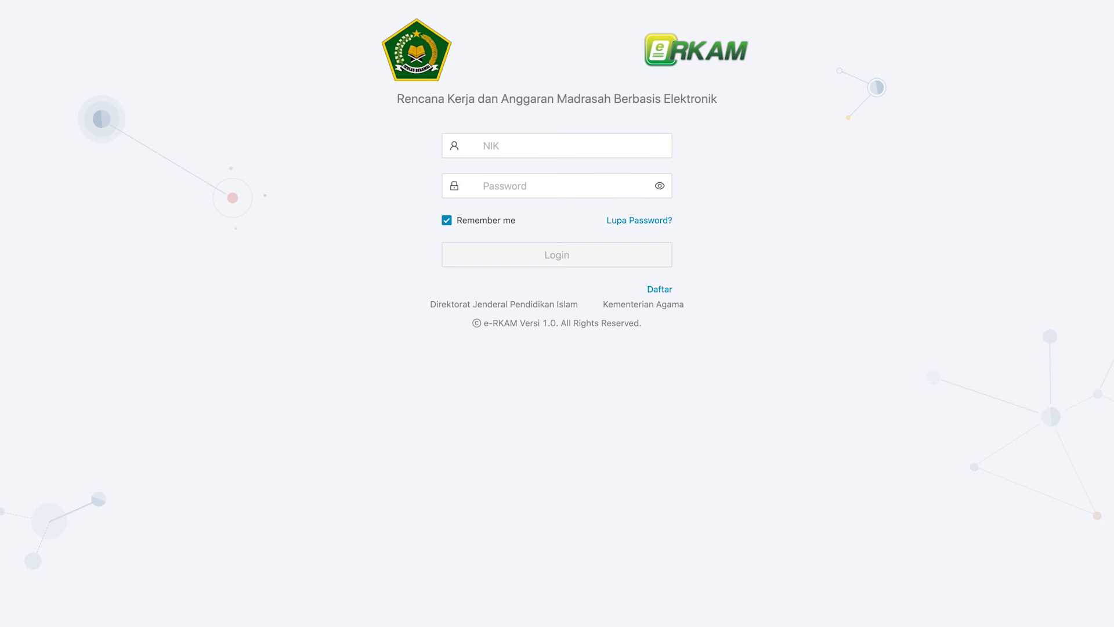
left_click(617, 148)
key("super+v")
left_click(622, 181)
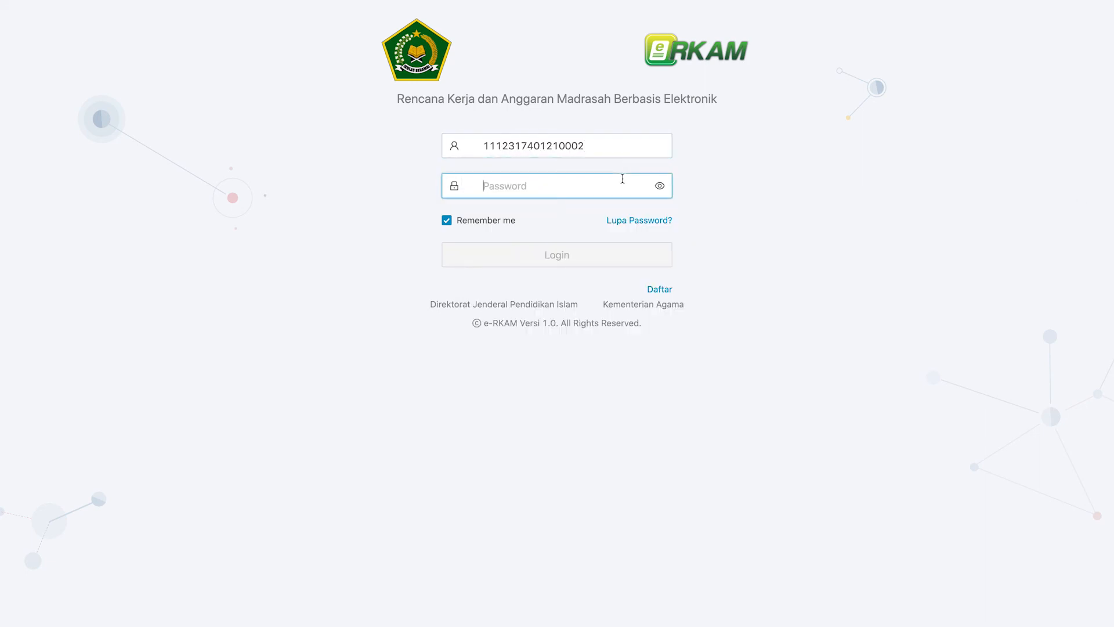
key("super+v")
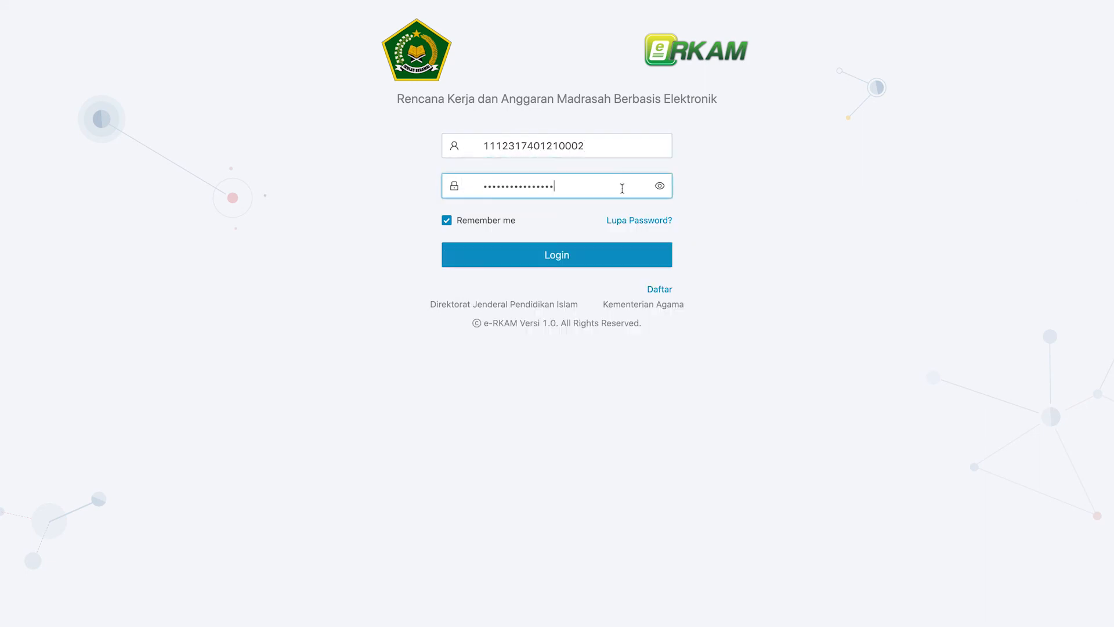
left_click(647, 262)
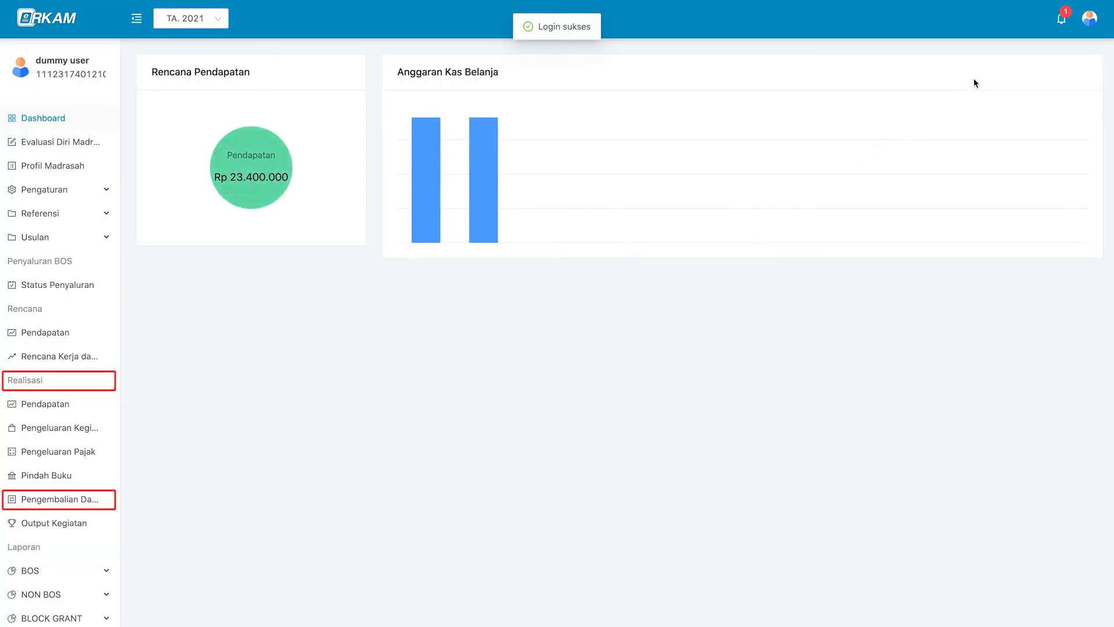
Check the Bendahara Madrasah role on the profile, then follow the refund notification.
left_click(1090, 18)
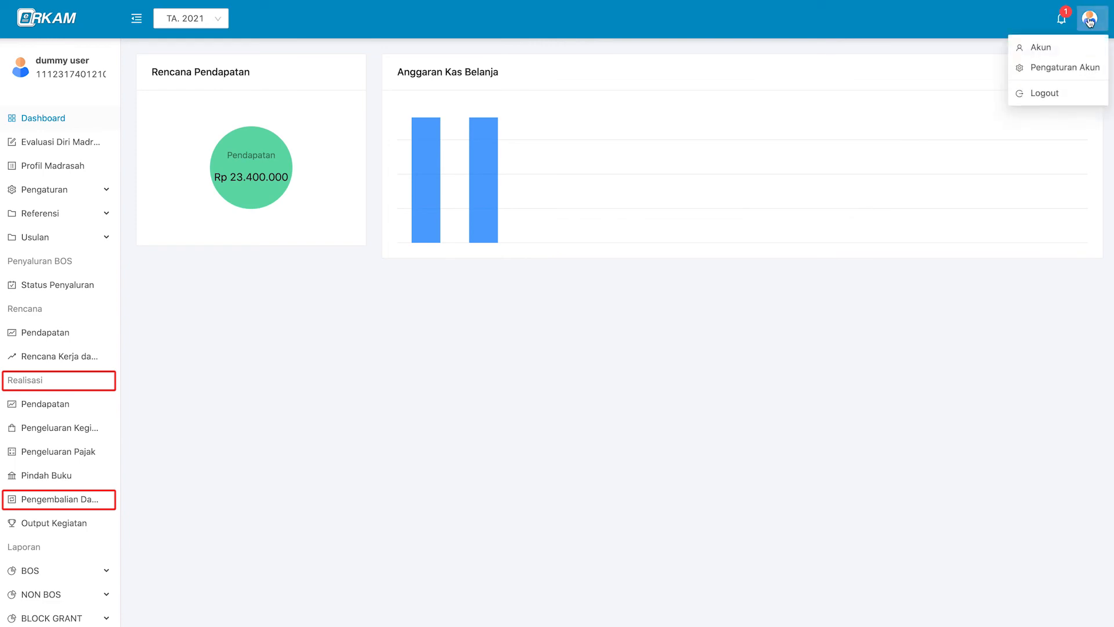
left_click(1066, 47)
triple_click(301, 174)
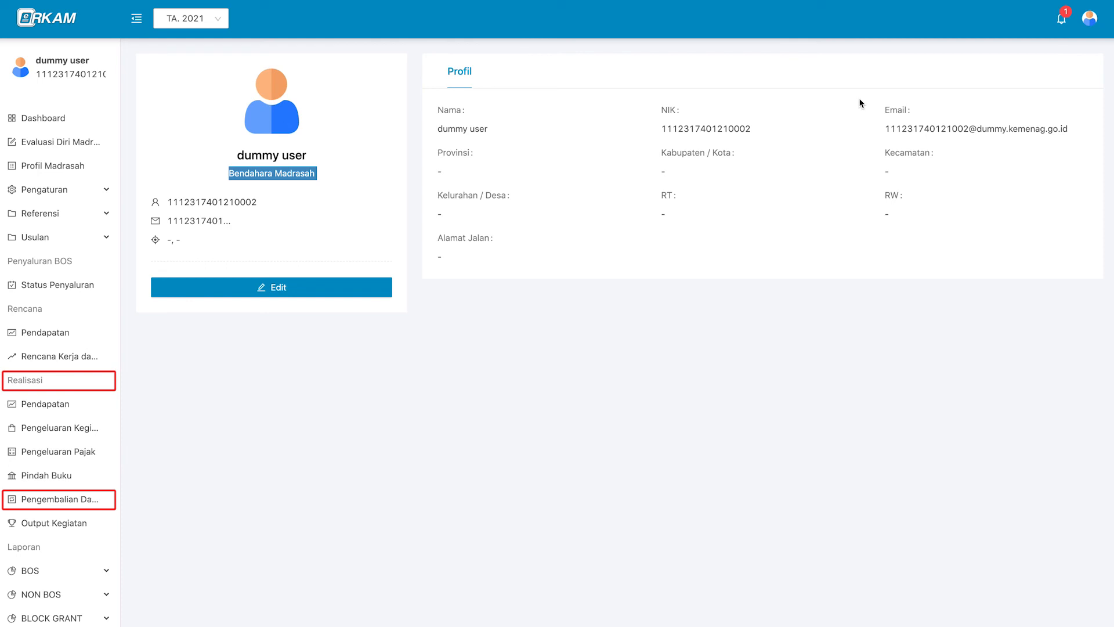
left_click(1034, 100)
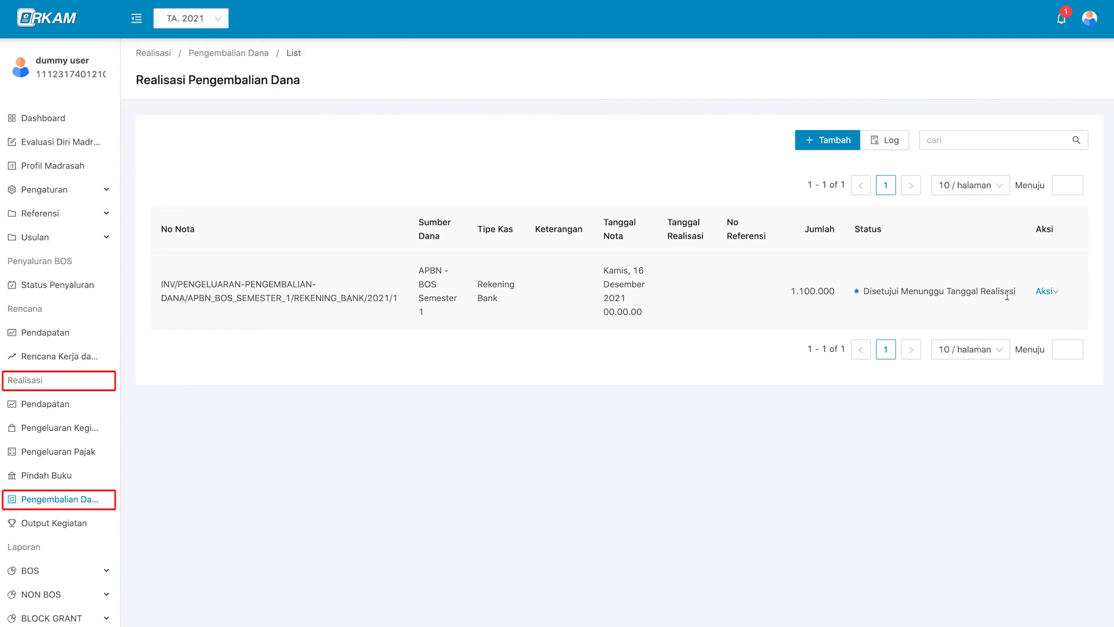
Record the refund realisation dated 17 December 2021 with reference number 123 and save.
mouse_move(1044, 291)
left_click(1055, 315)
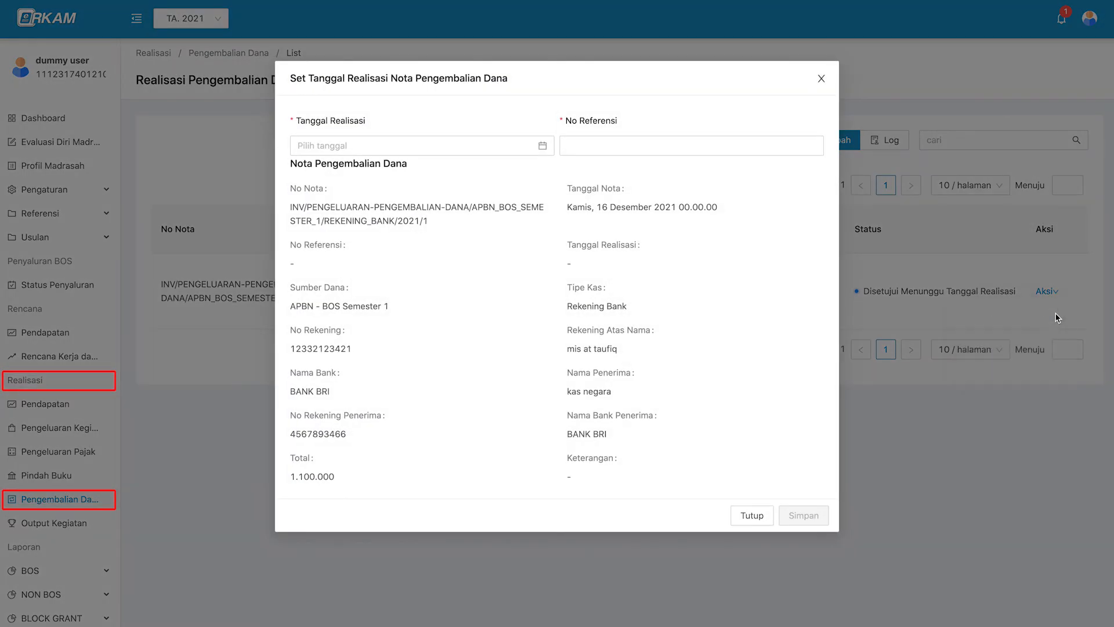
left_click(412, 147)
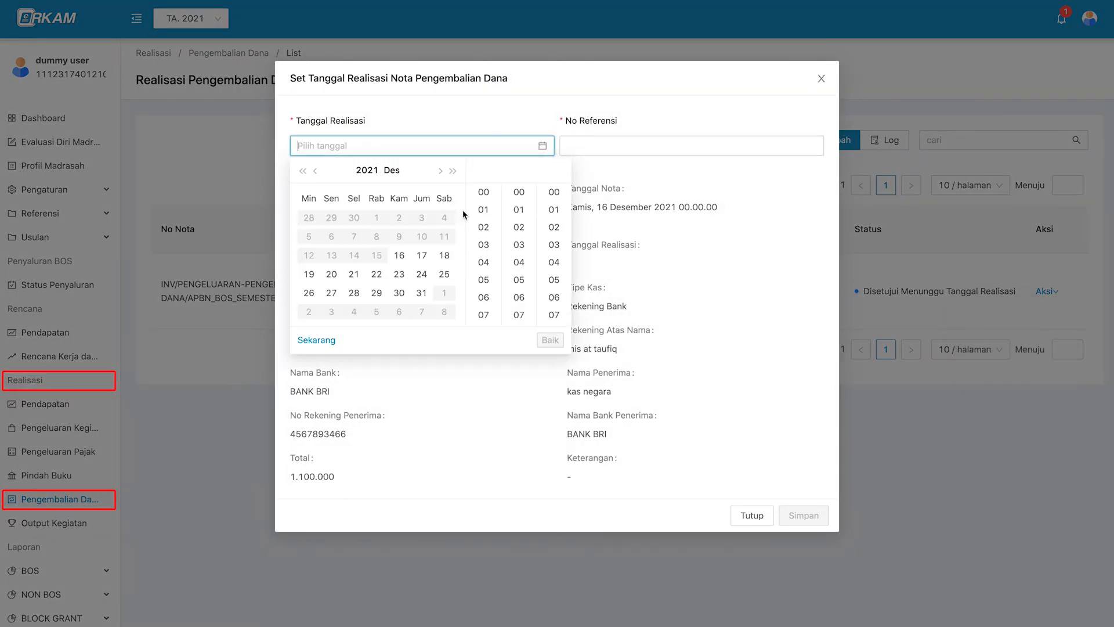
left_click(422, 255)
left_click(550, 340)
key("Tab")
type("123")
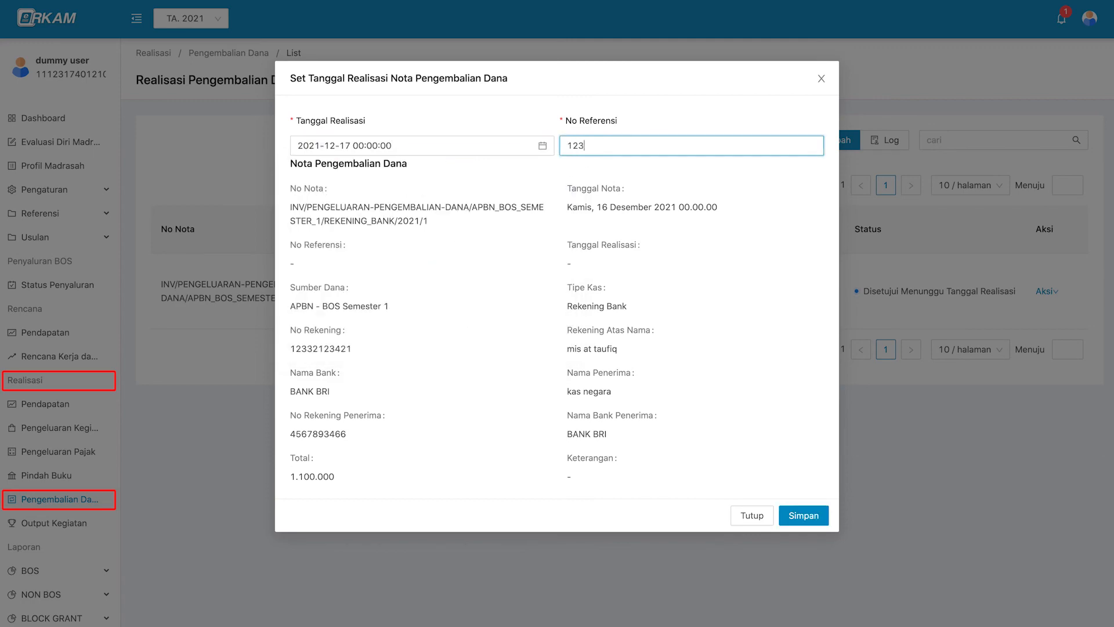
left_click(818, 516)
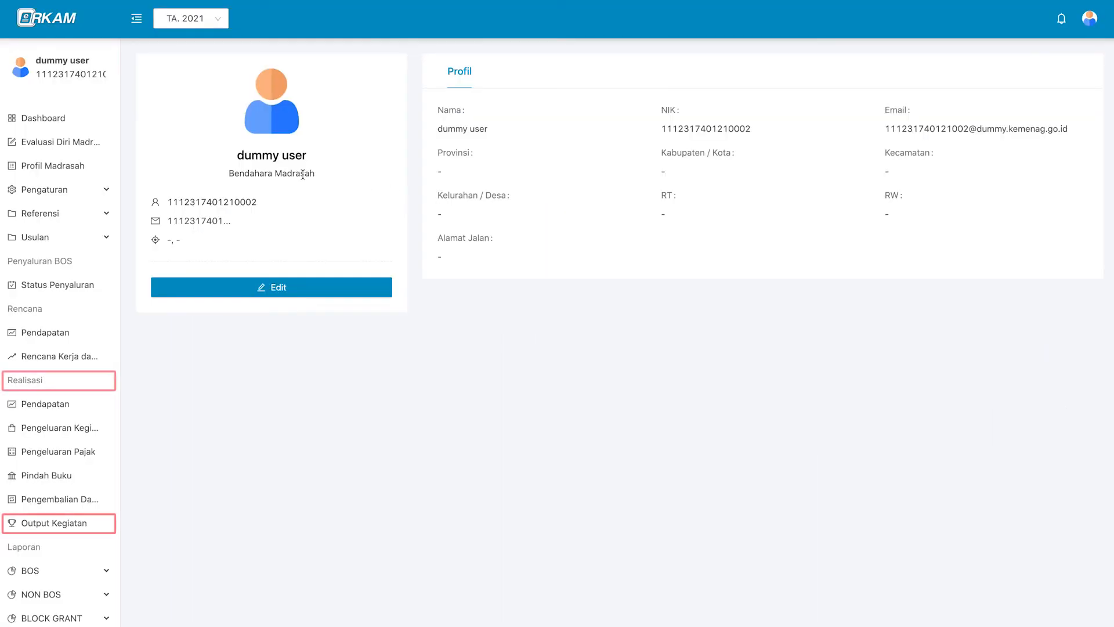
triple_click(303, 174)
Open the curriculum activity's output details from the Output Kegiatan list.
left_click(356, 186)
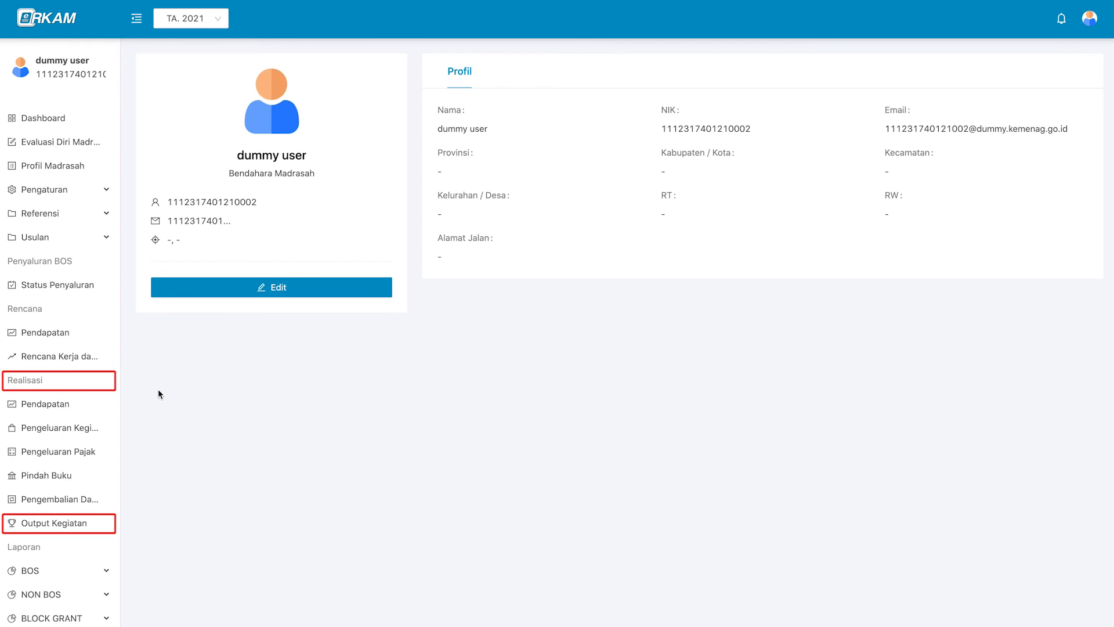
left_click(102, 529)
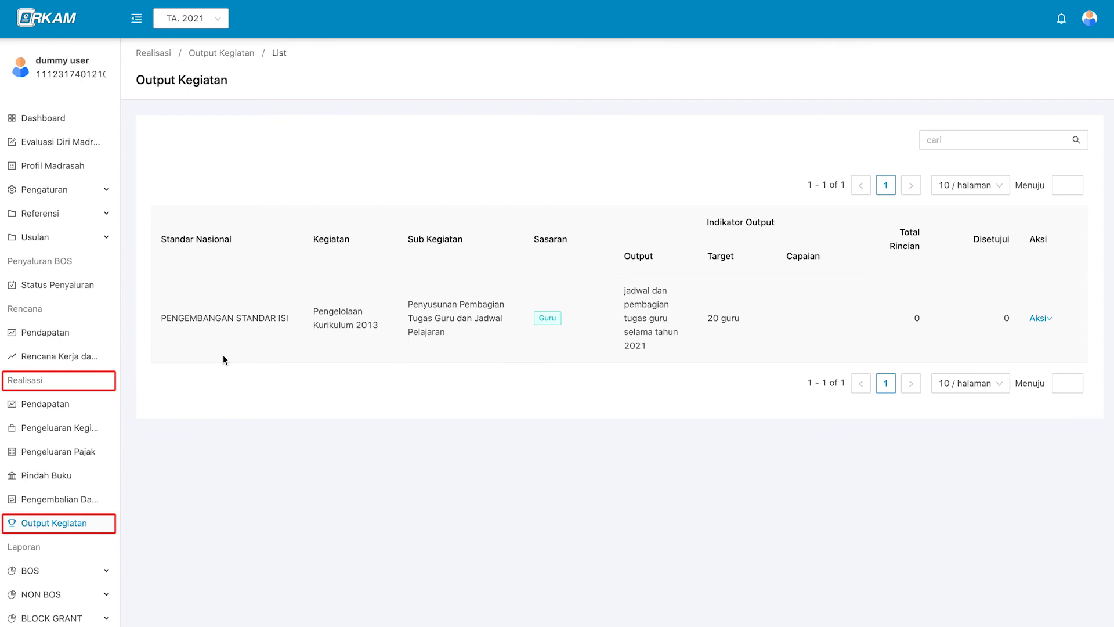
left_click(1049, 345)
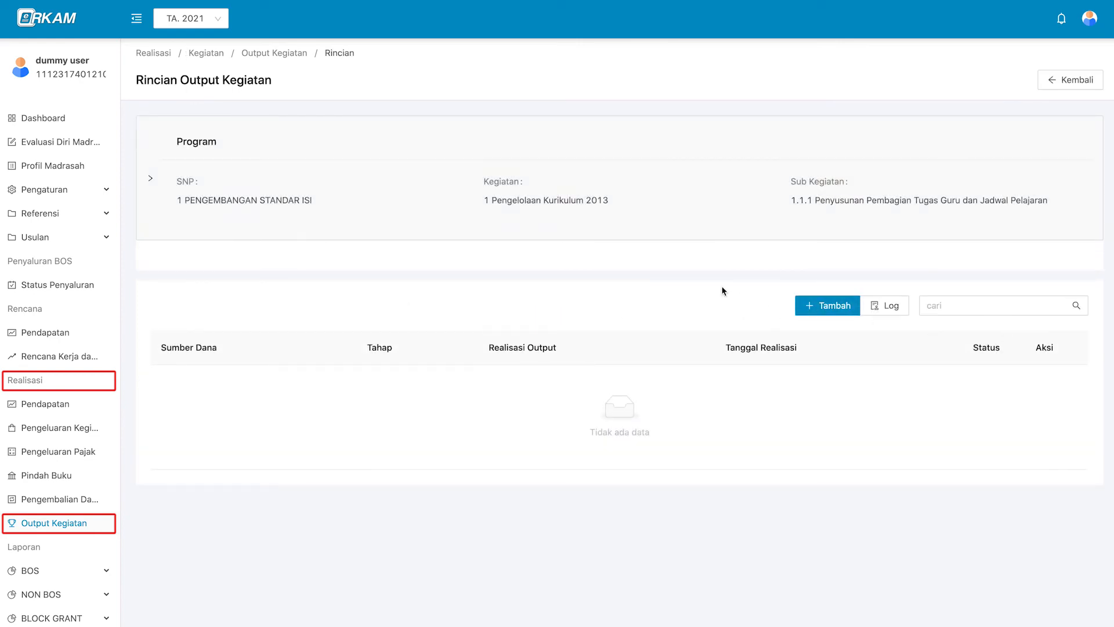
Add a realisation of 5 guru from APBN - BOS Semester 1, dated 29 January 2021.
left_click(850, 306)
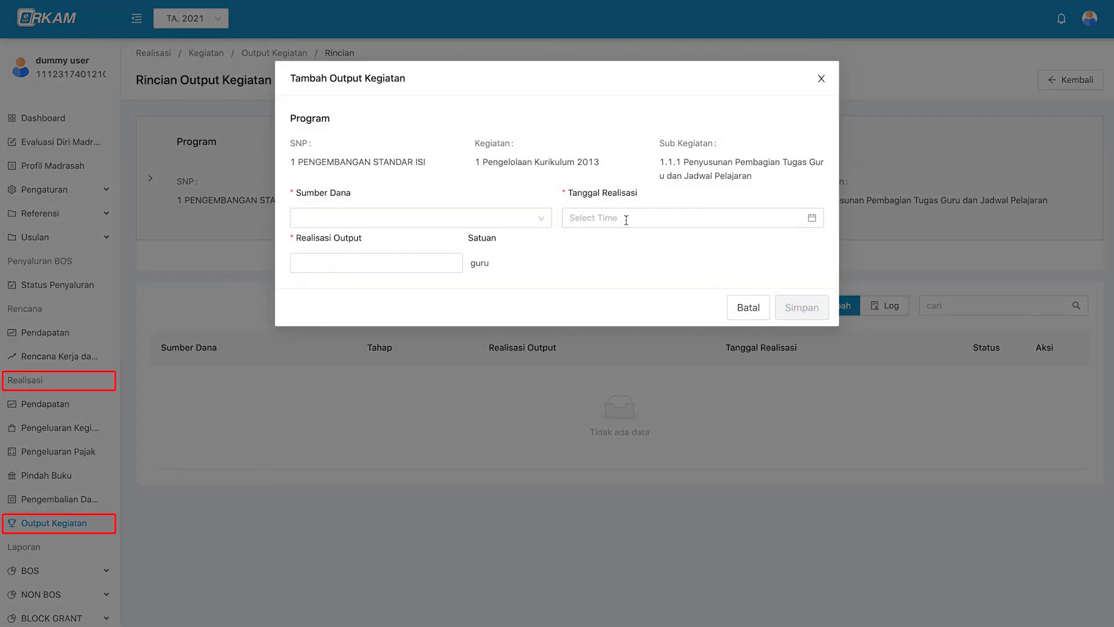
left_click(433, 221)
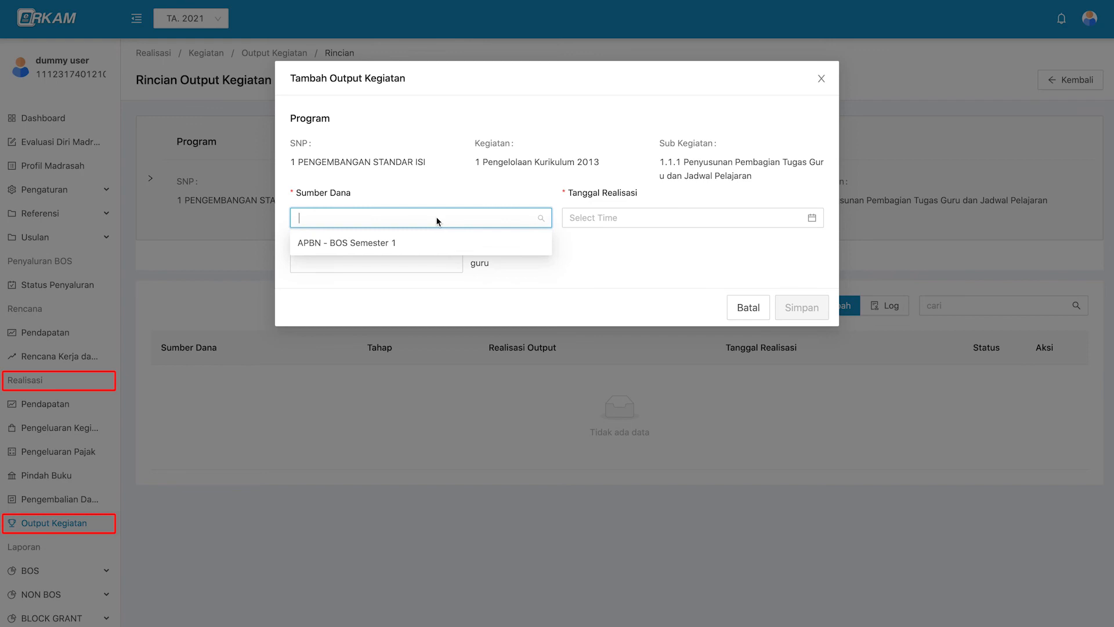
left_click(435, 244)
left_click(587, 223)
left_click(693, 364)
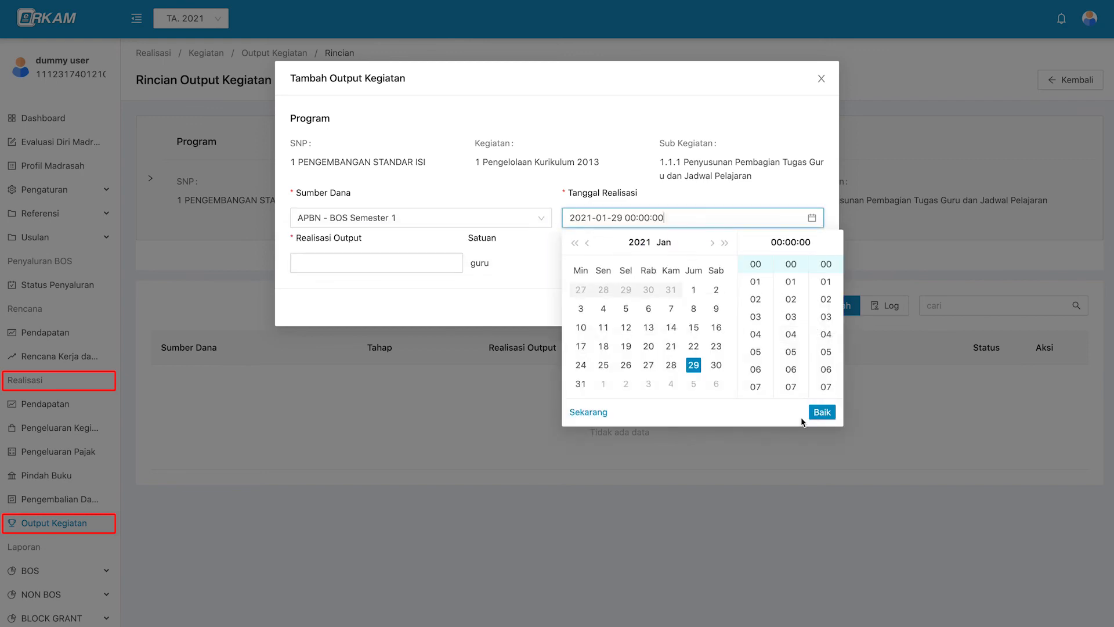
left_click(822, 412)
left_click(418, 263)
type("5")
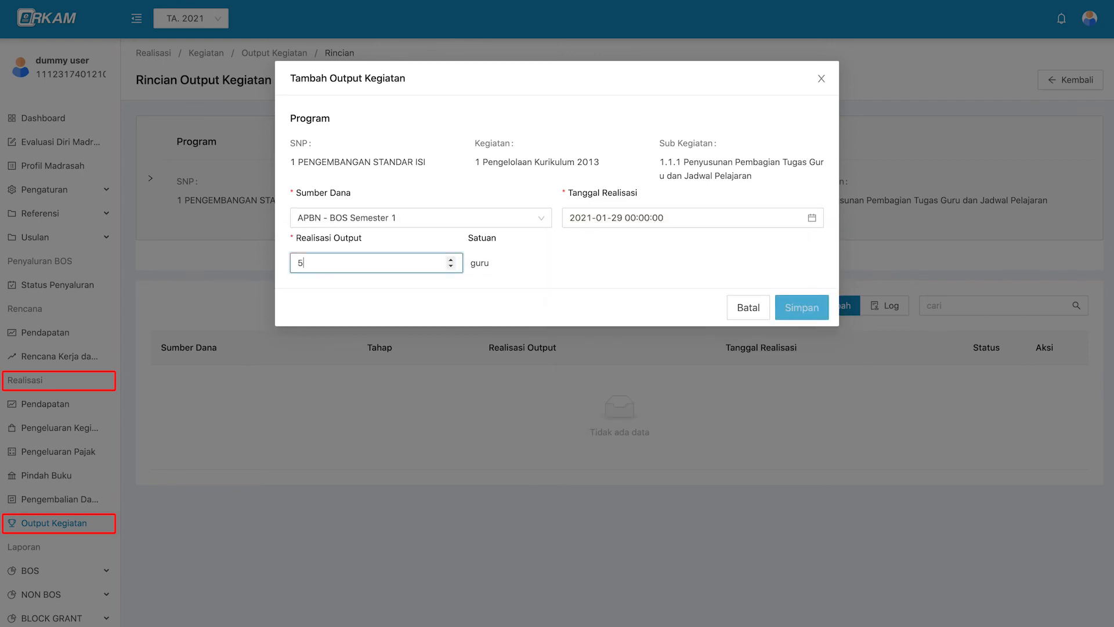
left_click(798, 309)
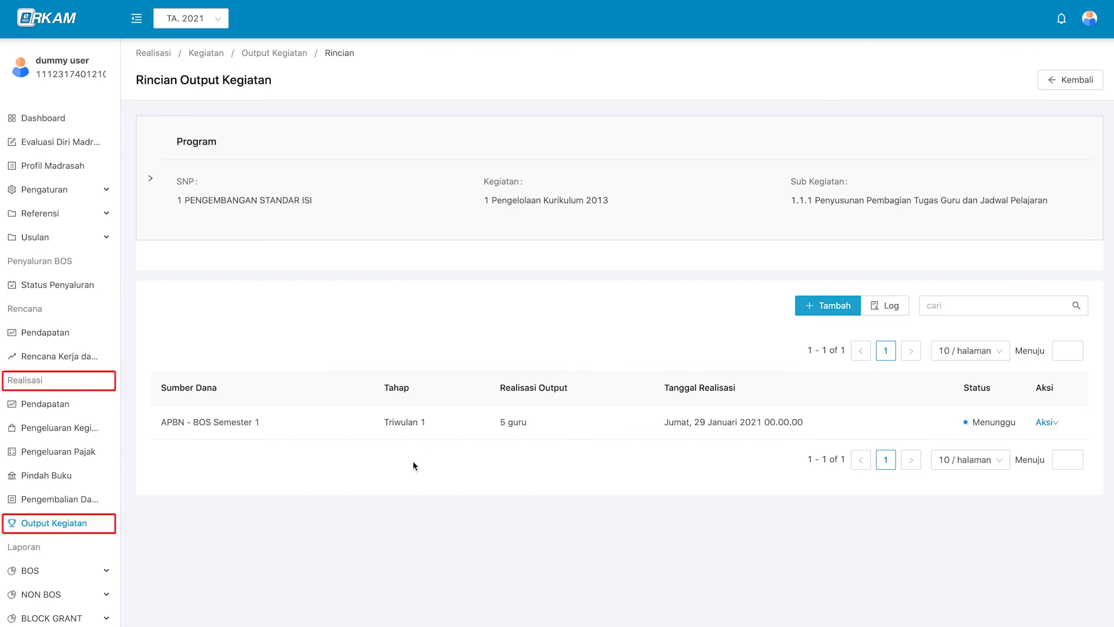
mouse_move(1045, 425)
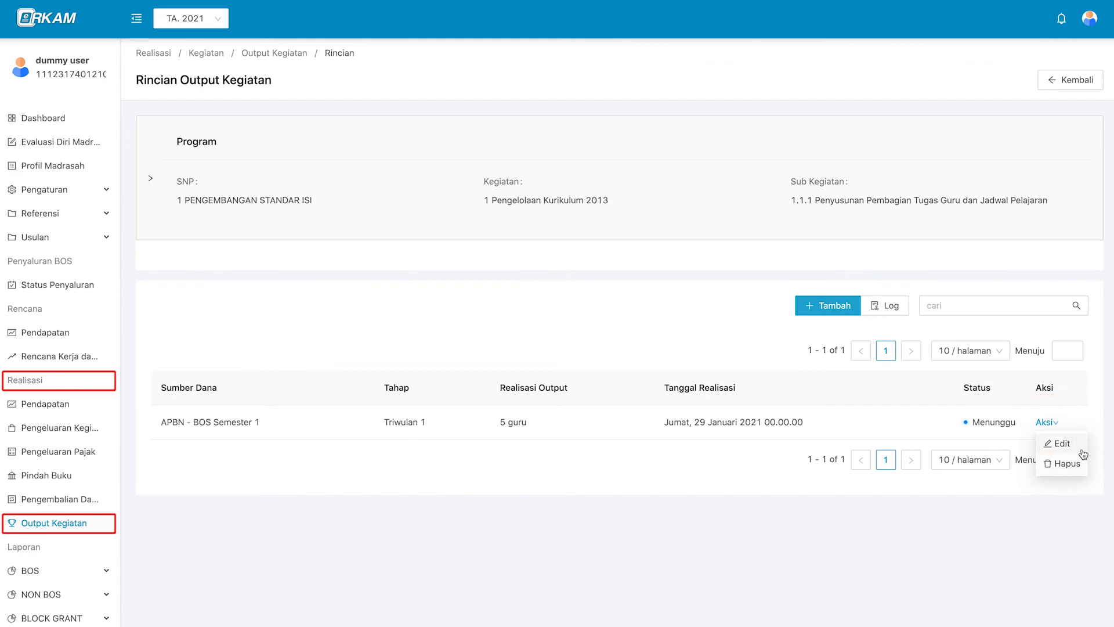
Edit the Triwulan 1 realisation output from 5 to 7 guru and save.
left_click(1064, 443)
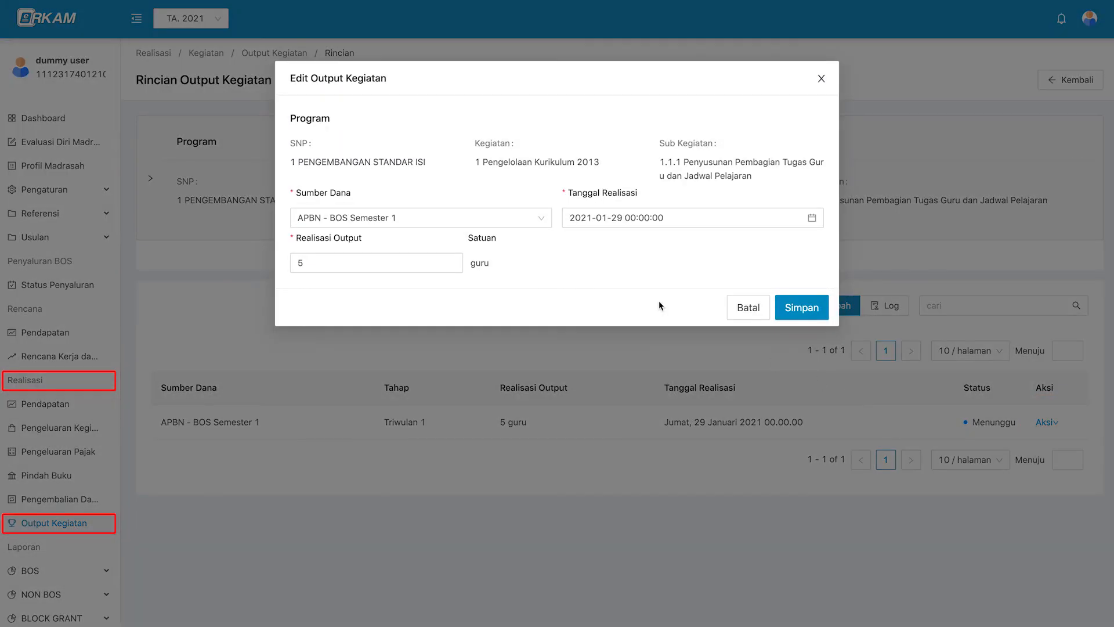
left_click(363, 265)
key("BackSpace")
type("7")
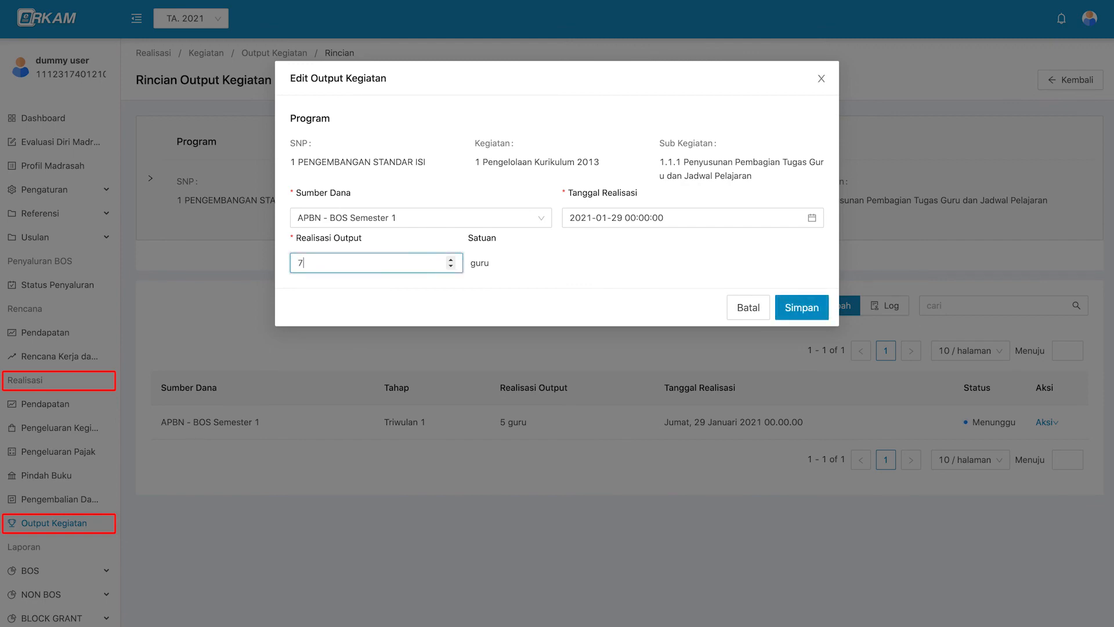
left_click(778, 306)
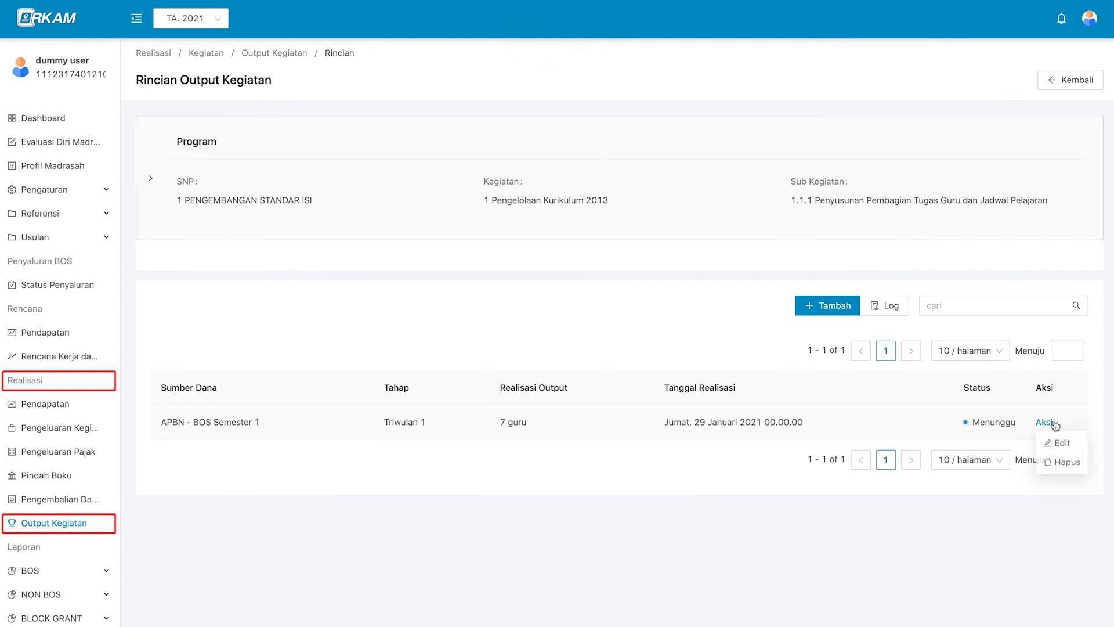
Cancel a deletion of the realisation entry, then log out of the treasurer account.
left_click(1065, 462)
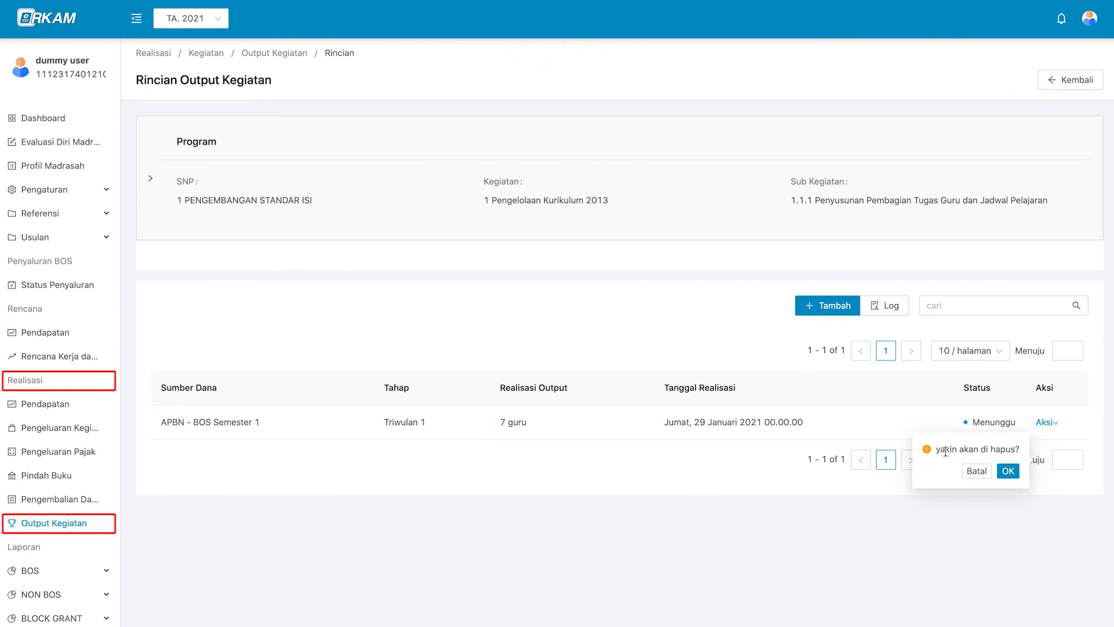
left_click(976, 471)
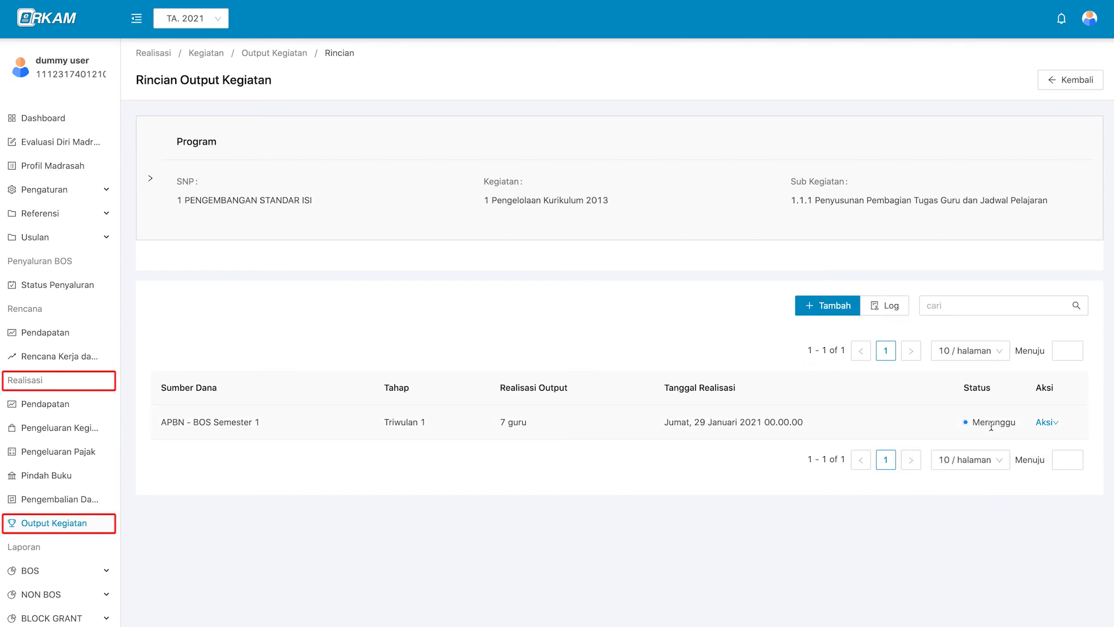
left_click(1089, 18)
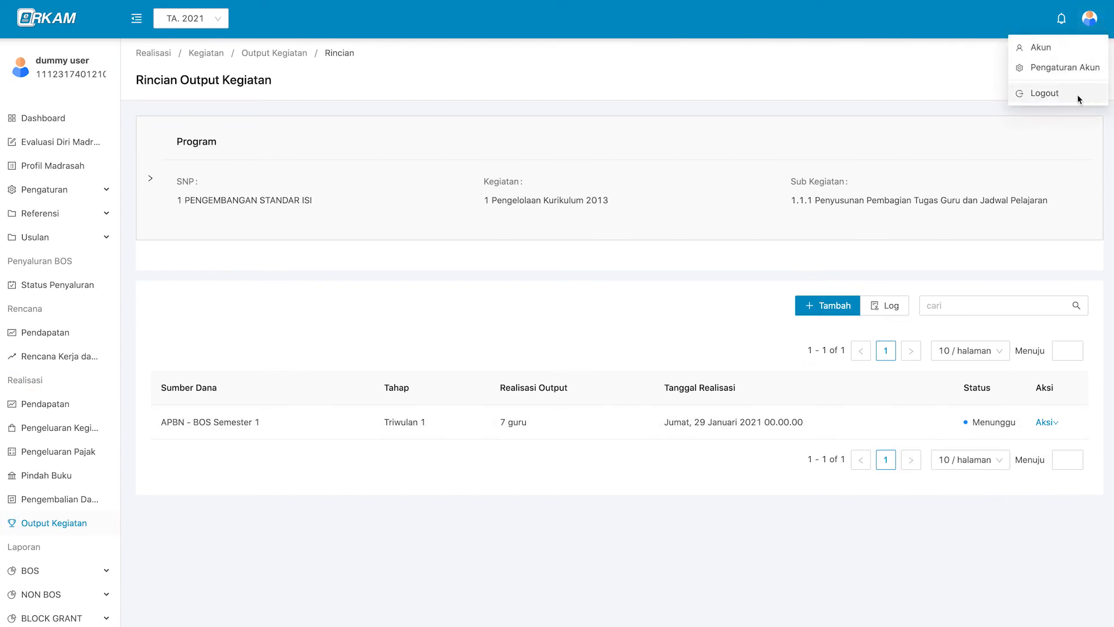
left_click(1076, 94)
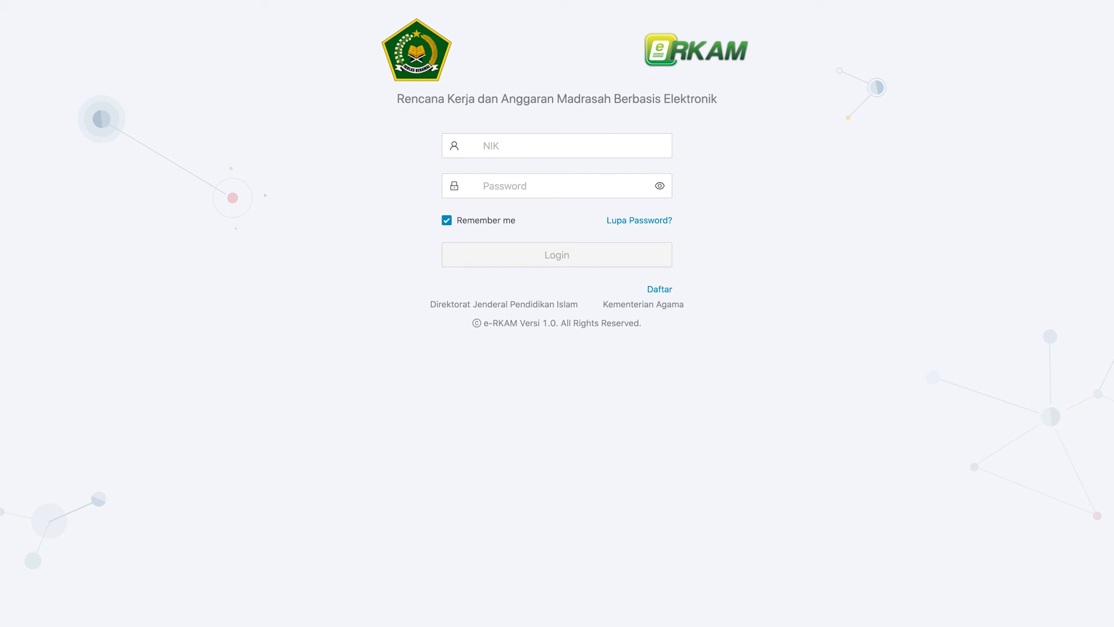
Sign in with the headmaster's NIK and password and open the Output Kegiatan list.
left_click(585, 148)
key("super+v")
left_click(582, 189)
key("super+v")
left_click(581, 261)
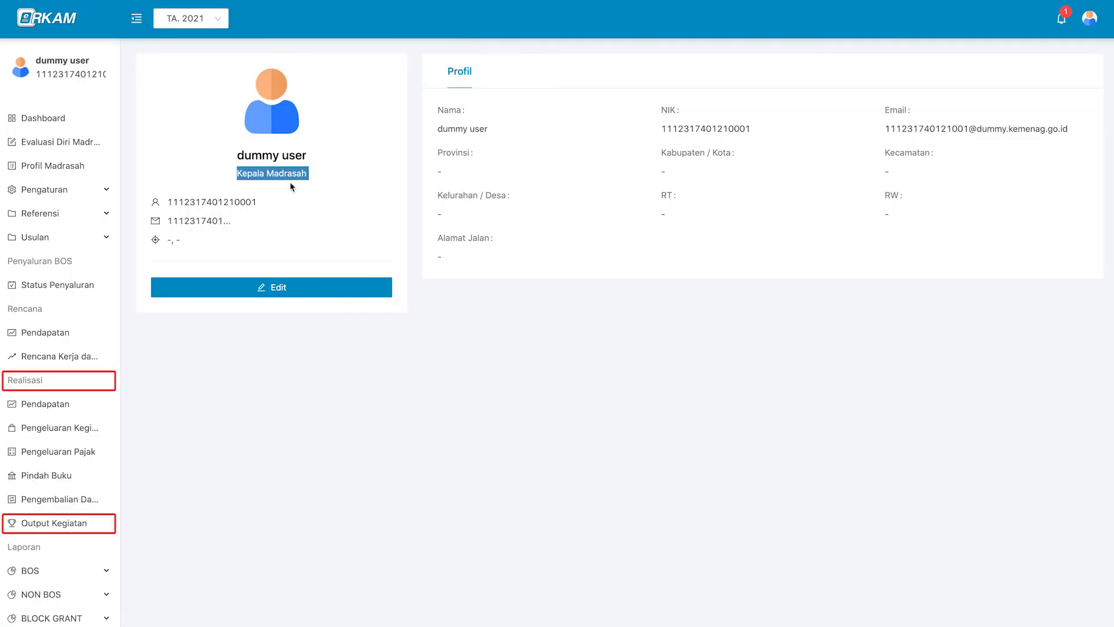
left_click(291, 415)
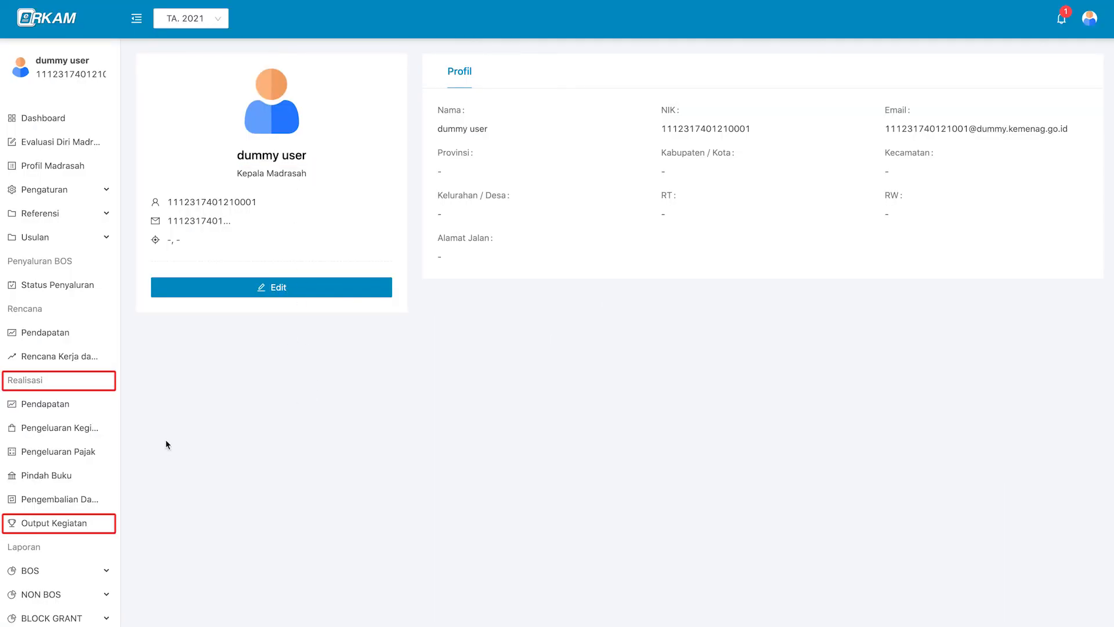
left_click(95, 525)
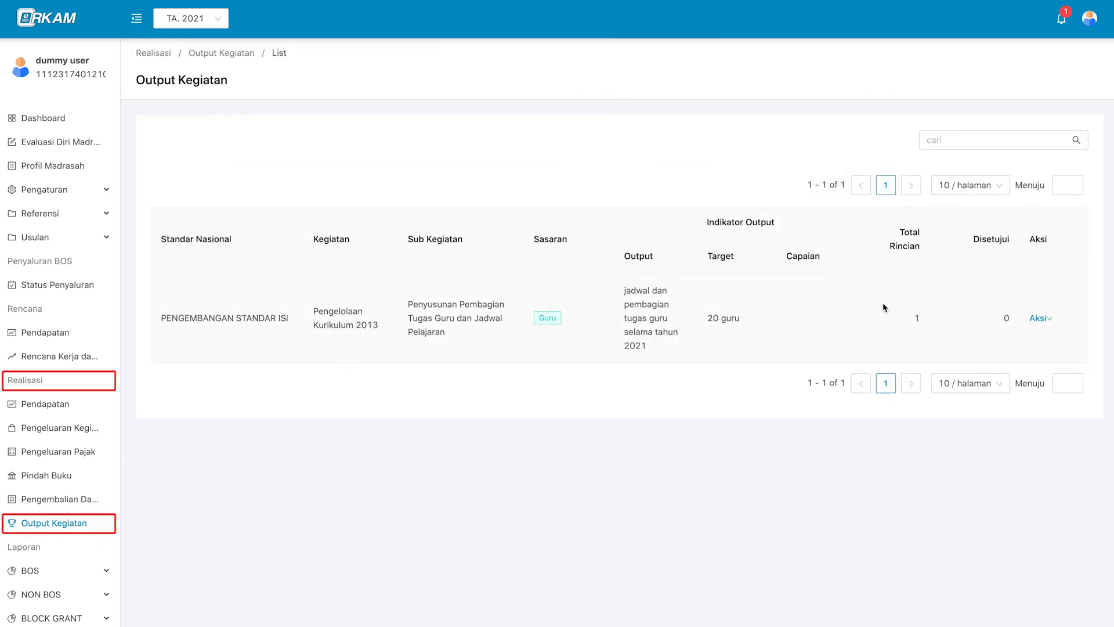
Open the curriculum output's details and approve the 7 guru realisation with Disetujui.
left_click(1039, 318)
left_click(1064, 341)
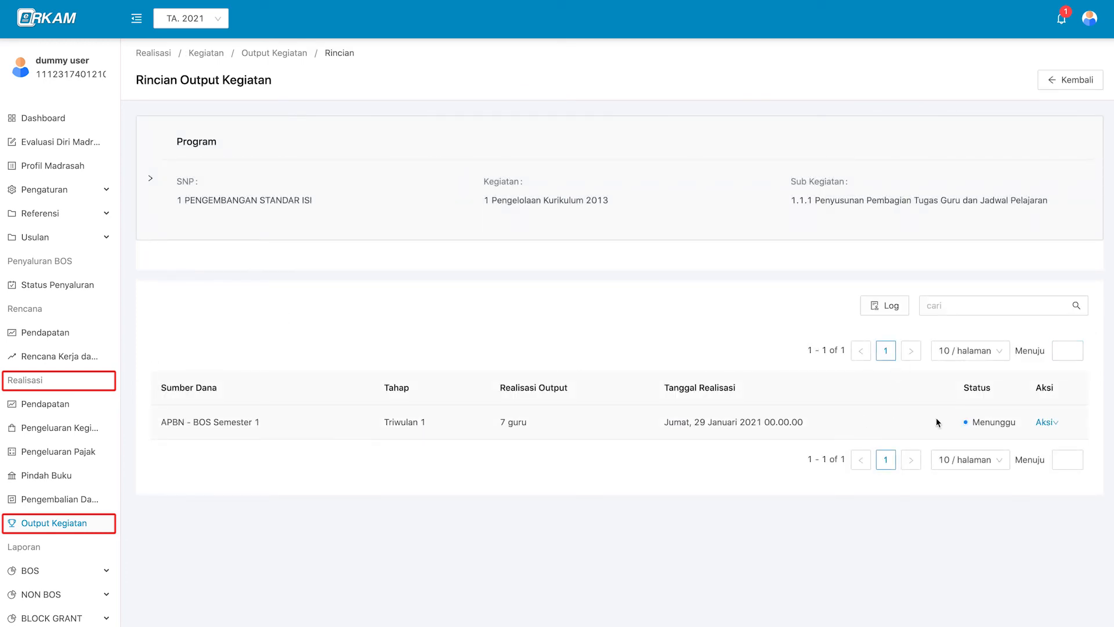
left_click(1037, 427)
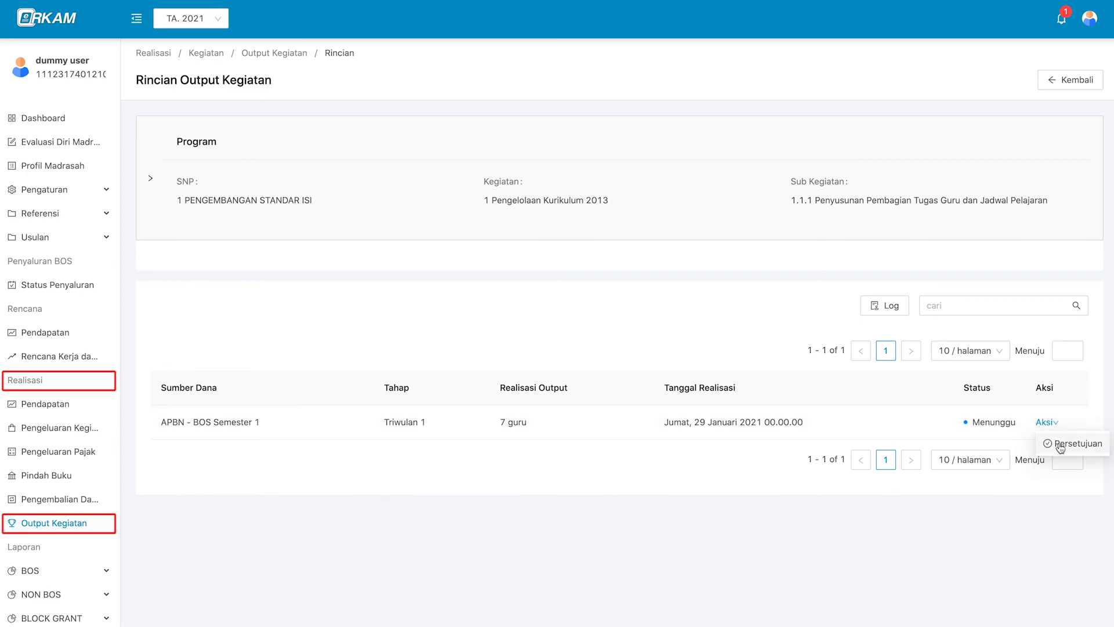
left_click(1078, 445)
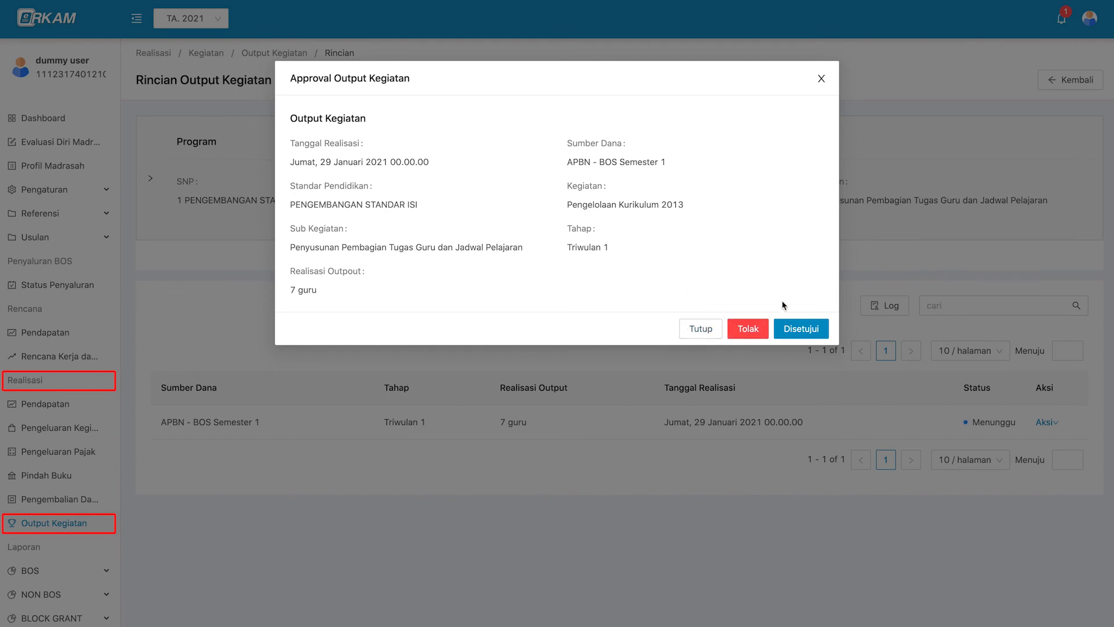
left_click(800, 329)
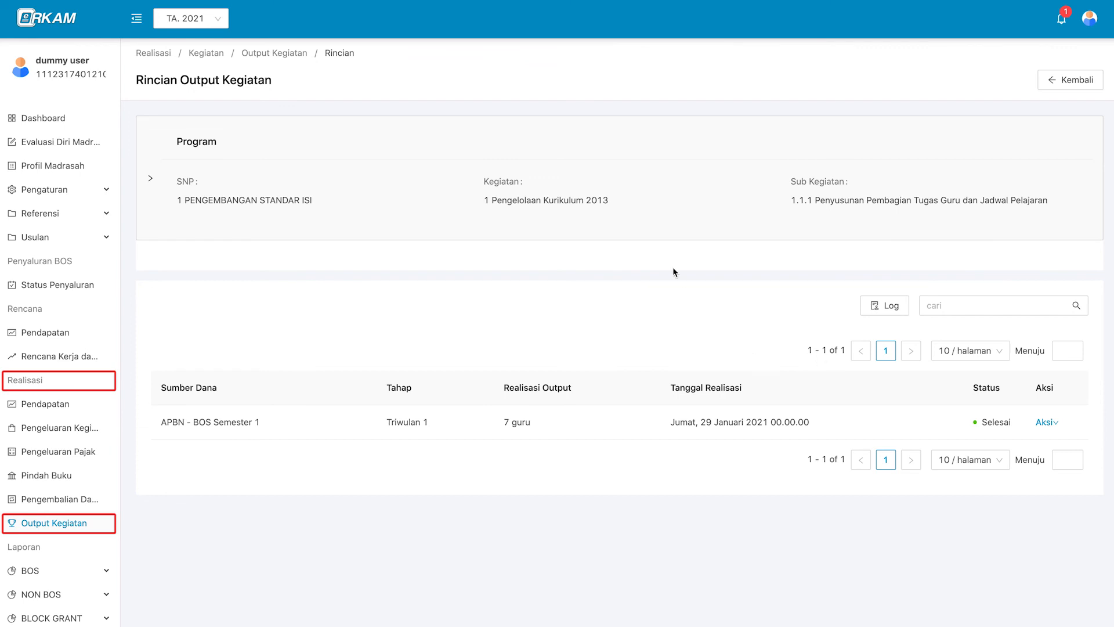
Expand the Program panel and review the Capaian Kumulatif chart showing 7 per quarter.
left_click(680, 210)
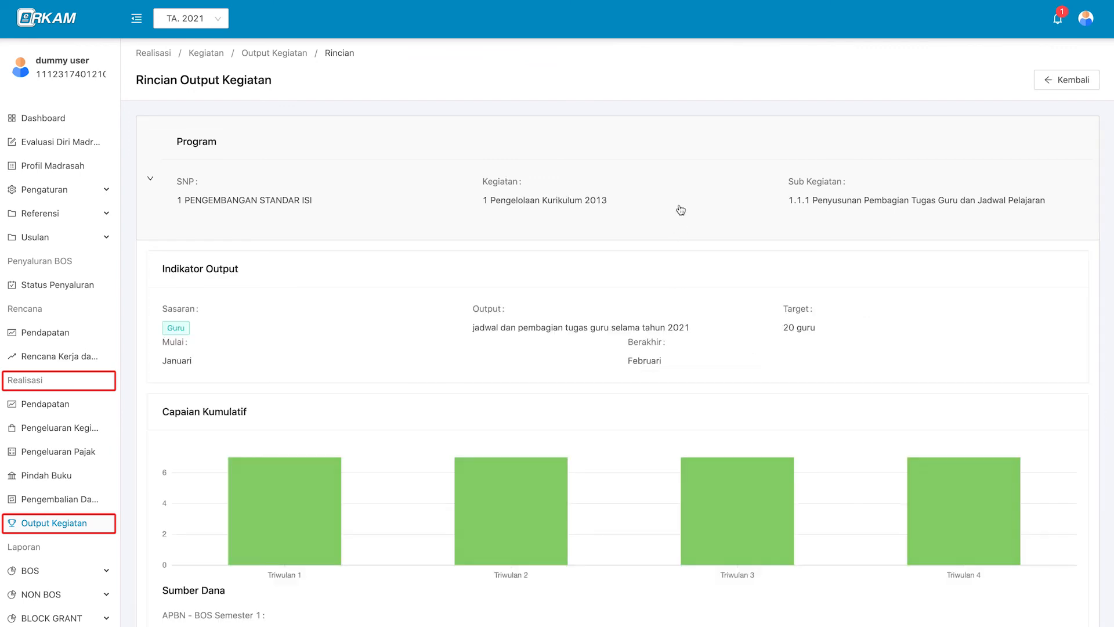
scroll(681, 308, "down", 2)
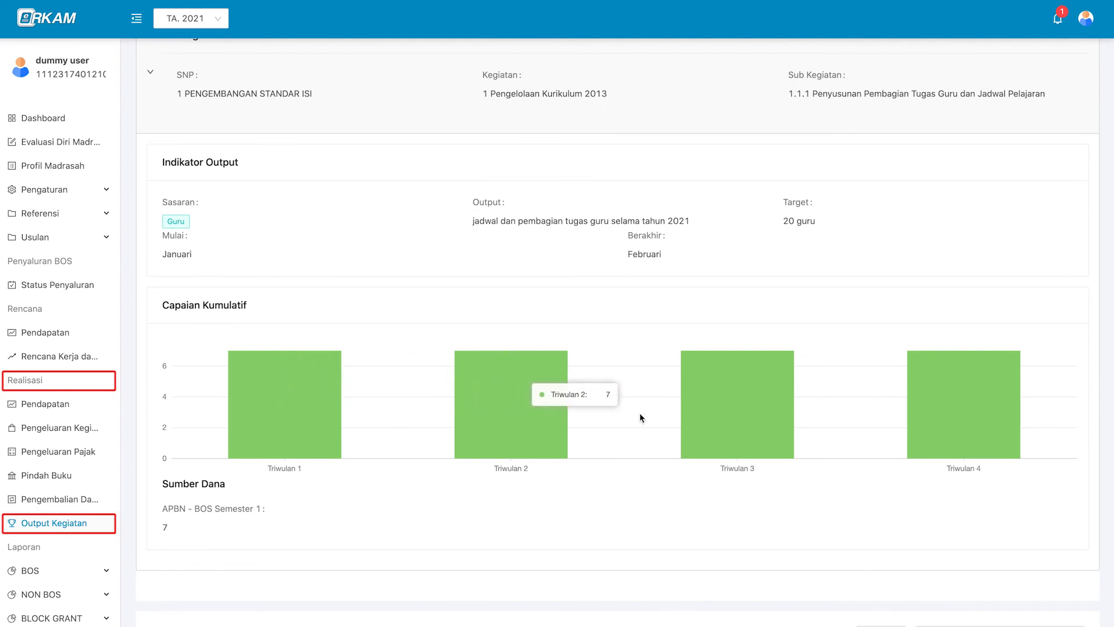
scroll(701, 416, "down", 1)
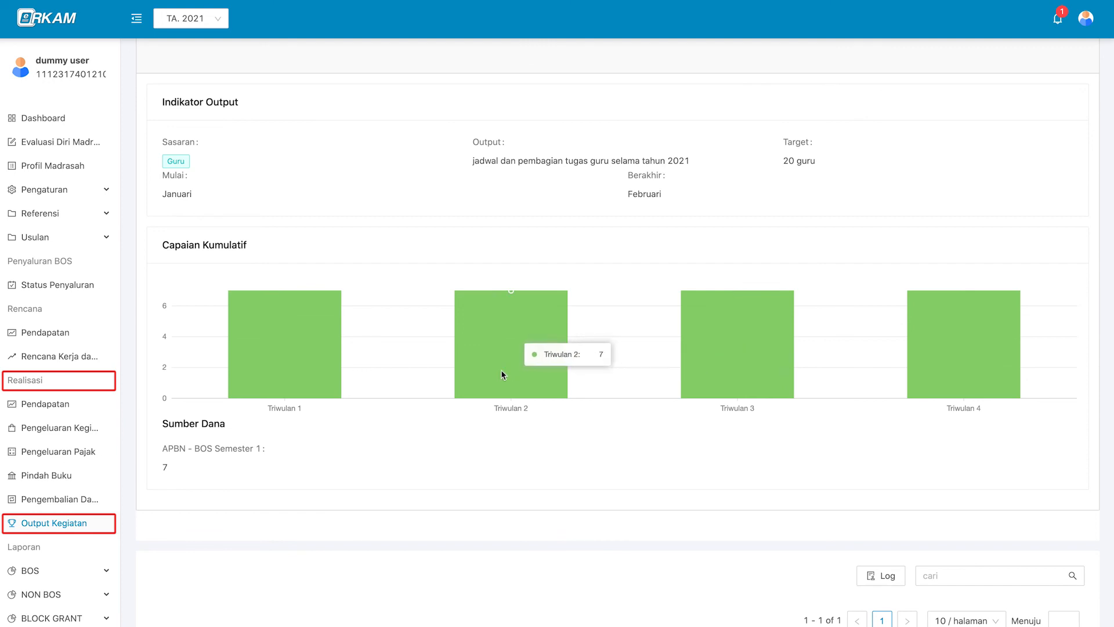
scroll(289, 399, "down", 1)
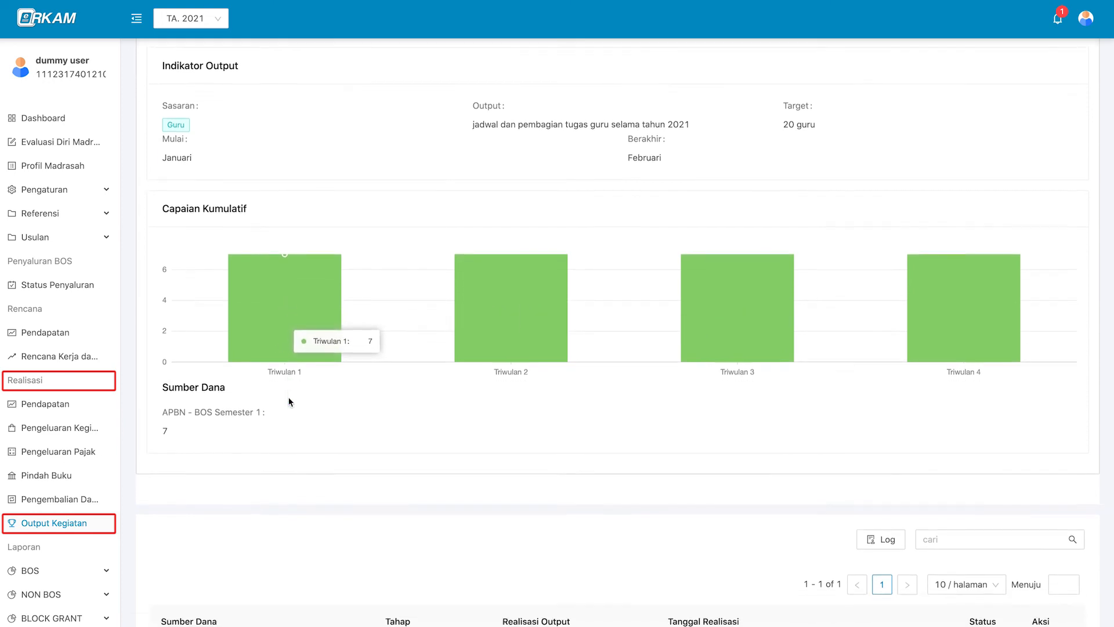
scroll(291, 400, "down", 1)
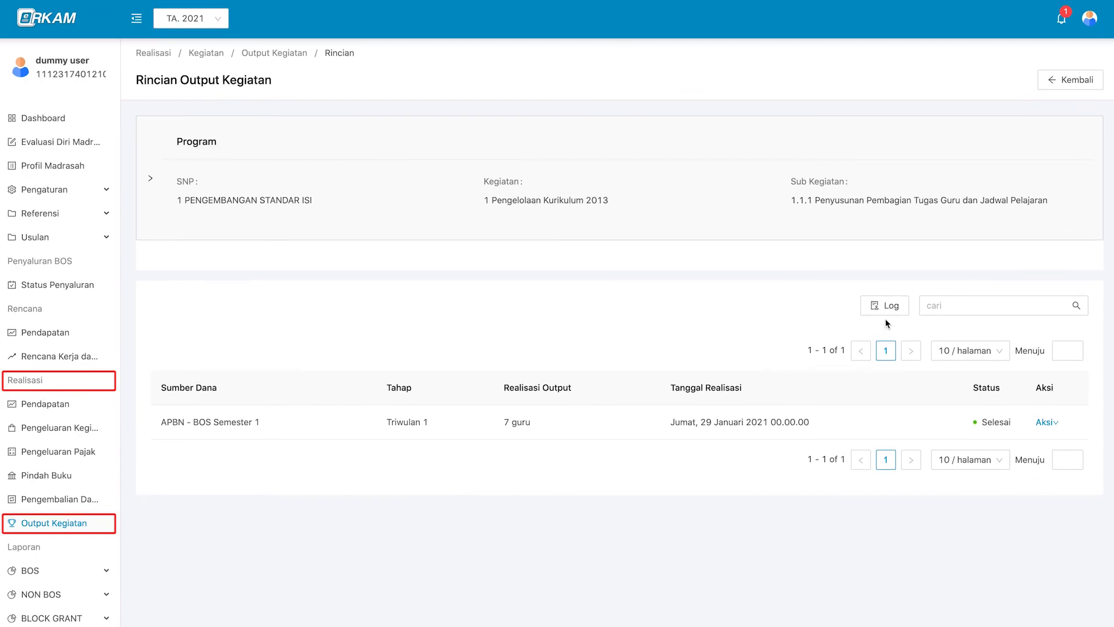
Open the Logs Rincian Output Kegiatan change log for the realisations.
left_click(903, 314)
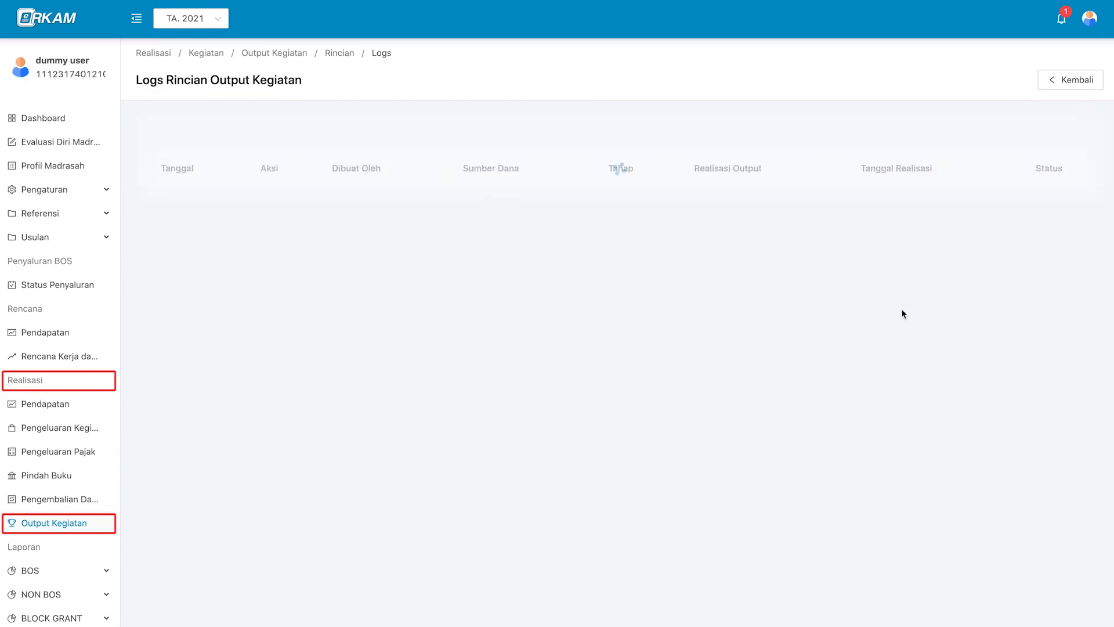
scroll(722, 381, "down", 2)
scroll(720, 384, "up", 2)
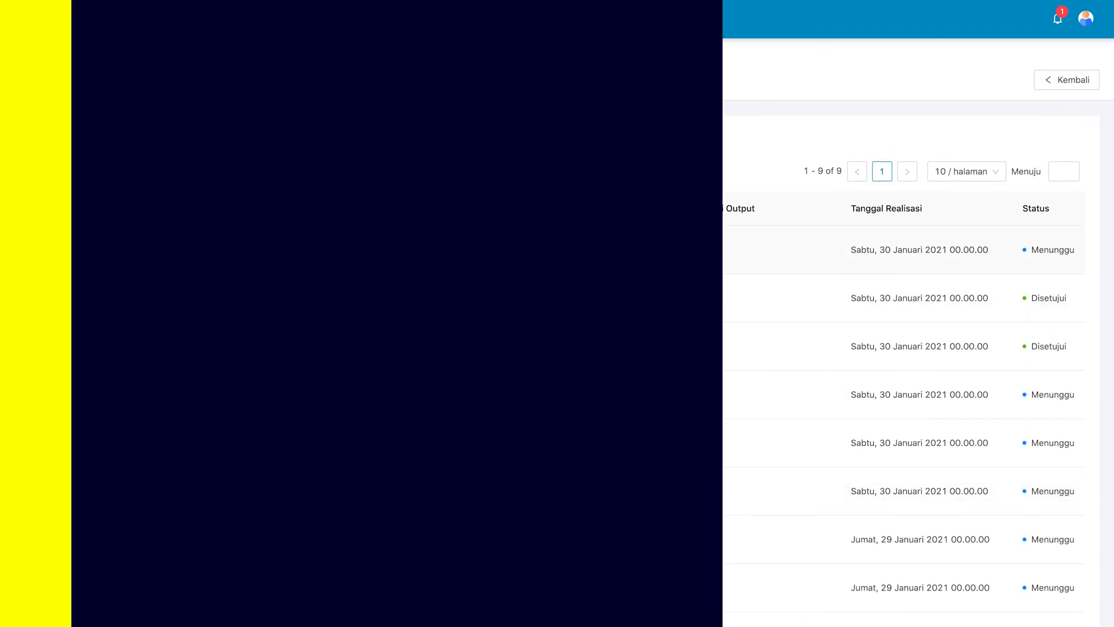
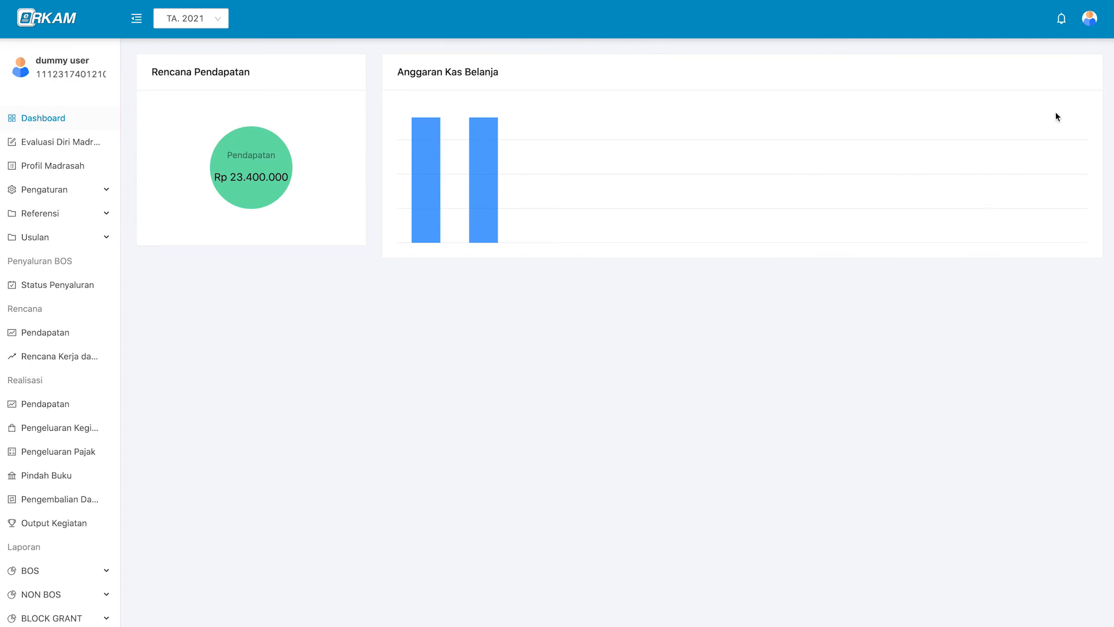
Open the account profile page from the avatar menu and check the Kepala Madrasah role.
mouse_move(1090, 18)
left_click(1077, 47)
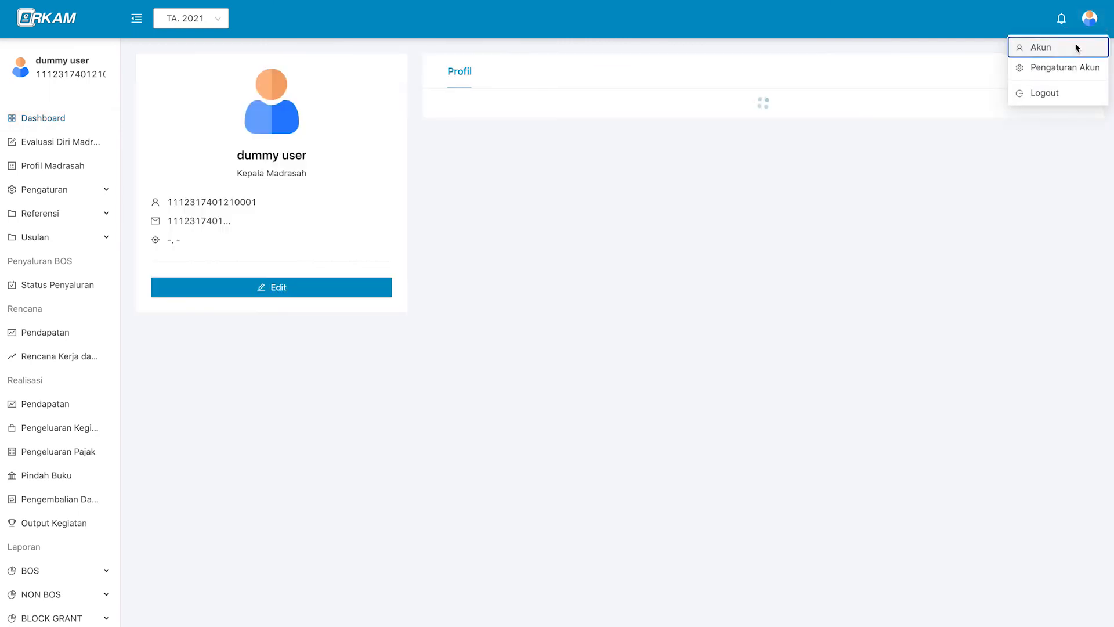
triple_click(287, 174)
left_click(315, 177)
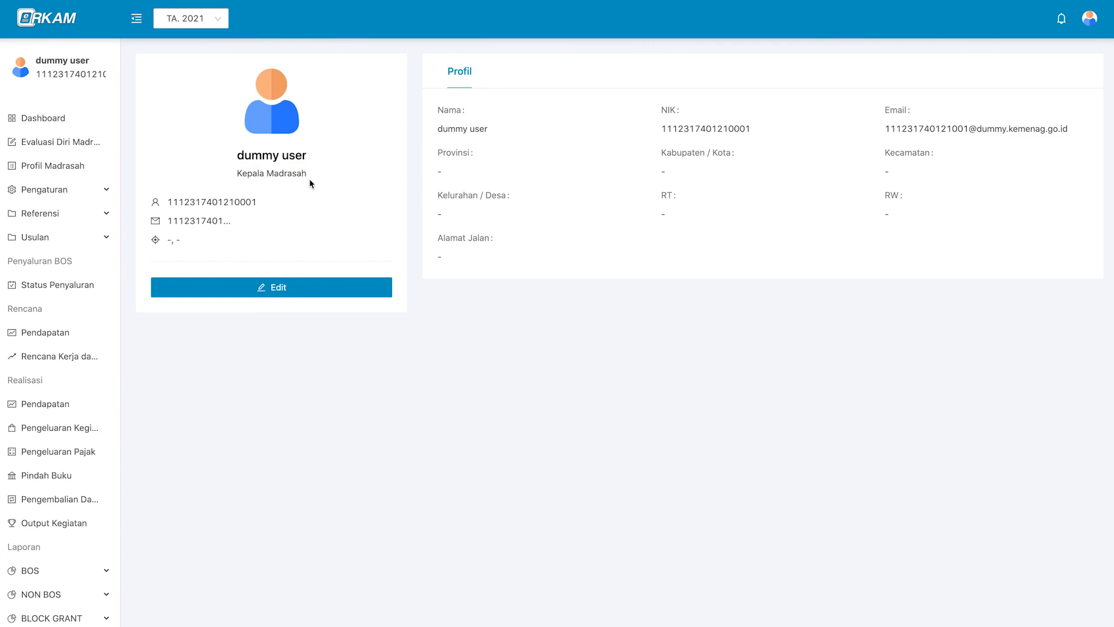
Expand Laporan > BOS in the sidebar to list RKAM (BOS K1), Buku Kas Umum and Realisasi.
scroll(75, 497, "down", 3)
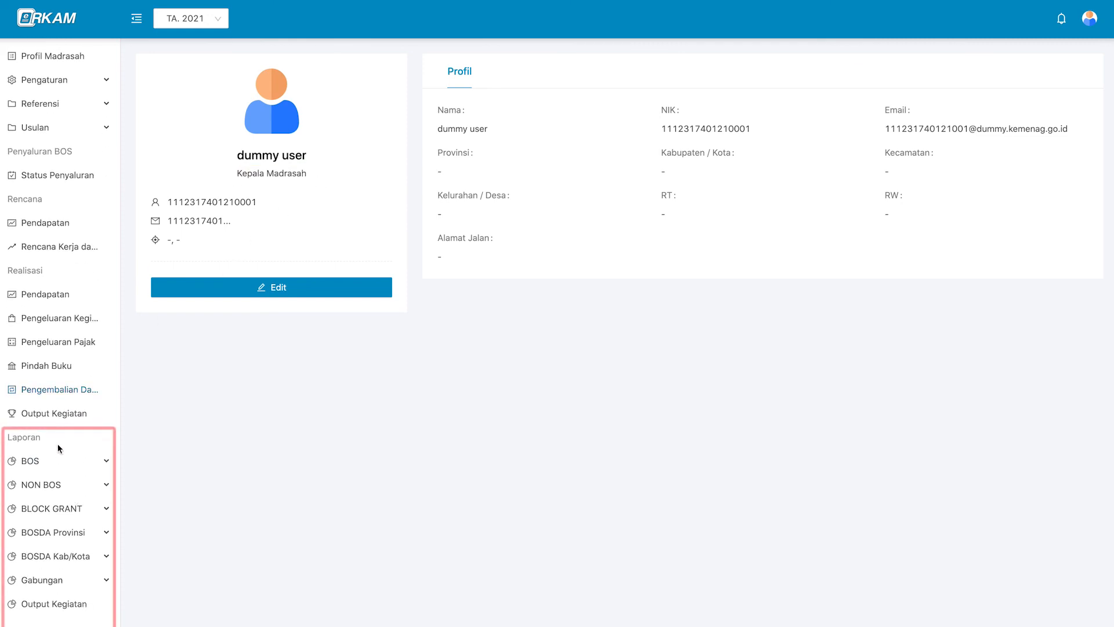
left_click(78, 461)
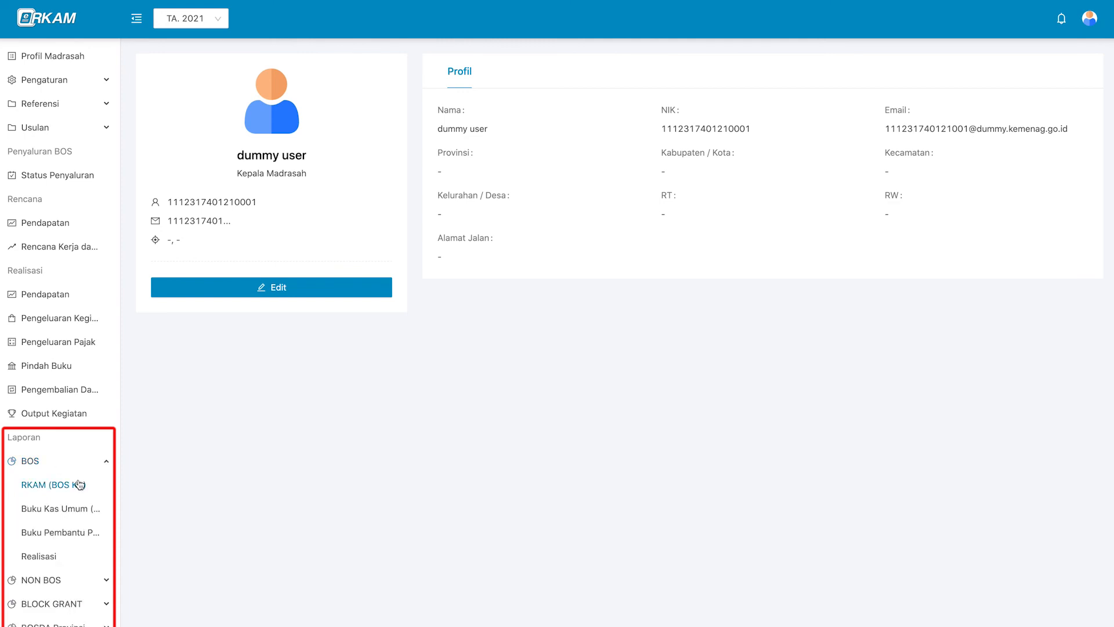
scroll(79, 484, "down", 2)
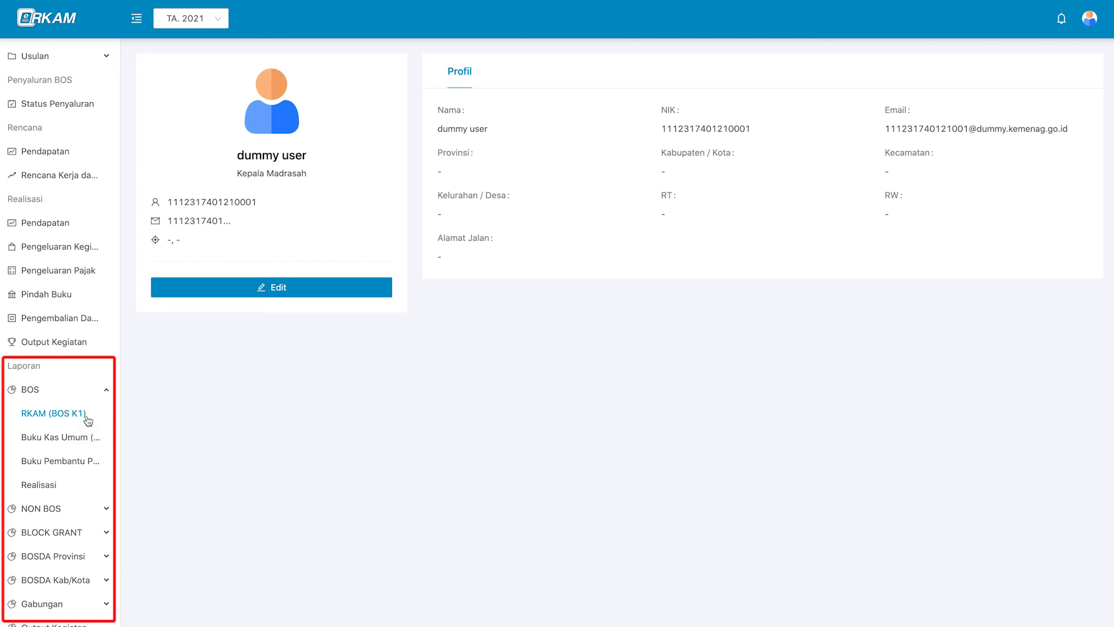
Open the RKAM (BOS K1) report and expand Semester 1, Semester 2 and Pengelolaan Kurikulum 2013 rows.
left_click(88, 420)
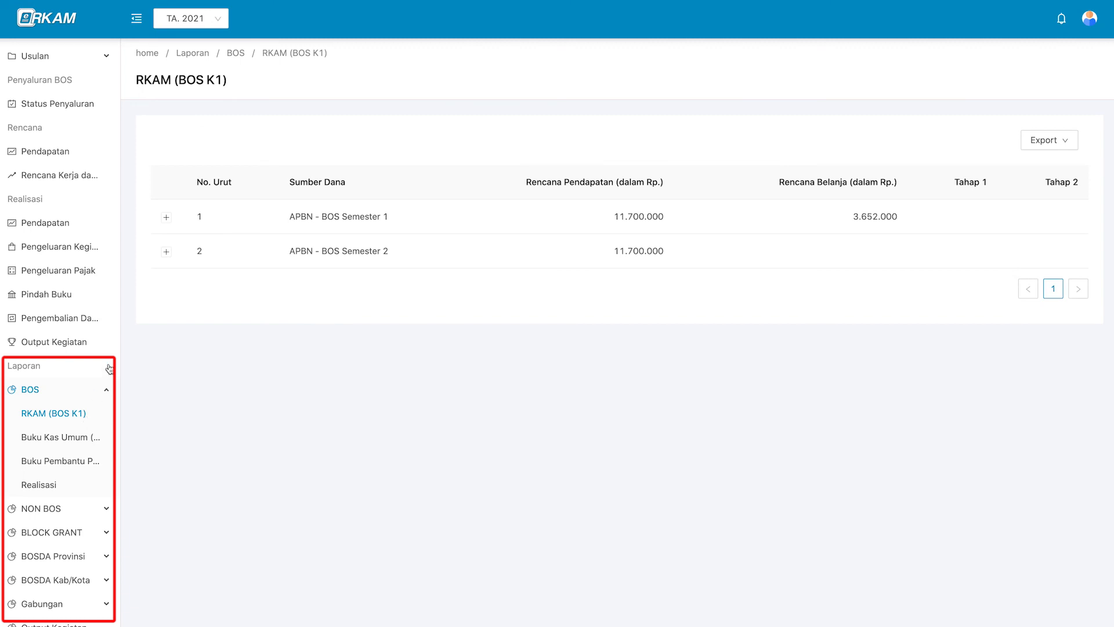
left_click(193, 226)
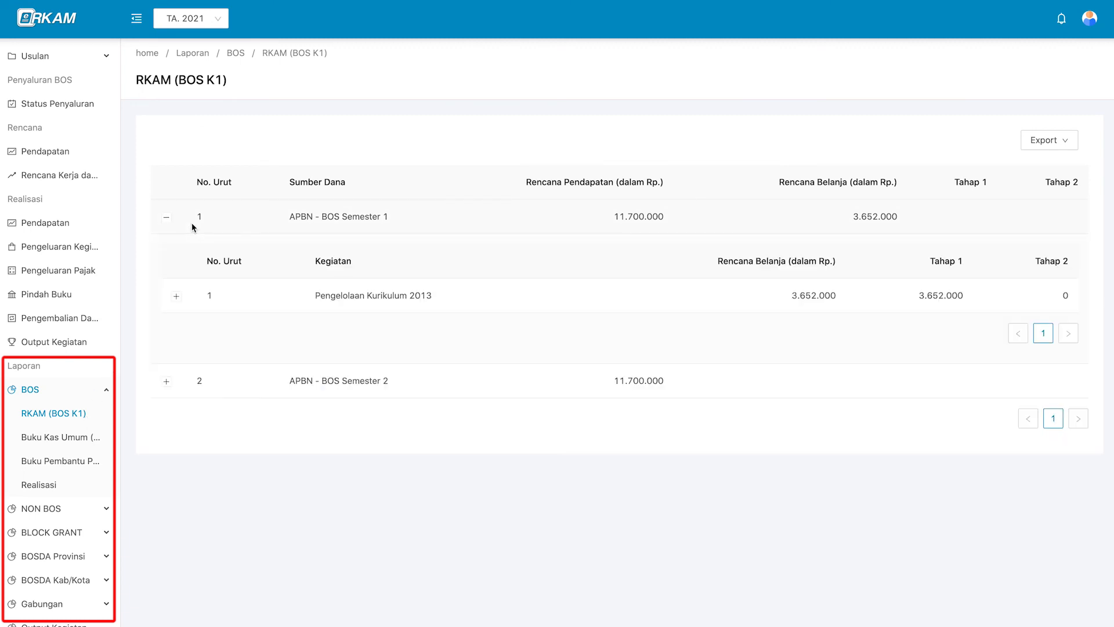
left_click(193, 227)
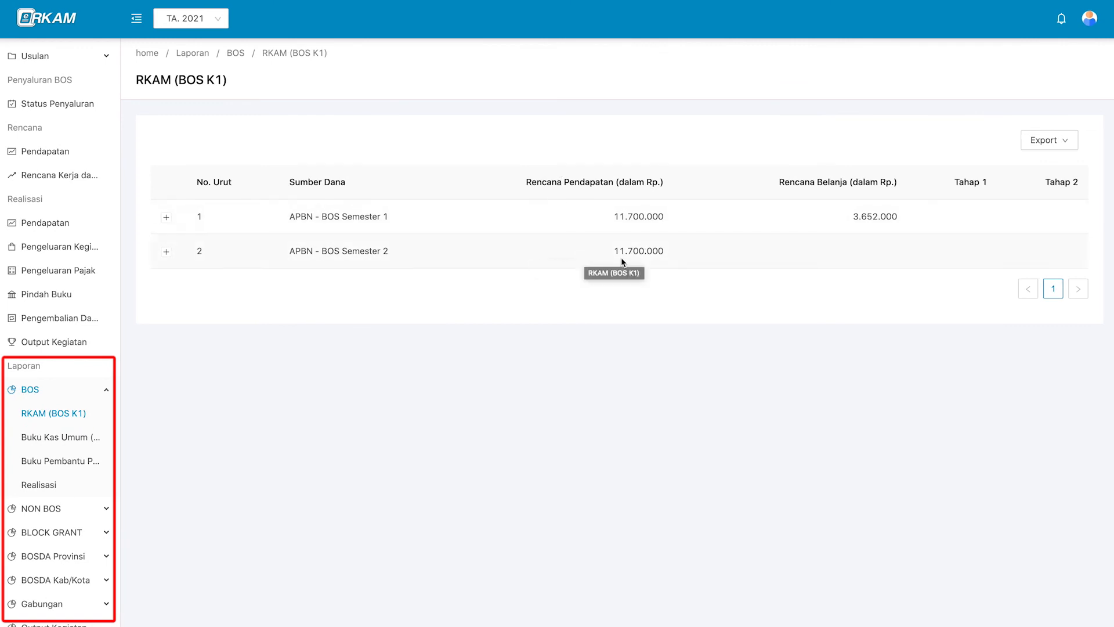
left_click(694, 257)
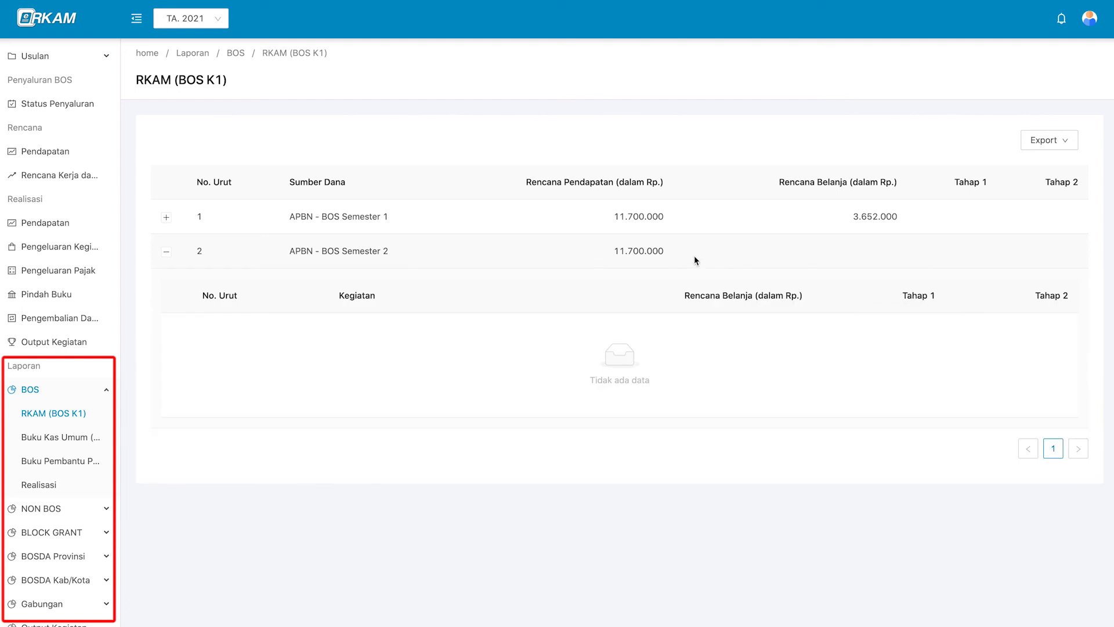
left_click(694, 255)
left_click(701, 226)
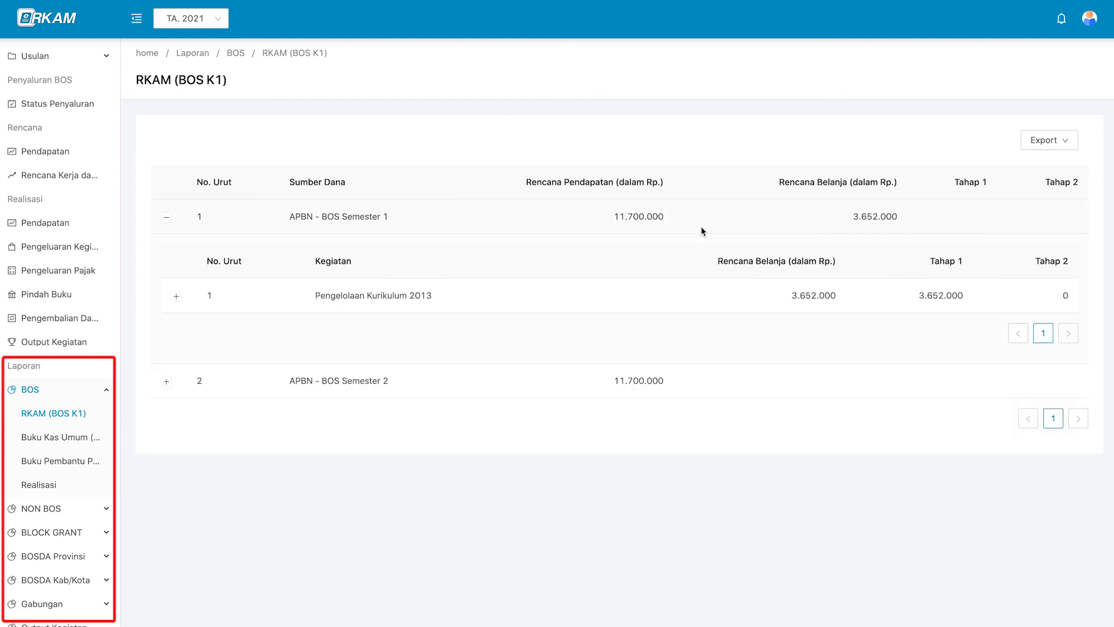
left_click(706, 294)
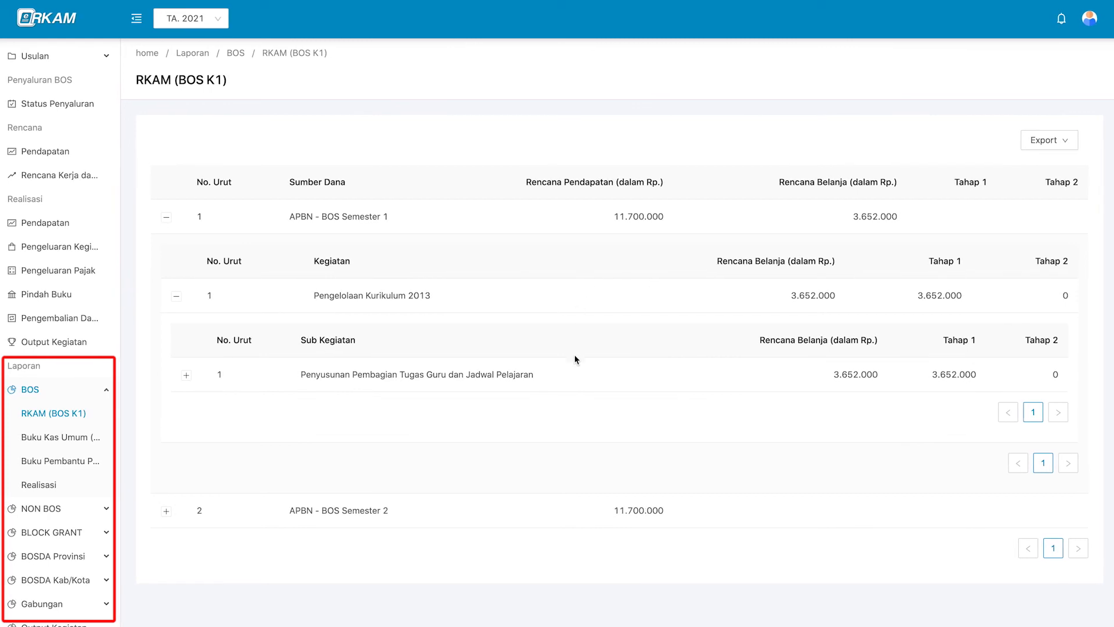
left_click(586, 294)
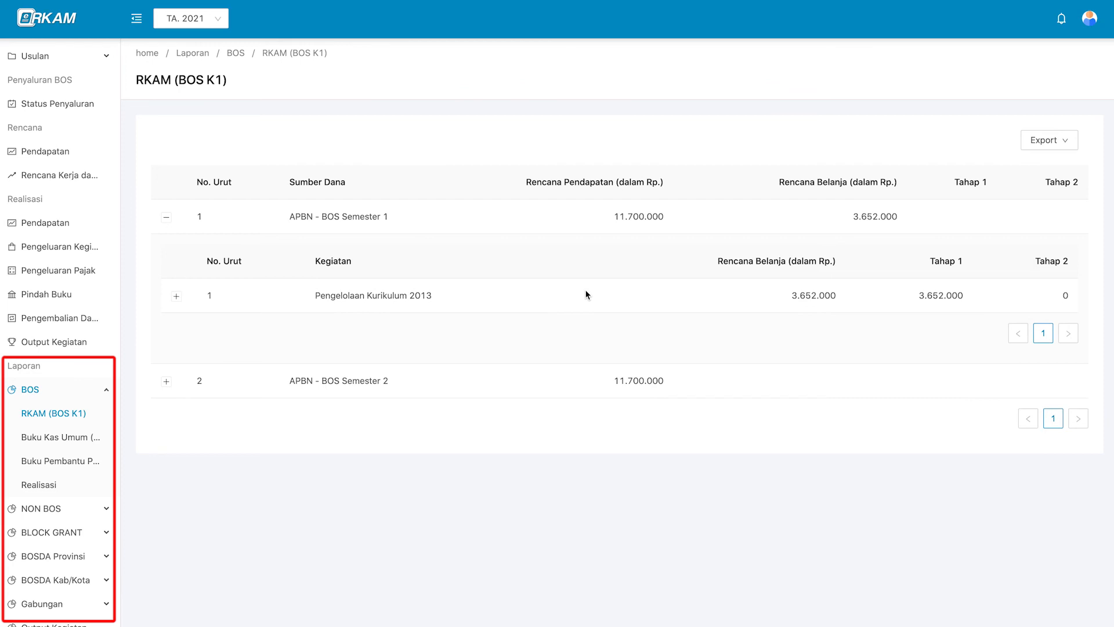
left_click(652, 210)
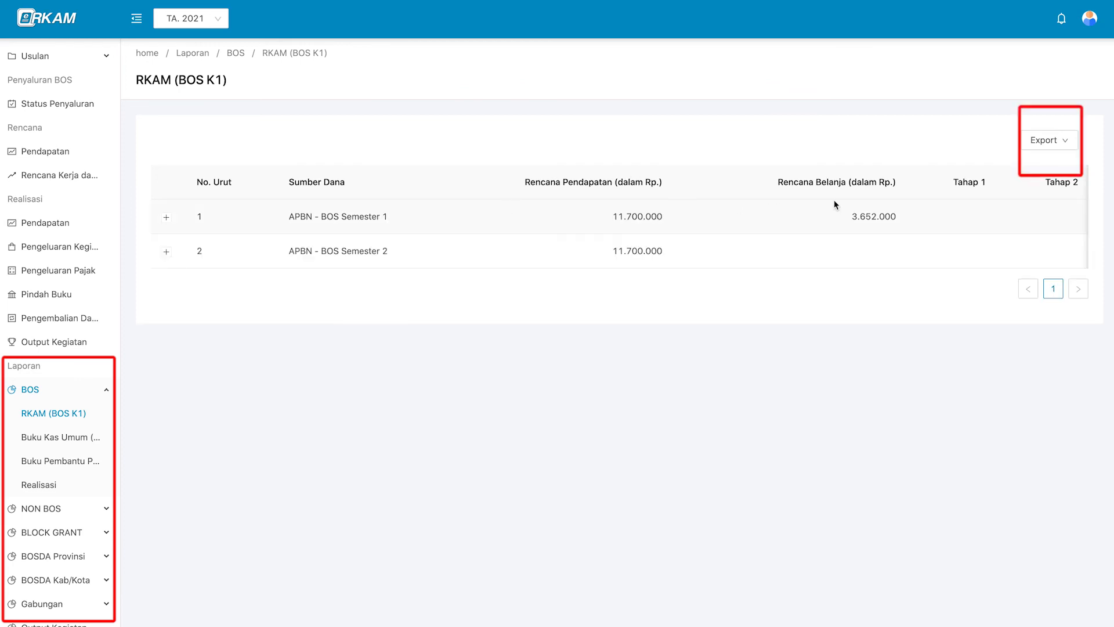
Export the RKAM report as a PDF, then open the Buku Kas Umum (BOS K2) report.
mouse_move(1048, 140)
left_click(1056, 167)
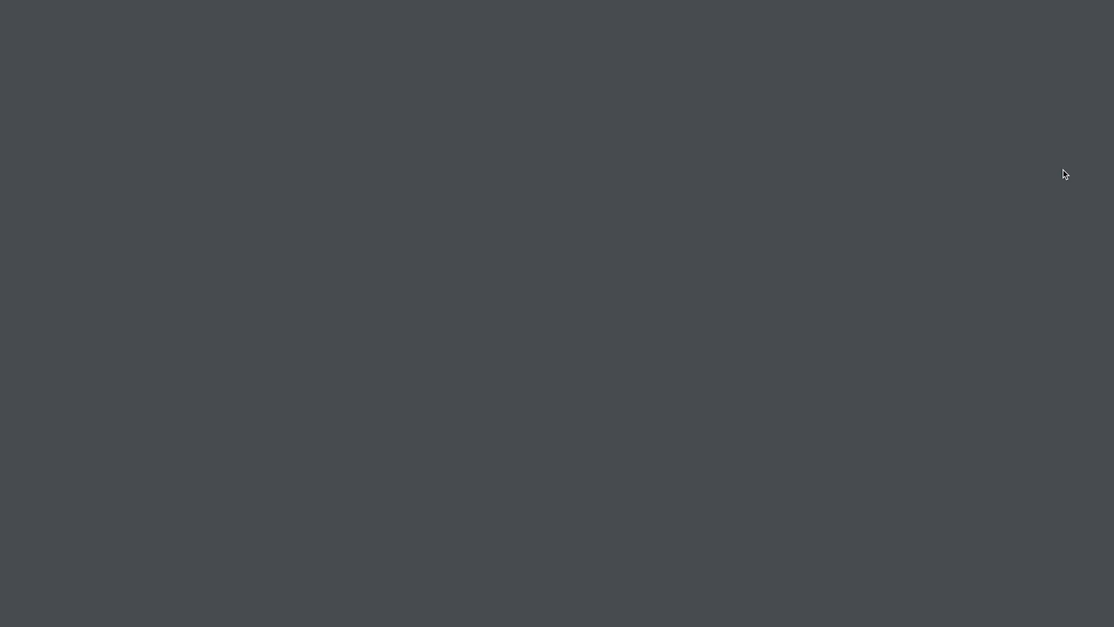
scroll(712, 212, "down", 1)
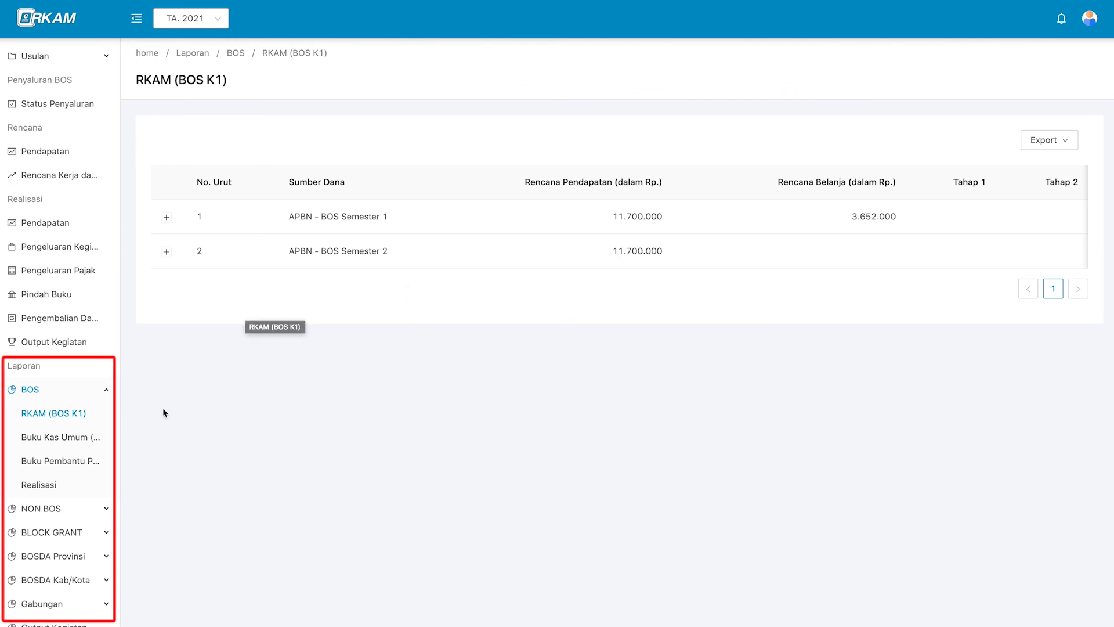
left_click(95, 437)
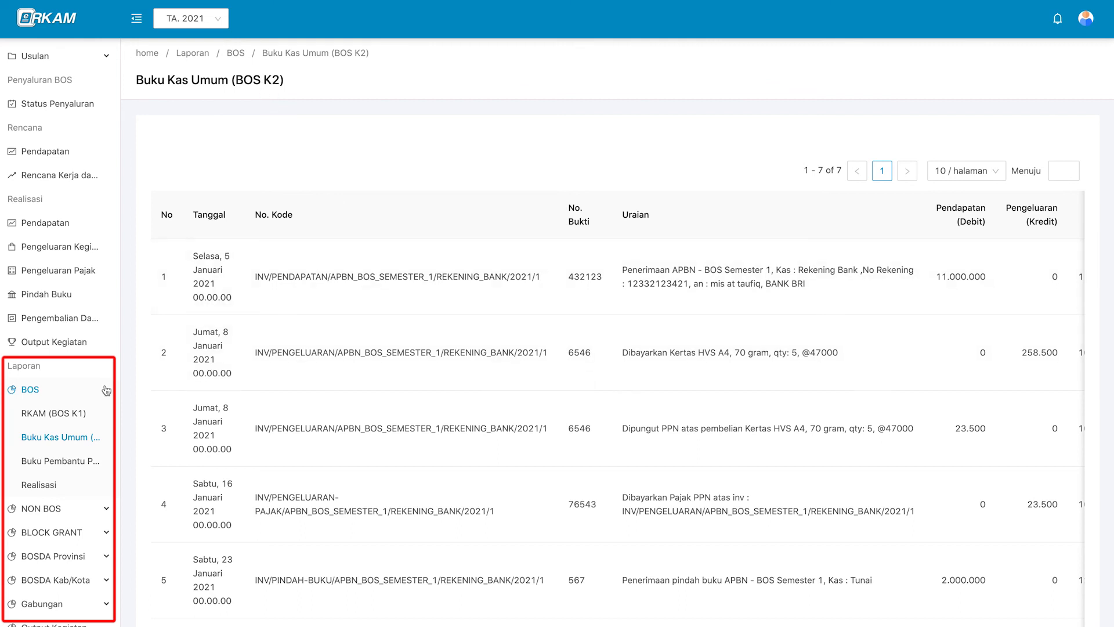
Scroll the seven January 2021 cash-book entries, then open the Buku Pembantu Pajak (BOS K3) ledger.
scroll(449, 416, "down", 2)
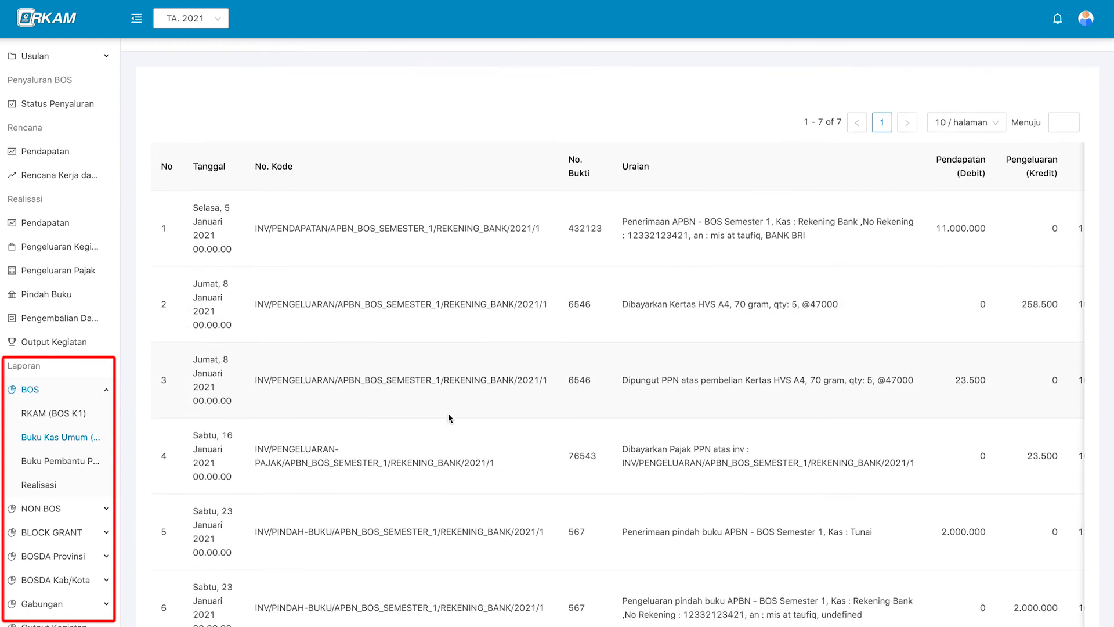
scroll(450, 416, "up", 2)
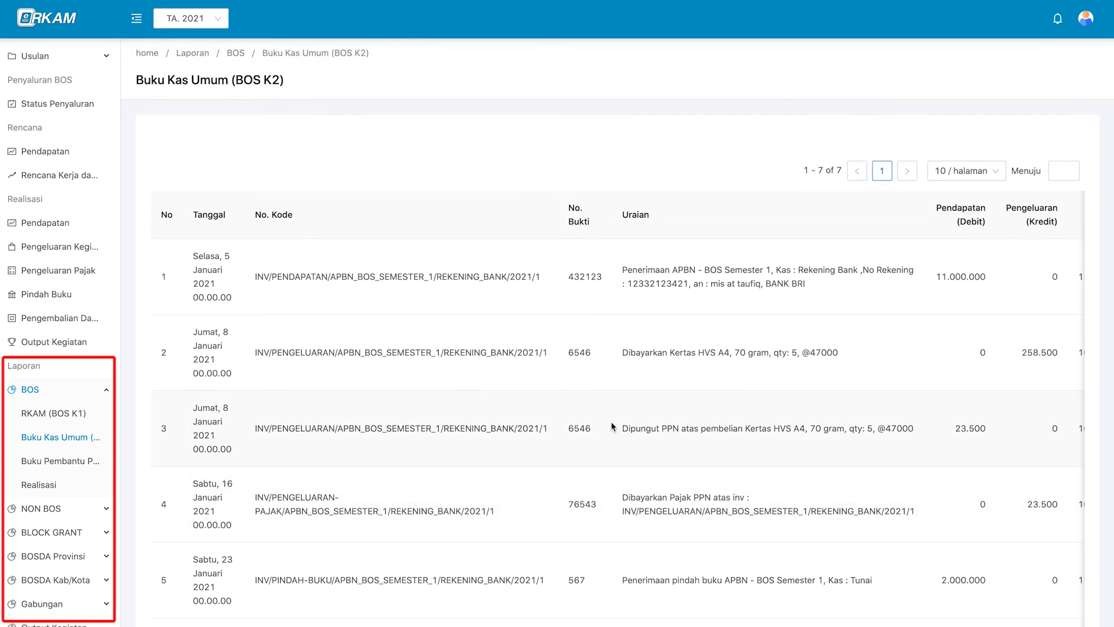
scroll(671, 425, "right", 2)
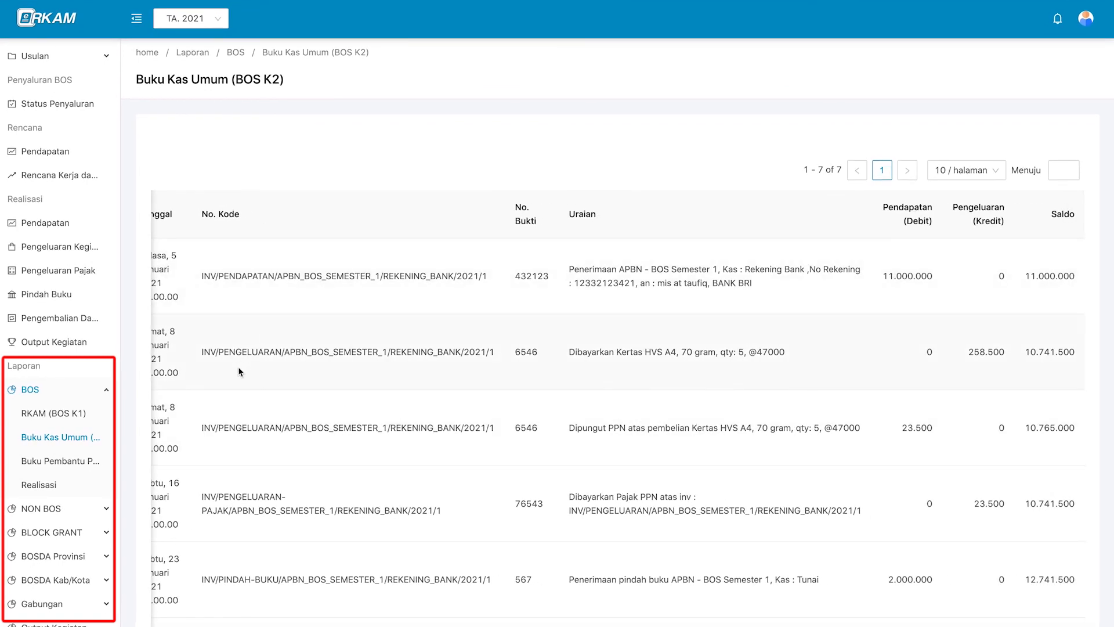
left_click(87, 464)
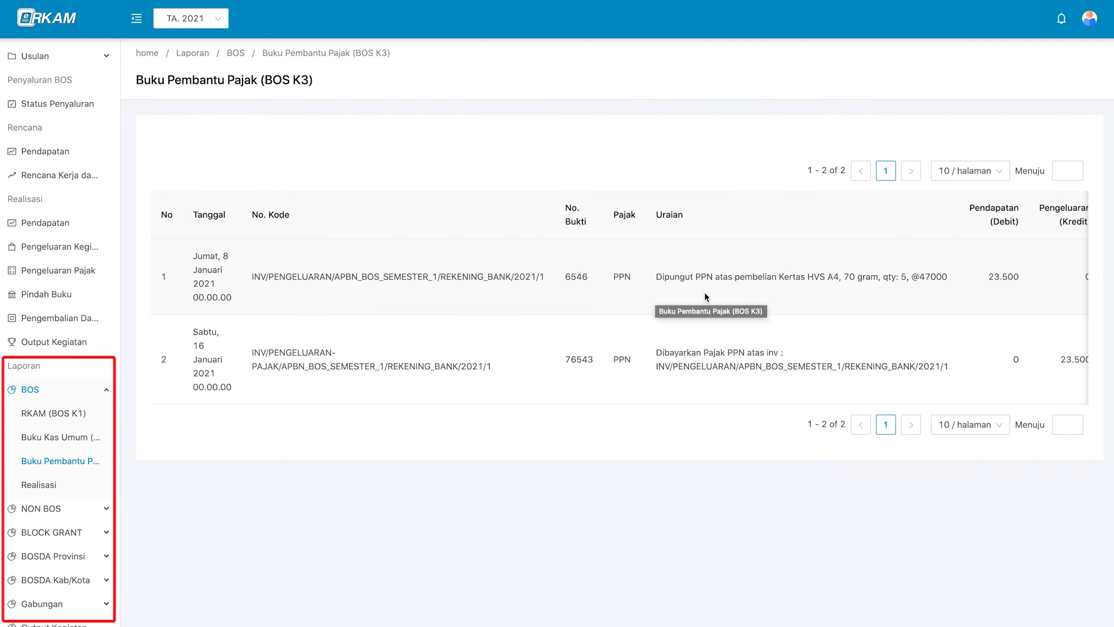
scroll(705, 291, "right", 2)
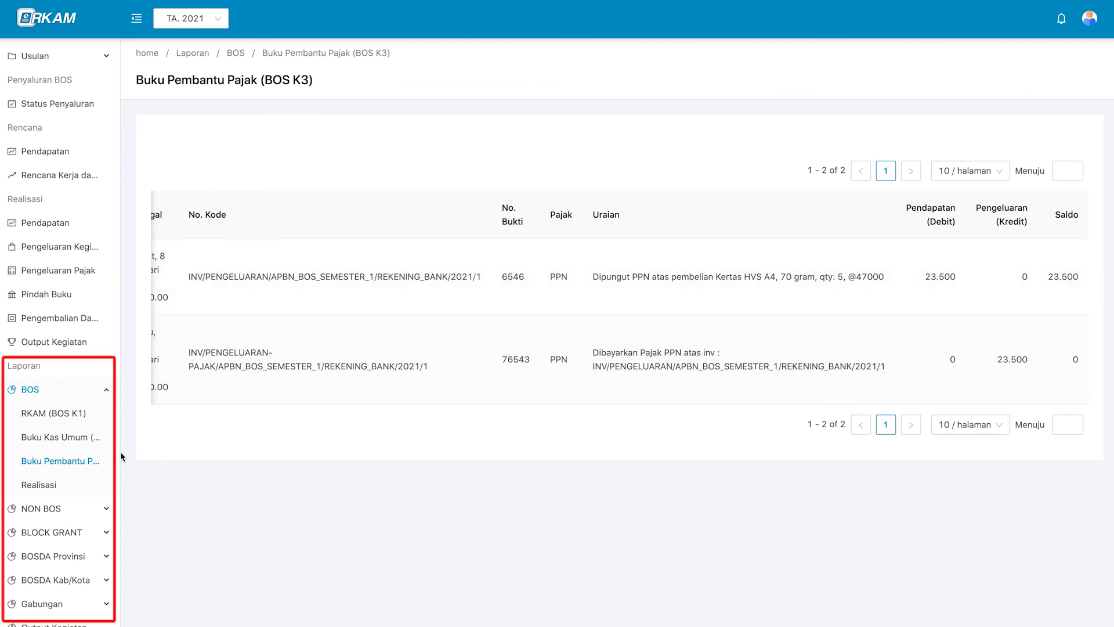
Scroll the BOS Realisasi report showing 258.500 under Pembayaran Honor Rutin, then collapse the BOS list.
left_click(77, 490)
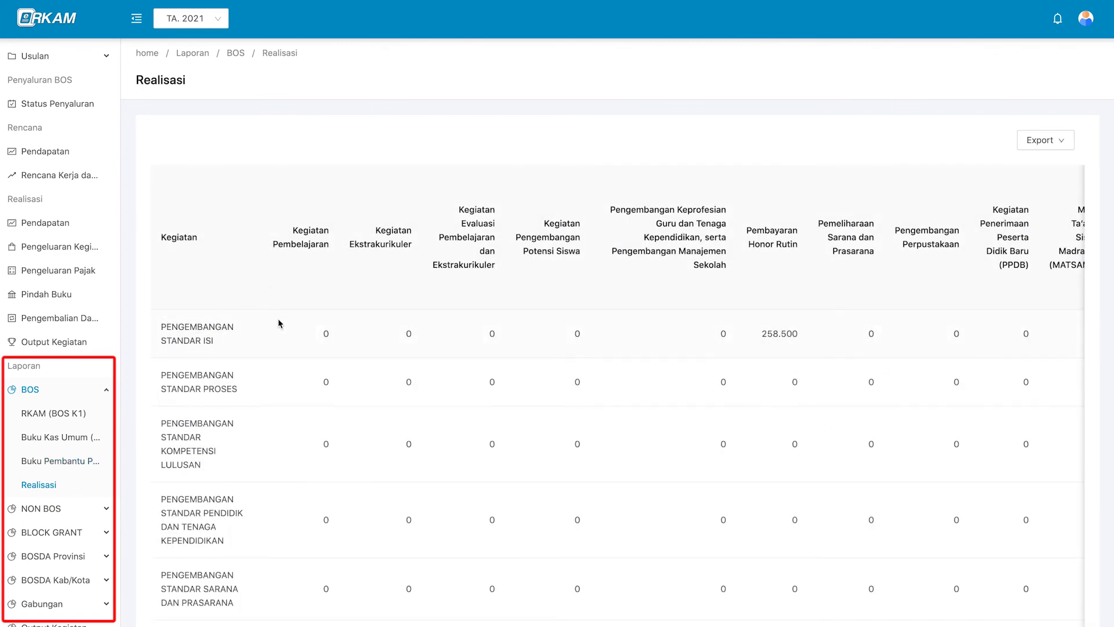
scroll(277, 321, "down", 1)
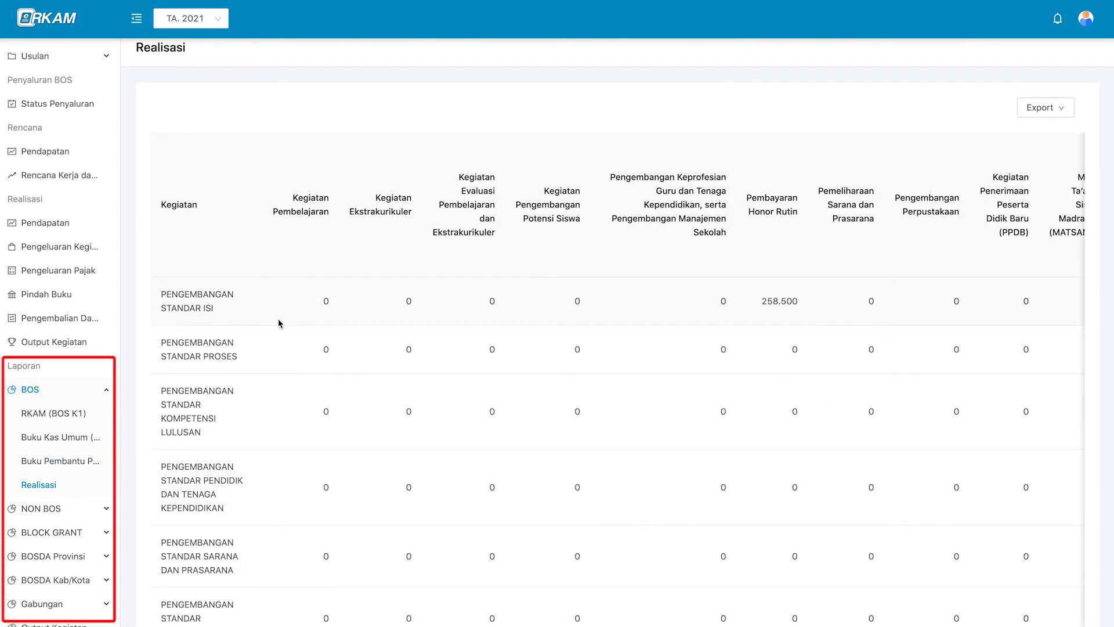
scroll(278, 323, "down", 2)
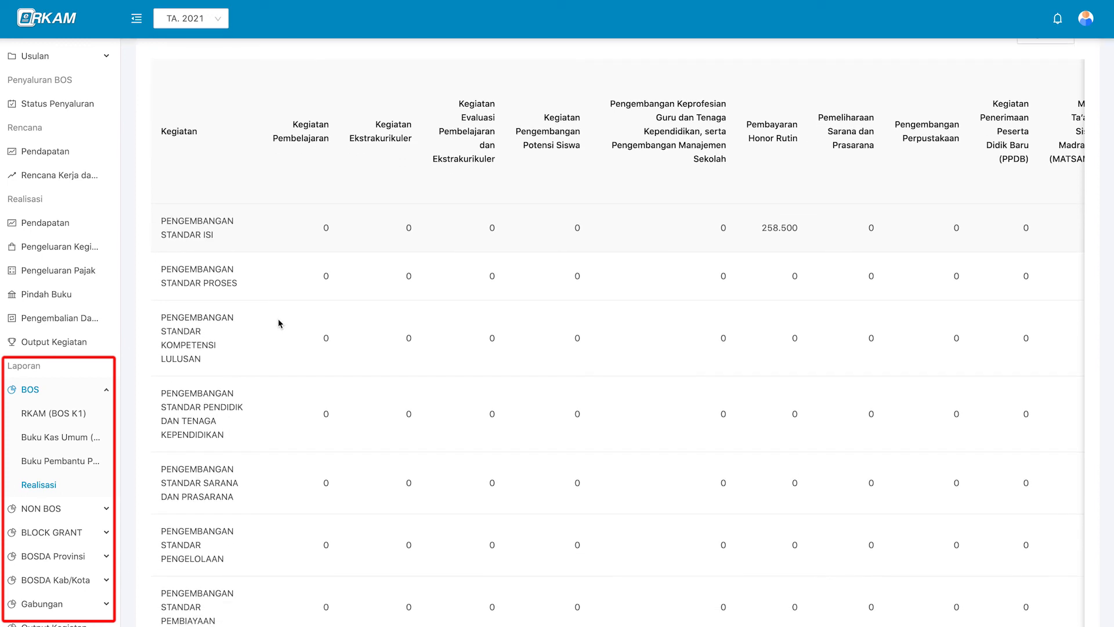
scroll(278, 323, "down", 1)
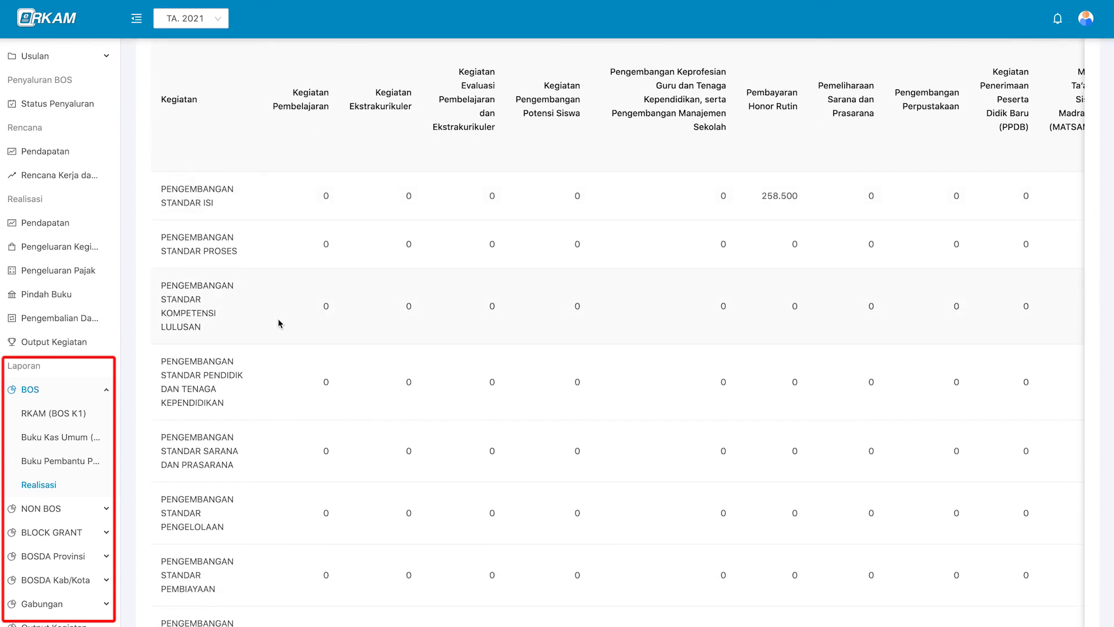
scroll(278, 323, "down", 1)
scroll(278, 324, "up", 4)
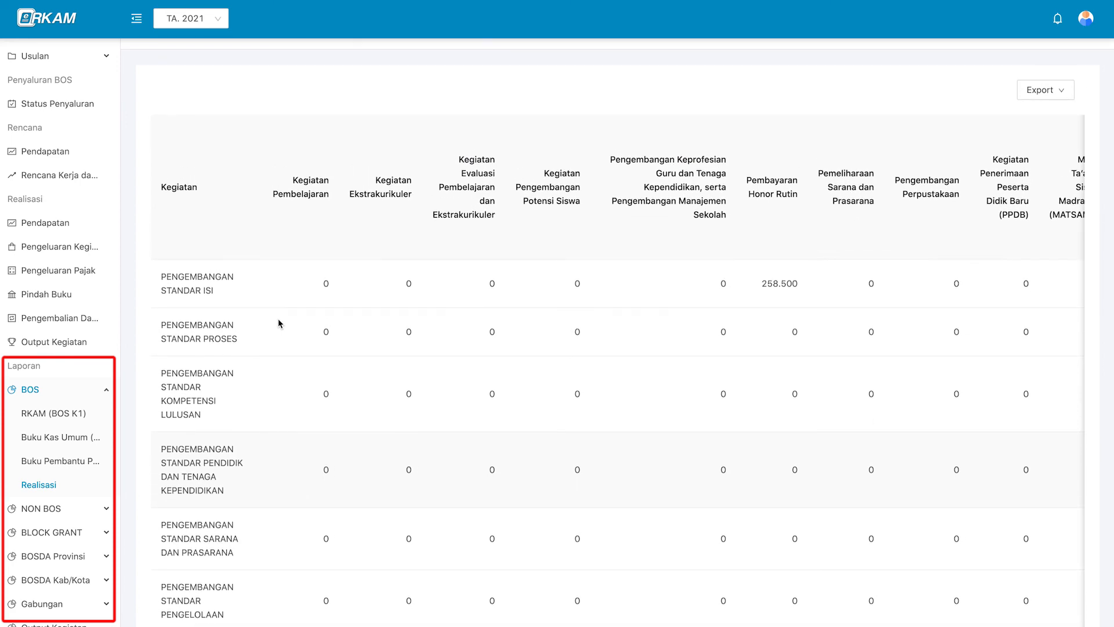
scroll(496, 371, "right", 3)
scroll(496, 371, "left", 3)
scroll(237, 311, "down", 3)
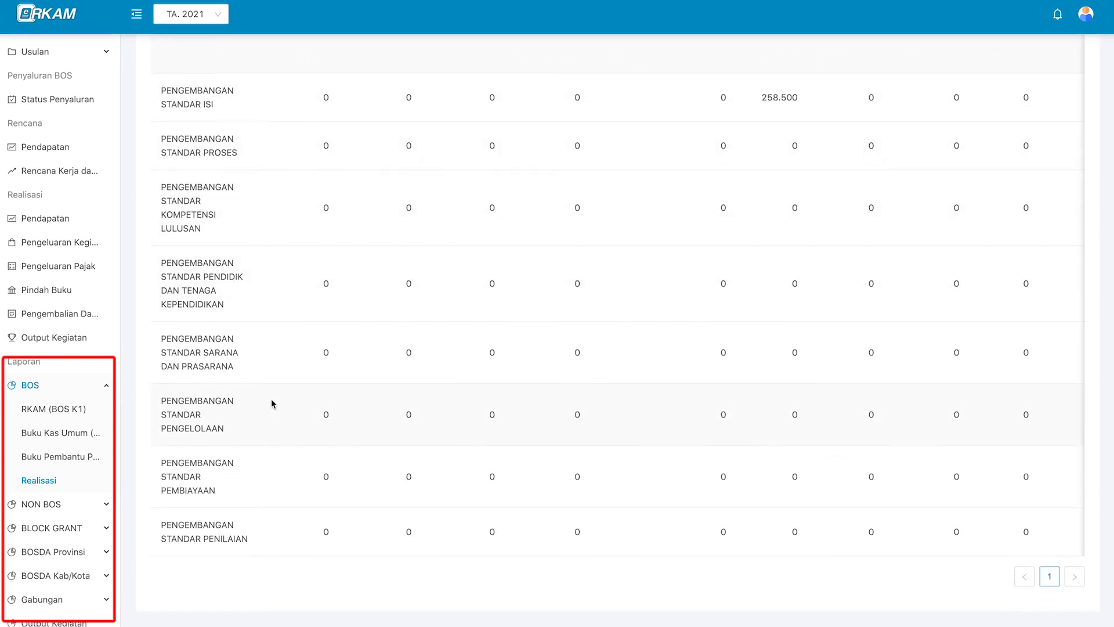
scroll(256, 542, "up", 3)
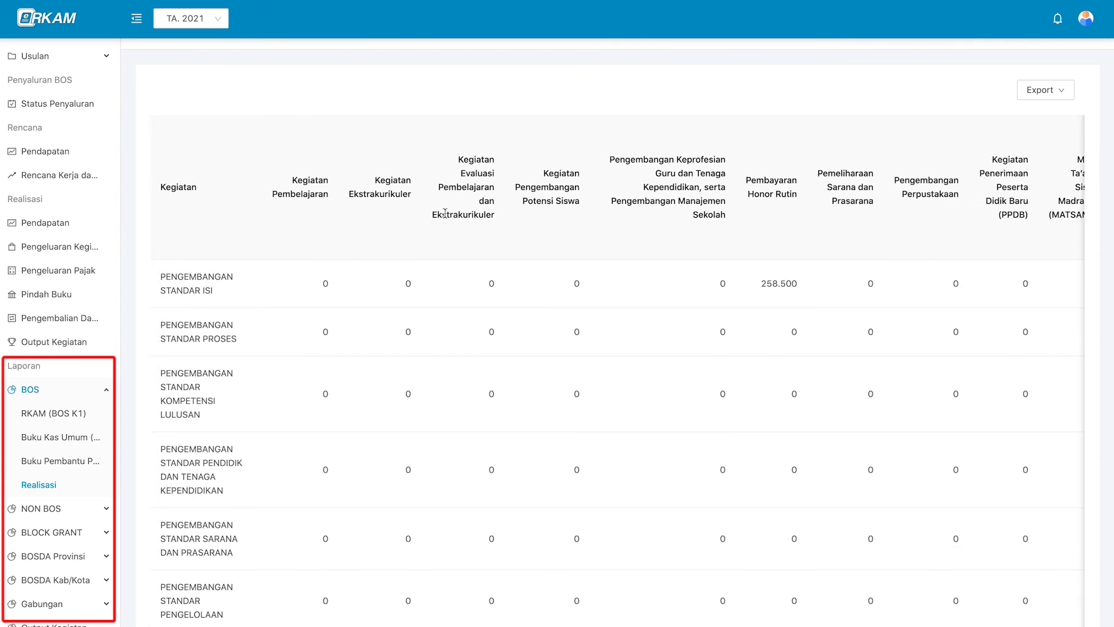
scroll(444, 213, "up", 1)
left_click(85, 393)
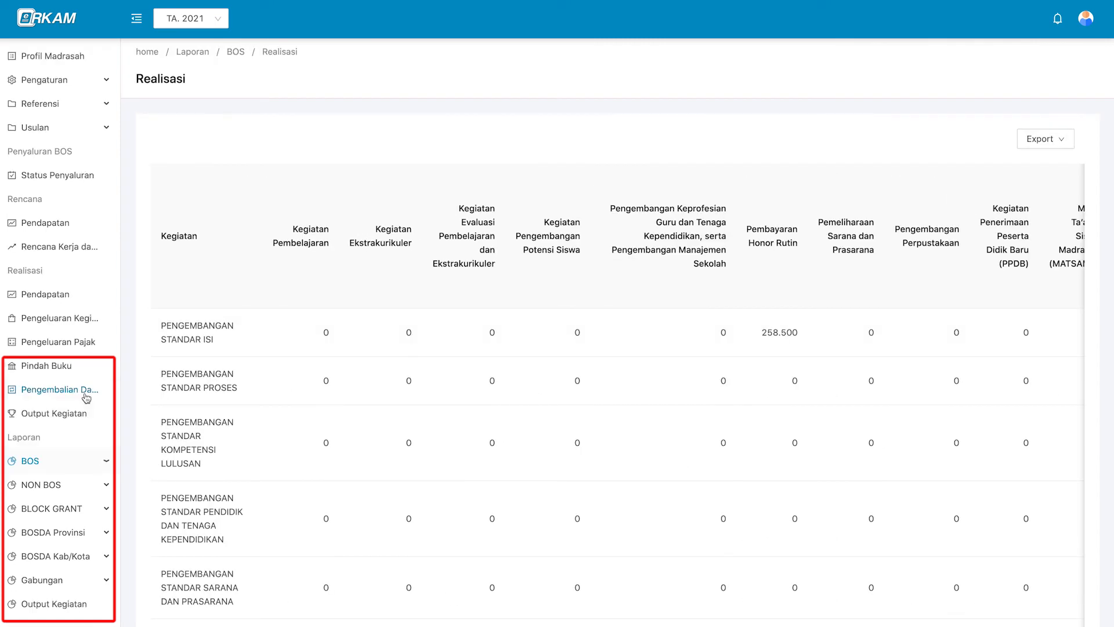
Expand NON BOS and view its RKAM and Buku Kas Umum reports.
left_click(84, 492)
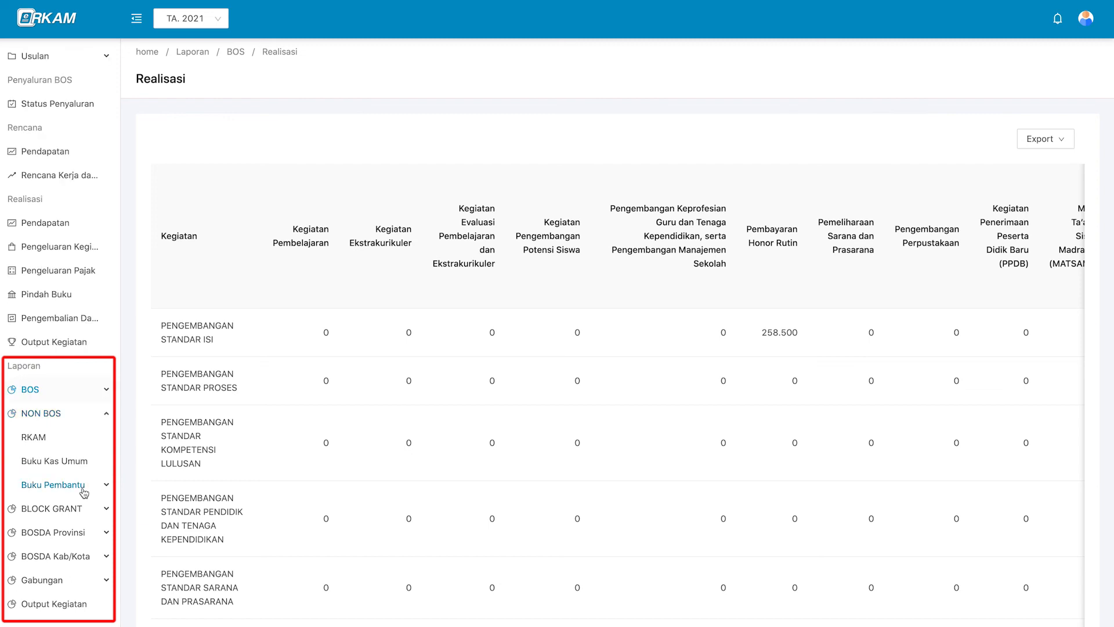
left_click(44, 441)
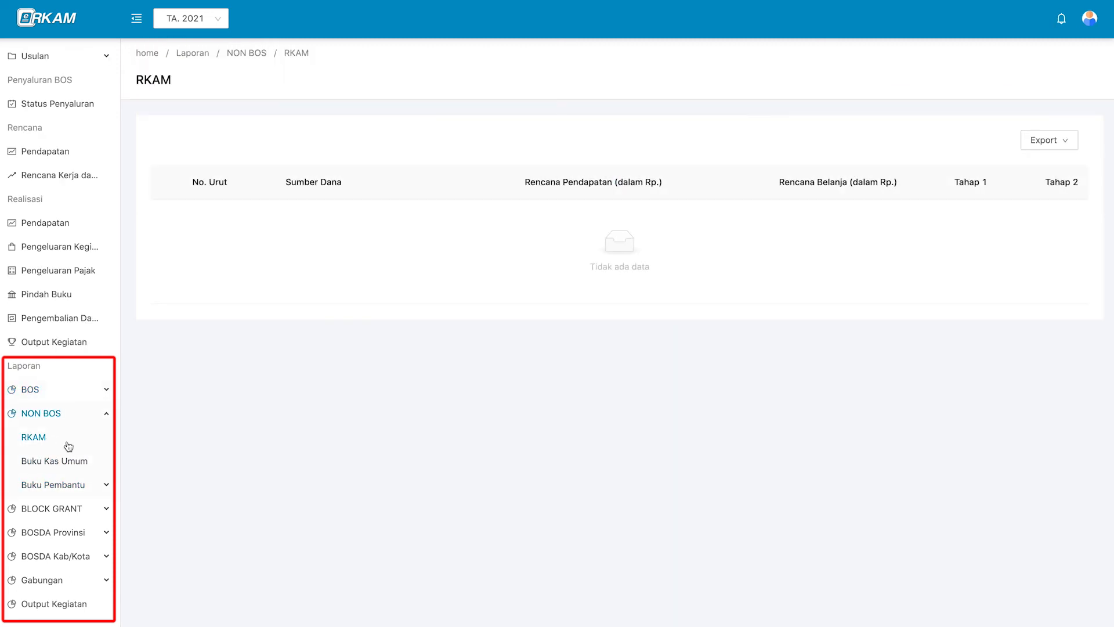
left_click(82, 461)
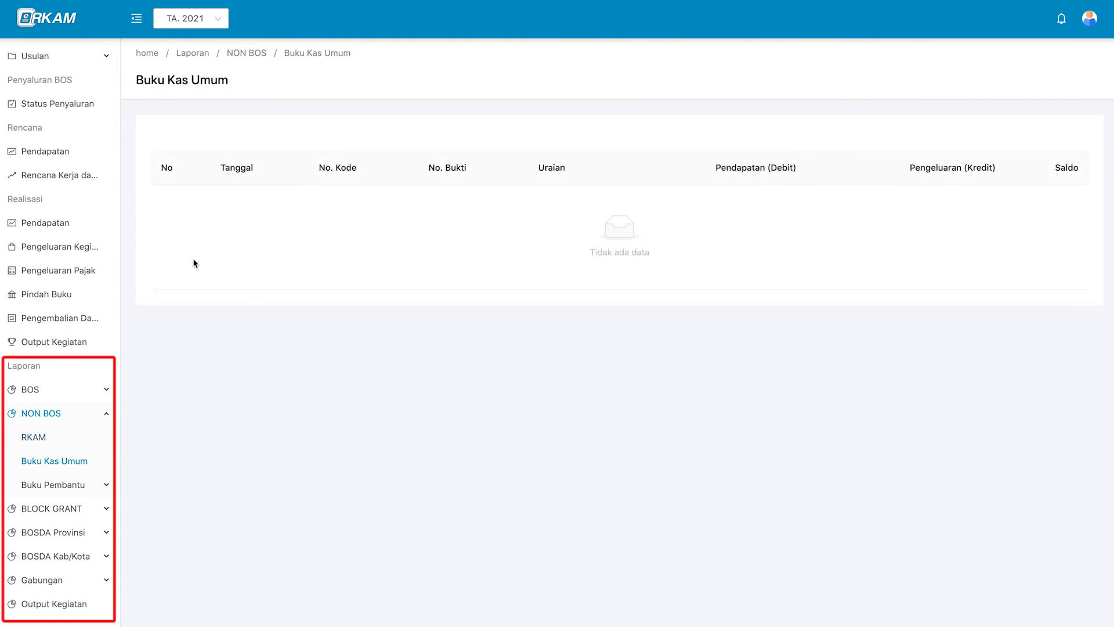
left_click(81, 438)
left_click(81, 463)
View the NON BOS Kas and empty Pajak PPH 23 ledgers, then open the Gabungan RKAM report.
left_click(85, 485)
scroll(82, 417, "down", 1)
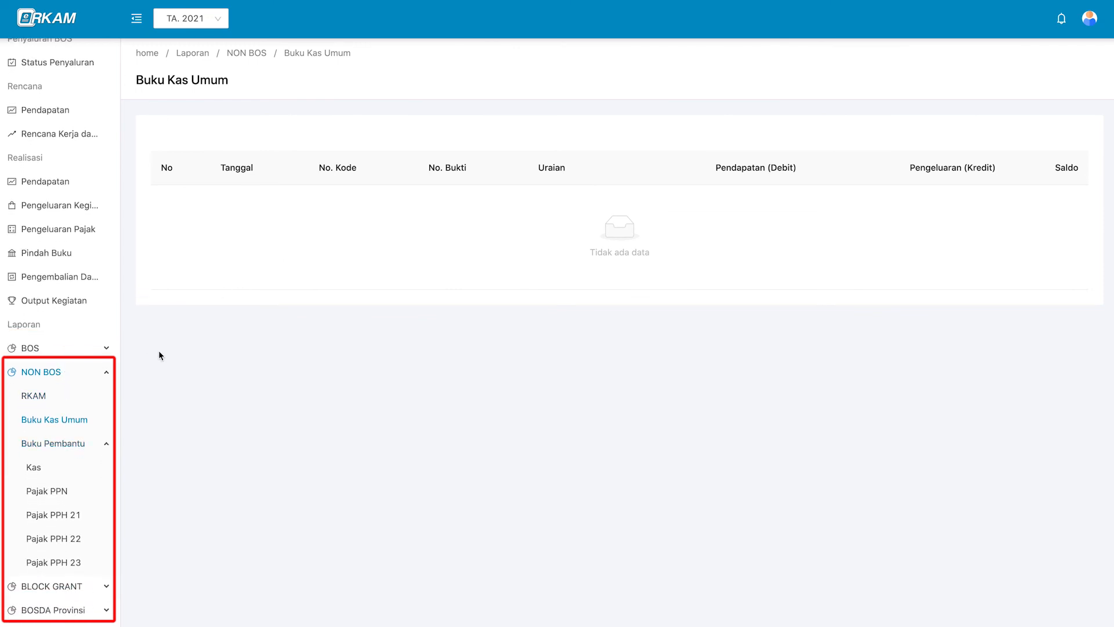
scroll(60, 464, "down", 2)
left_click(61, 388)
left_click(63, 321)
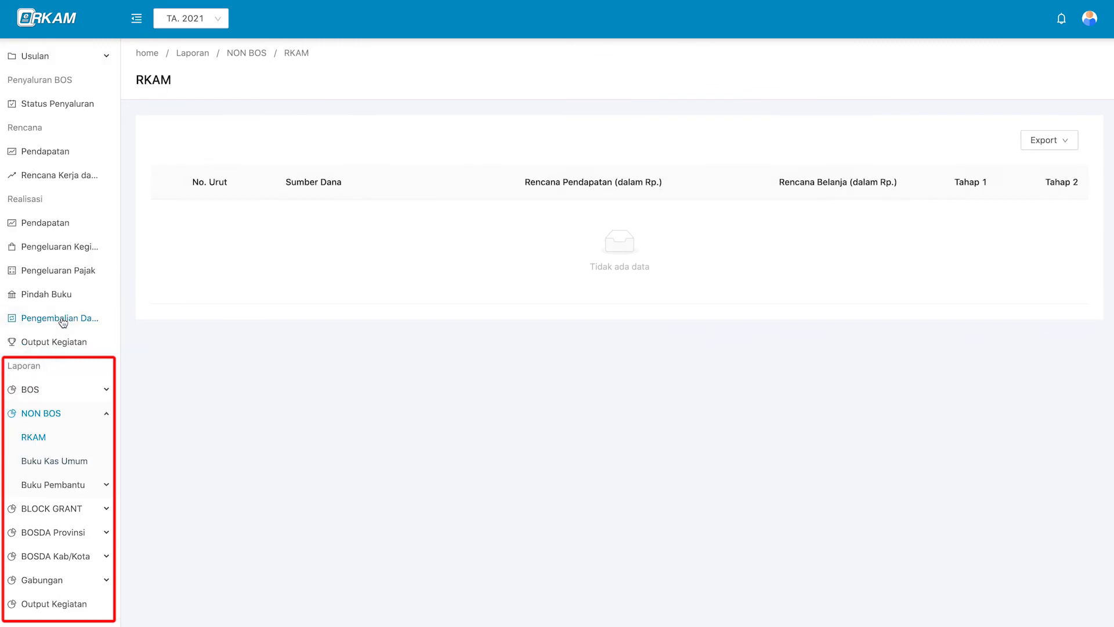
left_click(61, 461)
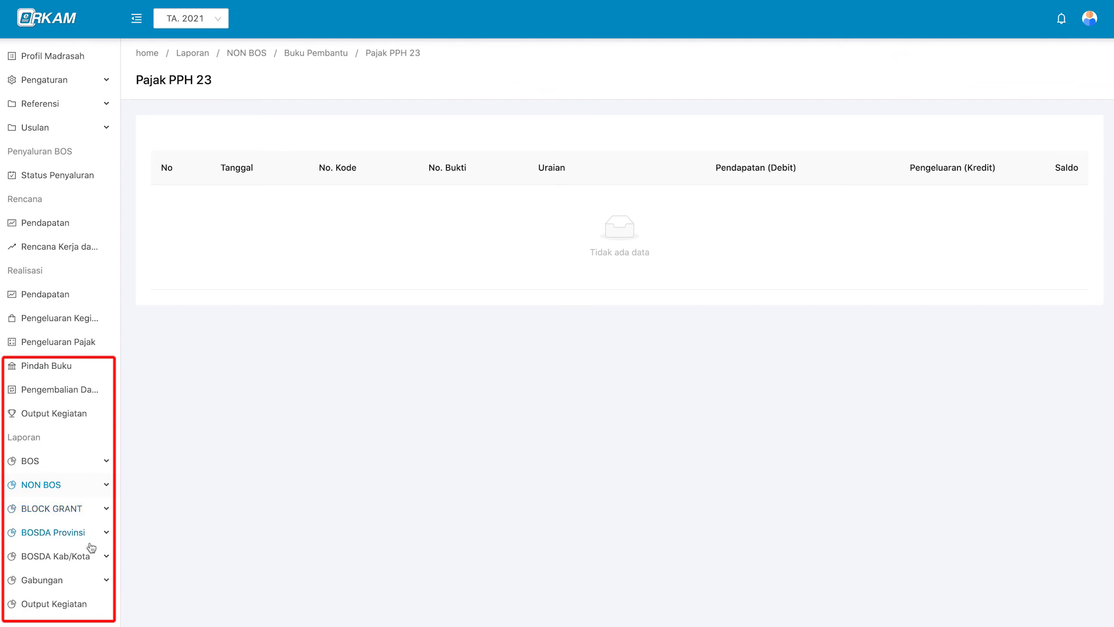
left_click(85, 582)
left_click(76, 534)
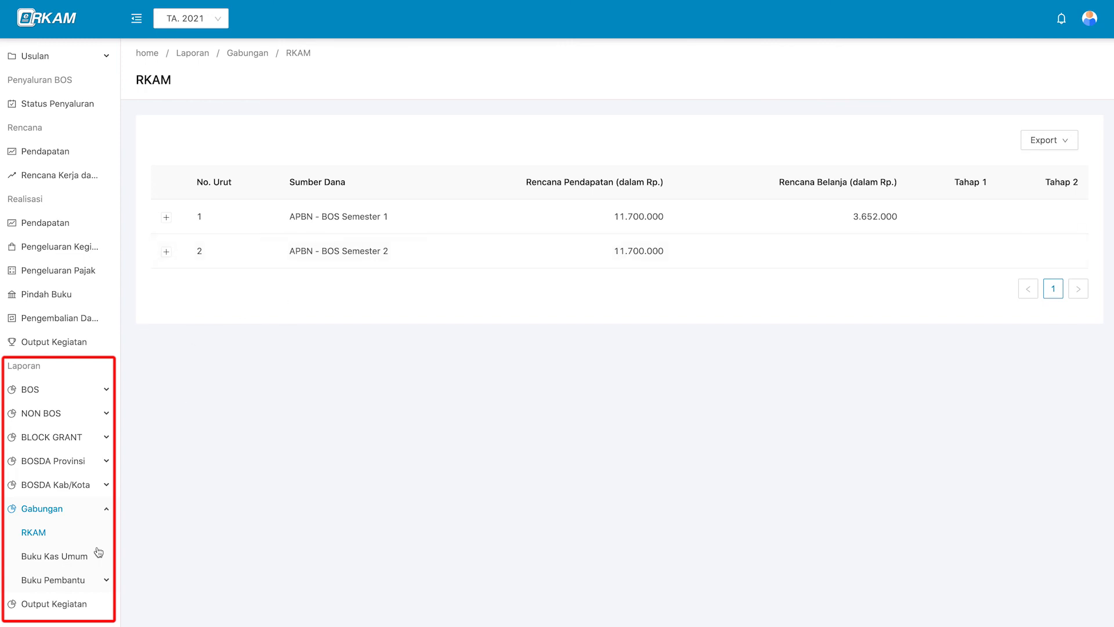
Scroll the Gabungan Buku Kas Umum's 7 entries, starting with the 11.000.000 receipt, and expand Buku Pembantu.
left_click(82, 560)
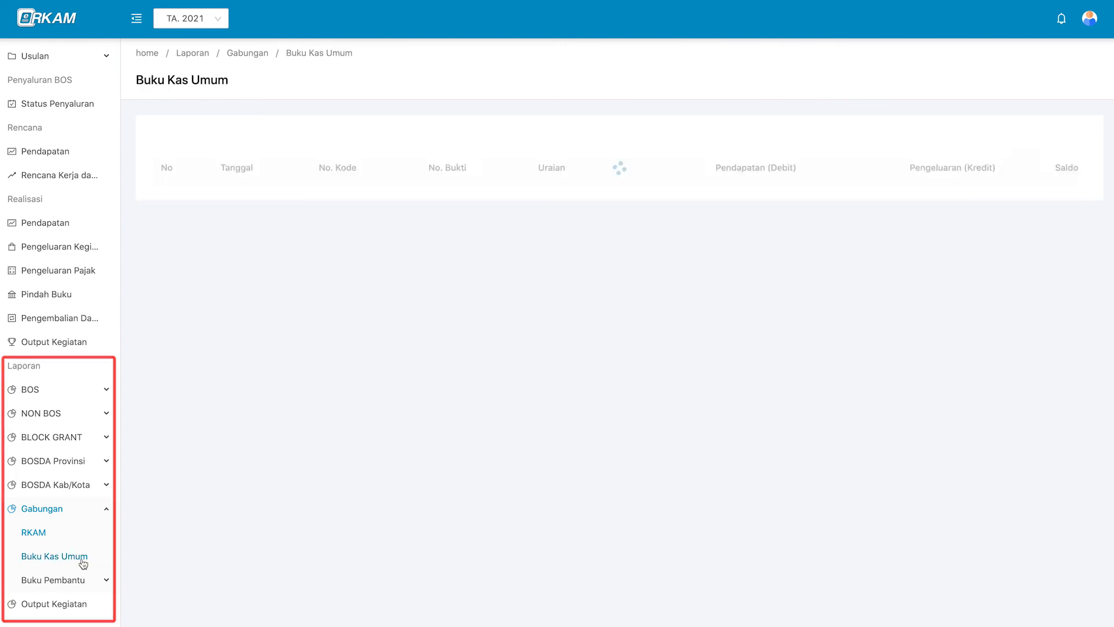
scroll(321, 419, "down", 4)
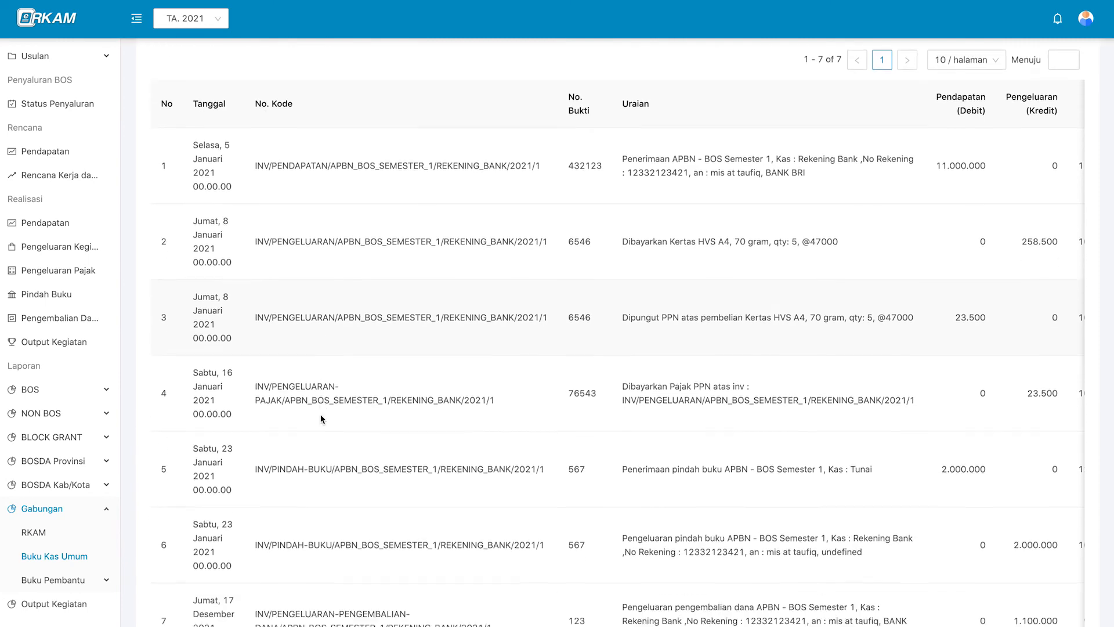
scroll(446, 373, "right", 2)
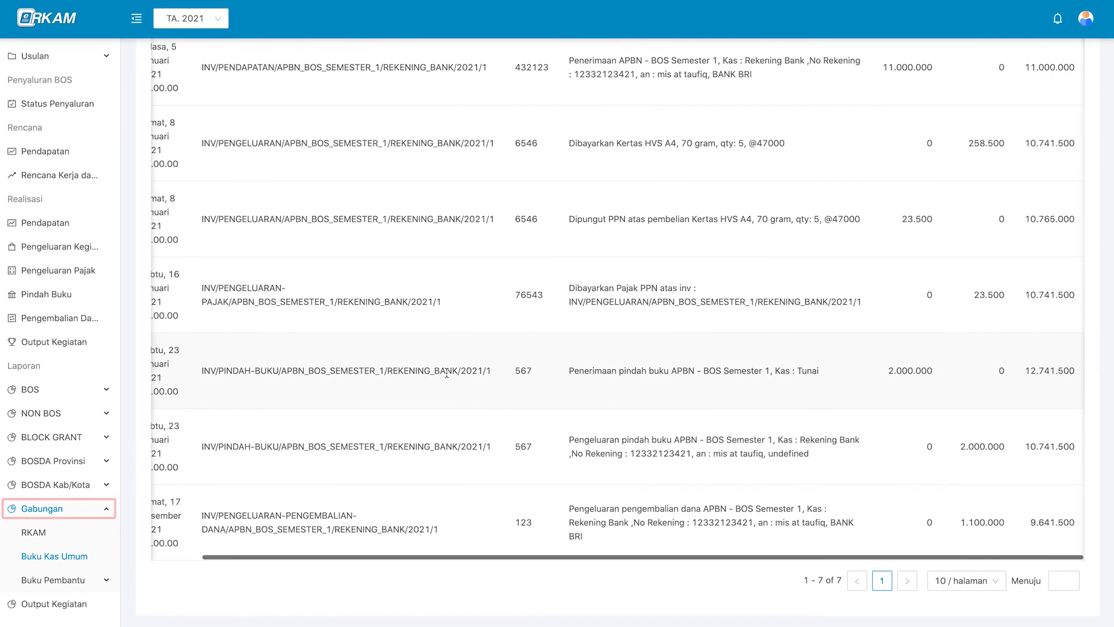
scroll(348, 383, "left", 2)
scroll(286, 393, "up", 1)
scroll(285, 393, "up", 3)
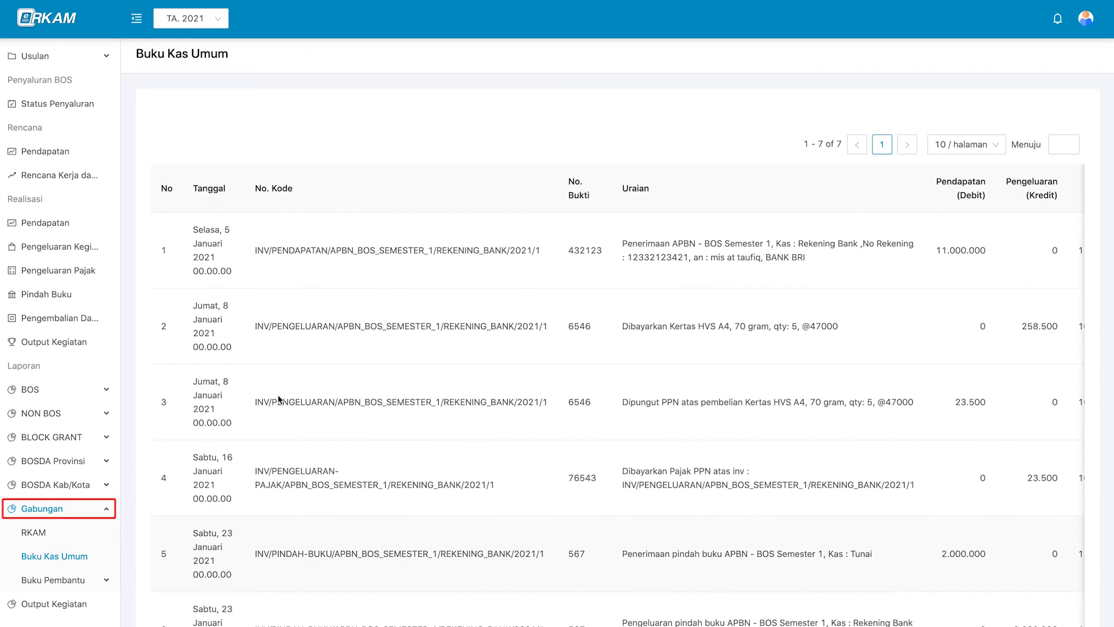
left_click(87, 580)
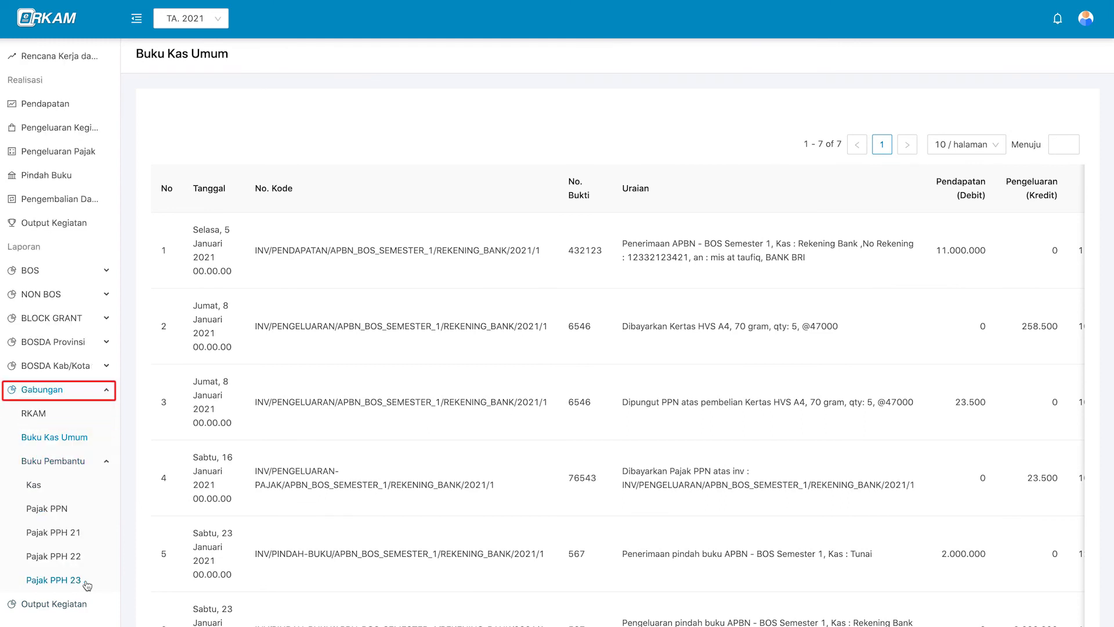
Open the combined Kas ledger and filter Sumber Dana to APBN - BOS Semester 1.
left_click(77, 490)
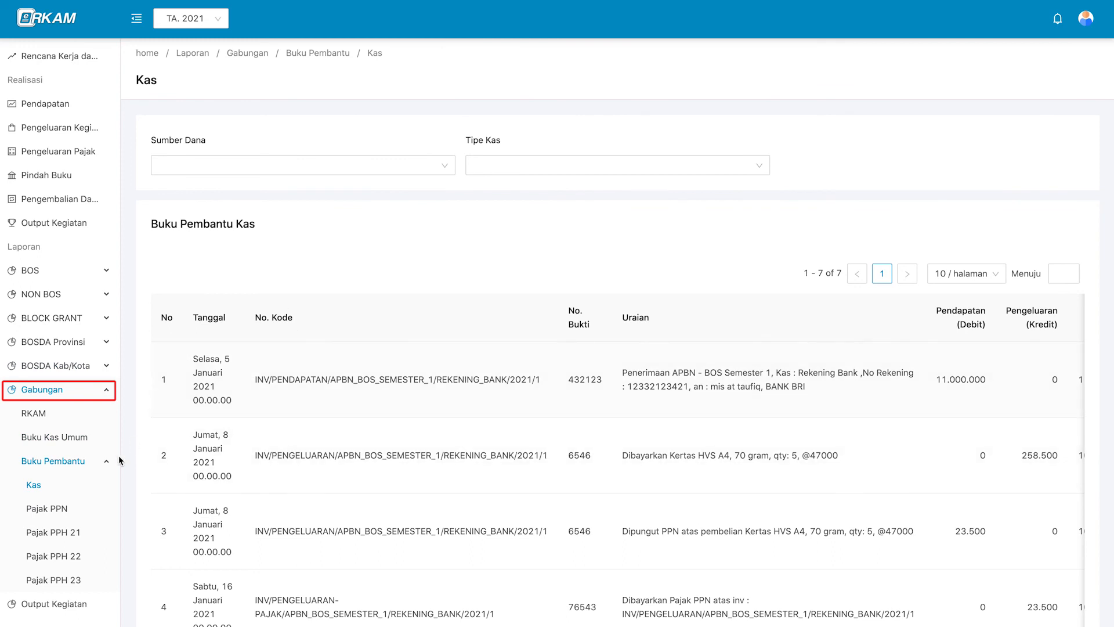
left_click(295, 166)
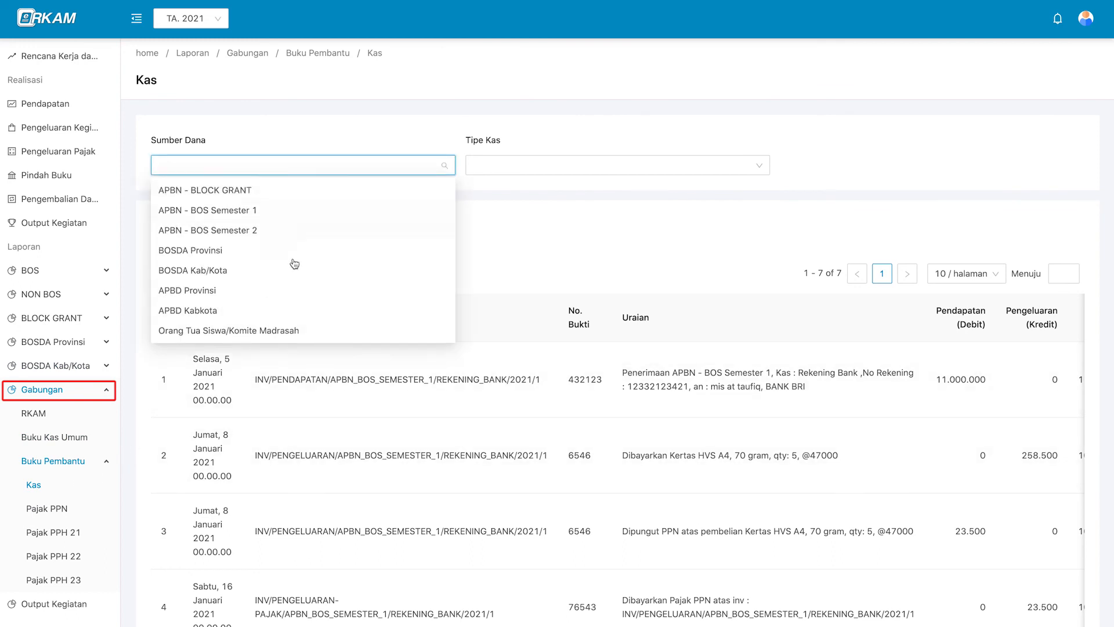
left_click(302, 410)
scroll(303, 411, "down", 5)
scroll(303, 412, "up", 5)
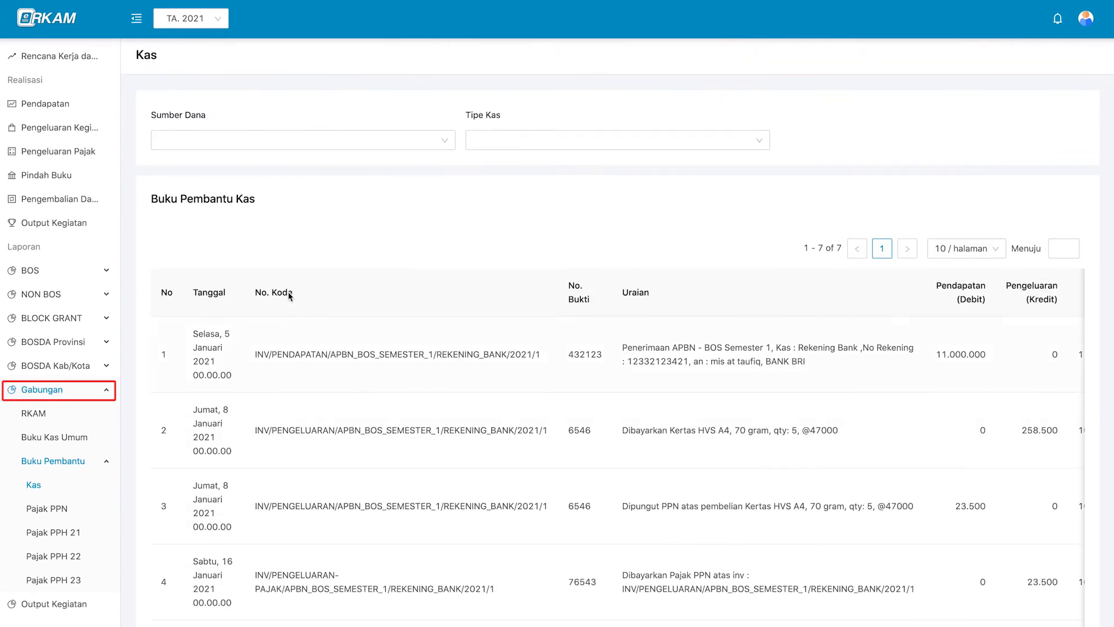
scroll(310, 455, "down", 5)
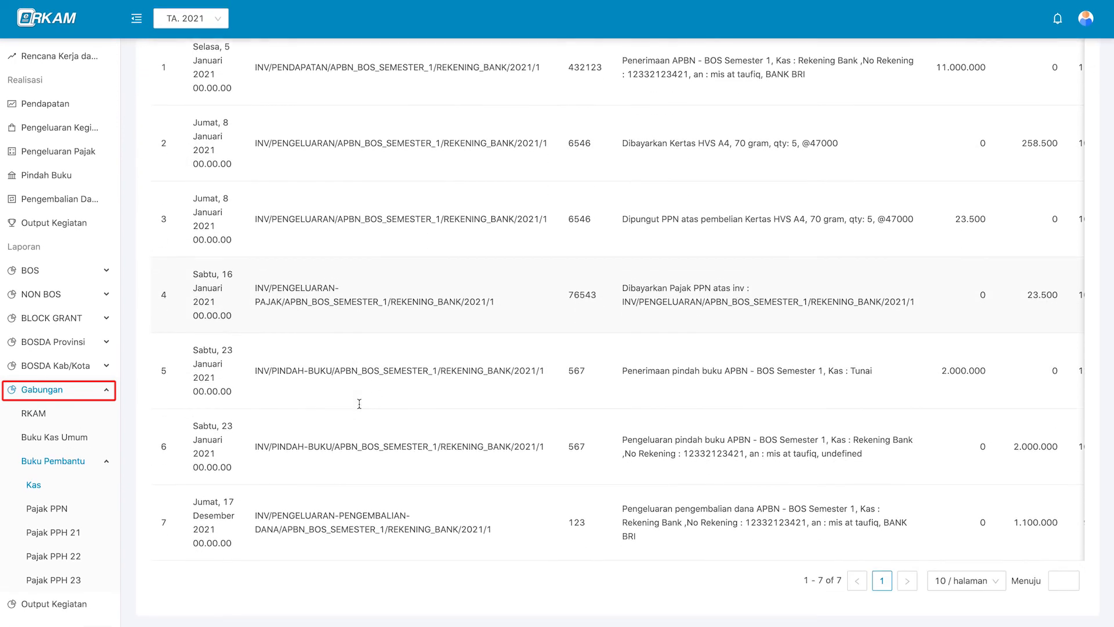
scroll(359, 406, "up", 5)
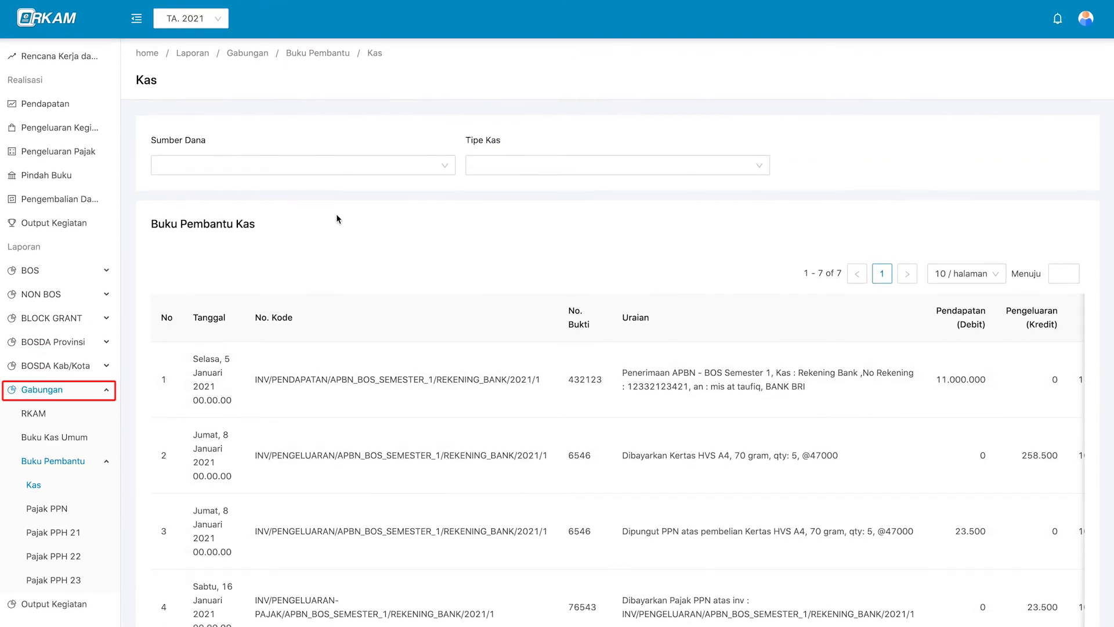
left_click(342, 172)
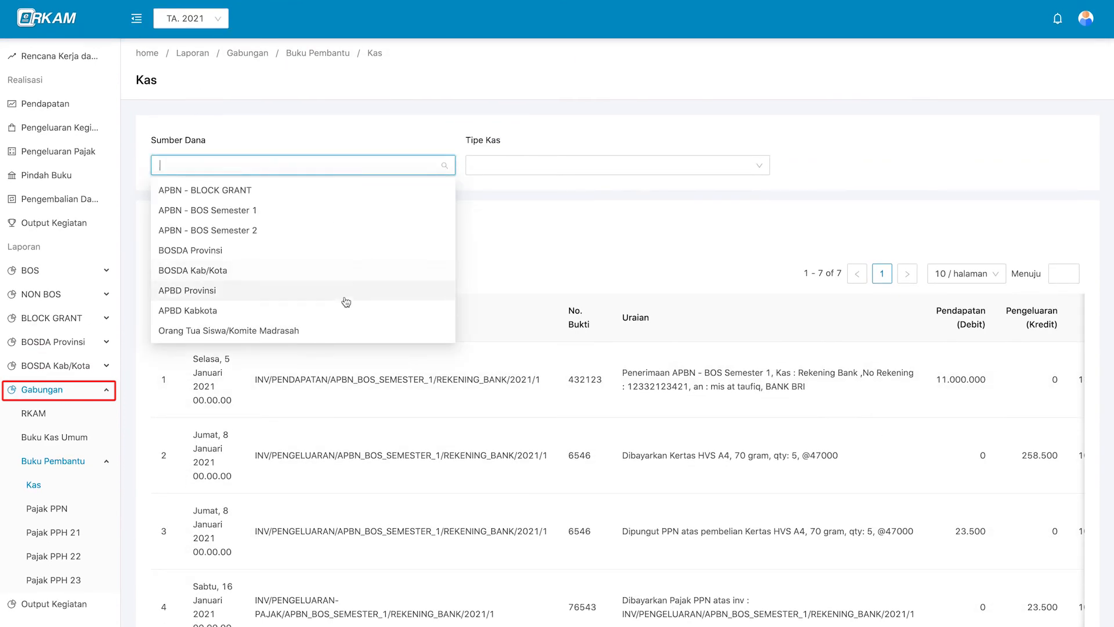
left_click(348, 208)
scroll(472, 500, "down", 4)
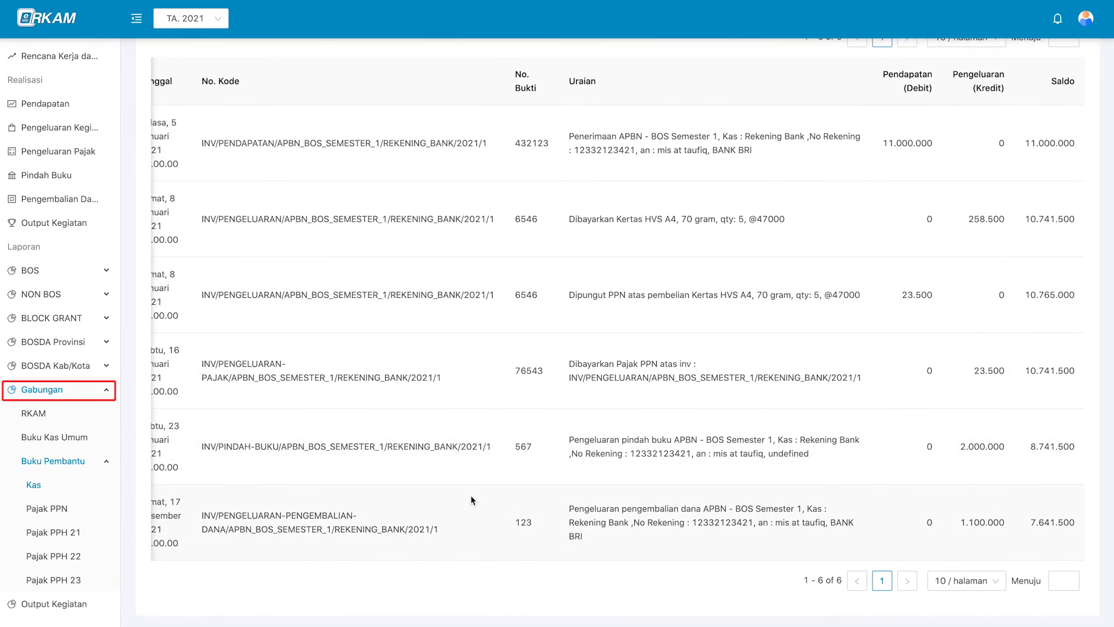
View the combined Pajak PPN and Pajak PPH 23 ledgers.
left_click(47, 509)
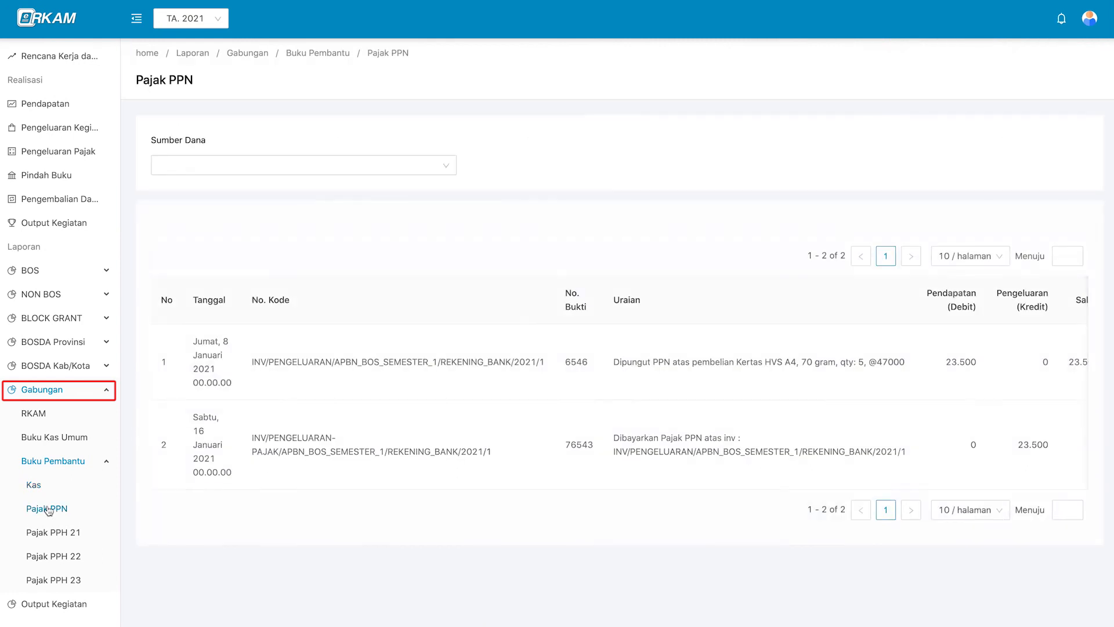
left_click(309, 159)
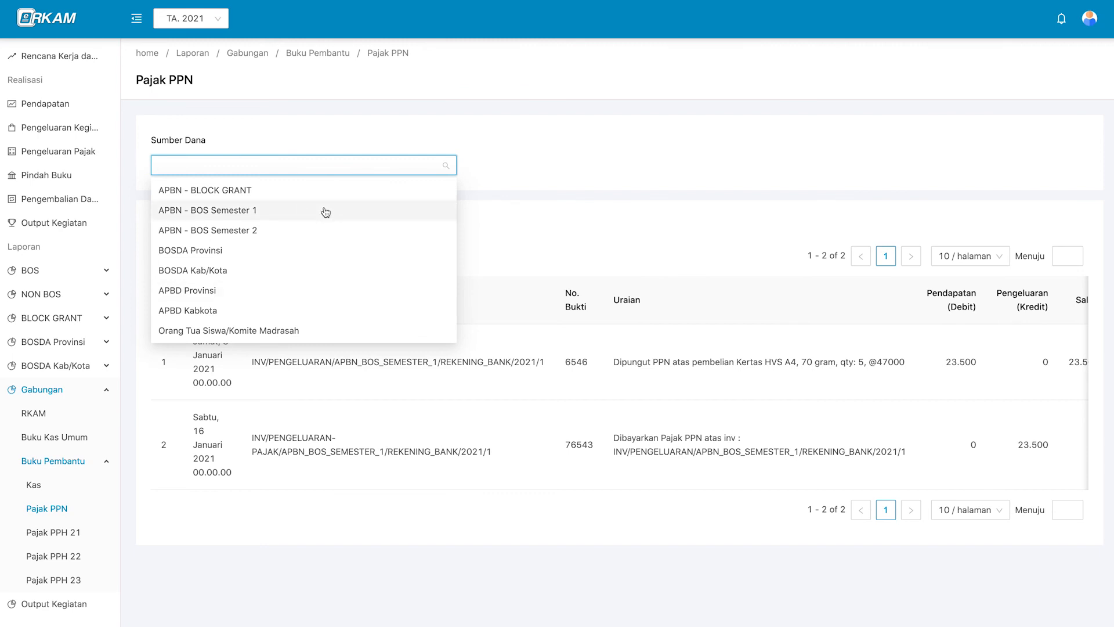
left_click(55, 579)
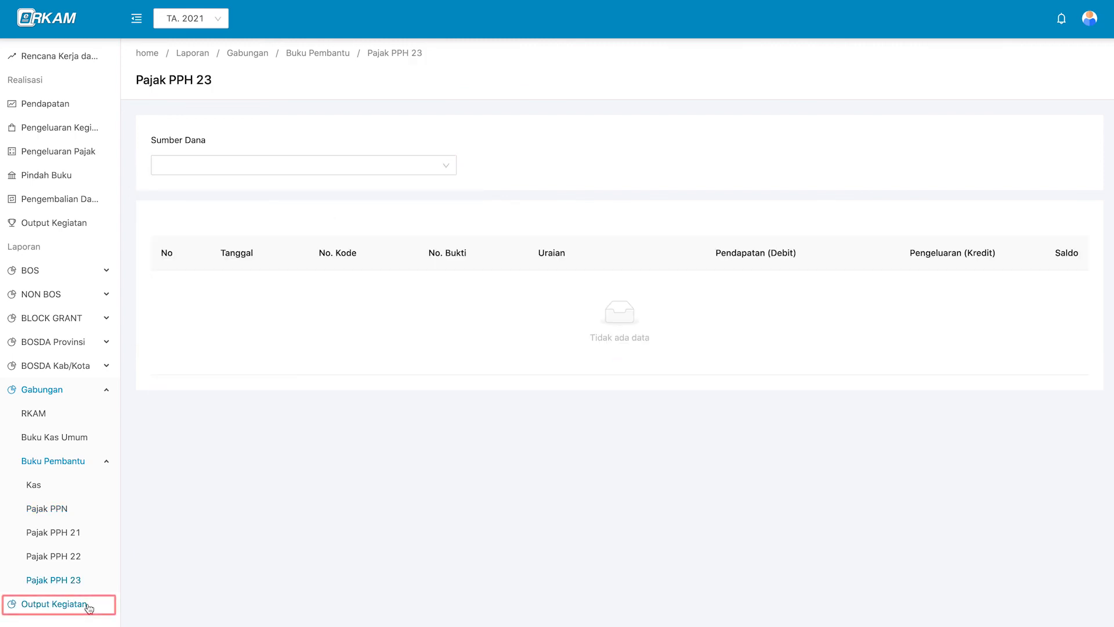
Open Output Kegiatan and expand Pengembangan Standar Isi, showing 20 planned outputs and 7 per quarter.
left_click(88, 606)
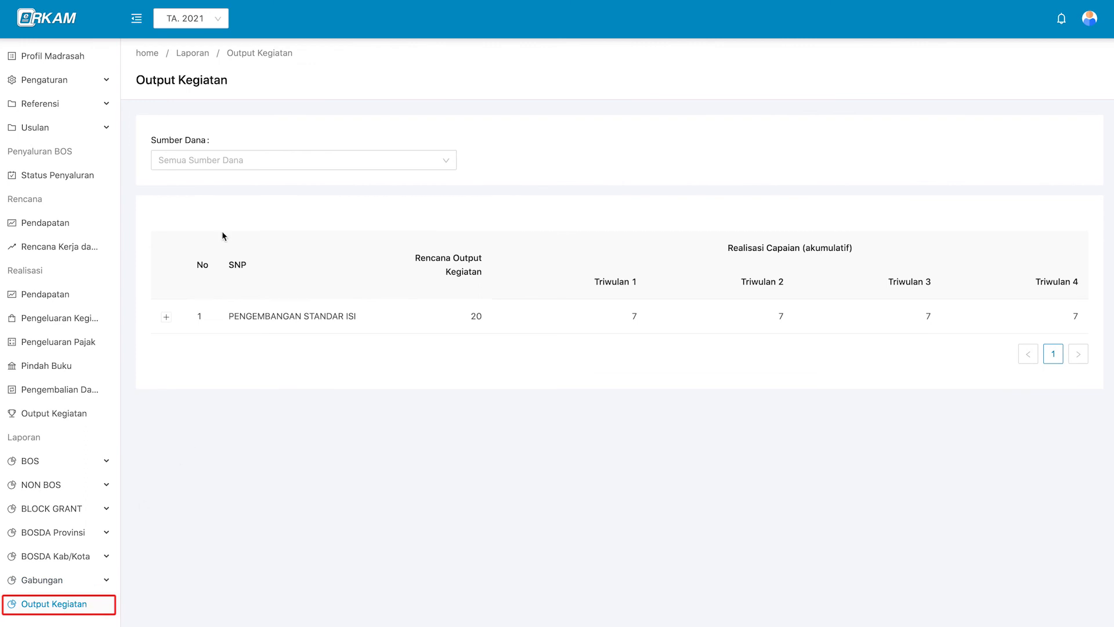
left_click(274, 313)
left_click(274, 326)
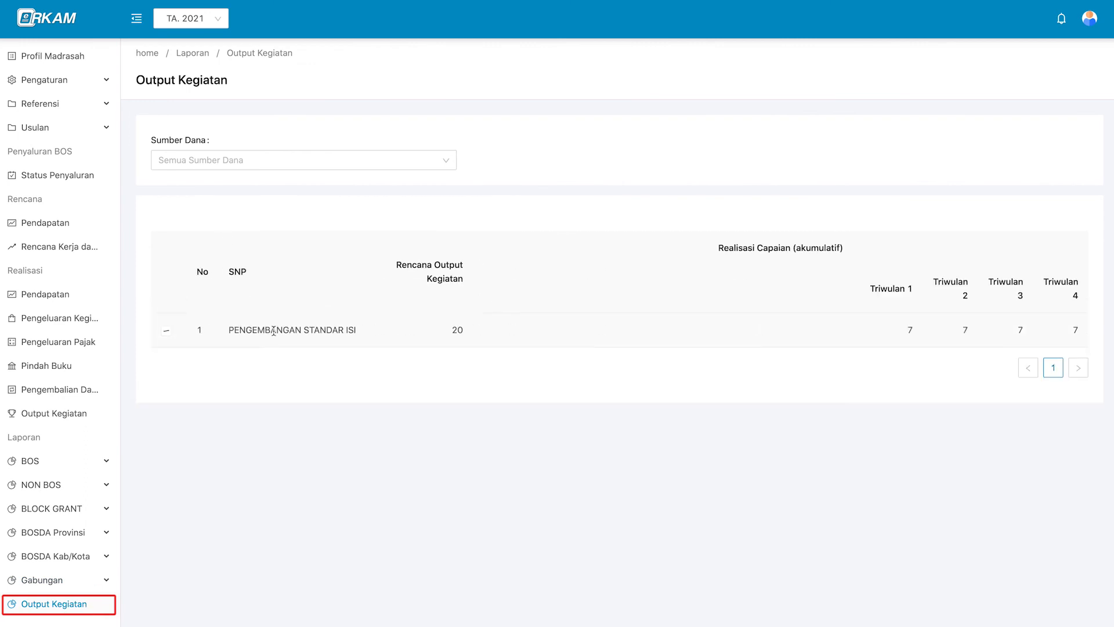